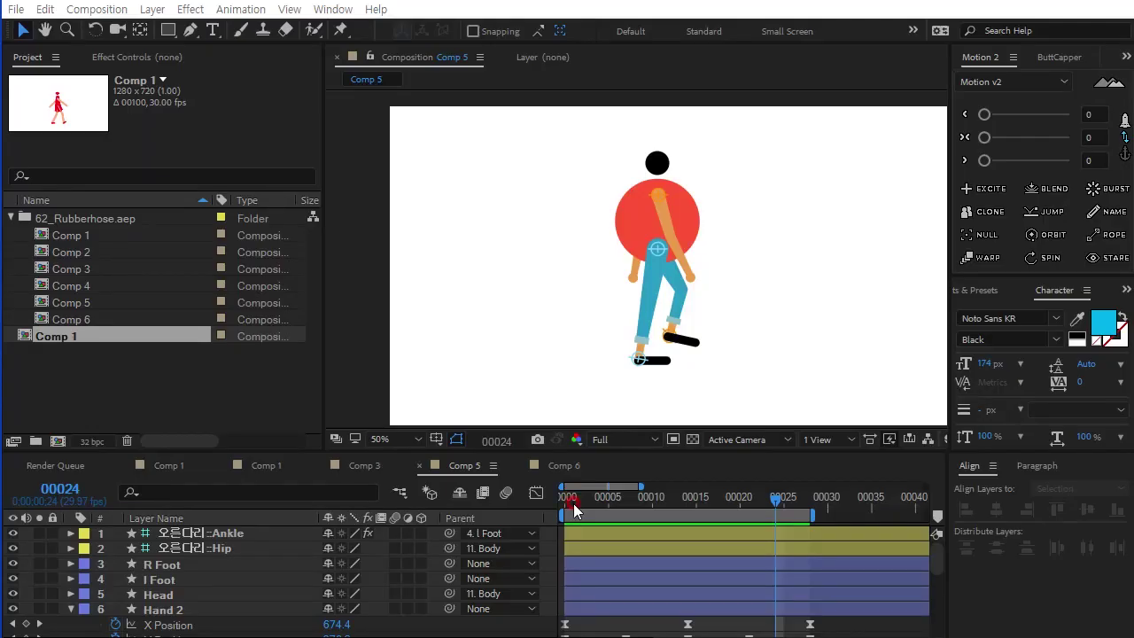
Return to frame 0, preview the walk cycle and stop it, then deselect Comp 1
{"action": "left_click", "coordinate": [574, 501]}
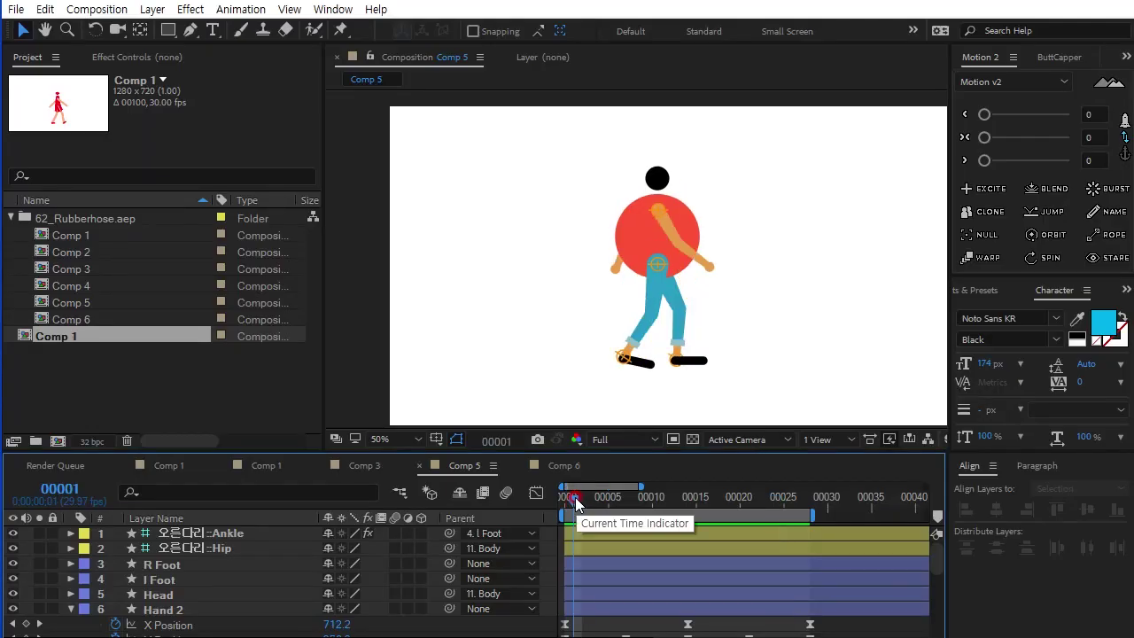
{"action": "left_click_drag", "start_coordinate": [575, 505], "coordinate": [548, 502]}
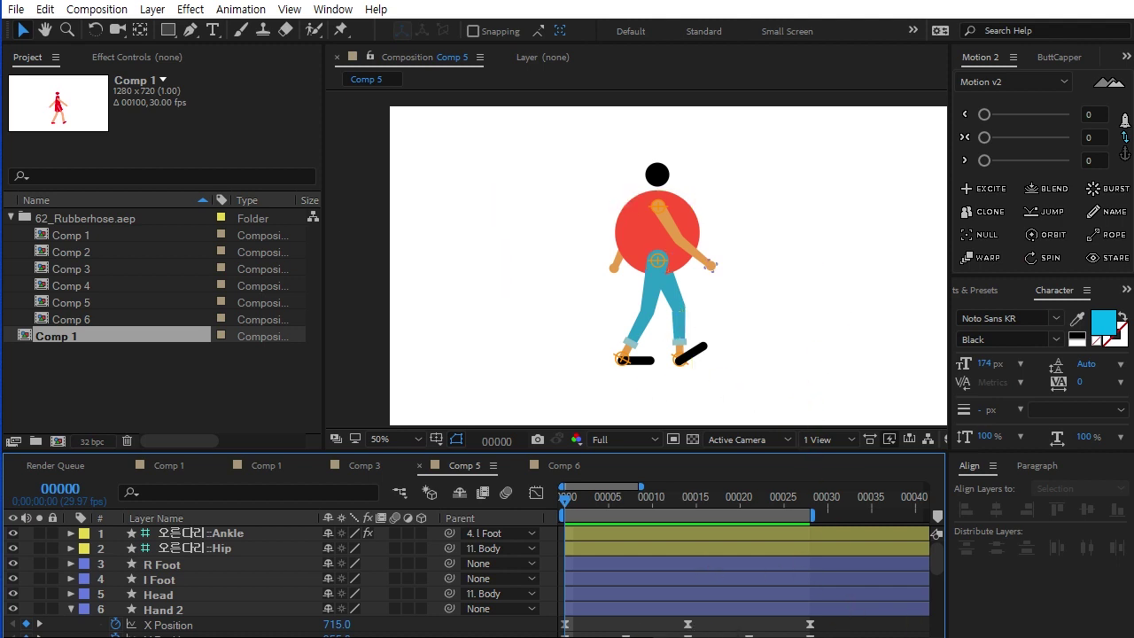
{"action": "key", "text": "space"}
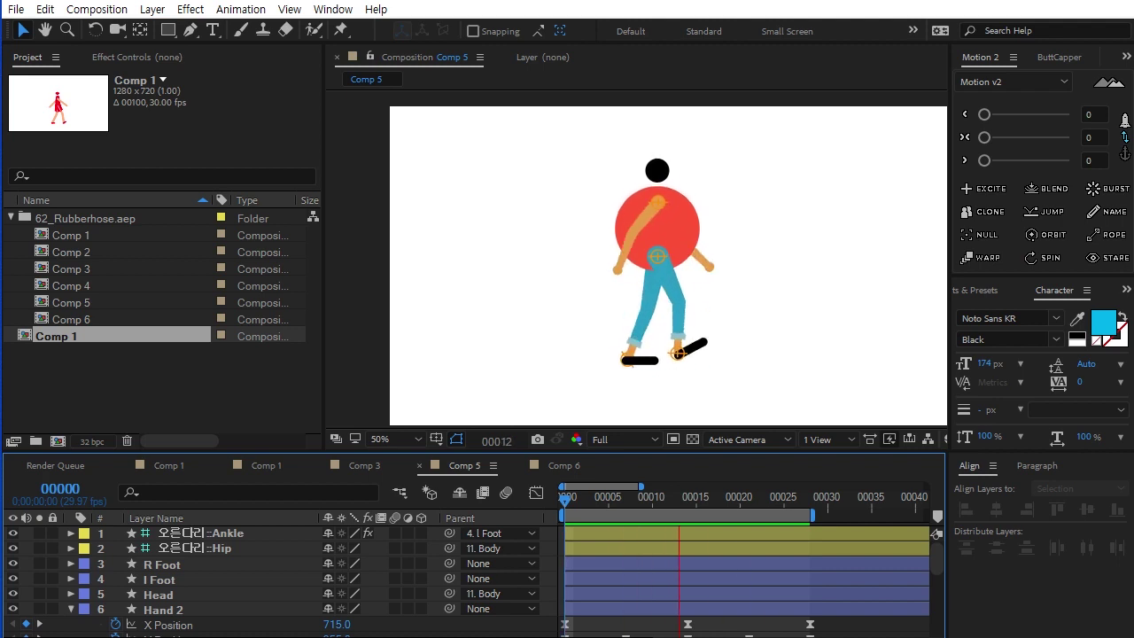
{"action": "key", "text": "space"}
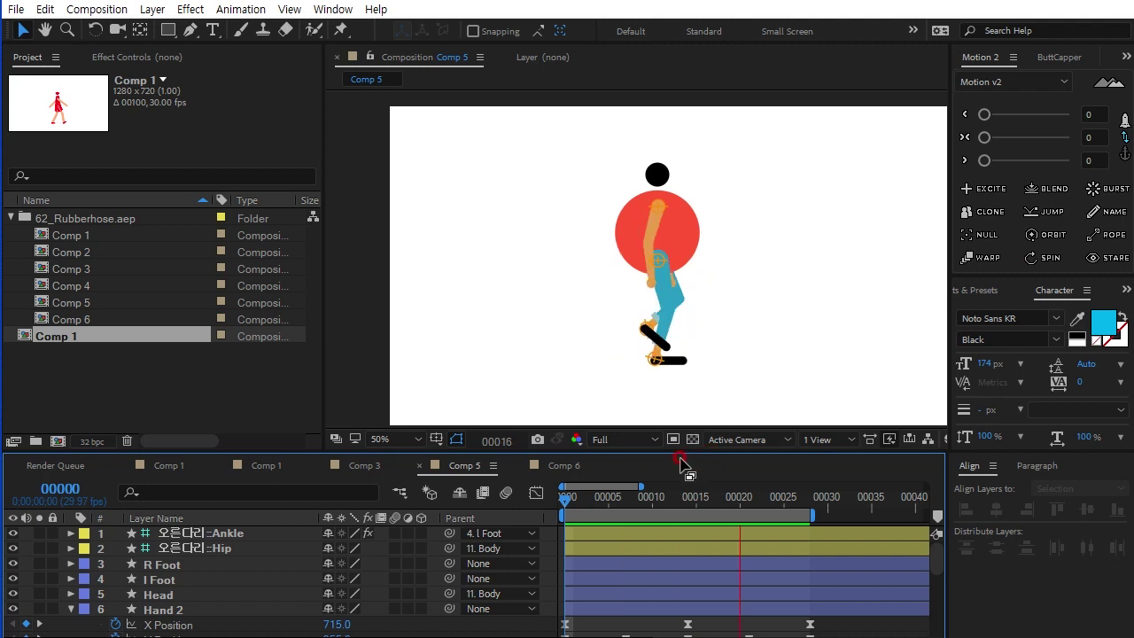
{"action": "key", "text": "space"}
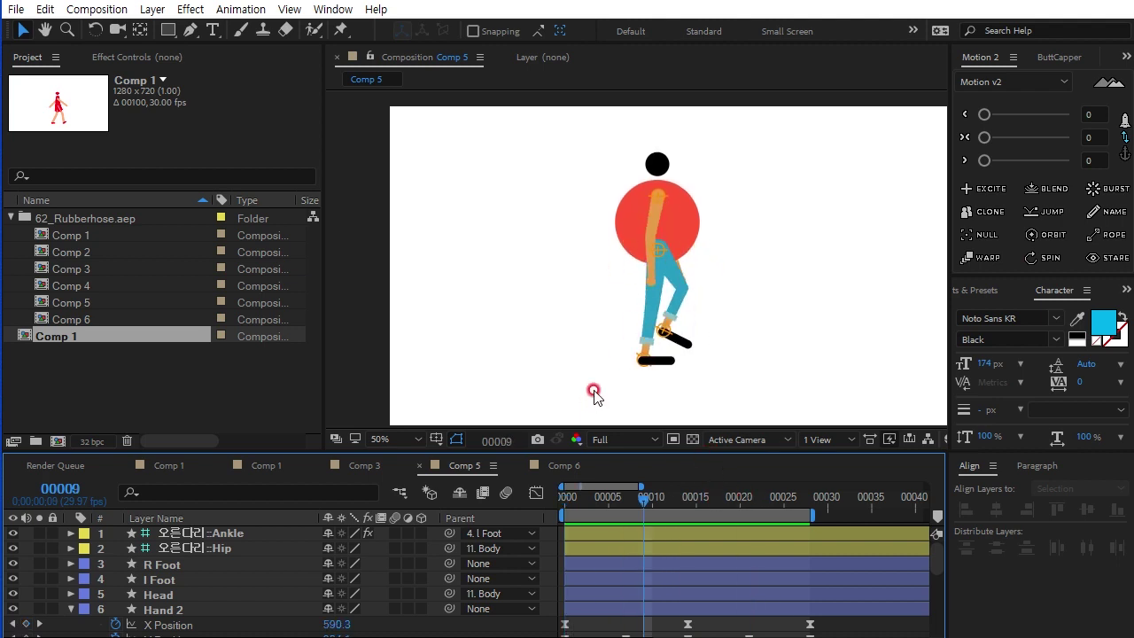
{"action": "left_click", "coordinate": [264, 393]}
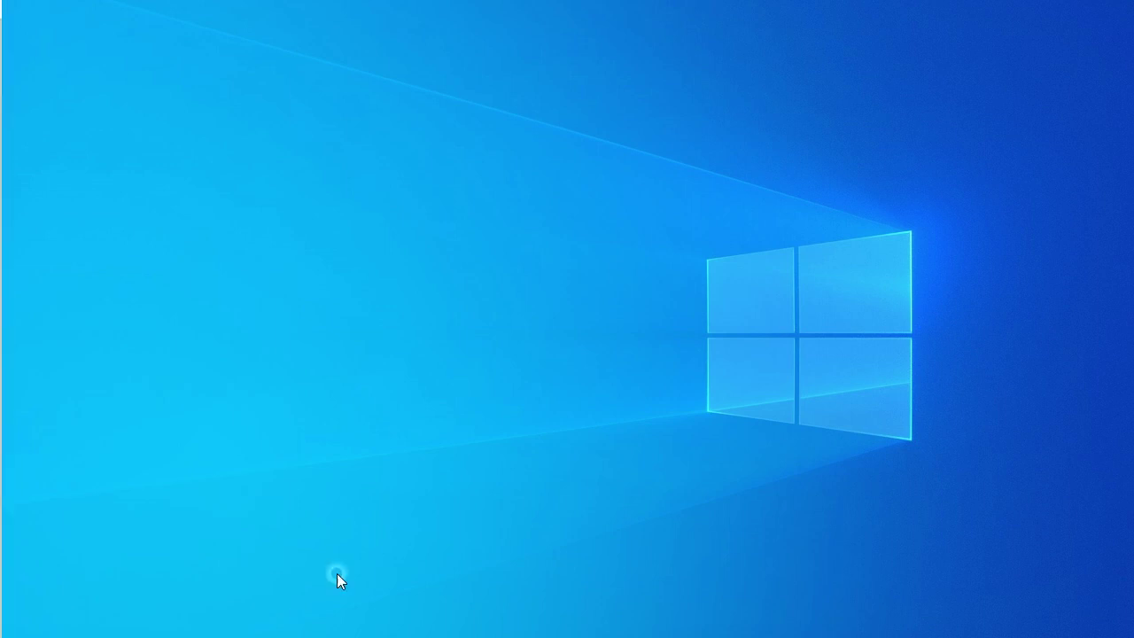
In the empty project, create Comp 1 with a 100-frame duration and white background
{"action": "mouse_move", "coordinate": [567, 635]}
{"action": "left_click", "coordinate": [560, 605]}
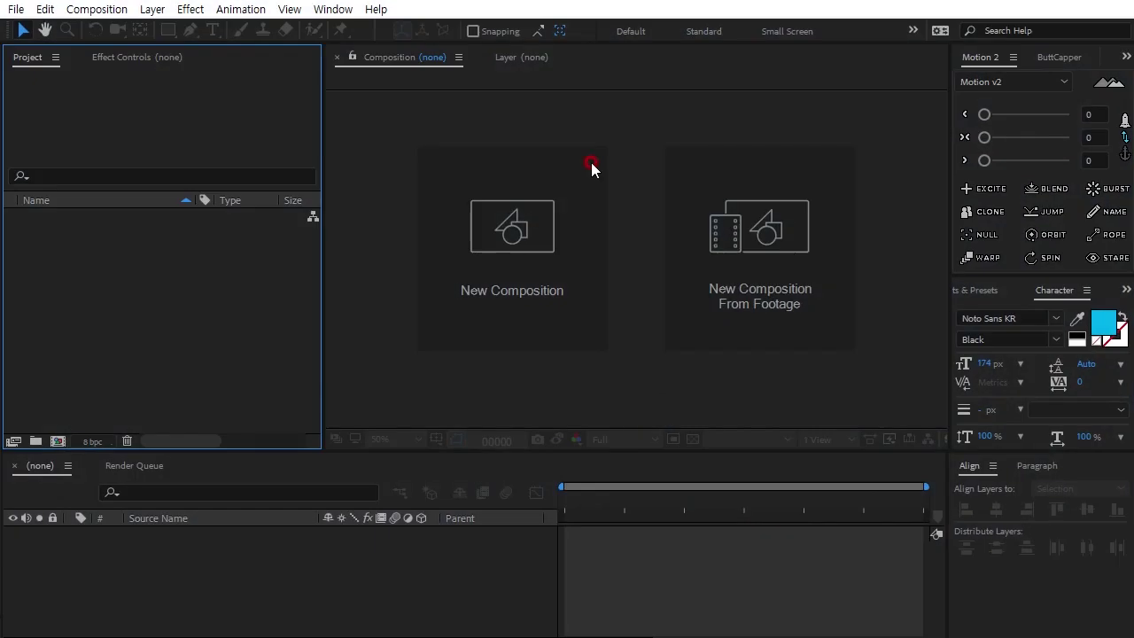
{"action": "left_click", "coordinate": [58, 441]}
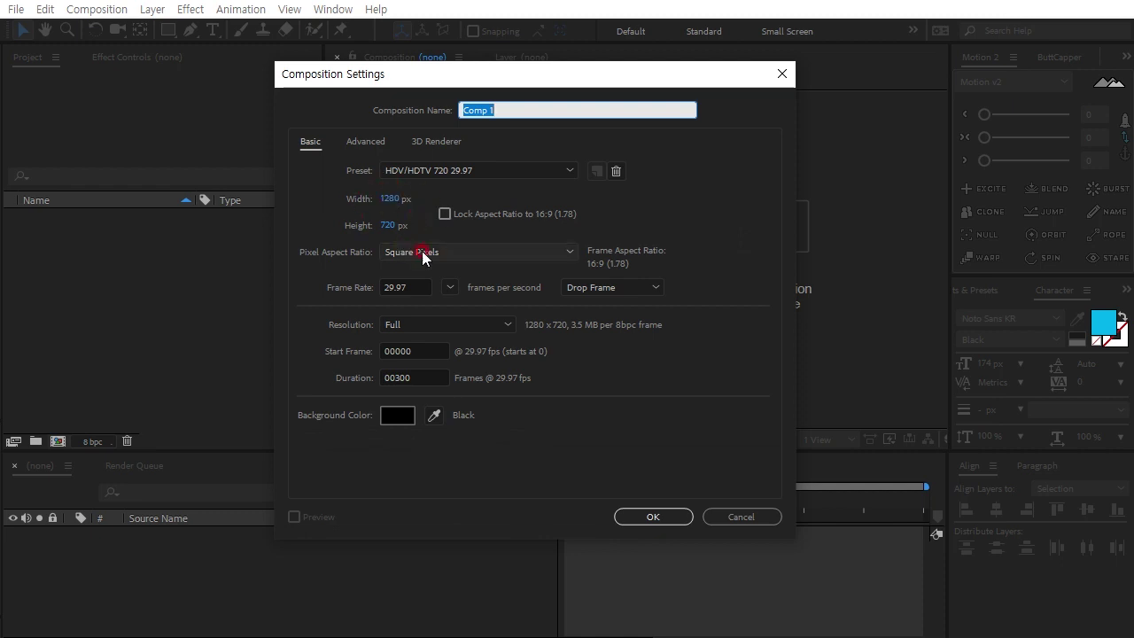
{"action": "left_click", "coordinate": [412, 377]}
{"action": "type", "text": "1"}
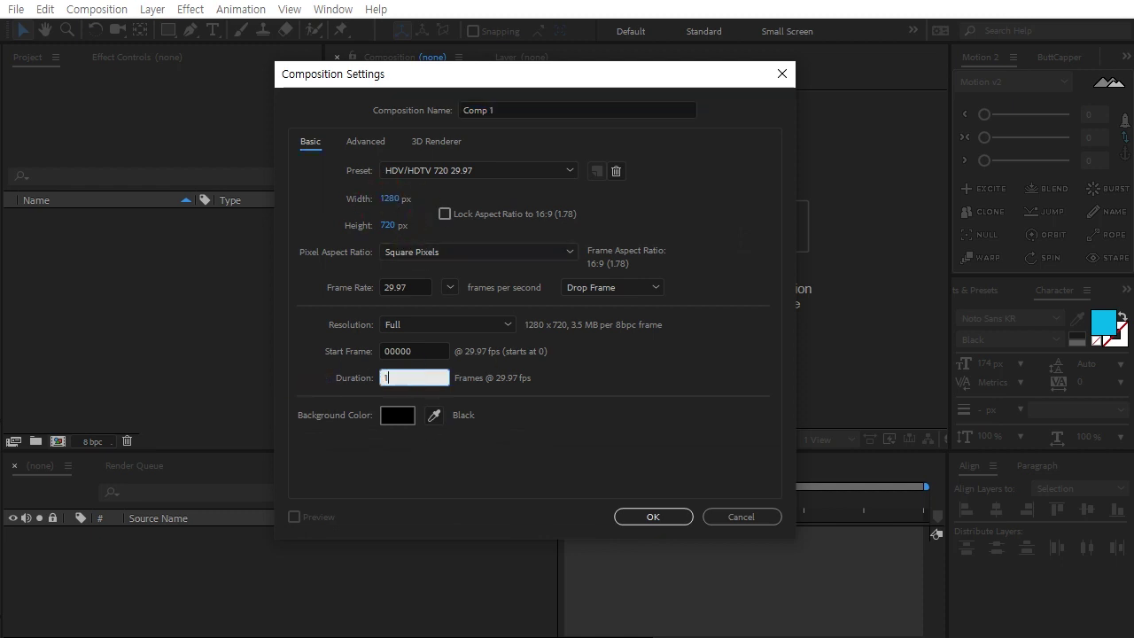
{"action": "left_click", "coordinate": [400, 416]}
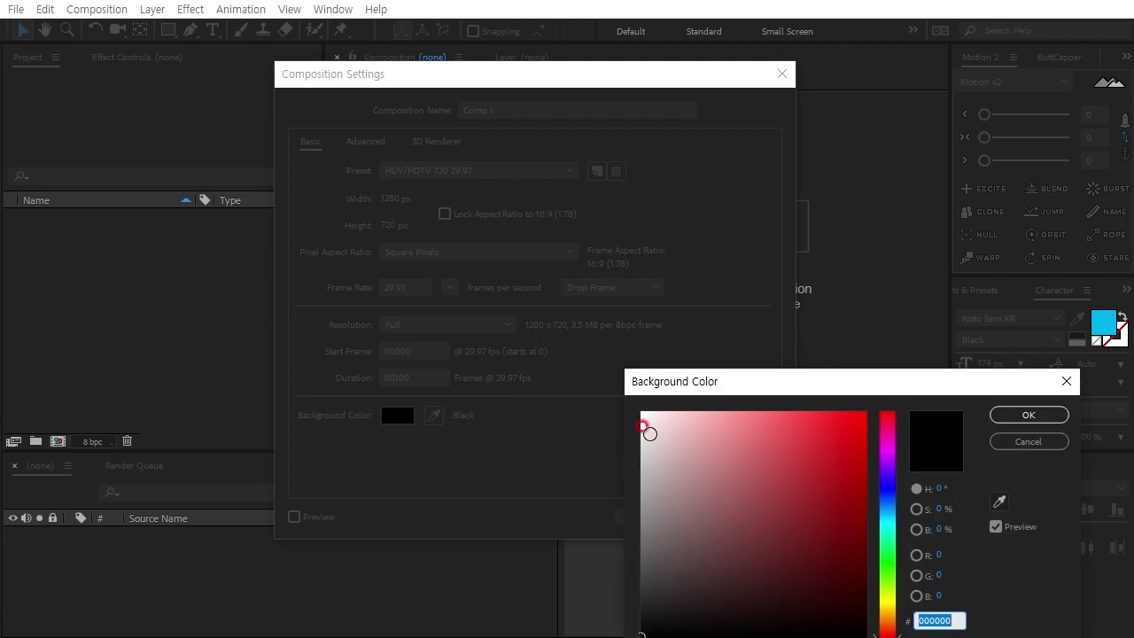
{"action": "left_click", "coordinate": [636, 412]}
{"action": "left_click", "coordinate": [1028, 415]}
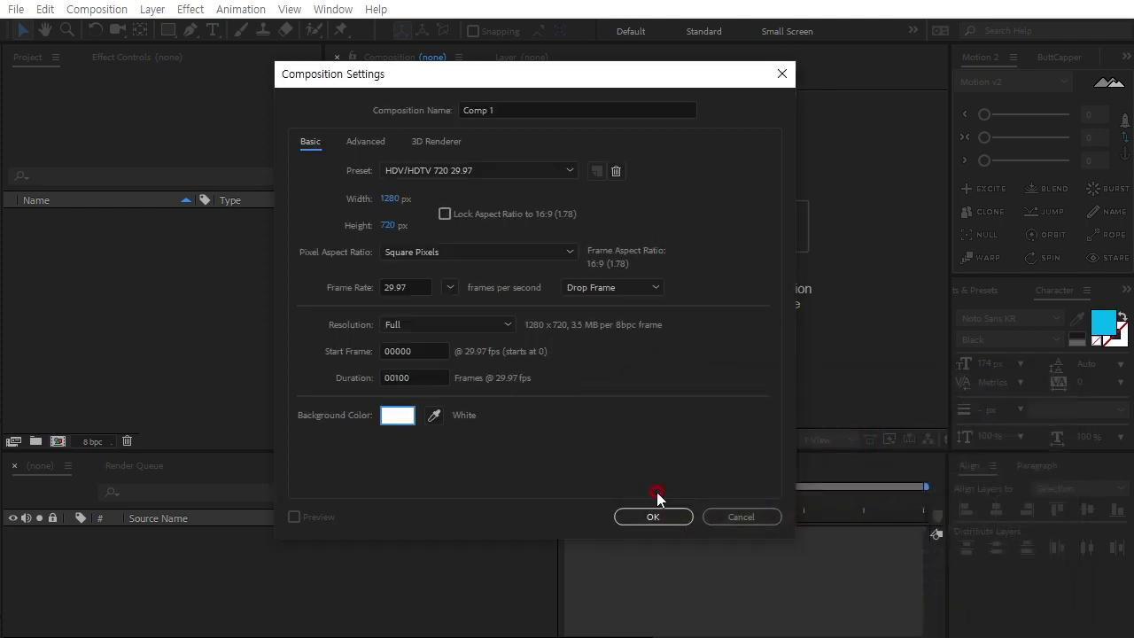
{"action": "left_click", "coordinate": [634, 516]}
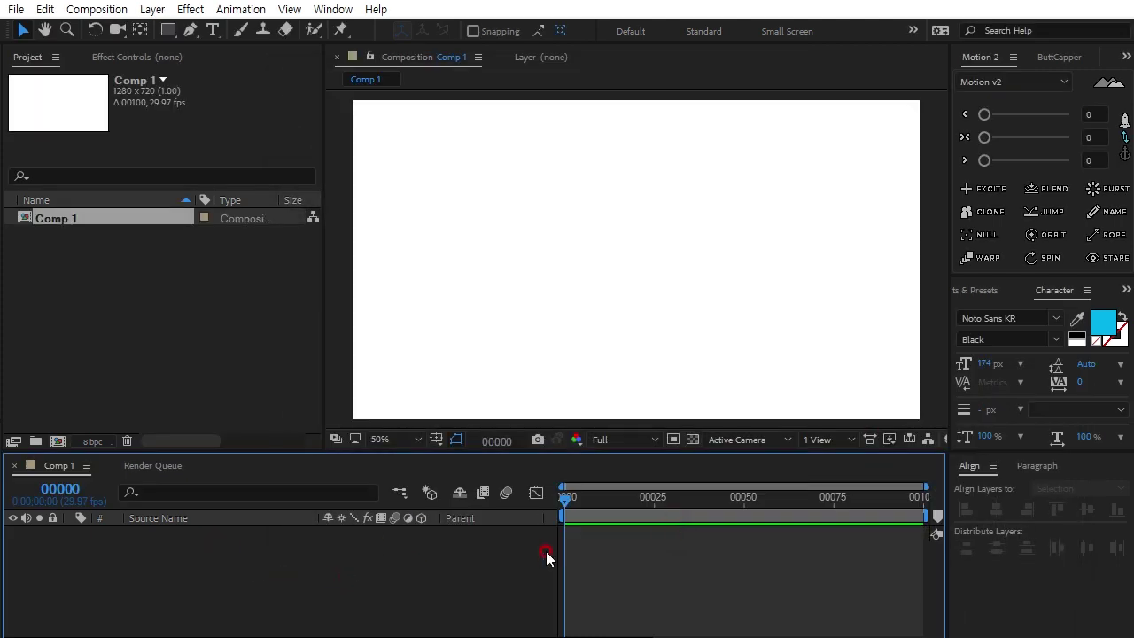
Show the Title/Action Safe guides in the viewer, toggling them off and on again
{"action": "left_click", "coordinate": [436, 439]}
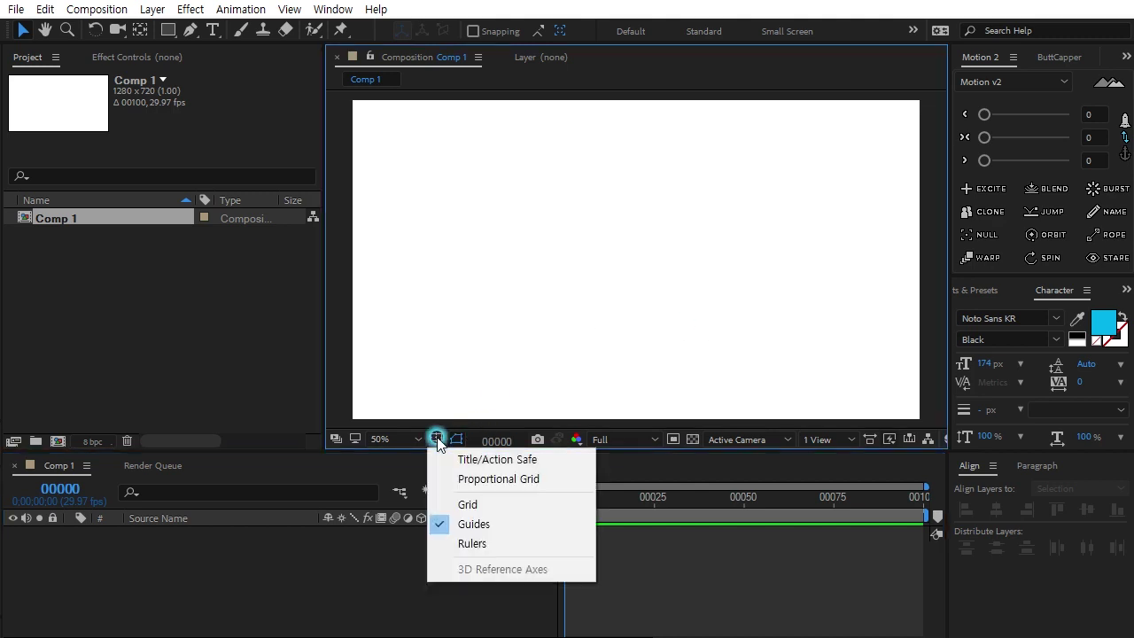
{"action": "left_click", "coordinate": [518, 460]}
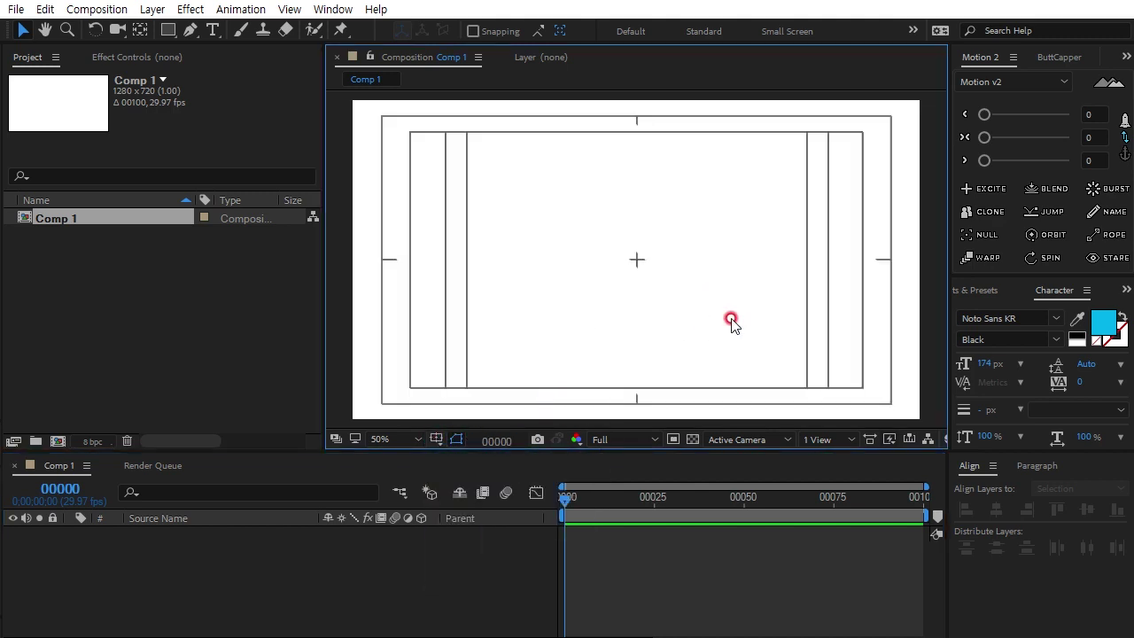
{"action": "key", "text": "apostrophe"}
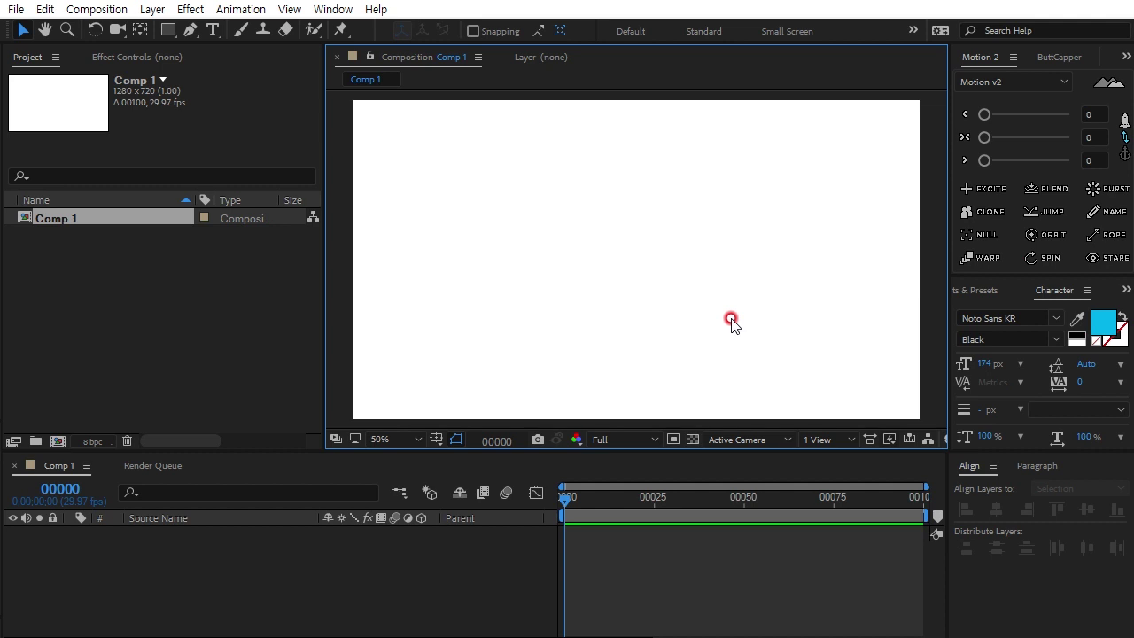
{"action": "key", "text": "apostrophe"}
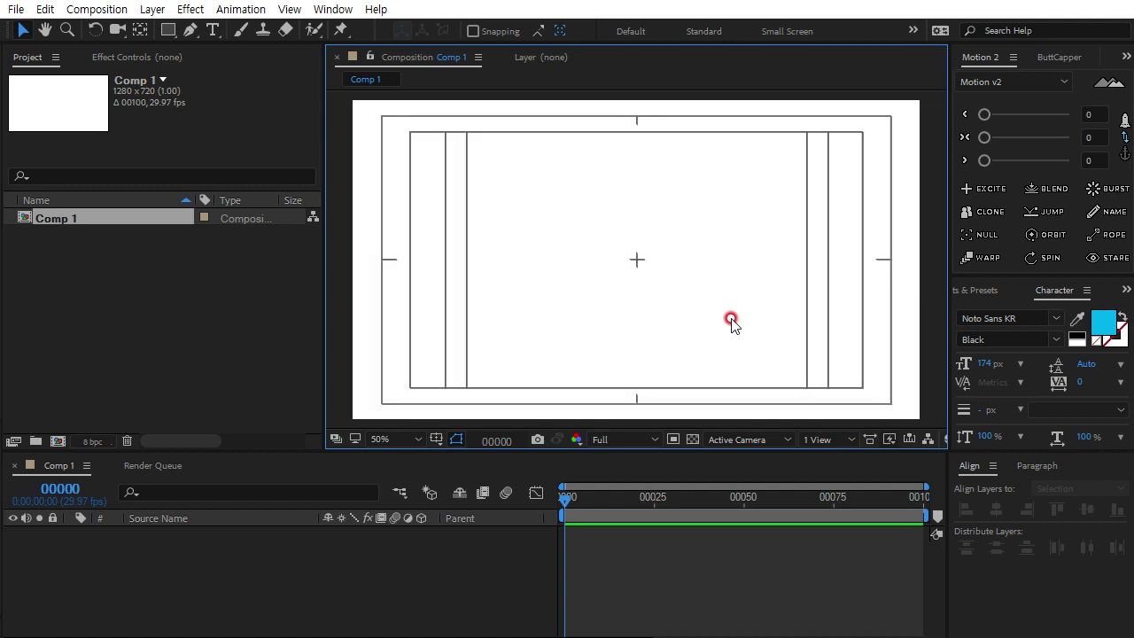
{"action": "key", "text": "apostrophe"}
{"action": "key", "text": "apostrophe"}
Draw an ellipse circle near the canvas centre and centre it horizontally
{"action": "left_click", "coordinate": [642, 566]}
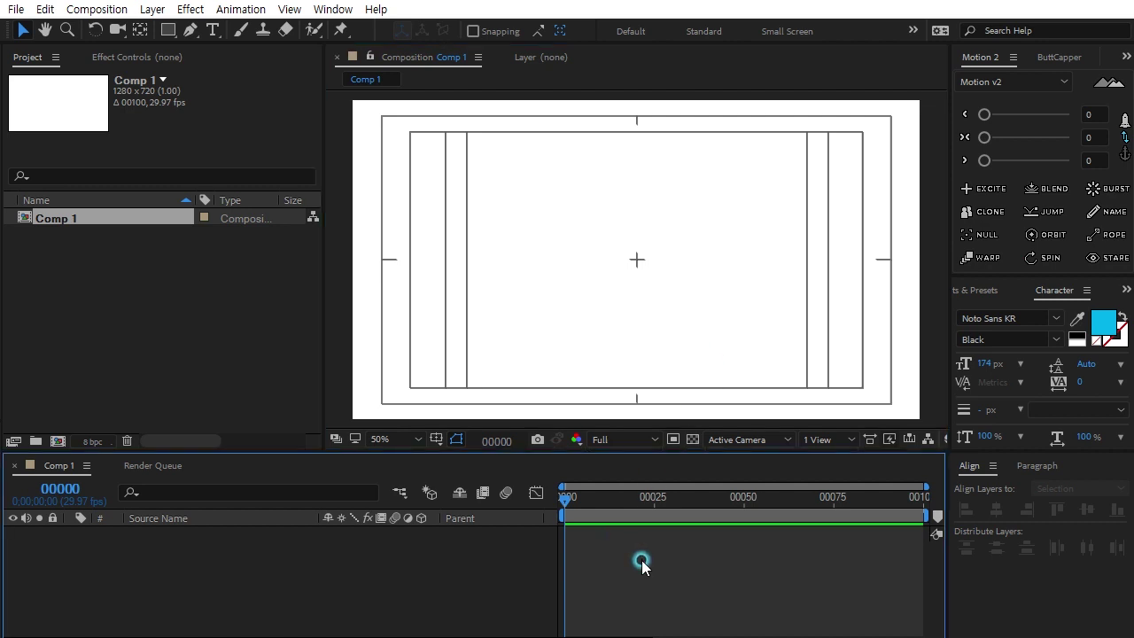
{"action": "left_click", "coordinate": [168, 36]}
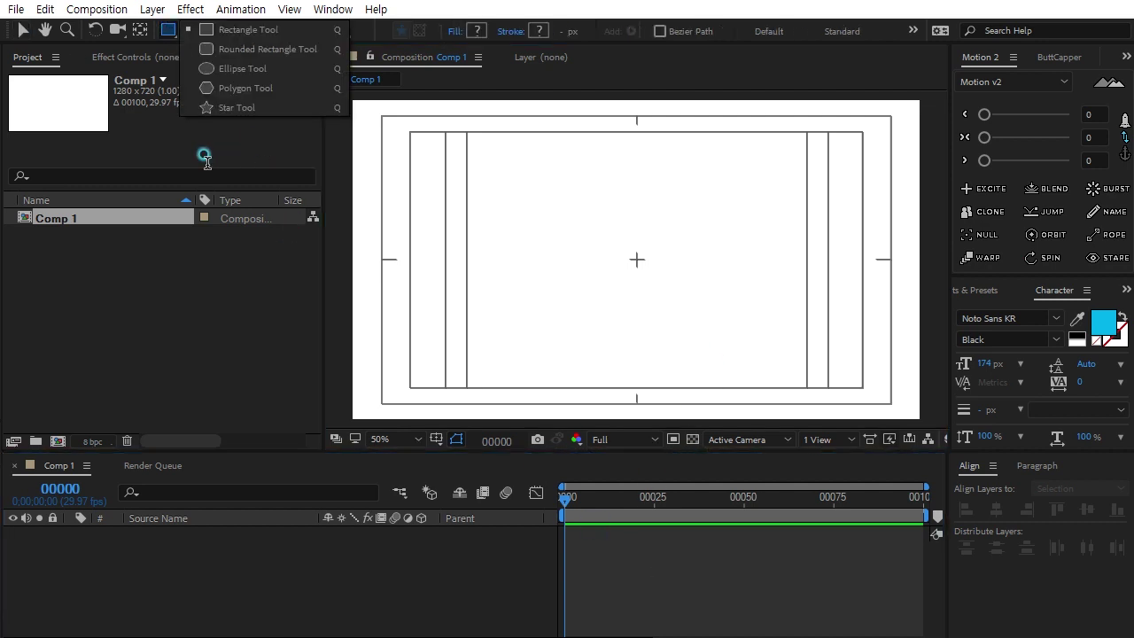
{"action": "left_click", "coordinate": [241, 68]}
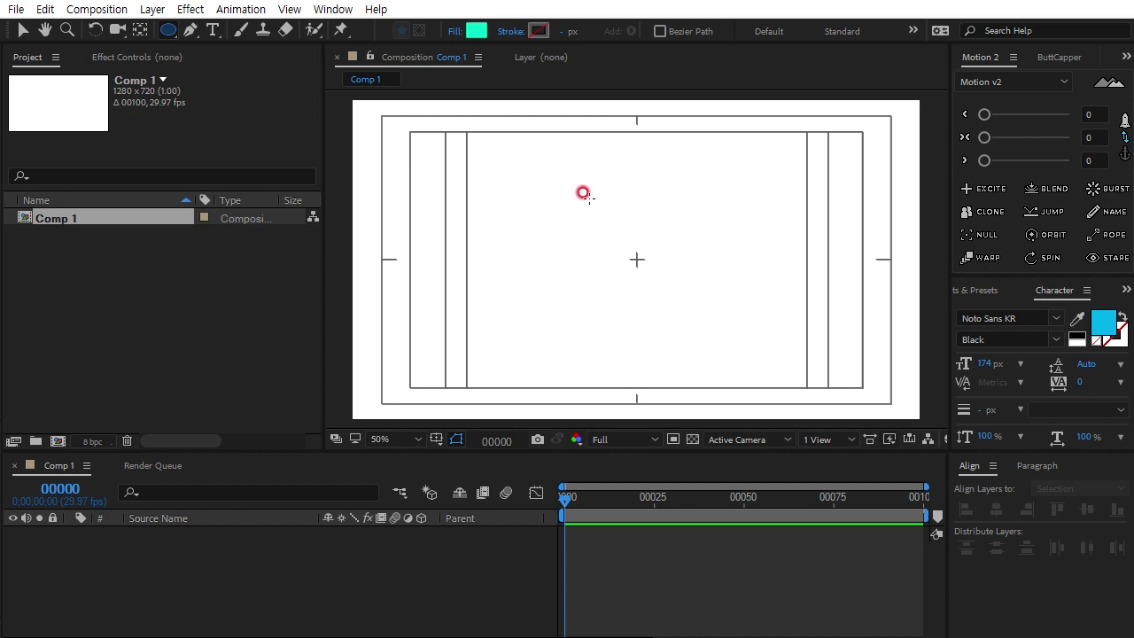
{"action": "left_click_drag", "start_coordinate": [585, 195], "coordinate": [679, 287]}
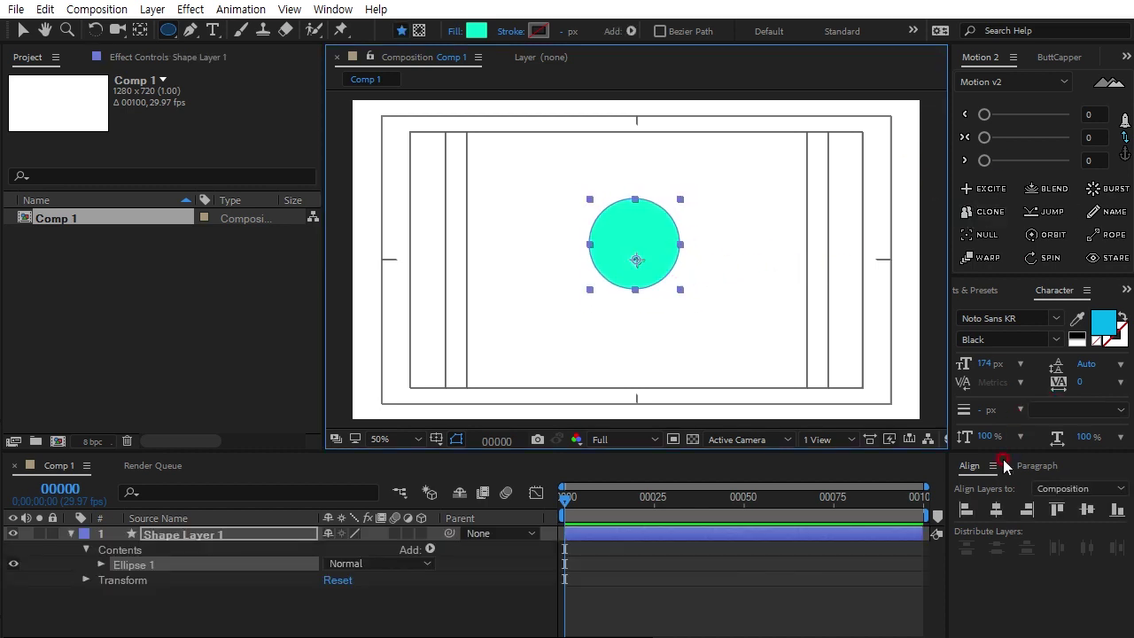
{"action": "left_click", "coordinate": [997, 510]}
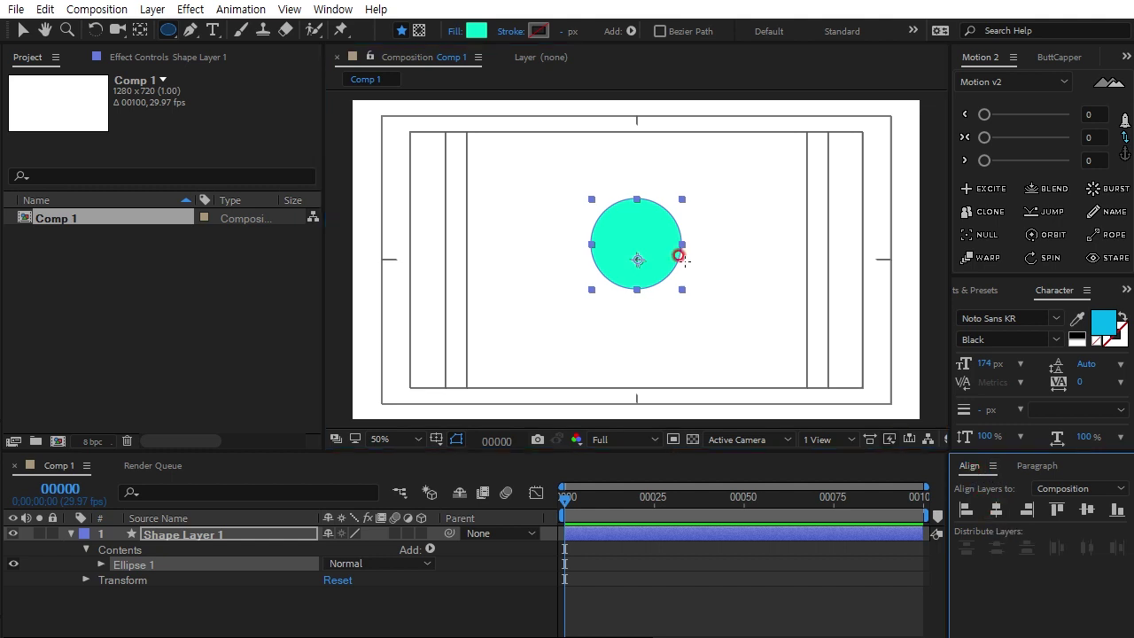
{"action": "scroll", "coordinate": [638, 257], "scroll_direction": "up", "scroll_amount": 1}
{"action": "scroll", "coordinate": [594, 253], "scroll_direction": "up", "scroll_amount": 1}
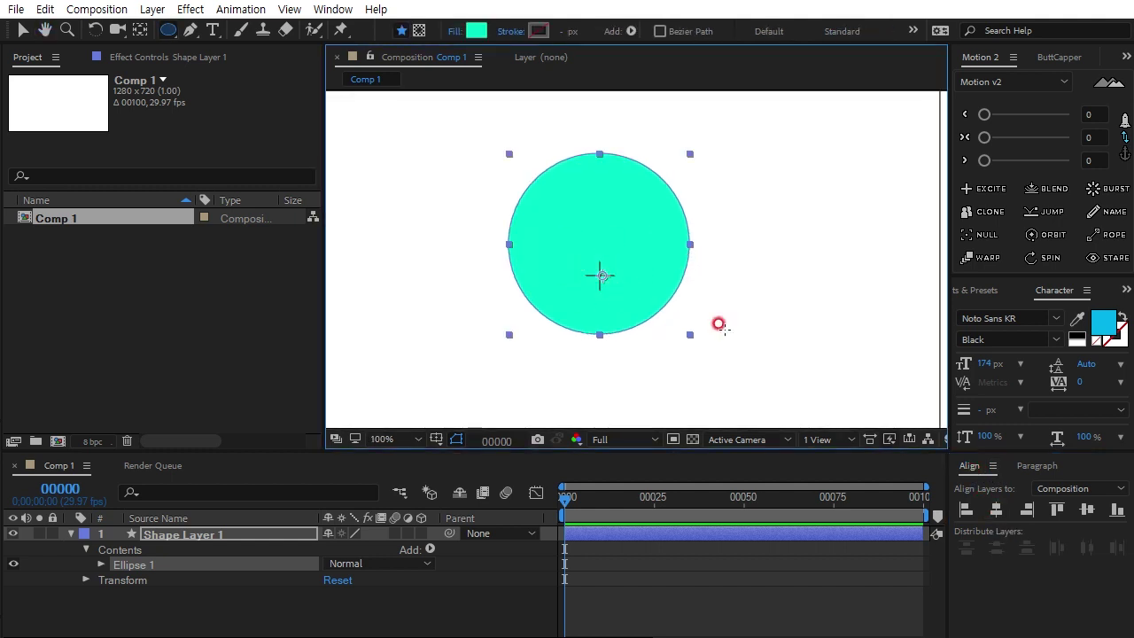
With the Pan Behind tool active, select Shape Layer 1 in the timeline
{"action": "left_click", "coordinate": [141, 29]}
{"action": "left_click", "coordinate": [178, 605]}
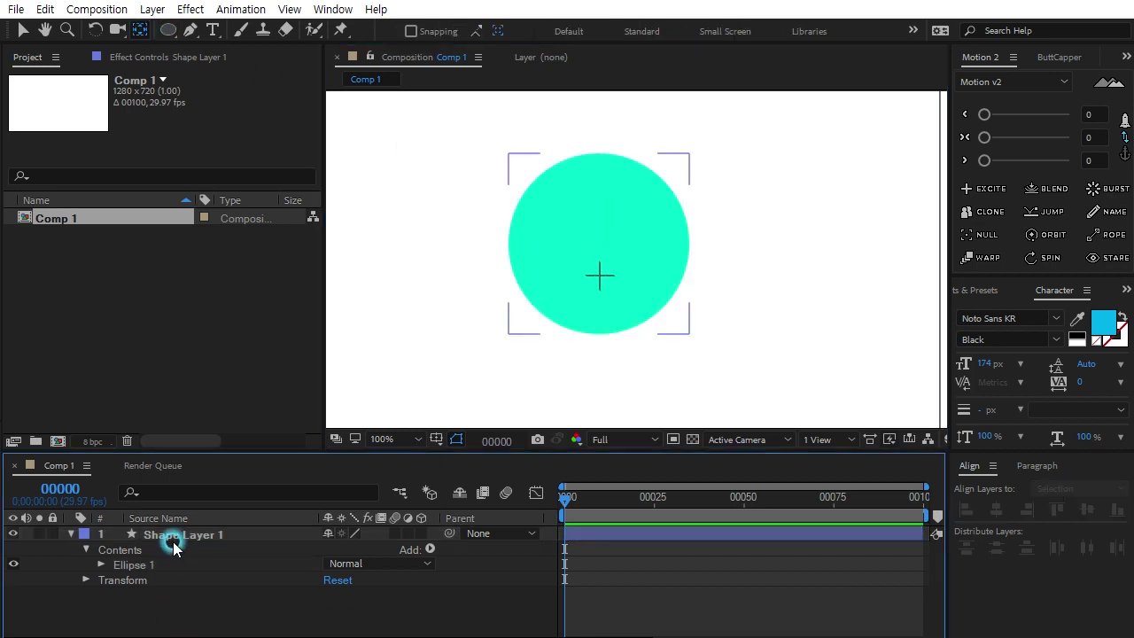
{"action": "left_click", "coordinate": [172, 535]}
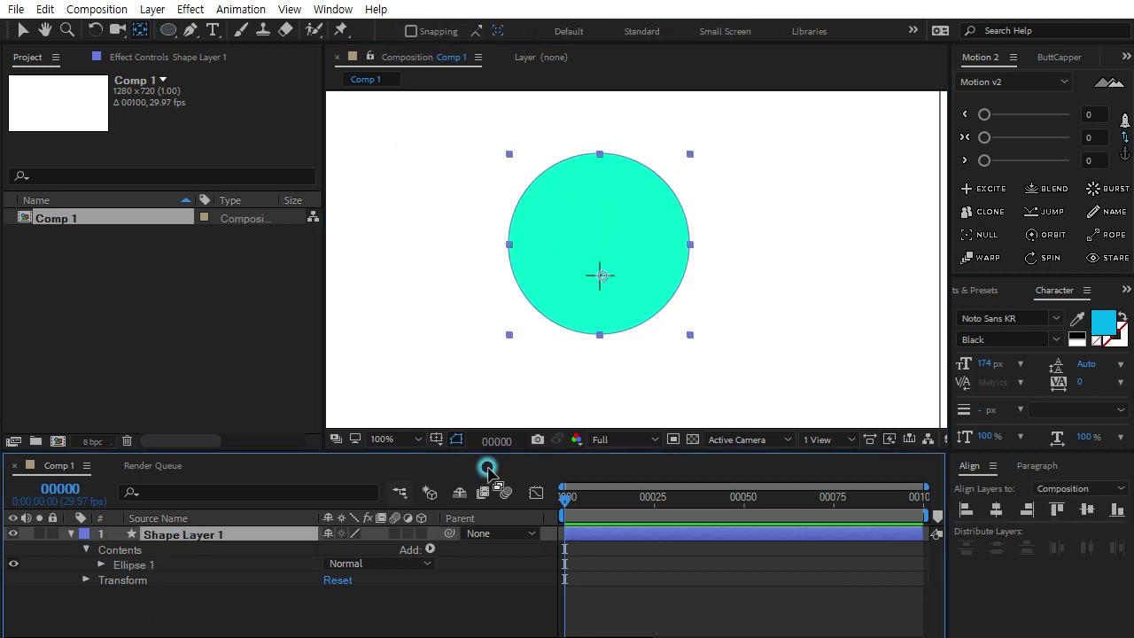
{"action": "left_click", "coordinate": [601, 280]}
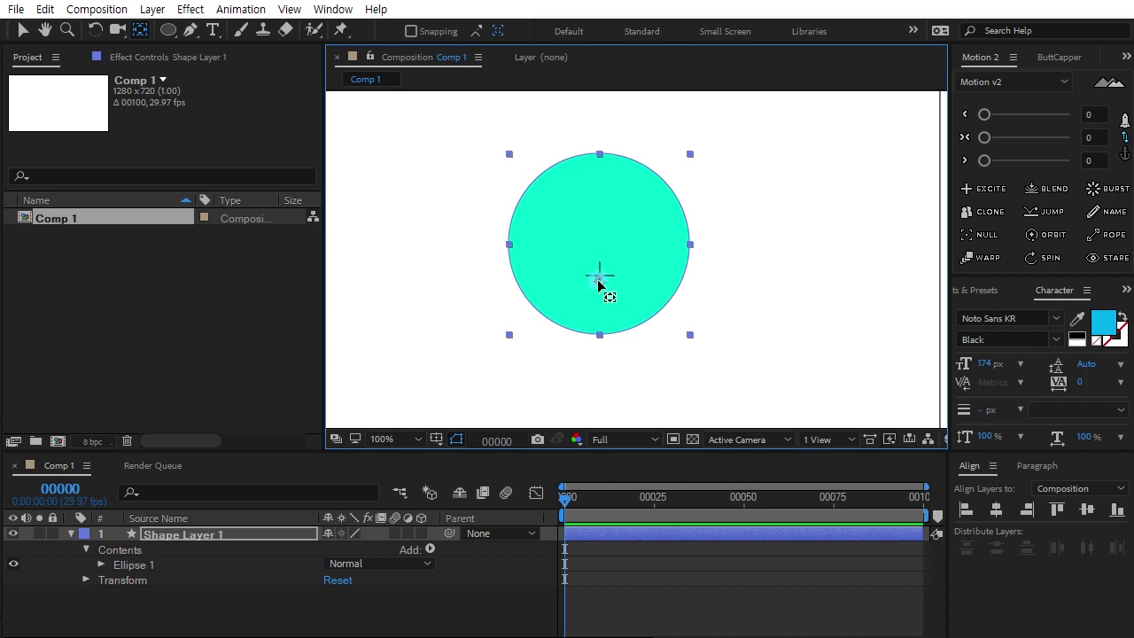
{"action": "left_click", "coordinate": [501, 596]}
{"action": "left_click", "coordinate": [183, 535]}
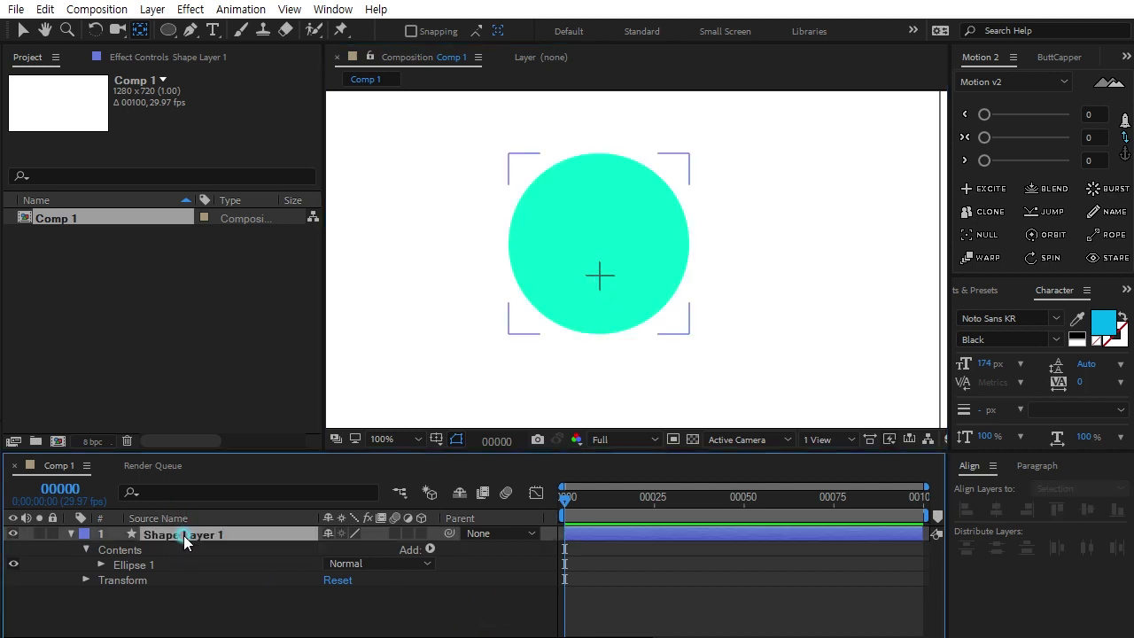
Rename Shape Layer 1 to 몸, deselect it and zoom the viewer out
{"action": "left_click", "coordinate": [213, 533]}
{"action": "key", "text": "Return"}
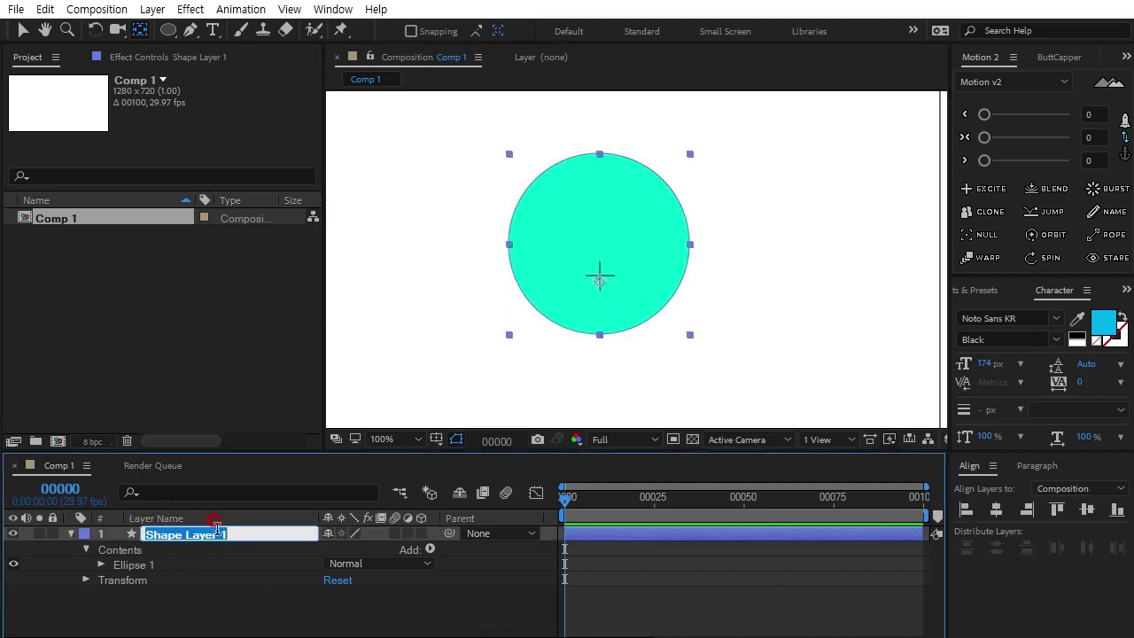
{"action": "type", "text": "ㅠㅐ오"}
{"action": "left_click", "coordinate": [217, 534]}
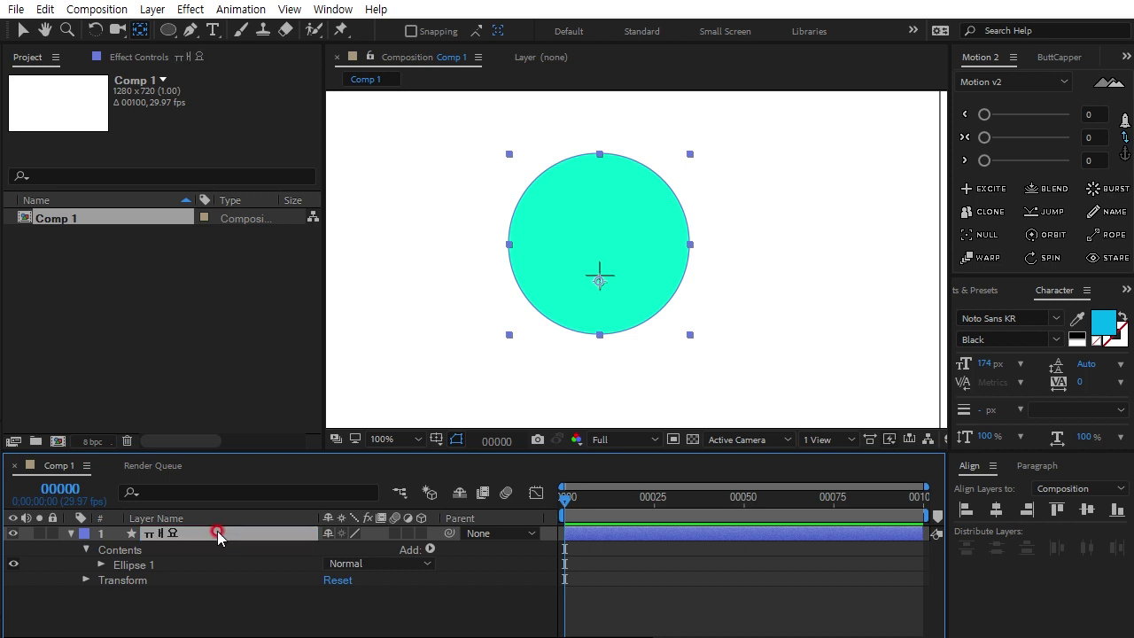
{"action": "key", "text": "Return"}
{"action": "type", "text": "몸"}
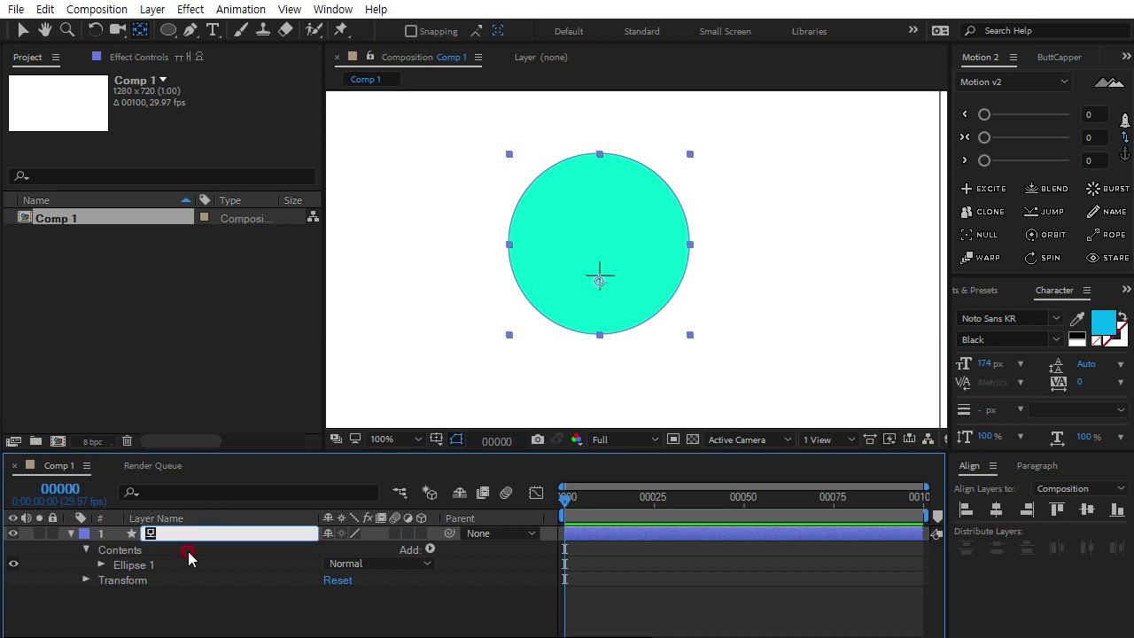
{"action": "key", "text": "Return"}
{"action": "left_click", "coordinate": [239, 595]}
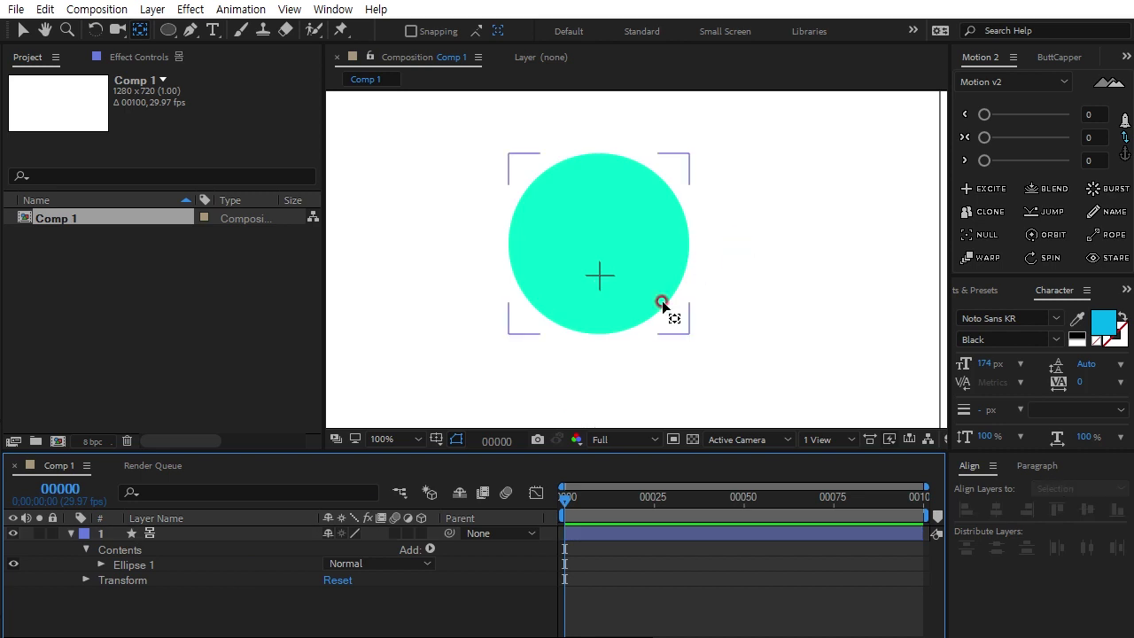
{"action": "scroll", "coordinate": [663, 309], "scroll_direction": "down", "scroll_amount": 2}
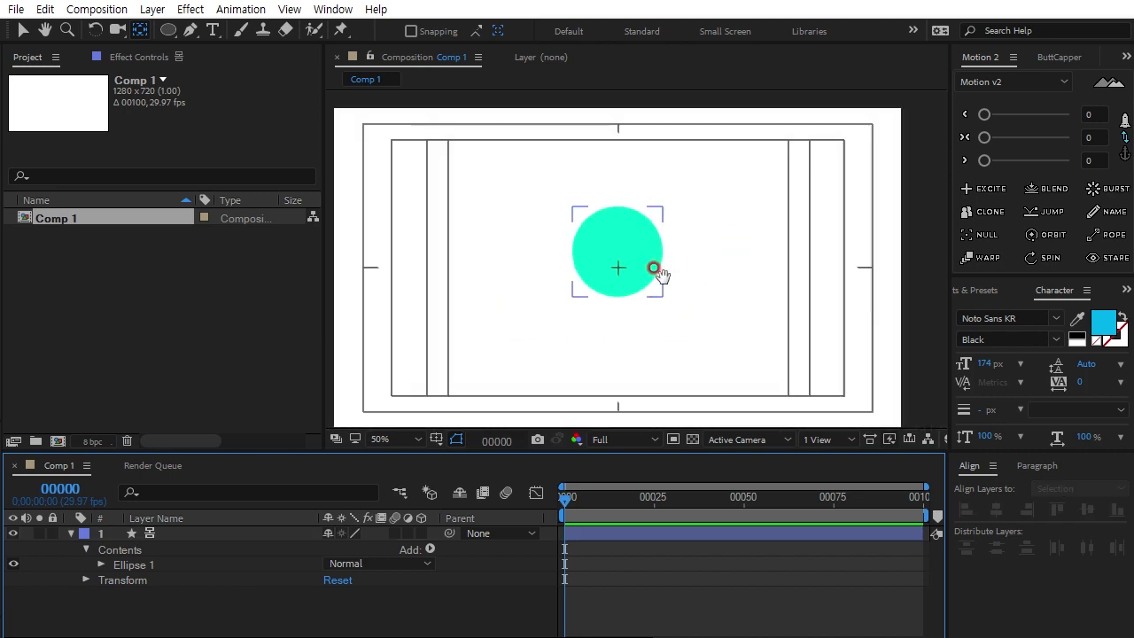
Shift the 몸 circle's fill hue from cyan to orange, then zoom the view in
{"action": "left_click", "coordinate": [169, 29]}
{"action": "left_click", "coordinate": [143, 532]}
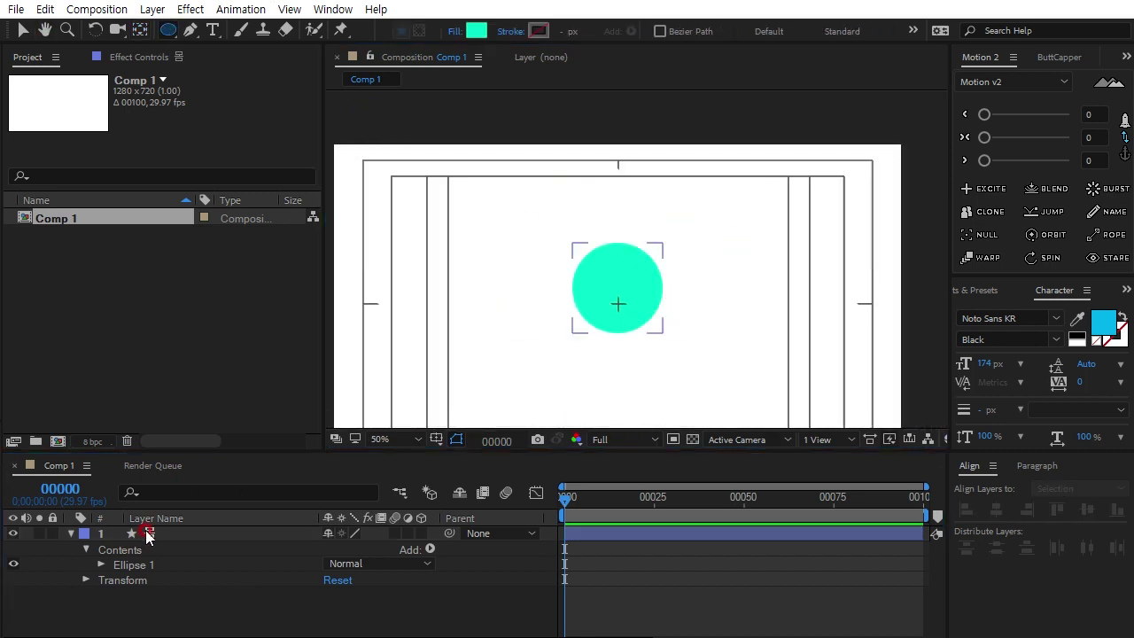
{"action": "left_click", "coordinate": [476, 31]}
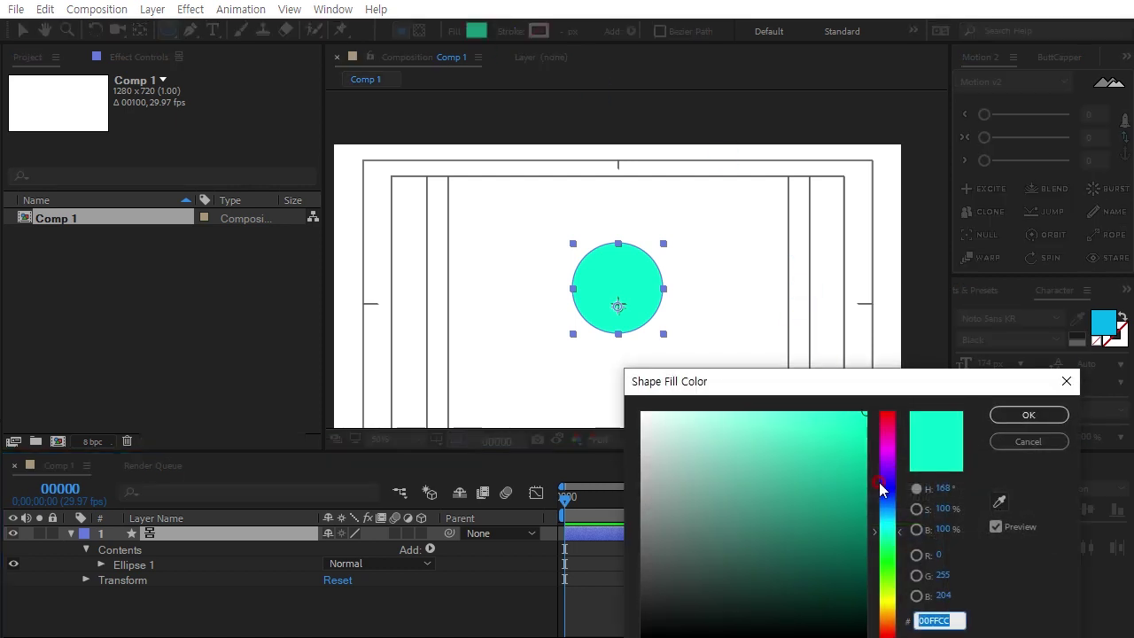
{"action": "left_click_drag", "start_coordinate": [891, 529], "coordinate": [896, 624]}
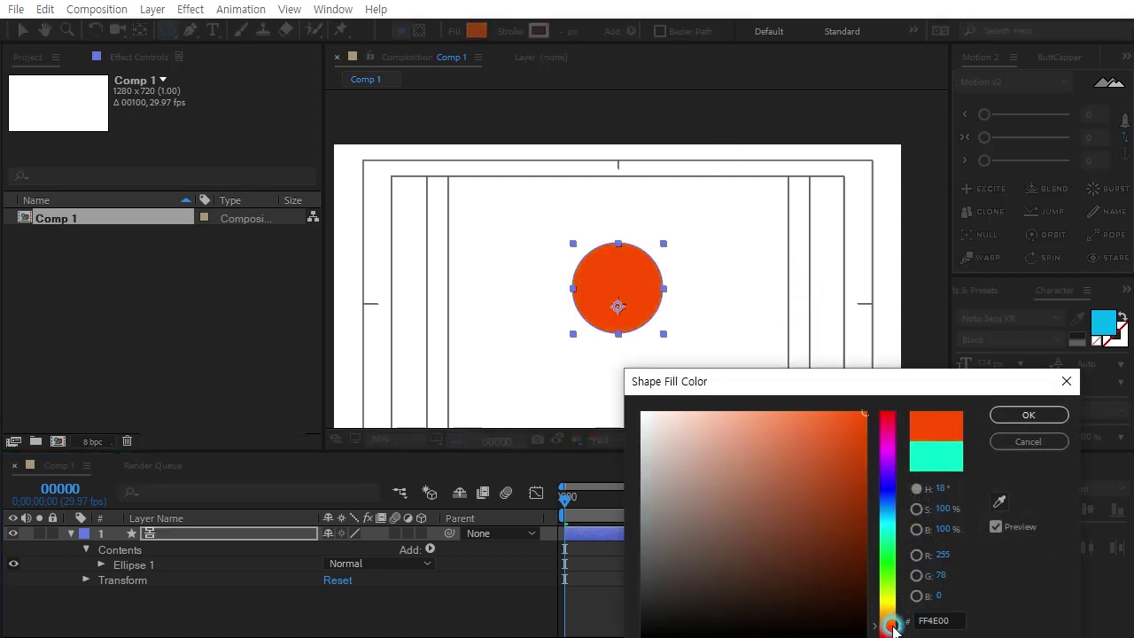
{"action": "left_click", "coordinate": [1063, 383]}
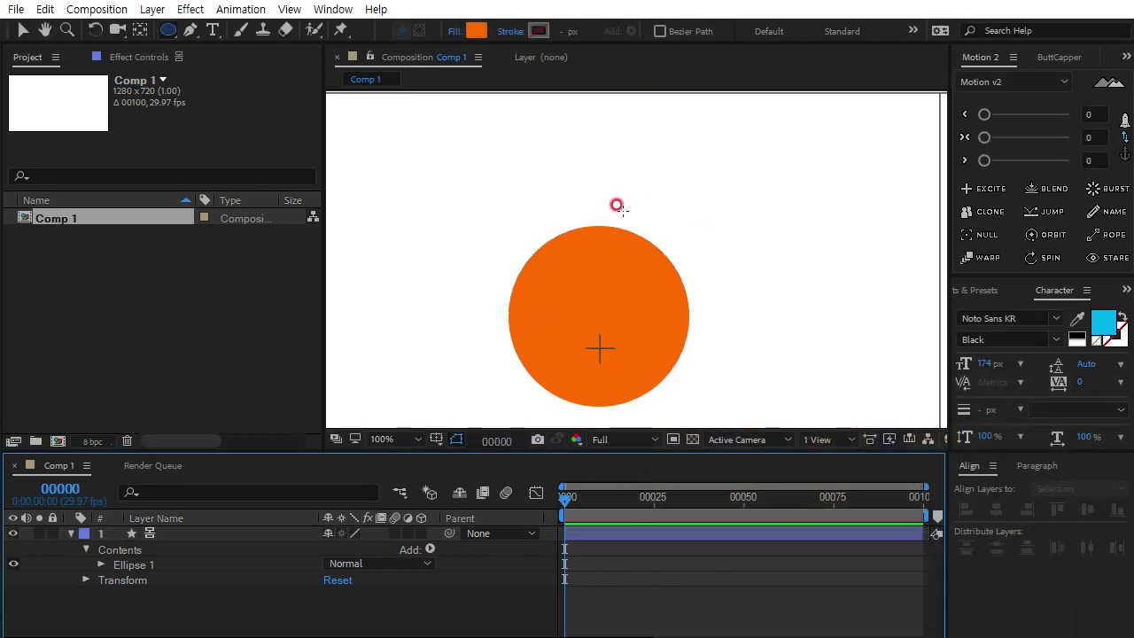
{"action": "key", "text": "period"}
Draw a small head circle above the body and move its anchor to its bottom edge
{"action": "scroll", "coordinate": [624, 199], "scroll_direction": "up", "scroll_amount": 3}
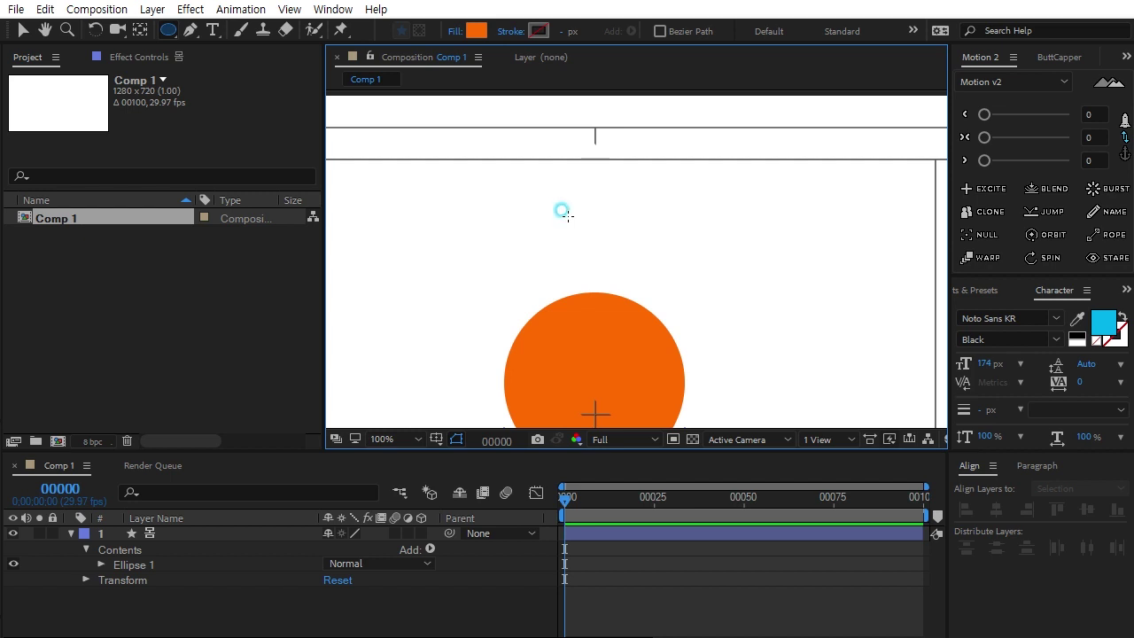
{"action": "left_click_drag", "start_coordinate": [561, 212], "coordinate": [633, 285]}
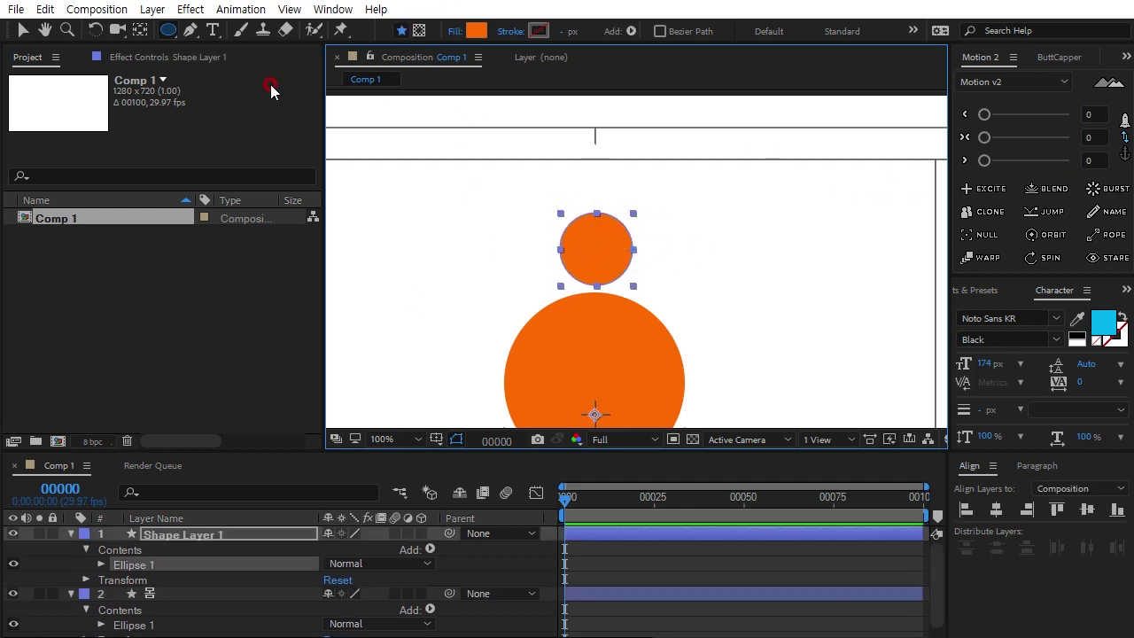
{"action": "left_click", "coordinate": [140, 29]}
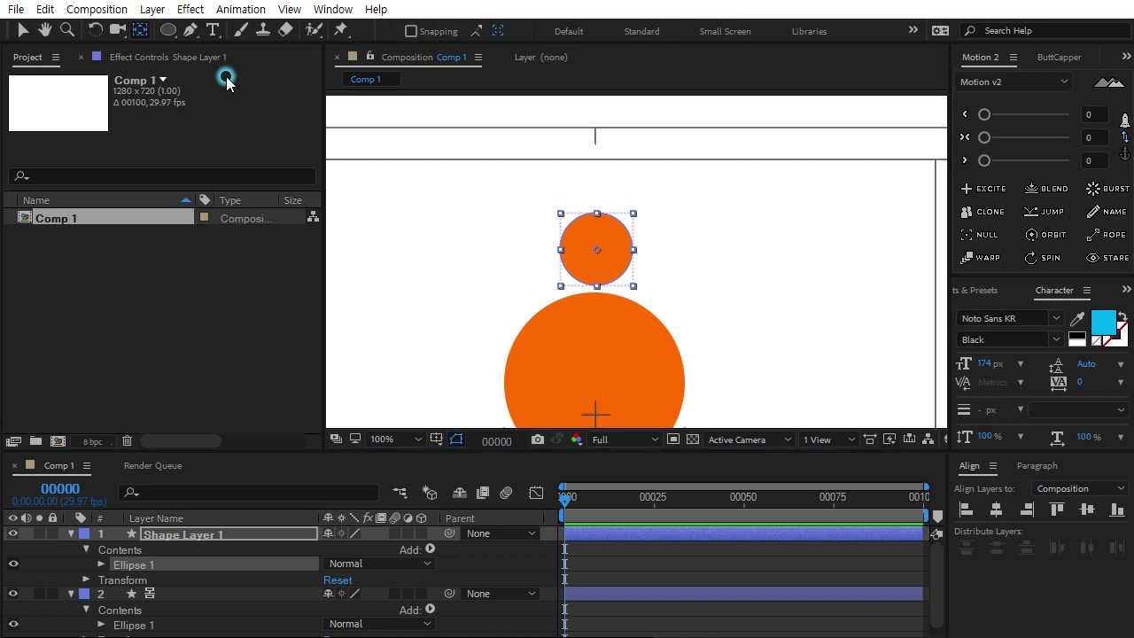
{"action": "left_click", "coordinate": [205, 535]}
{"action": "left_click_drag", "start_coordinate": [595, 413], "coordinate": [596, 287]}
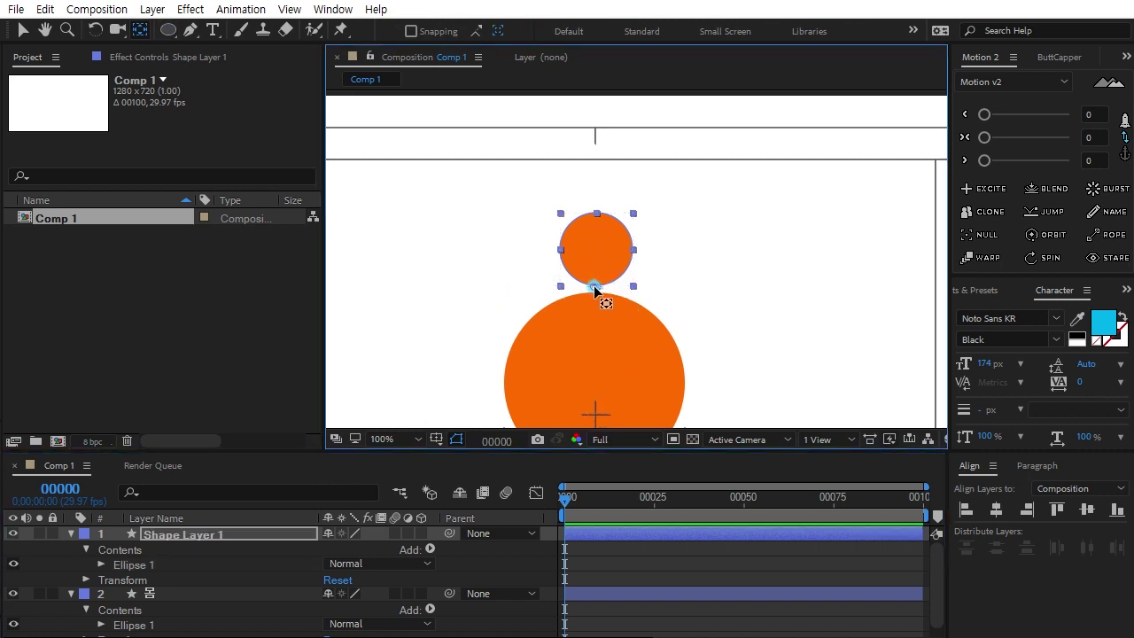
Rename the head layer 머리, collapse both layers and deselect them
{"action": "left_click", "coordinate": [180, 535]}
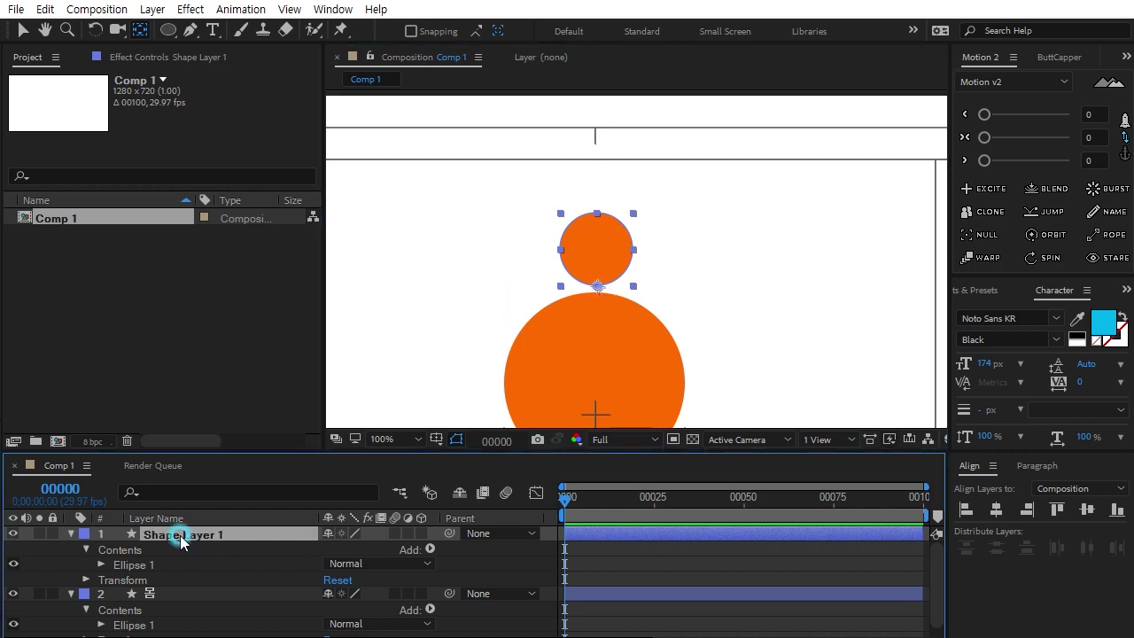
{"action": "key", "text": "Return"}
{"action": "type", "text": "머리"}
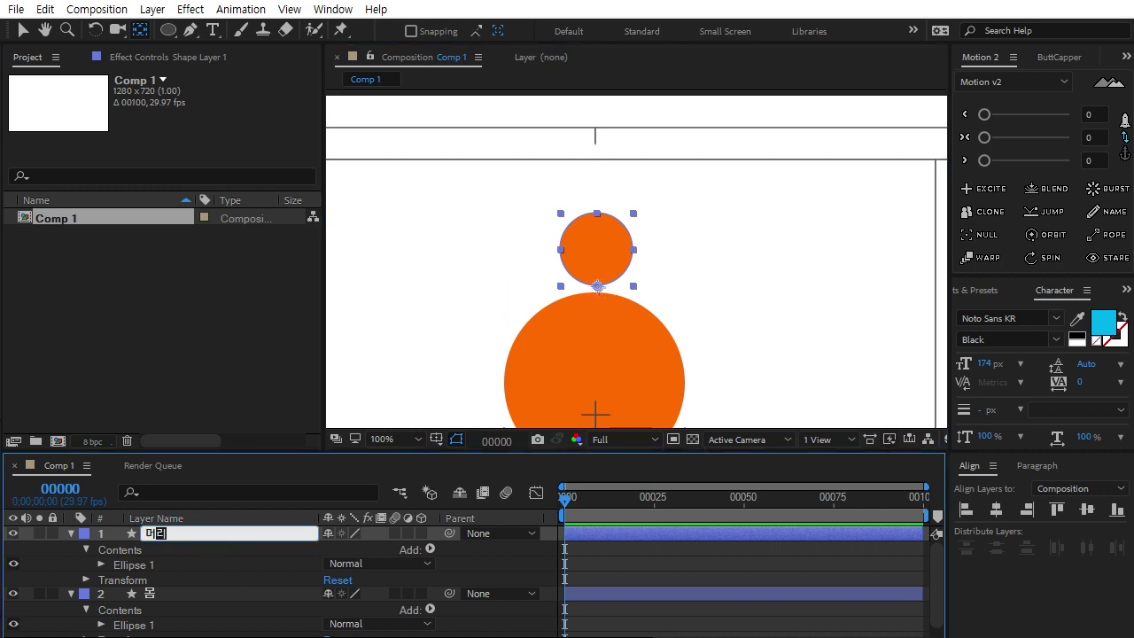
{"action": "left_click", "coordinate": [212, 570]}
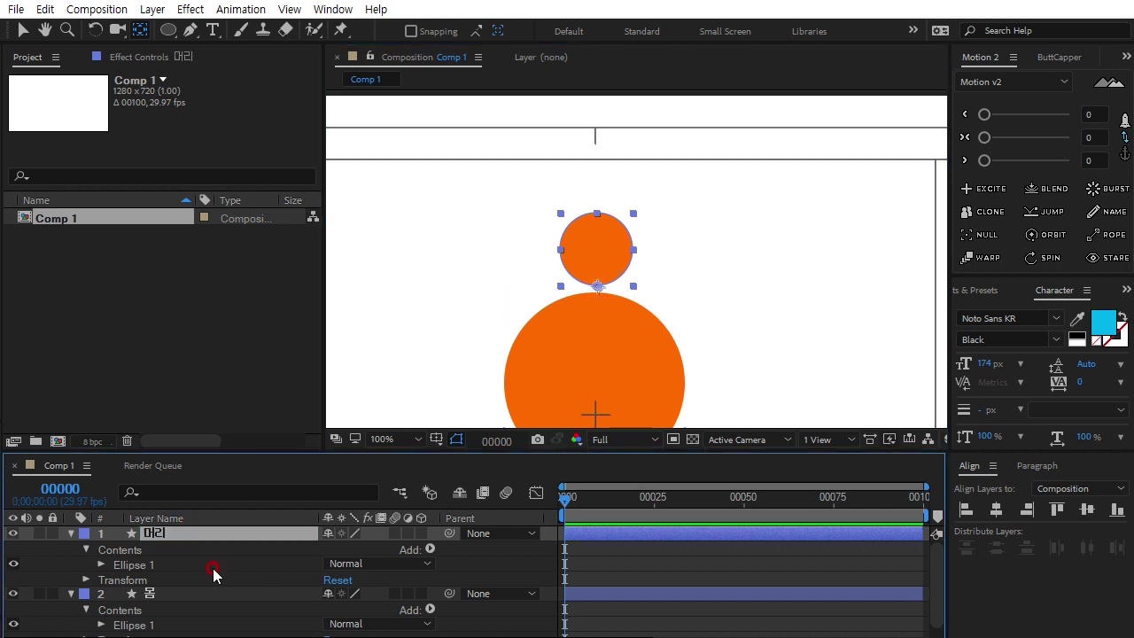
{"action": "left_click", "coordinate": [71, 534]}
{"action": "left_click", "coordinate": [71, 548]}
{"action": "left_click_drag", "start_coordinate": [641, 270], "coordinate": [655, 188]}
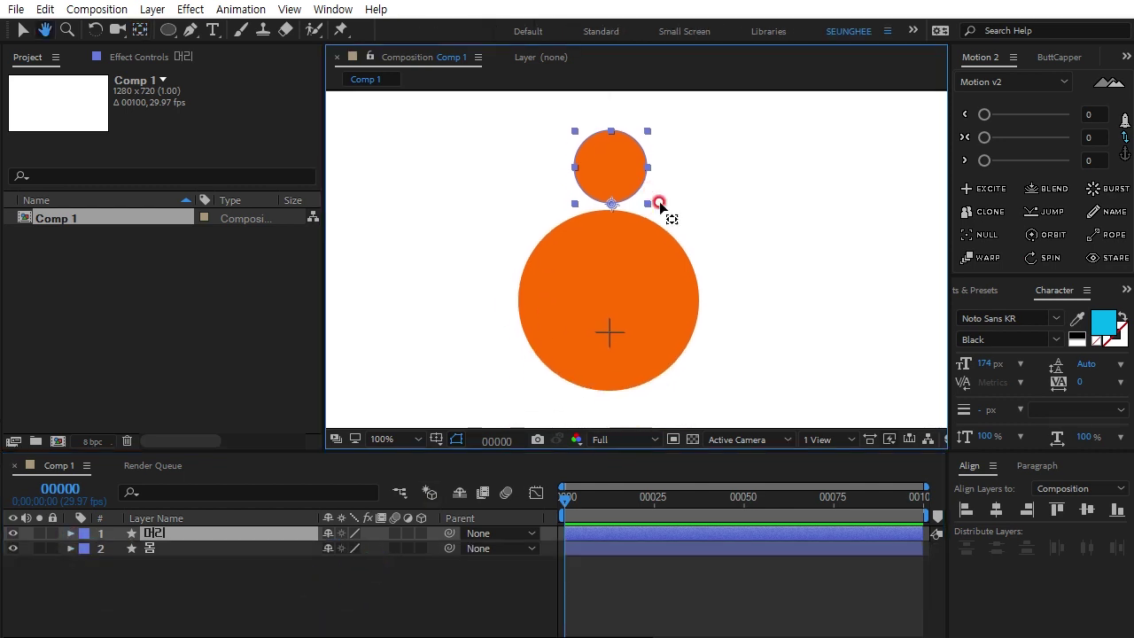
{"action": "left_click", "coordinate": [395, 576]}
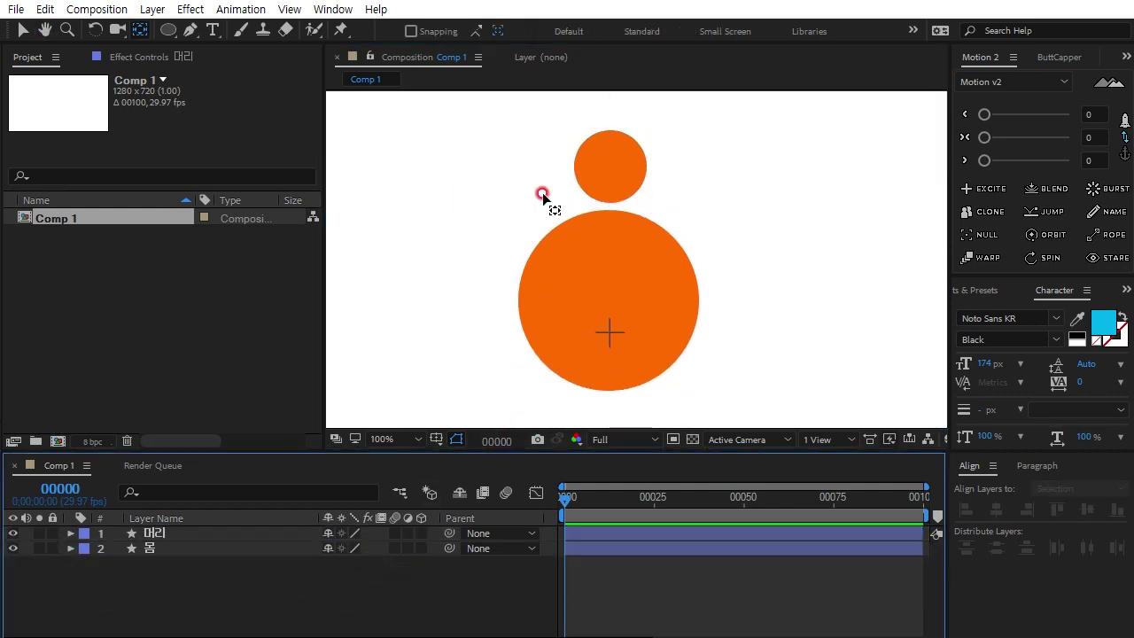
Draw a tiny orange circle just below the body
{"action": "left_click", "coordinate": [165, 30]}
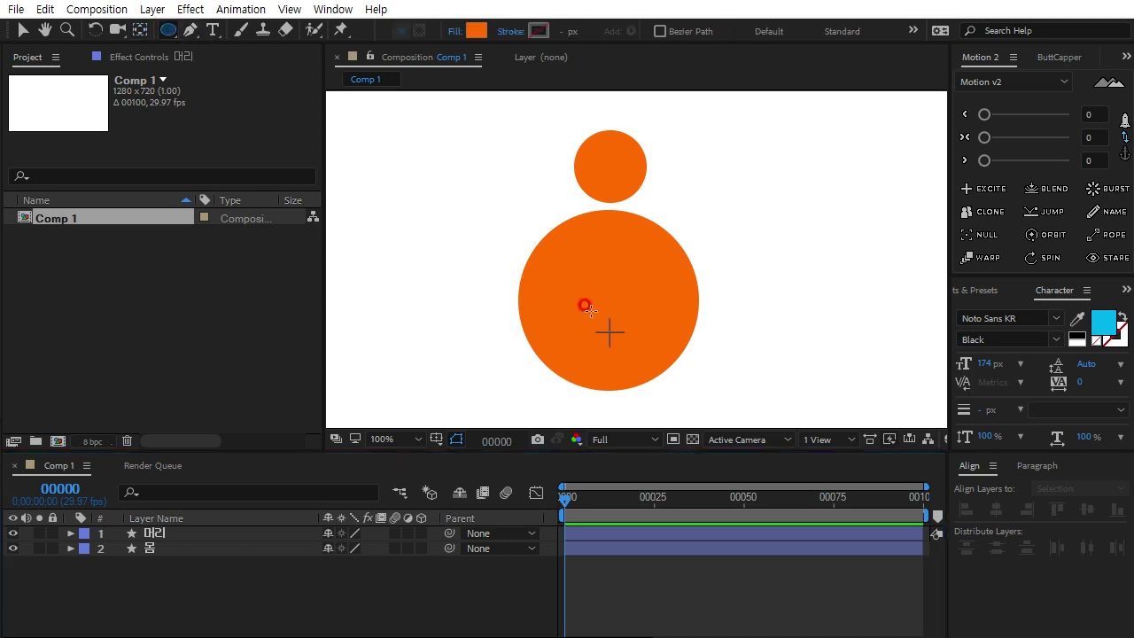
{"action": "scroll", "coordinate": [694, 266], "scroll_direction": "down", "scroll_amount": 2}
{"action": "scroll", "coordinate": [696, 260], "scroll_direction": "up", "scroll_amount": 1}
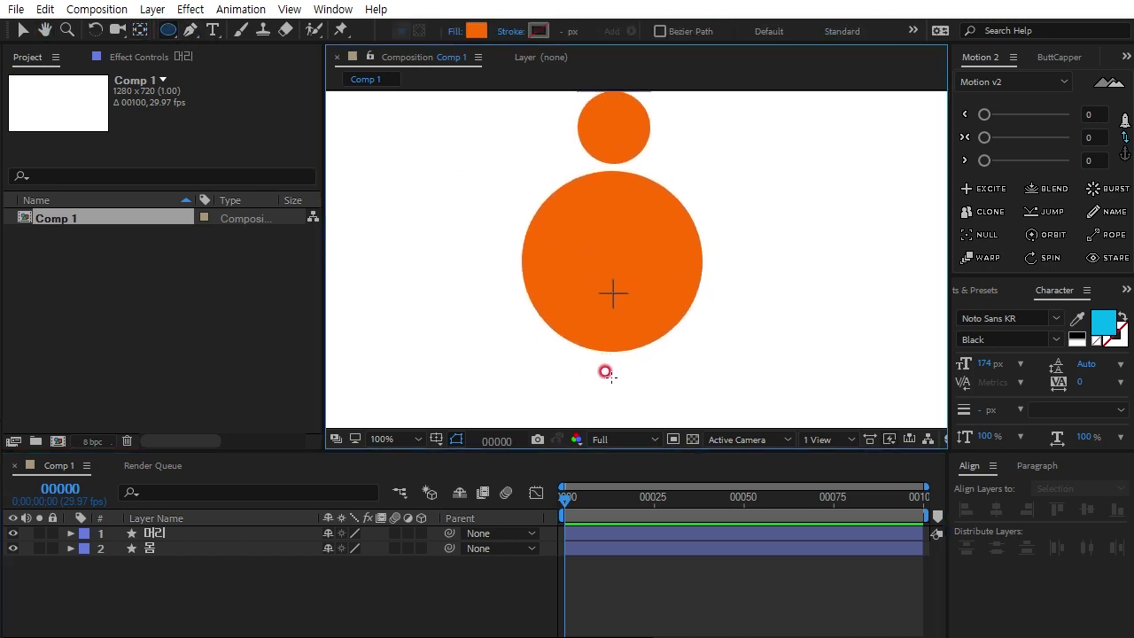
{"action": "left_click_drag", "start_coordinate": [605, 371], "coordinate": [623, 391]}
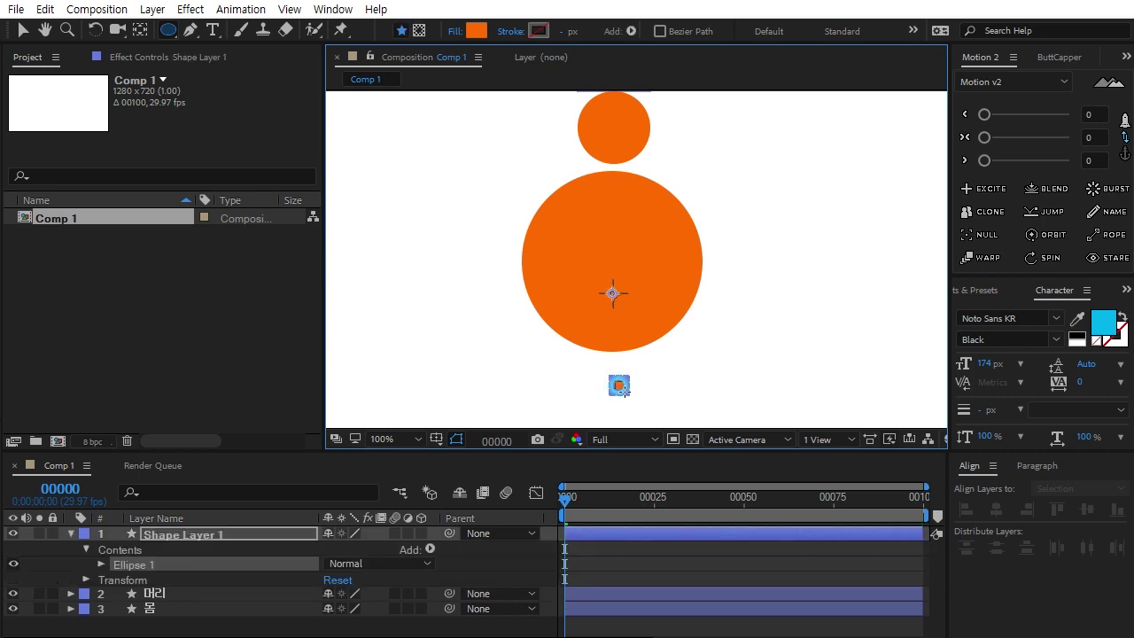
{"action": "left_click", "coordinate": [777, 592]}
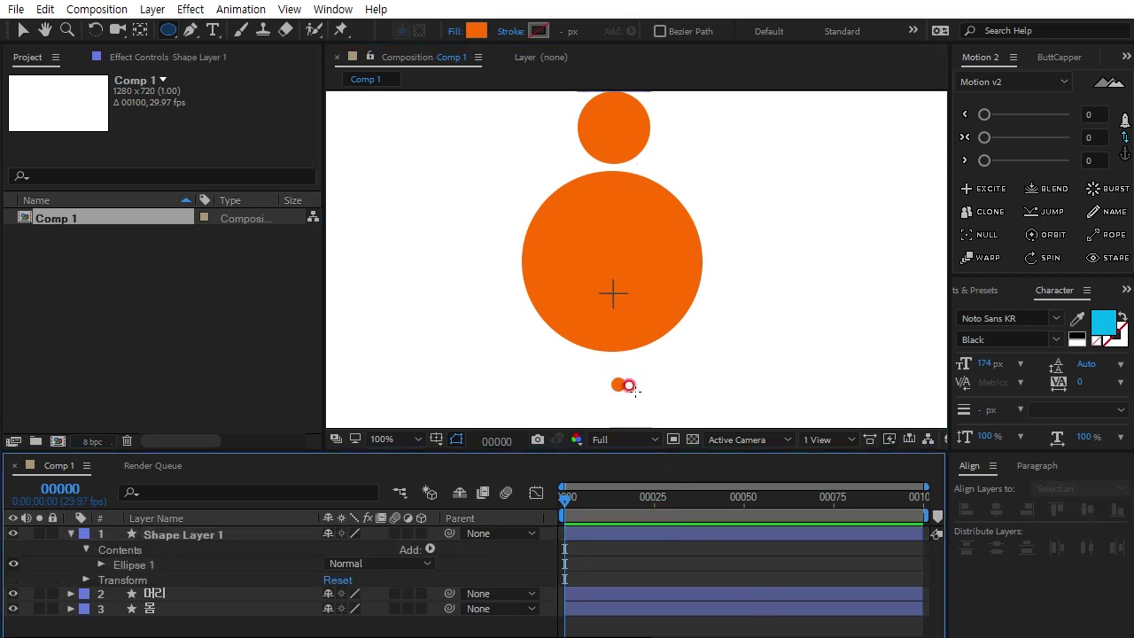
Set the tiny circle's Ellipse Path 1 Size to 25 by 25
{"action": "left_click", "coordinate": [275, 533]}
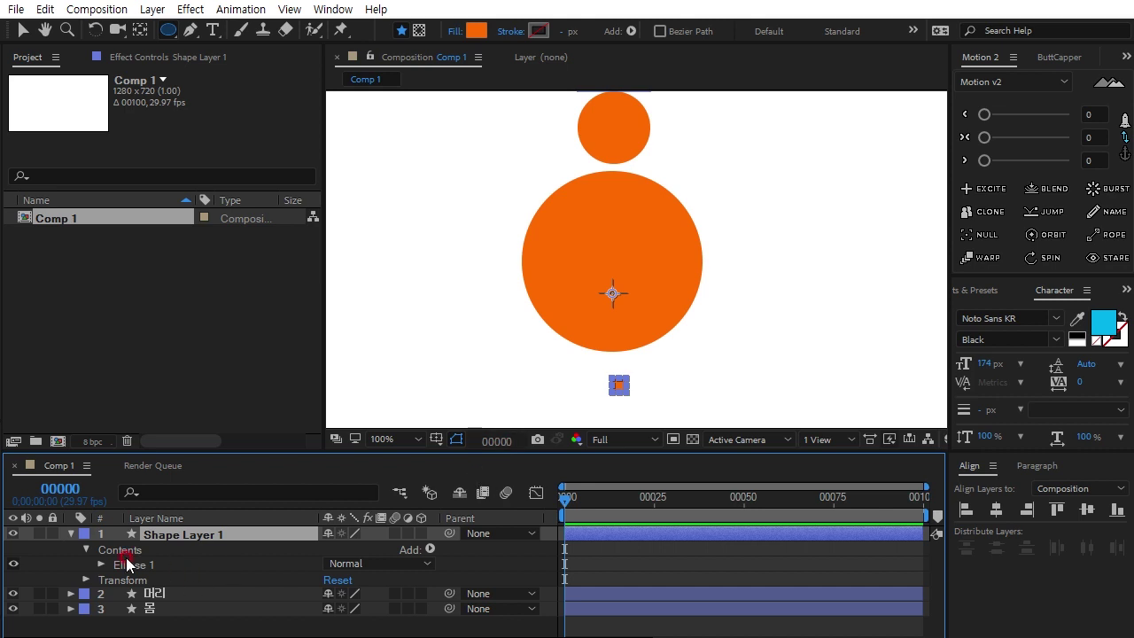
{"action": "left_click", "coordinate": [98, 565]}
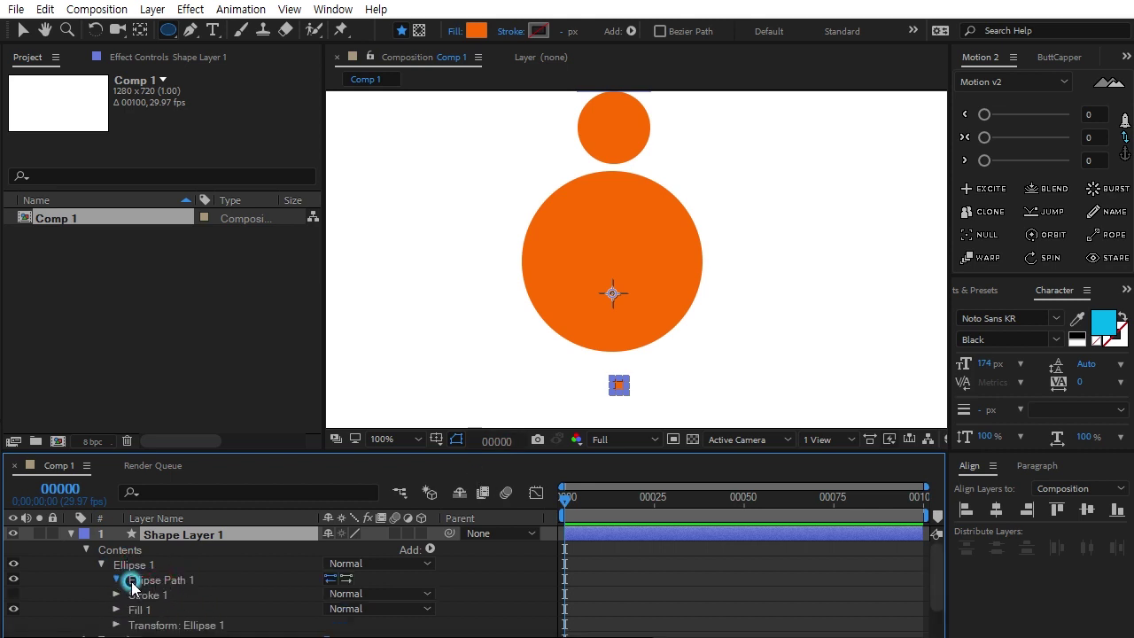
{"action": "left_click", "coordinate": [116, 579]}
{"action": "left_click", "coordinate": [355, 595]}
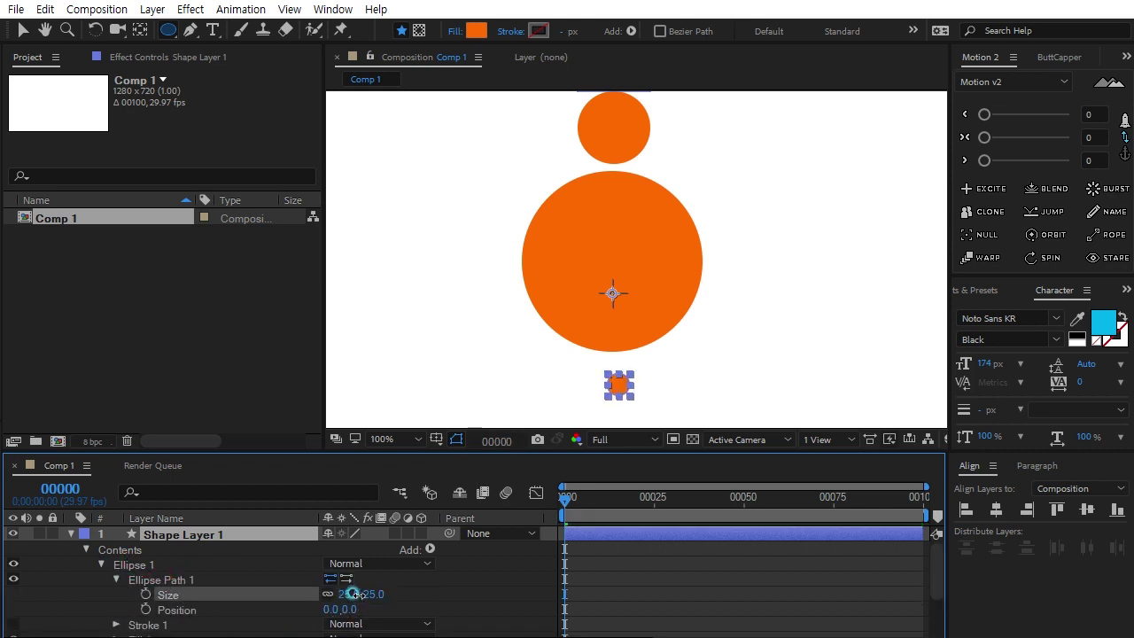
{"action": "left_click_drag", "start_coordinate": [355, 594], "coordinate": [361, 596]}
{"action": "left_click", "coordinate": [596, 587]}
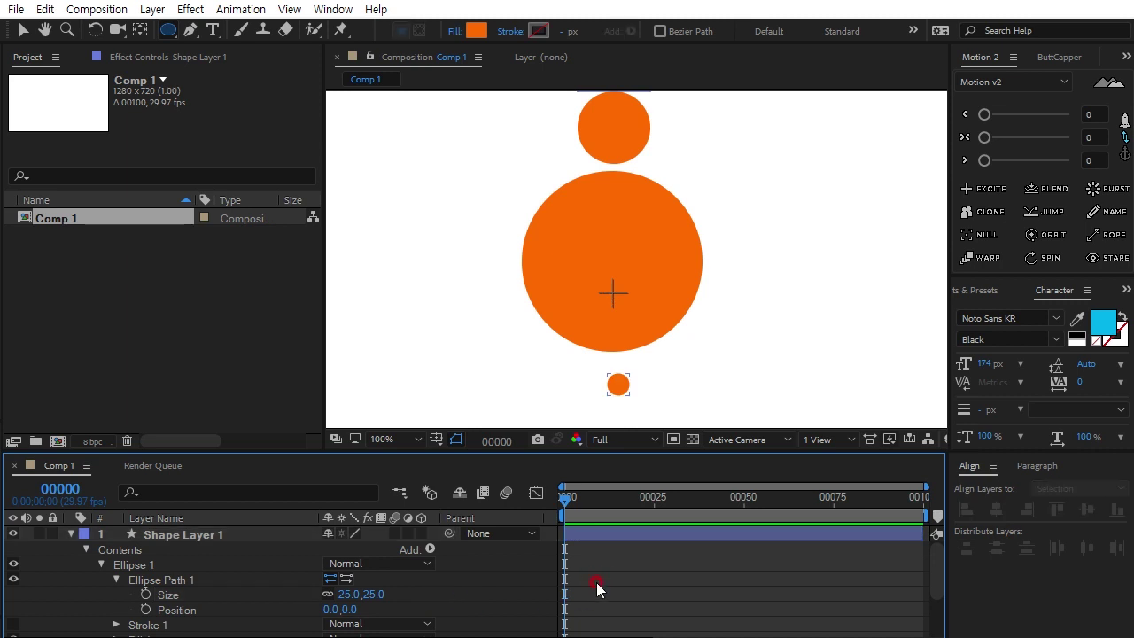
Rename the tiny circle's layer to 오른손
{"action": "left_click", "coordinate": [189, 537]}
{"action": "key", "text": "Return"}
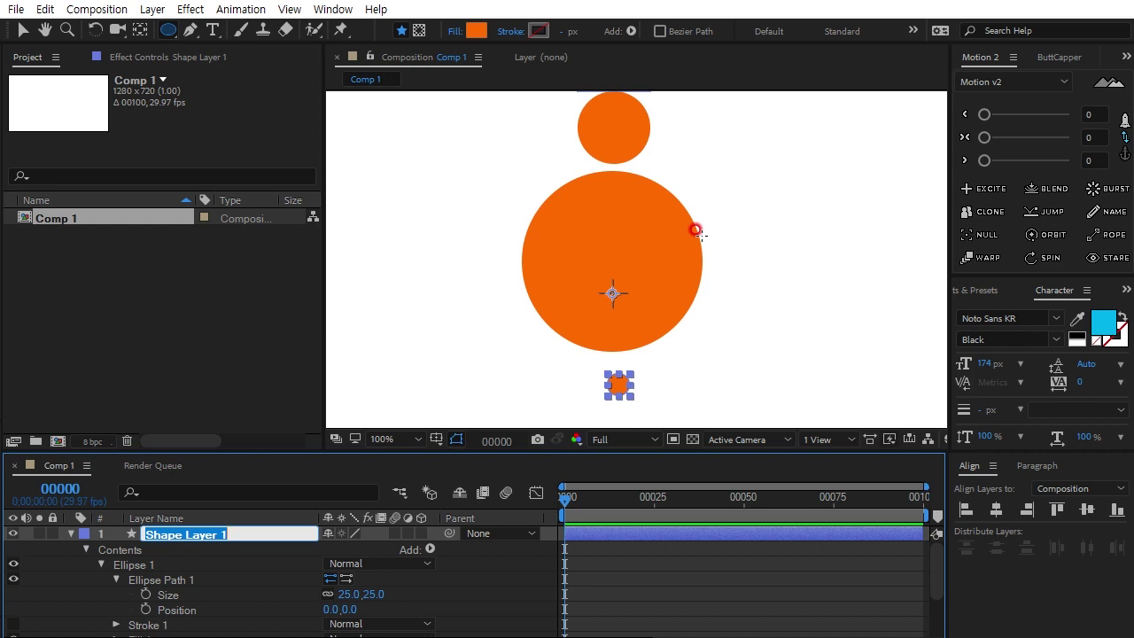
{"action": "left_click", "coordinate": [612, 293]}
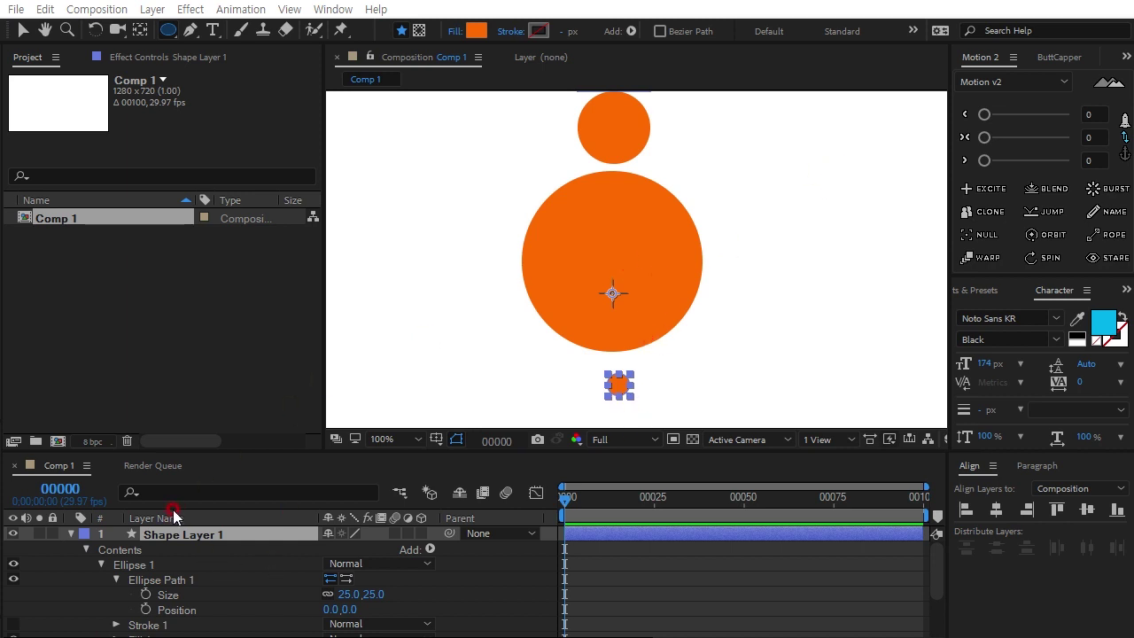
{"action": "left_click", "coordinate": [221, 533]}
{"action": "key", "text": "Return"}
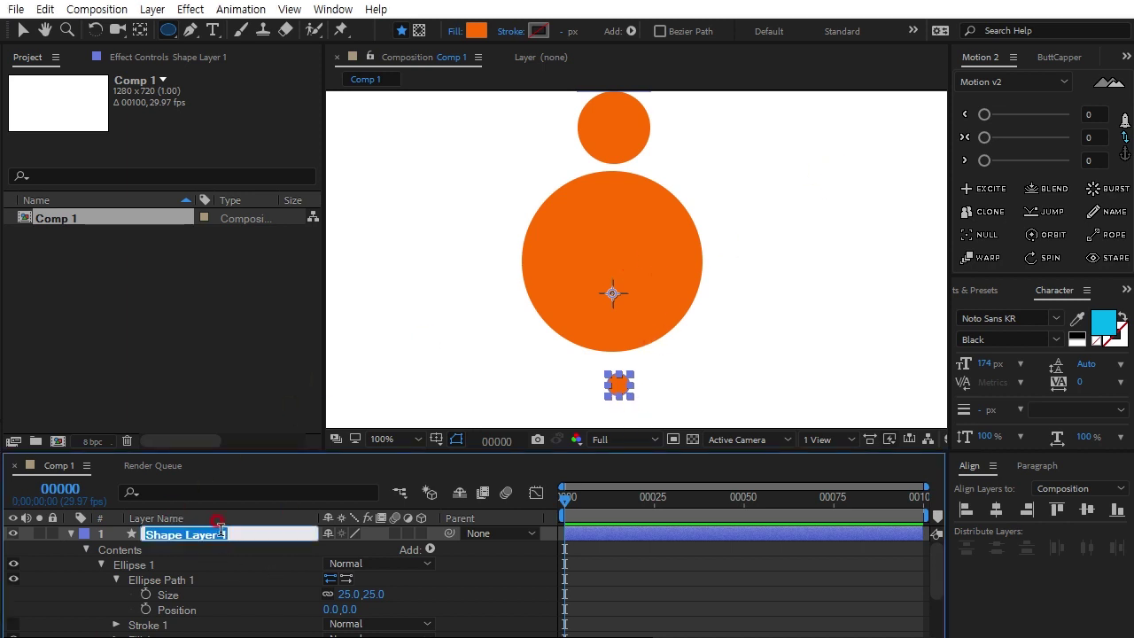
{"action": "type", "text": "오른"}
{"action": "type", "text": "손"}
{"action": "left_click", "coordinate": [220, 533]}
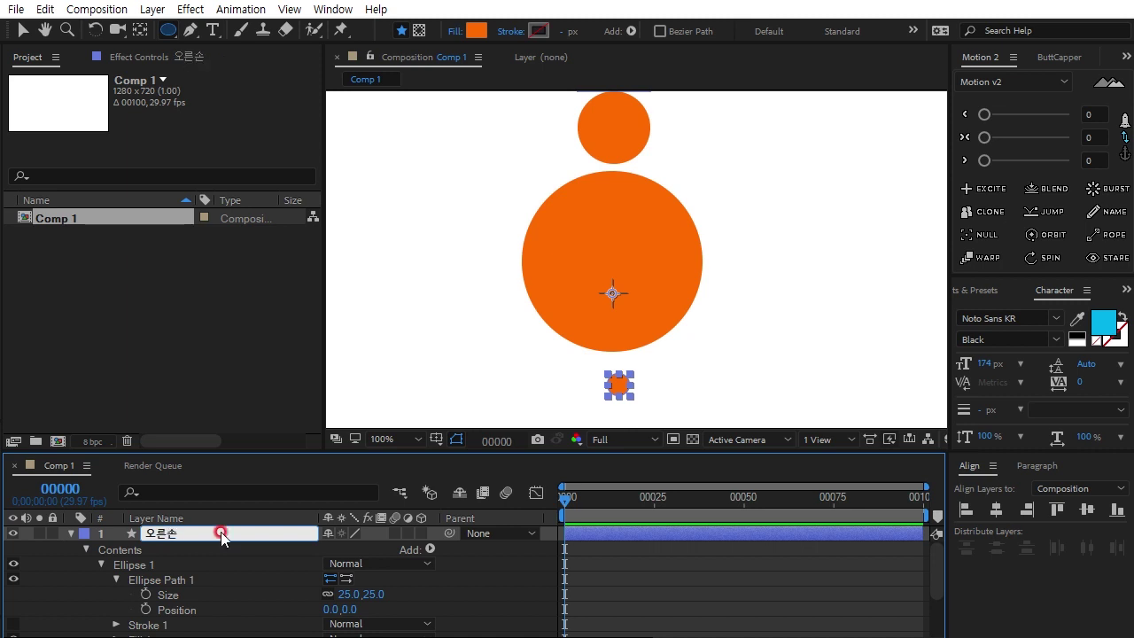
{"action": "left_click", "coordinate": [622, 327]}
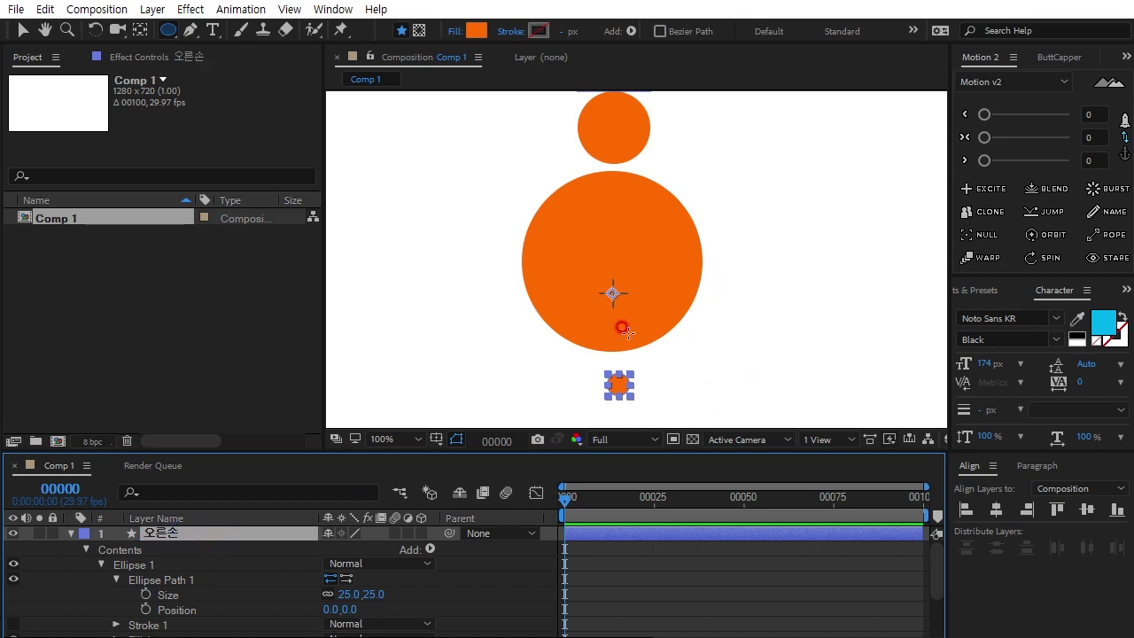
Zoom in to 200% and move the hand circle's anchor to its top edge, then return to 100%
{"action": "scroll", "coordinate": [673, 319], "scroll_direction": "down", "scroll_amount": 1}
{"action": "scroll", "coordinate": [683, 284], "scroll_direction": "down", "scroll_amount": 2}
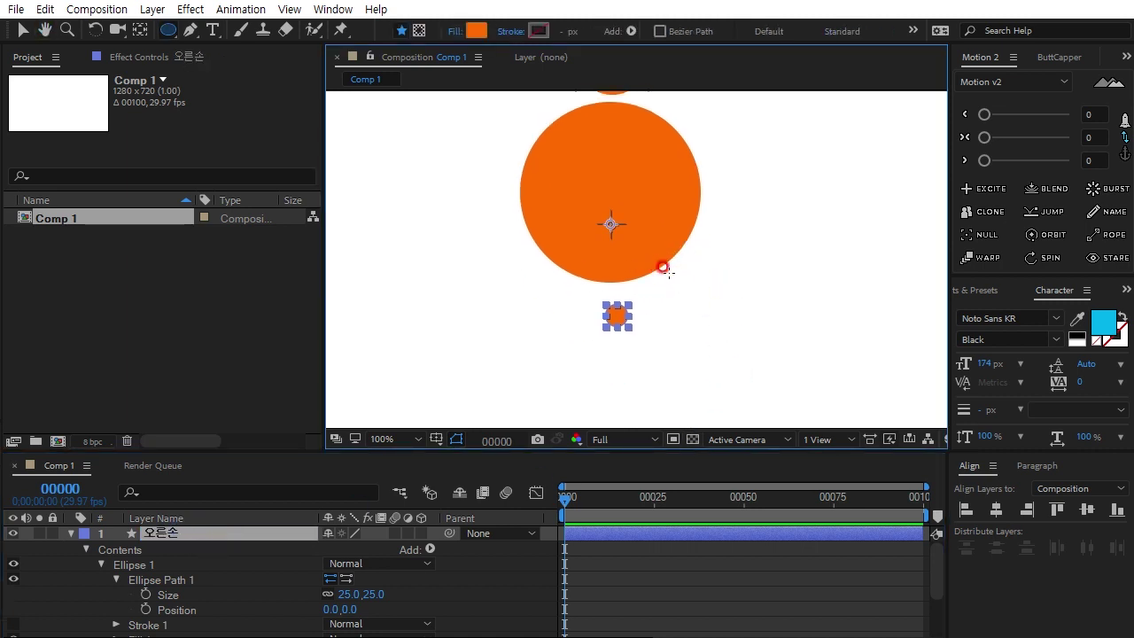
{"action": "key", "text": "period"}
{"action": "left_click", "coordinate": [140, 29]}
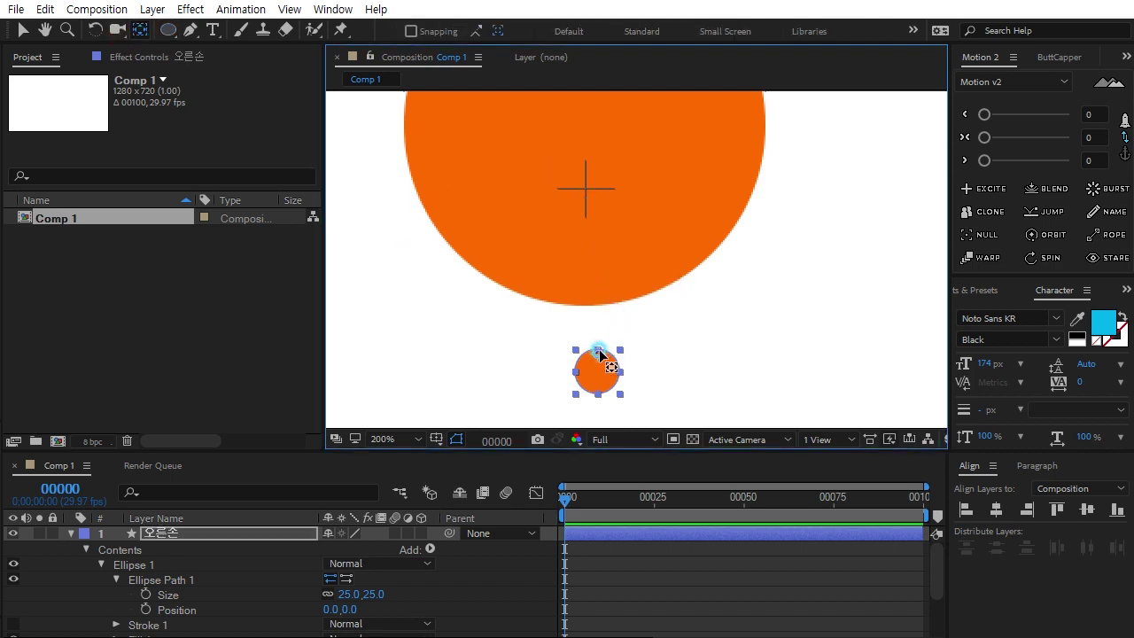
{"action": "left_click_drag", "start_coordinate": [598, 372], "coordinate": [598, 349]}
{"action": "left_click", "coordinate": [190, 534]}
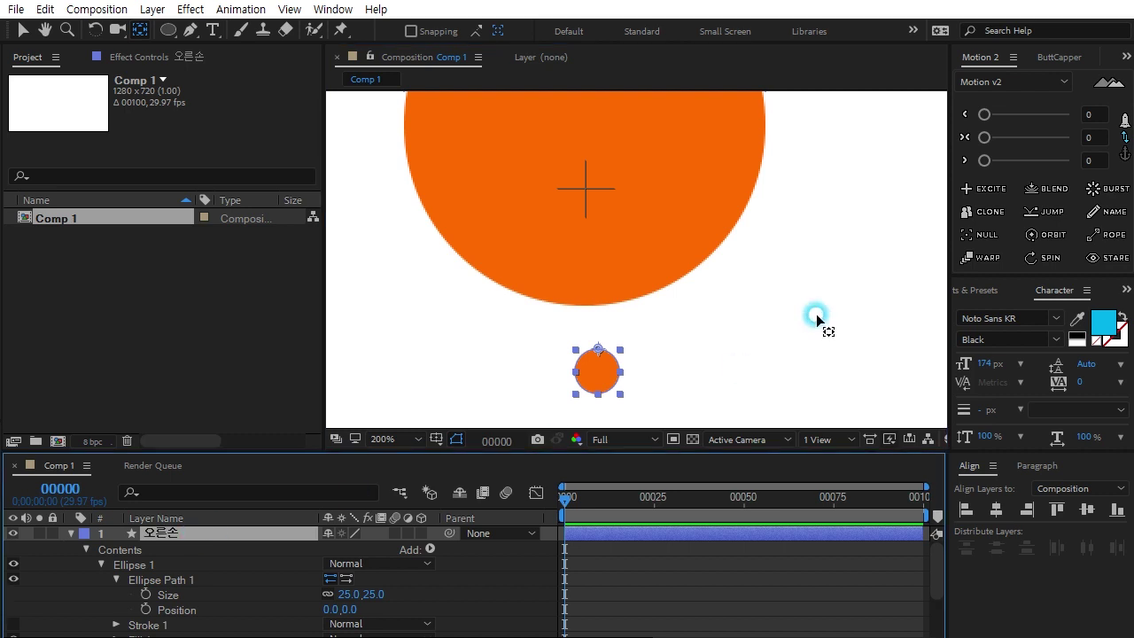
{"action": "key", "text": "comma"}
{"action": "key", "text": "comma"}
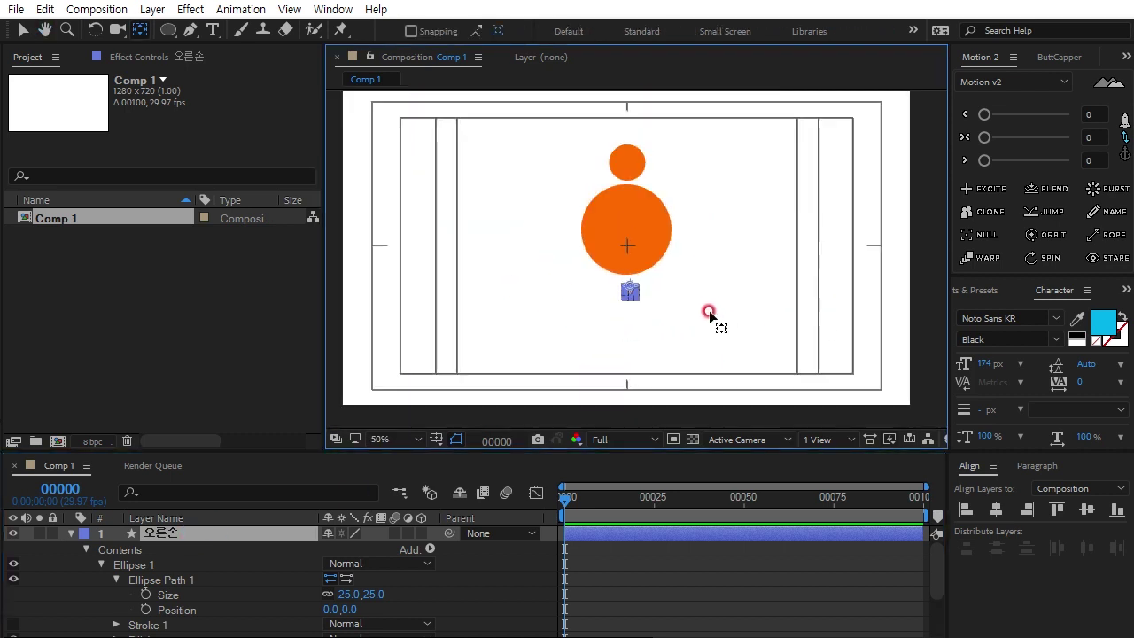
{"action": "key", "text": "period"}
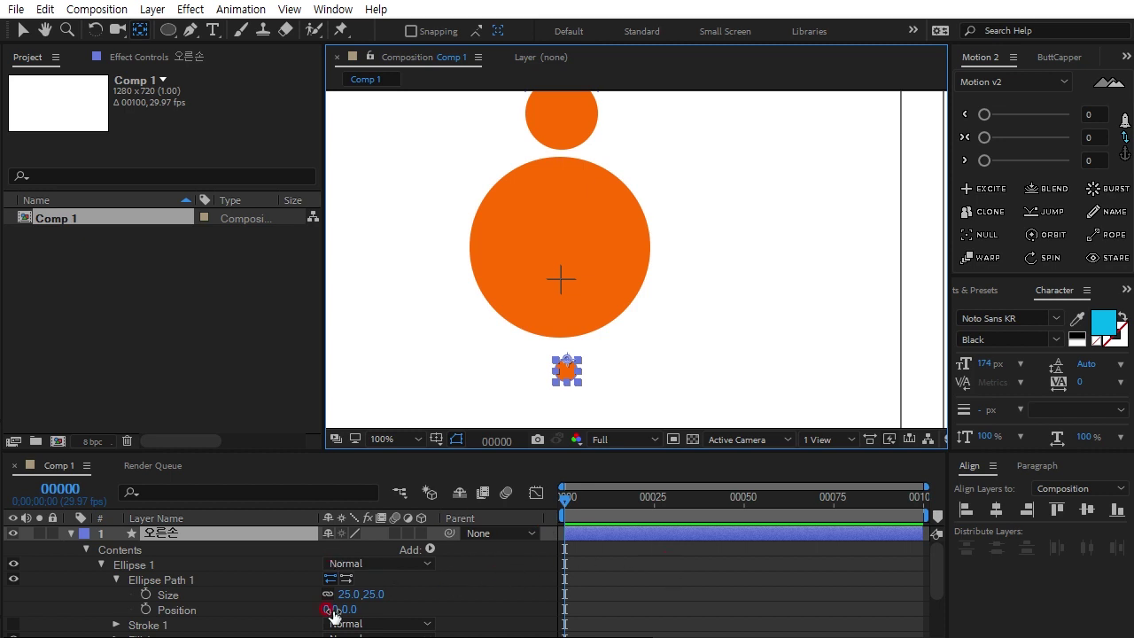
At frame 7, add Position (647.5, 450.0) and Rotation 0° keyframes to the 오른손 layer
{"action": "left_click", "coordinate": [61, 488]}
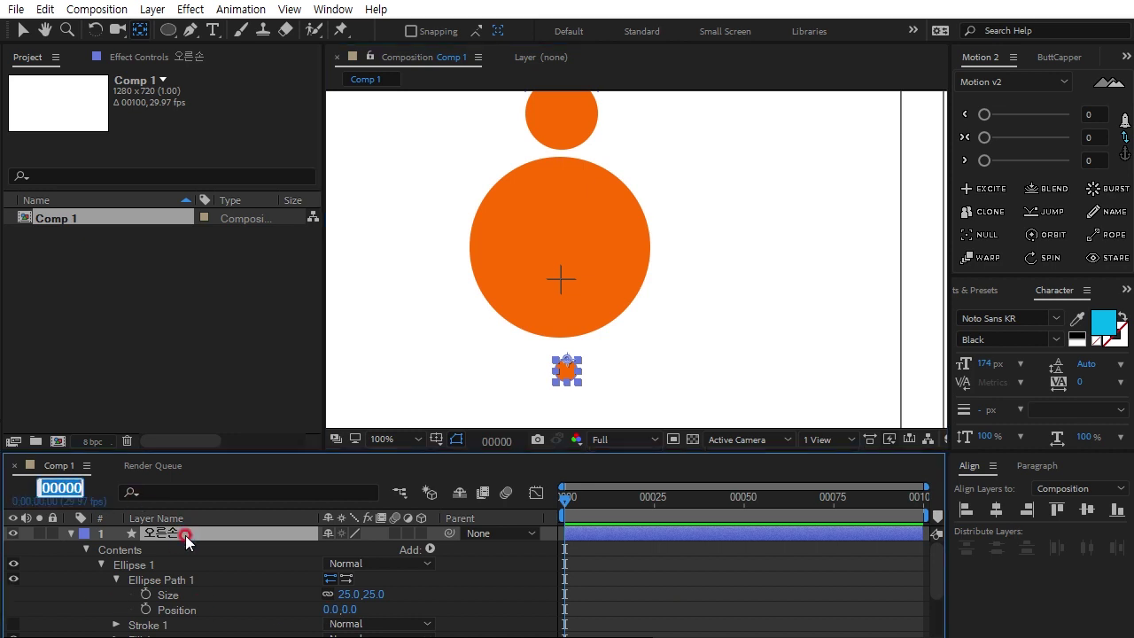
{"action": "type", "text": "7"}
{"action": "key", "text": "Return"}
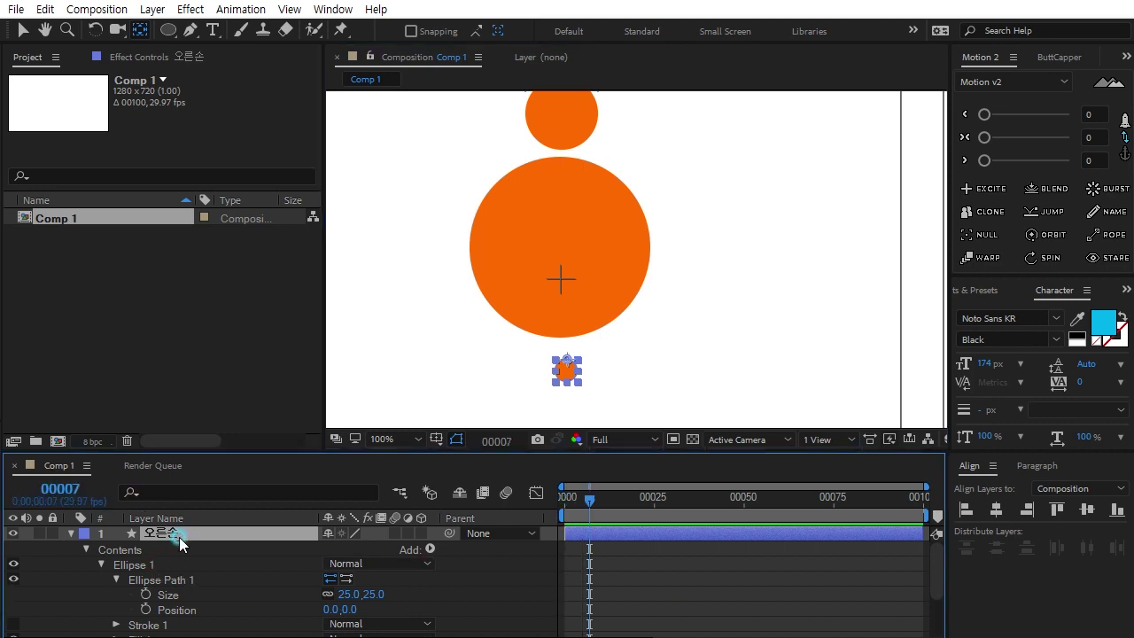
{"action": "left_click", "coordinate": [179, 536]}
{"action": "key", "text": "p"}
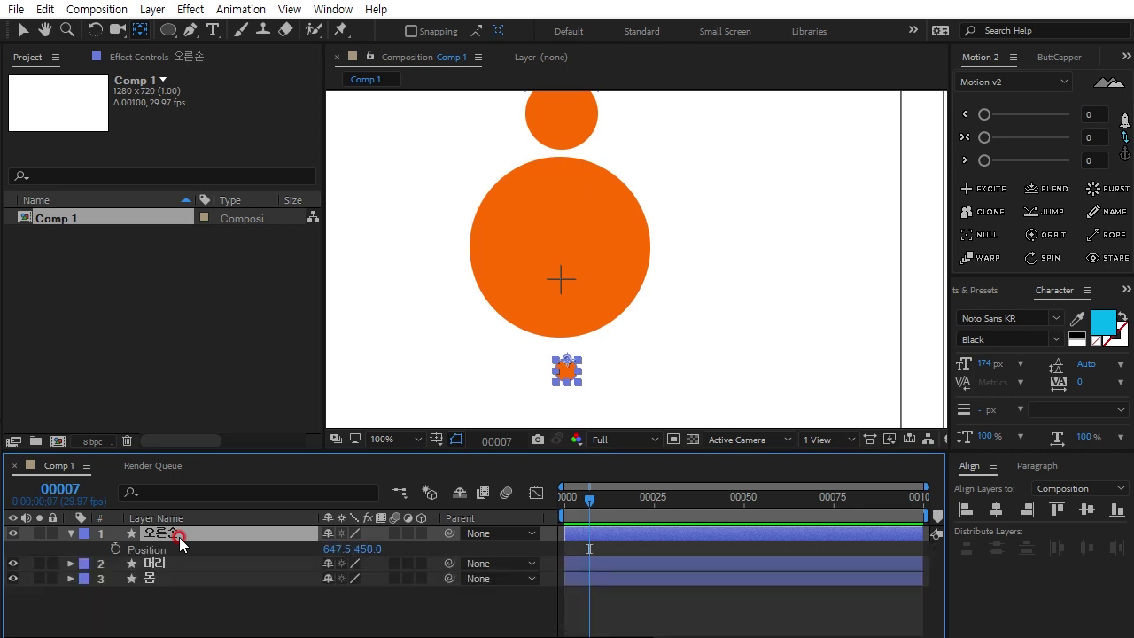
{"action": "key", "text": "shift+r"}
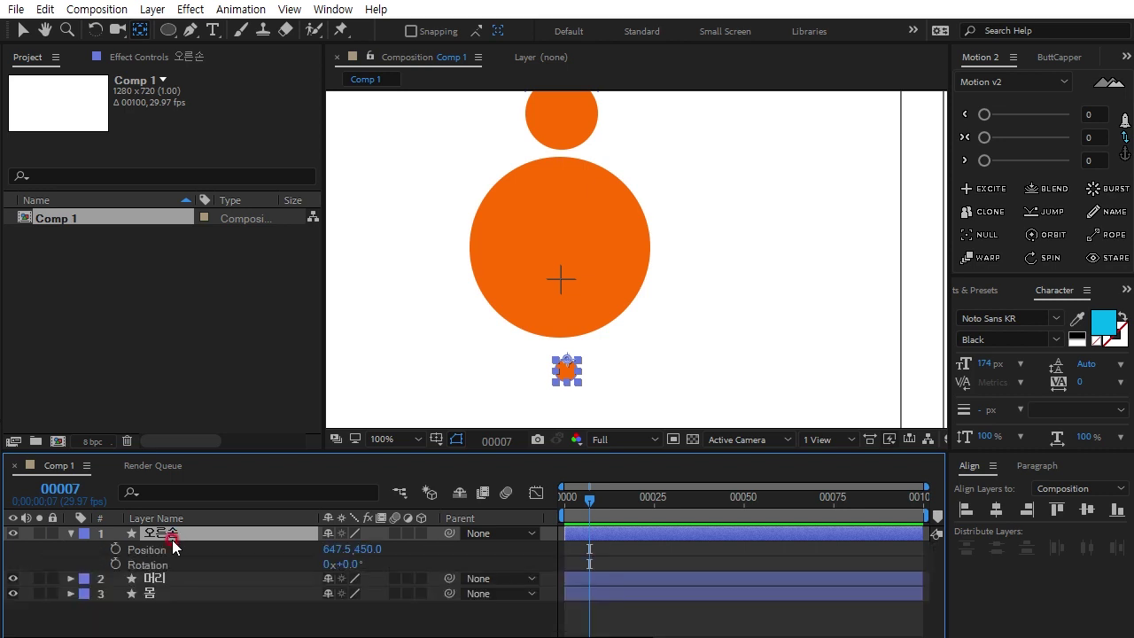
{"action": "left_click", "coordinate": [116, 551]}
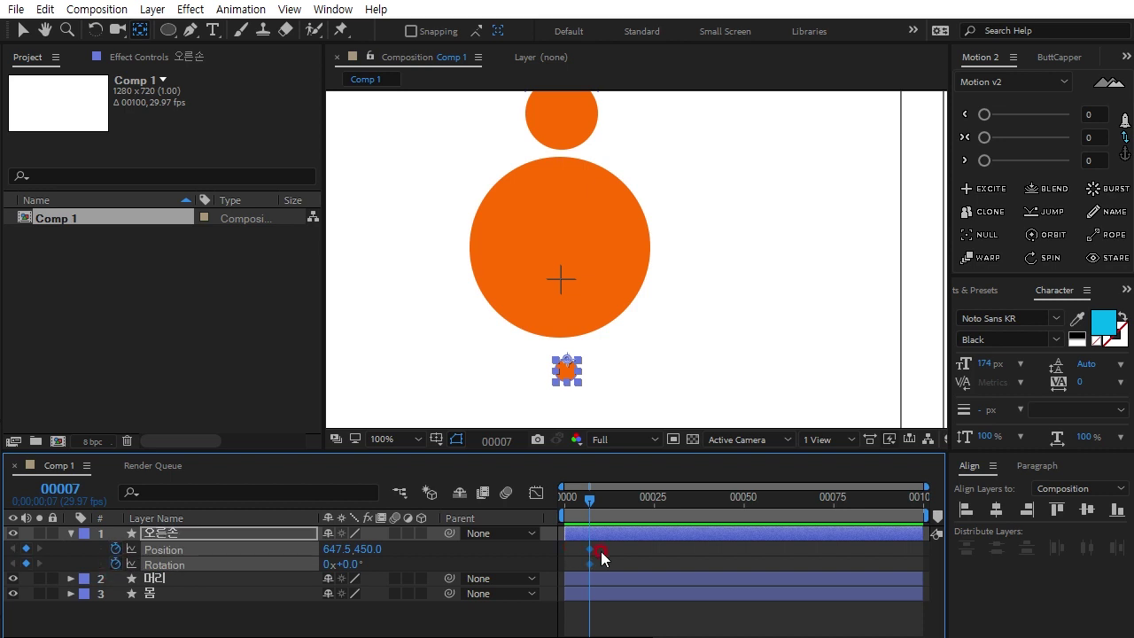
{"action": "left_click", "coordinate": [429, 615]}
{"action": "left_click", "coordinate": [173, 549]}
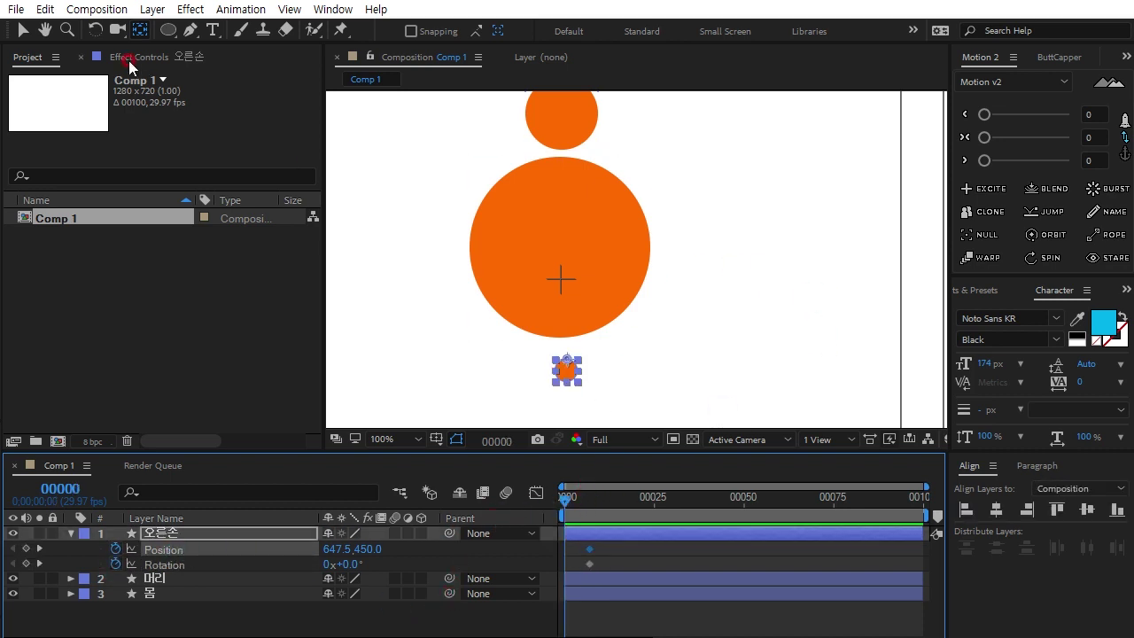
Pose the hand up-right at frame 0 and lower-left at frame 14
{"action": "left_click", "coordinate": [23, 30]}
{"action": "mouse_move", "coordinate": [571, 372]}
{"action": "left_mouse_down"}
{"action": "mouse_move", "coordinate": [611, 366]}
{"action": "mouse_move", "coordinate": [686, 327]}
{"action": "left_mouse_up"}
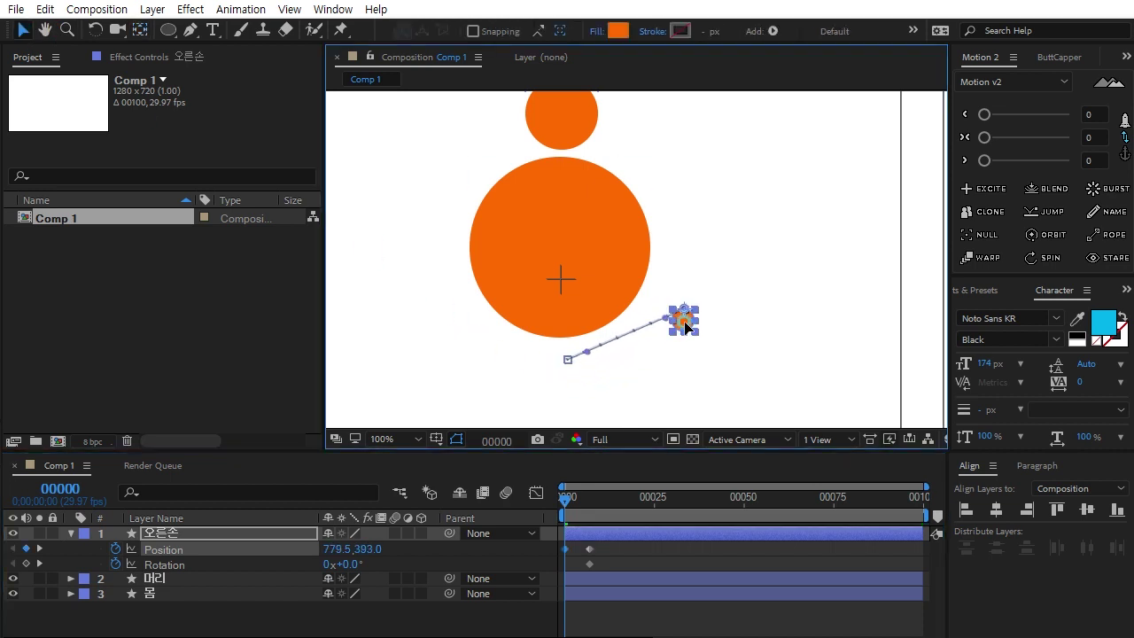
{"action": "left_click_drag", "start_coordinate": [567, 502], "coordinate": [619, 514]}
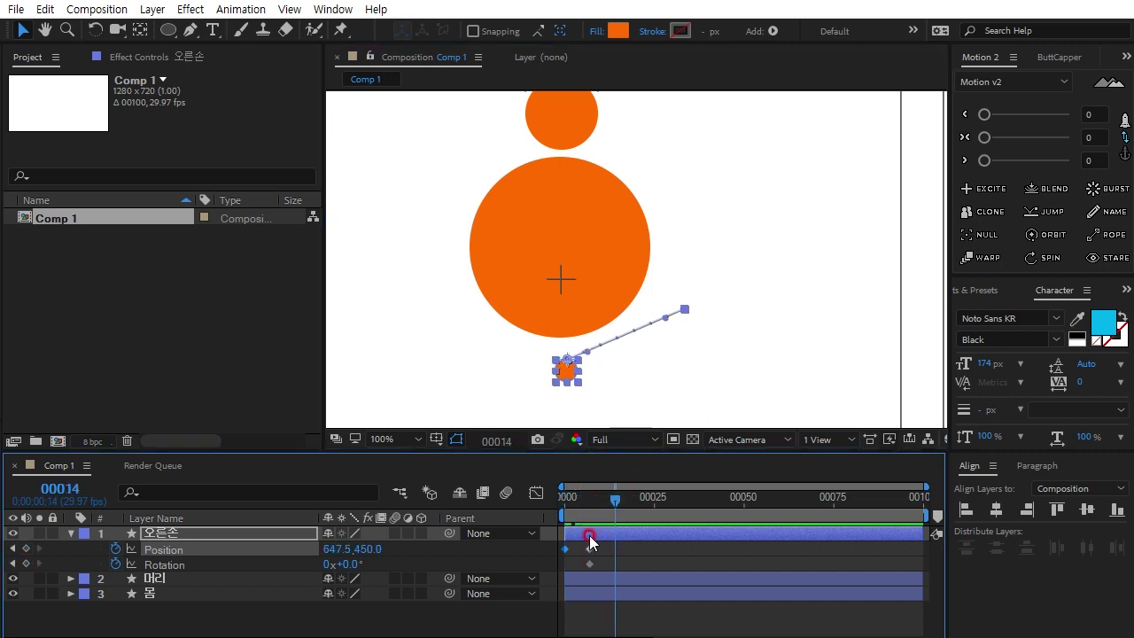
{"action": "left_click_drag", "start_coordinate": [567, 372], "coordinate": [457, 330]}
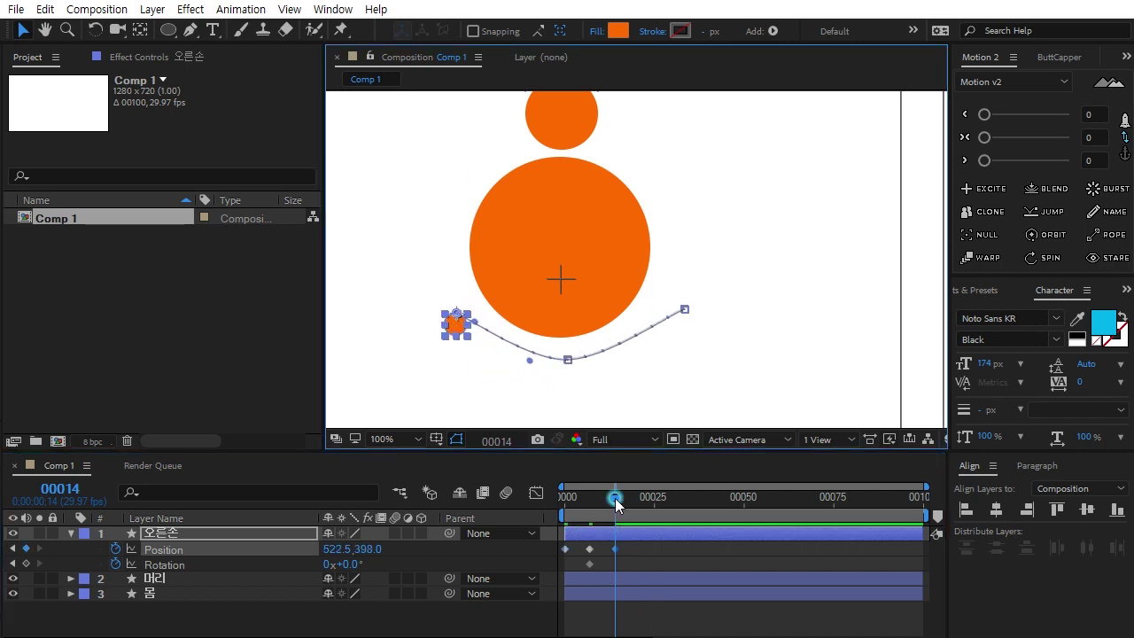
Paste the centre Position keyframe at frame 21 and the first keyframe at frame 28
{"action": "left_click_drag", "start_coordinate": [615, 503], "coordinate": [641, 505]}
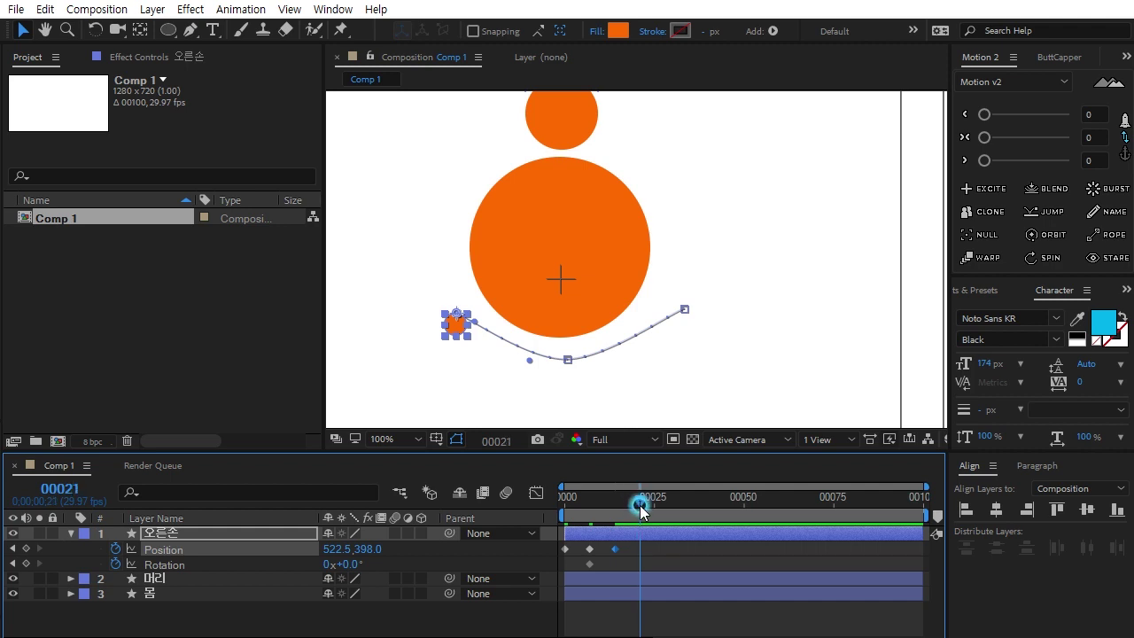
{"action": "left_click", "coordinate": [590, 550]}
{"action": "key", "text": "ctrl+c"}
{"action": "key", "text": "ctrl+v"}
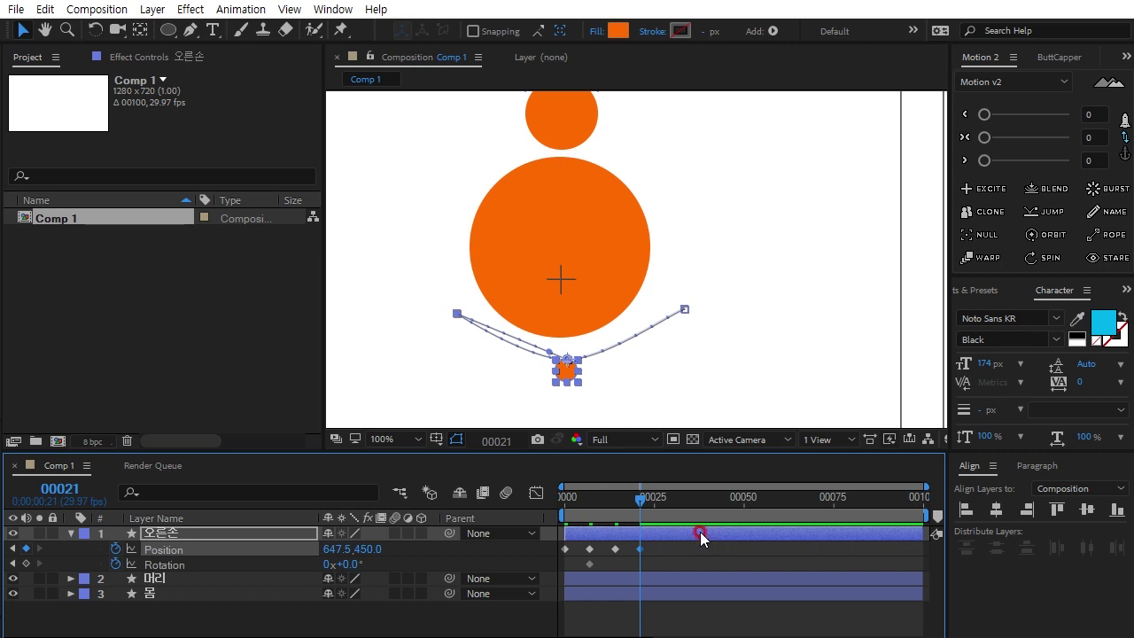
{"action": "left_click_drag", "start_coordinate": [642, 503], "coordinate": [667, 503]}
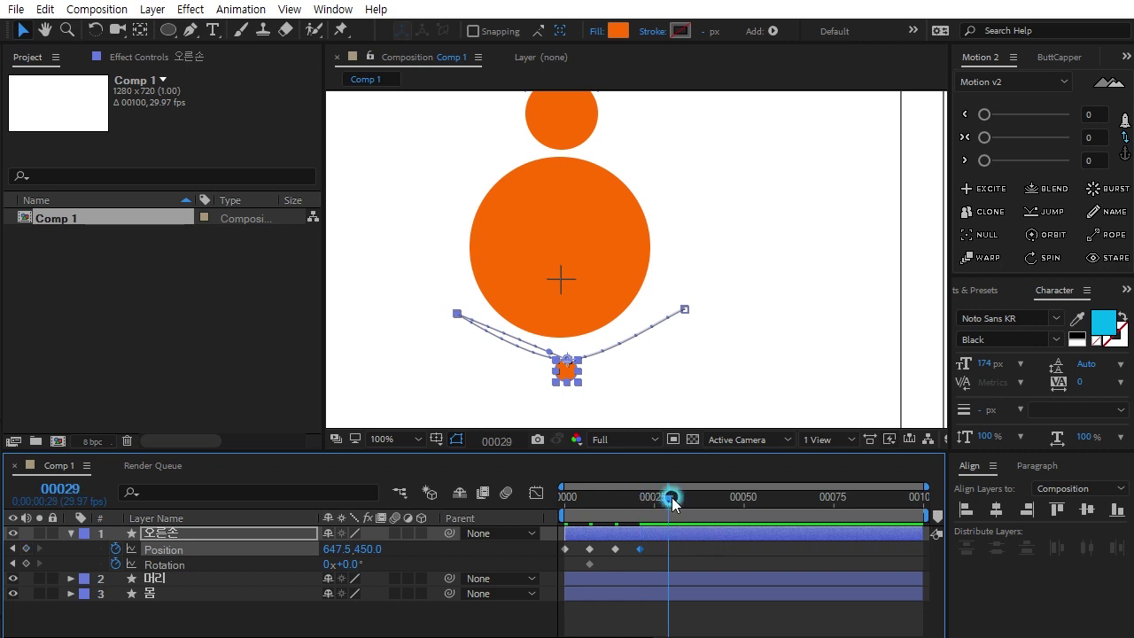
{"action": "right_click", "coordinate": [538, 561]}
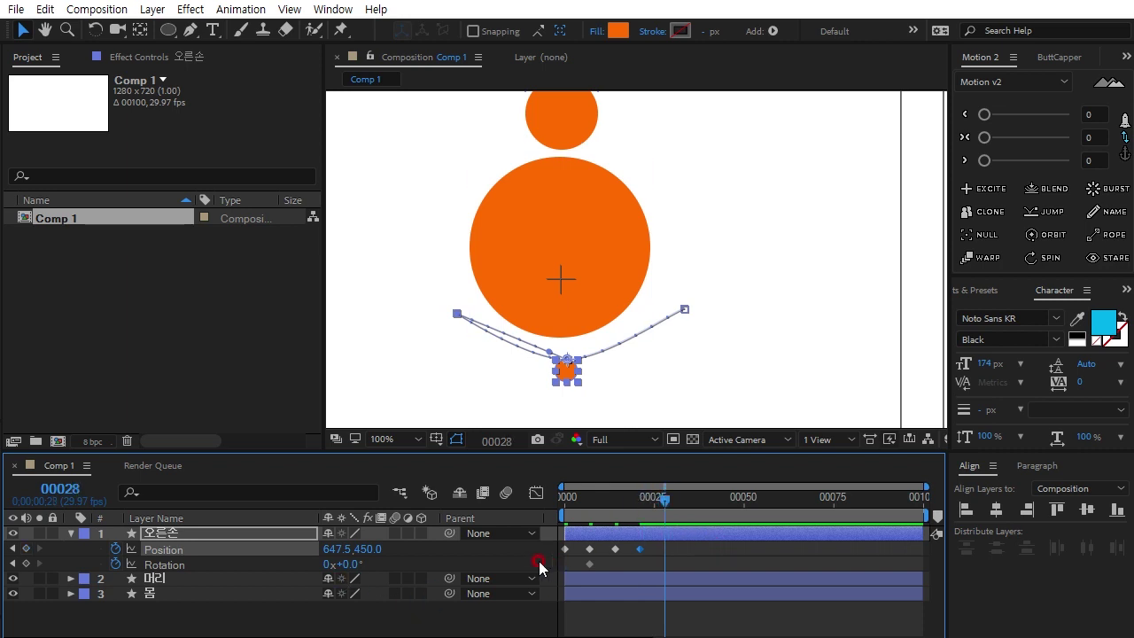
{"action": "left_click", "coordinate": [563, 550]}
{"action": "key", "text": "ctrl+v"}
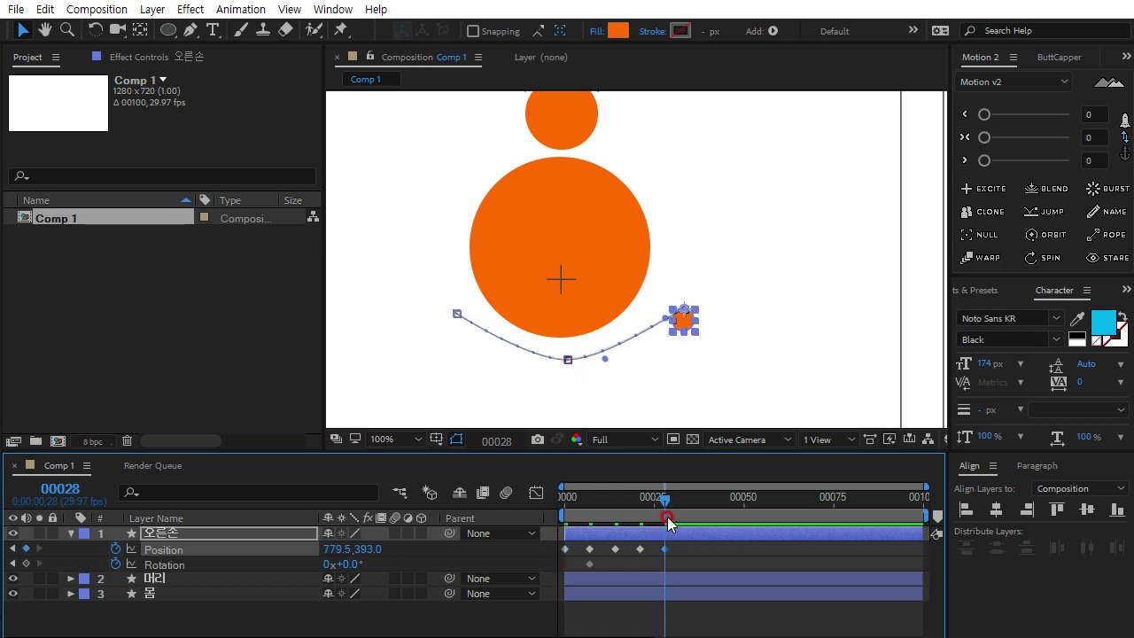
Check the end of the swing, then return to frame 0 and preview it
{"action": "left_click", "coordinate": [60, 488]}
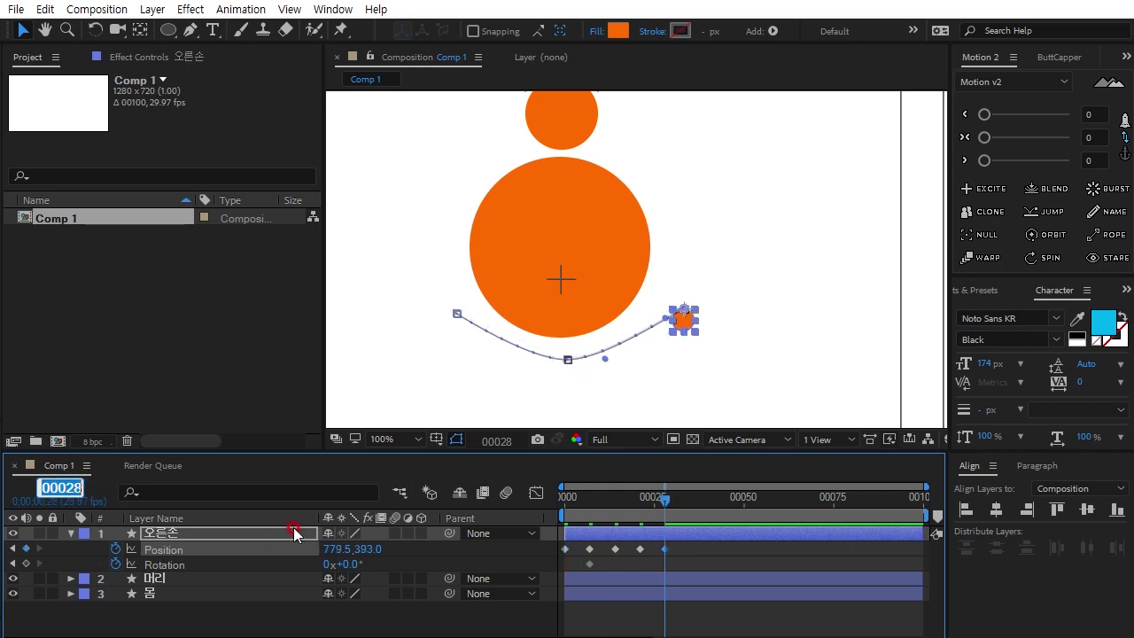
{"action": "type", "text": "27"}
{"action": "key", "text": "Return"}
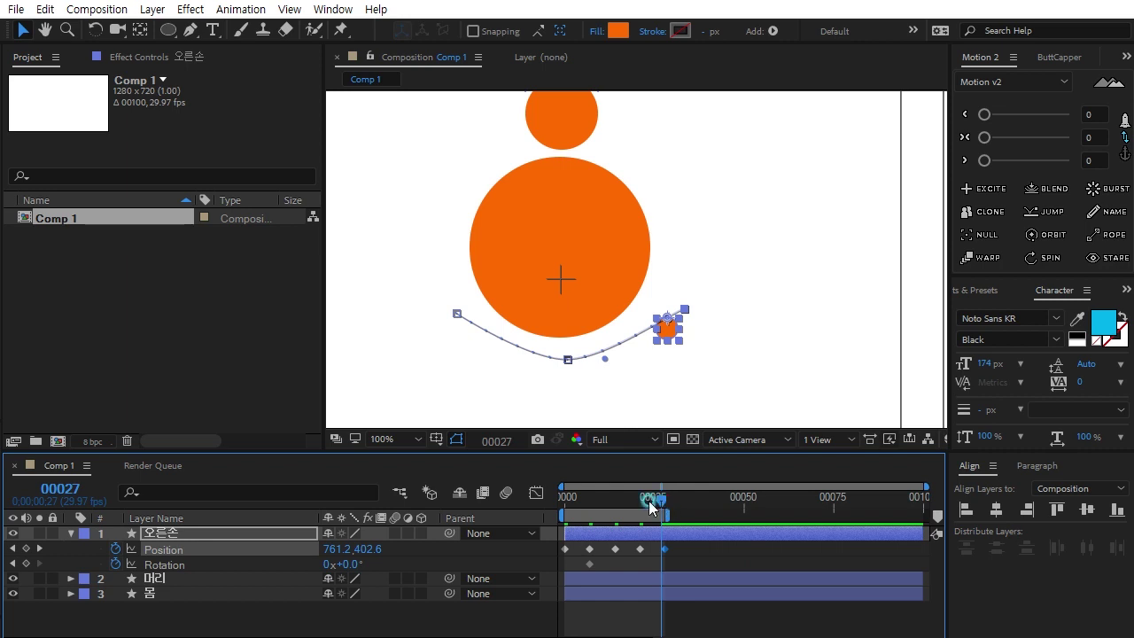
{"action": "left_click_drag", "start_coordinate": [660, 499], "coordinate": [409, 514]}
{"action": "left_click", "coordinate": [431, 620]}
{"action": "key", "text": "space"}
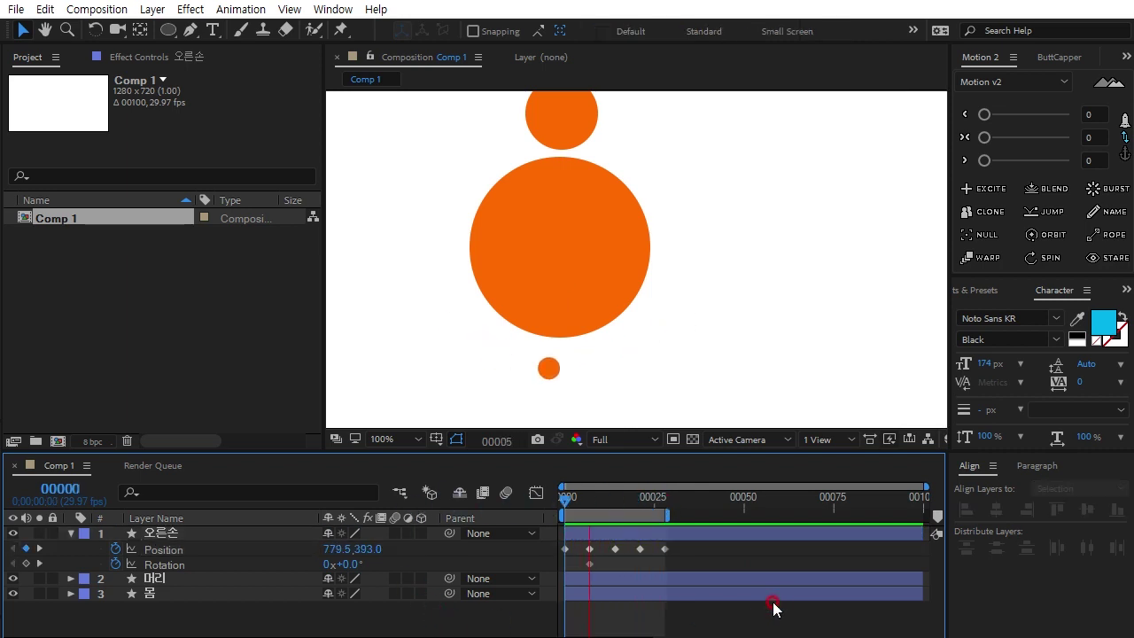
Set the hand's first Position keyframe X value to 771.5
{"action": "left_click", "coordinate": [611, 500]}
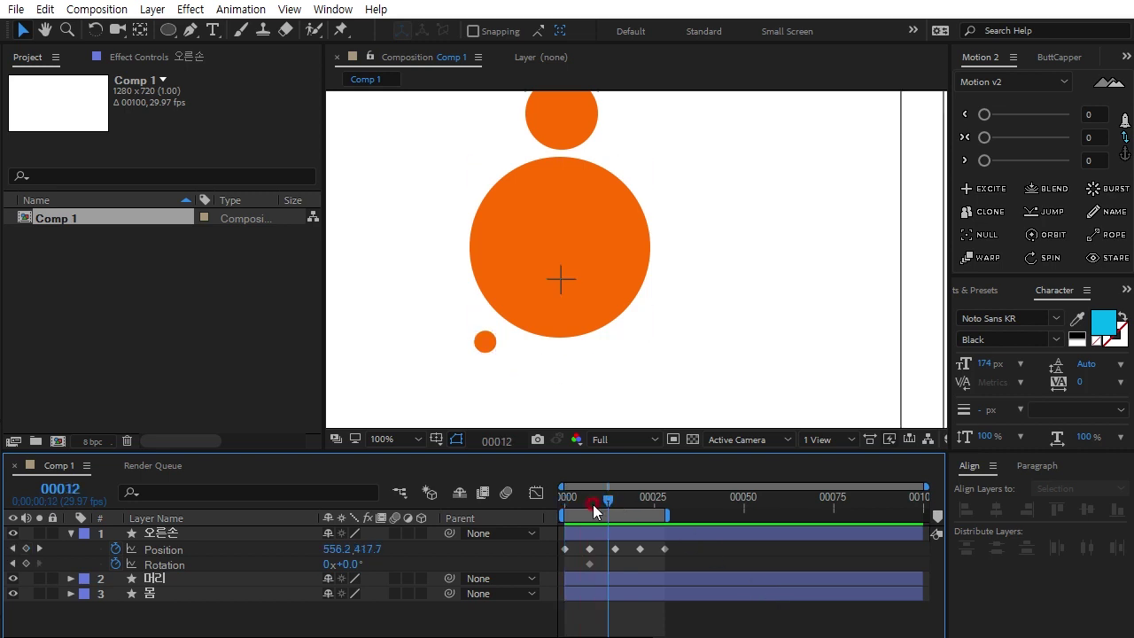
{"action": "left_click_drag", "start_coordinate": [609, 507], "coordinate": [487, 498]}
{"action": "left_click", "coordinate": [525, 560]}
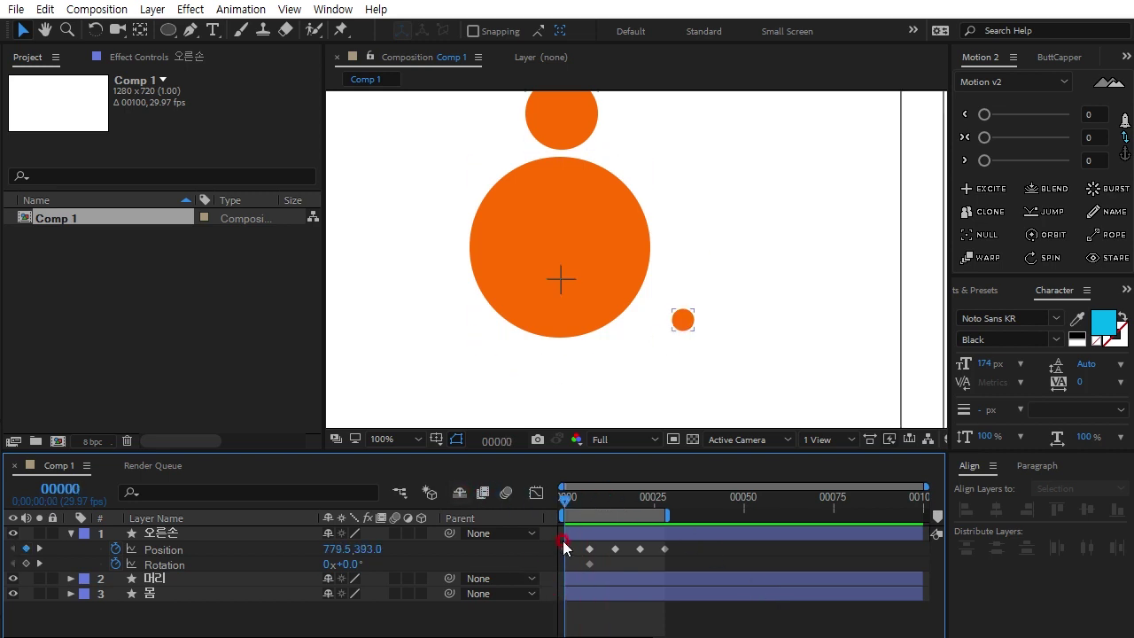
{"action": "left_click", "coordinate": [564, 548]}
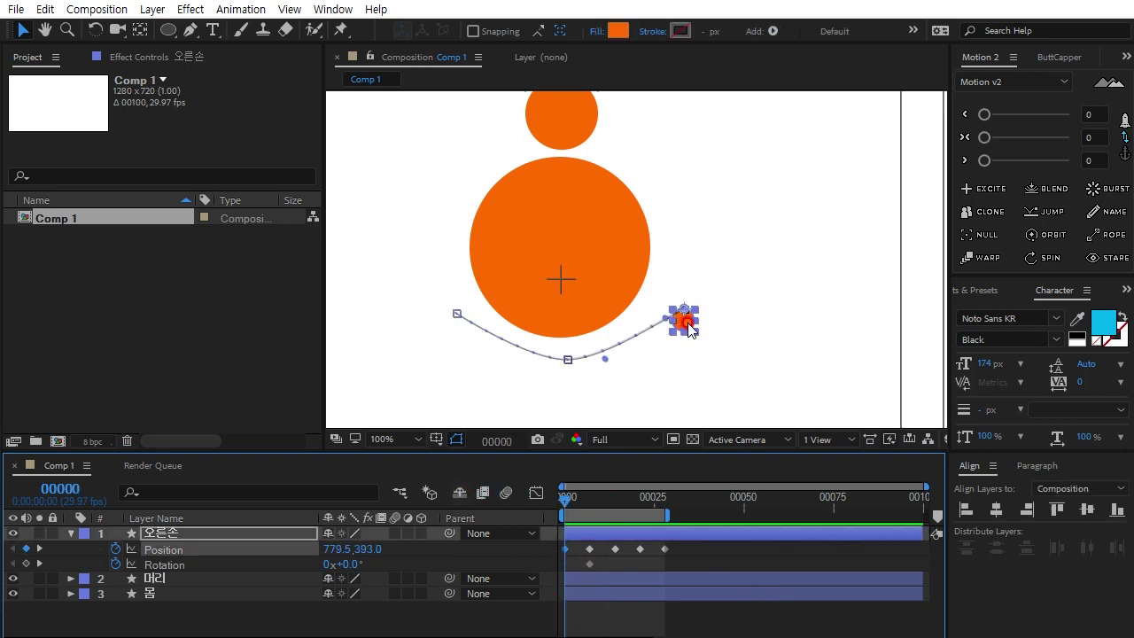
{"action": "left_click_drag", "start_coordinate": [690, 329], "coordinate": [686, 322]}
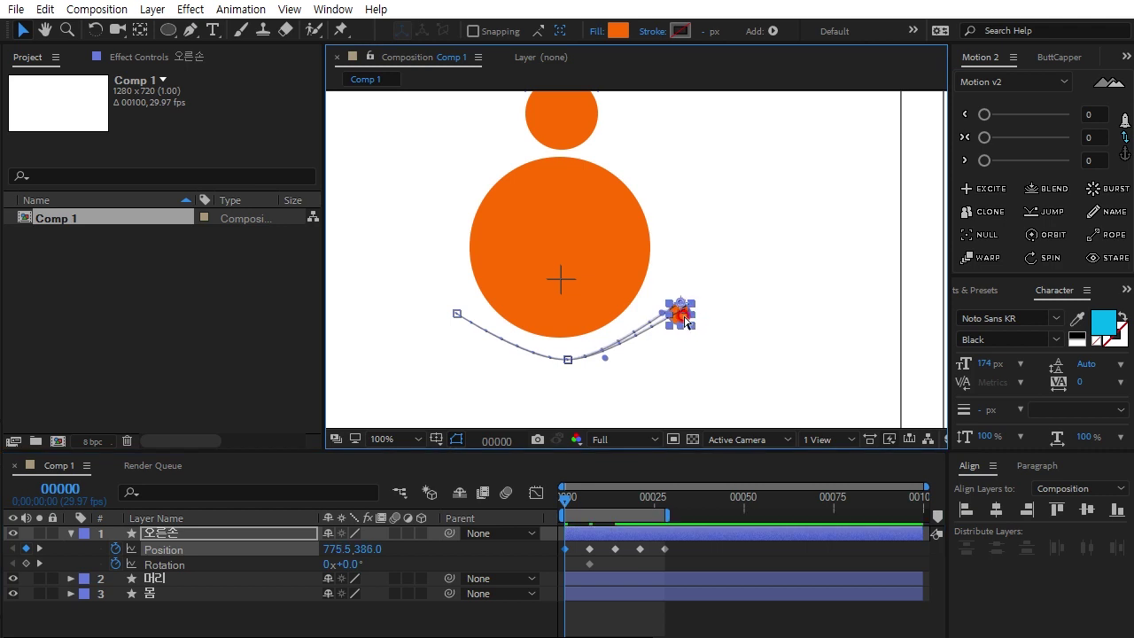
{"action": "key", "text": "ctrl+z"}
{"action": "left_click", "coordinate": [567, 549]}
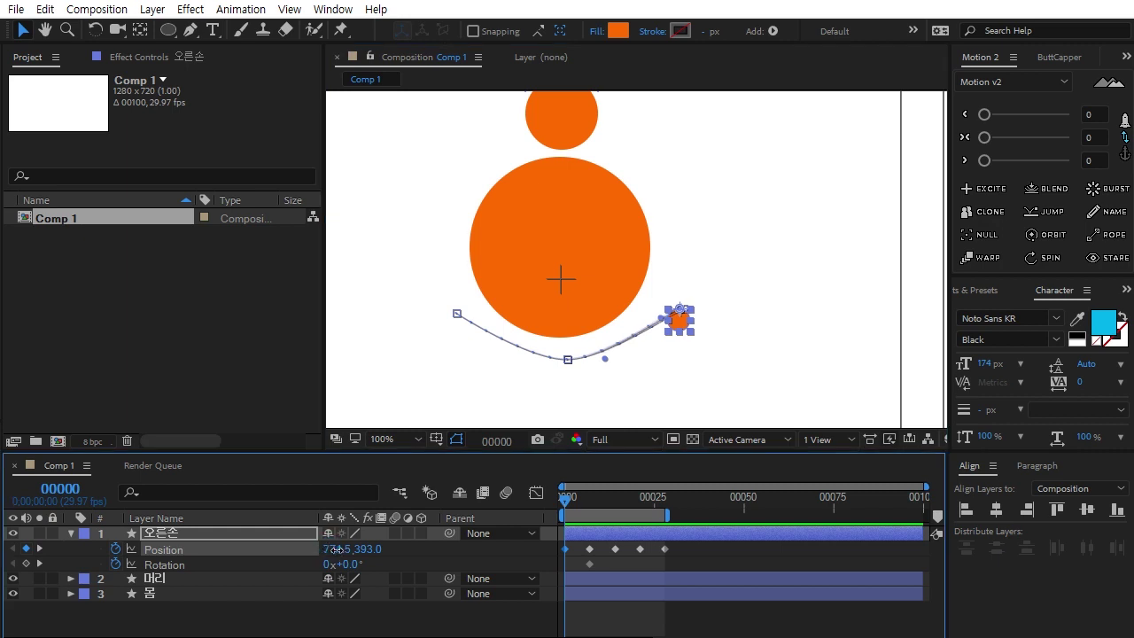
{"action": "left_click_drag", "start_coordinate": [337, 549], "coordinate": [362, 550]}
{"action": "left_click", "coordinate": [648, 561]}
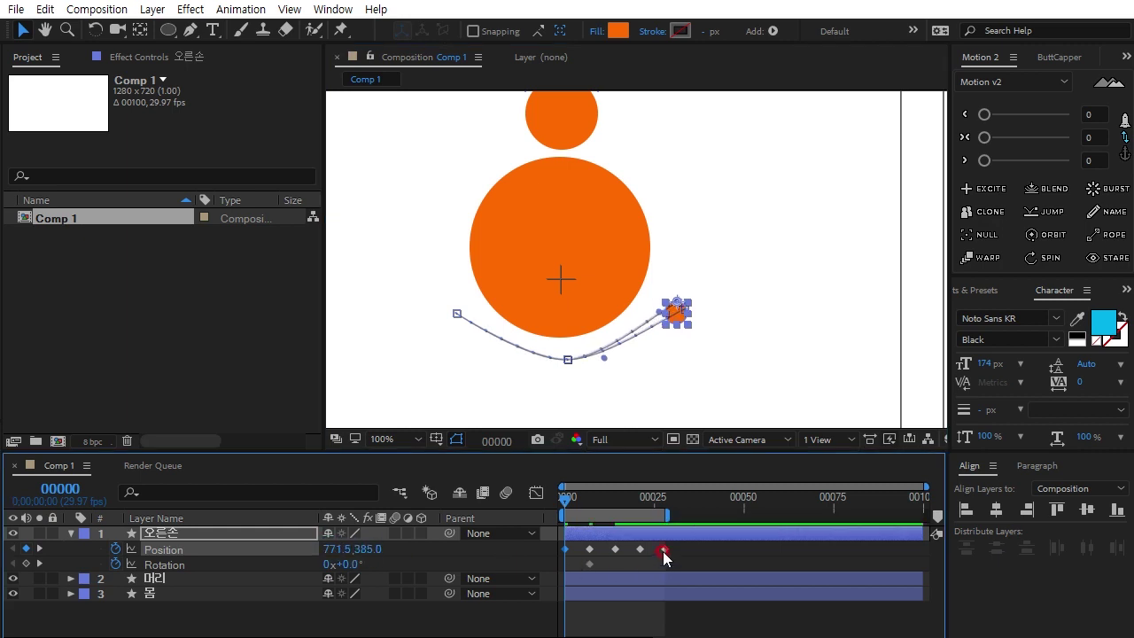
{"action": "left_click", "coordinate": [566, 550]}
At the last keyframe, frame 28, nudge the hand 8 px up and left
{"action": "left_click", "coordinate": [659, 551]}
{"action": "left_click_drag", "start_coordinate": [578, 494], "coordinate": [662, 495]}
{"action": "left_click", "coordinate": [669, 555]}
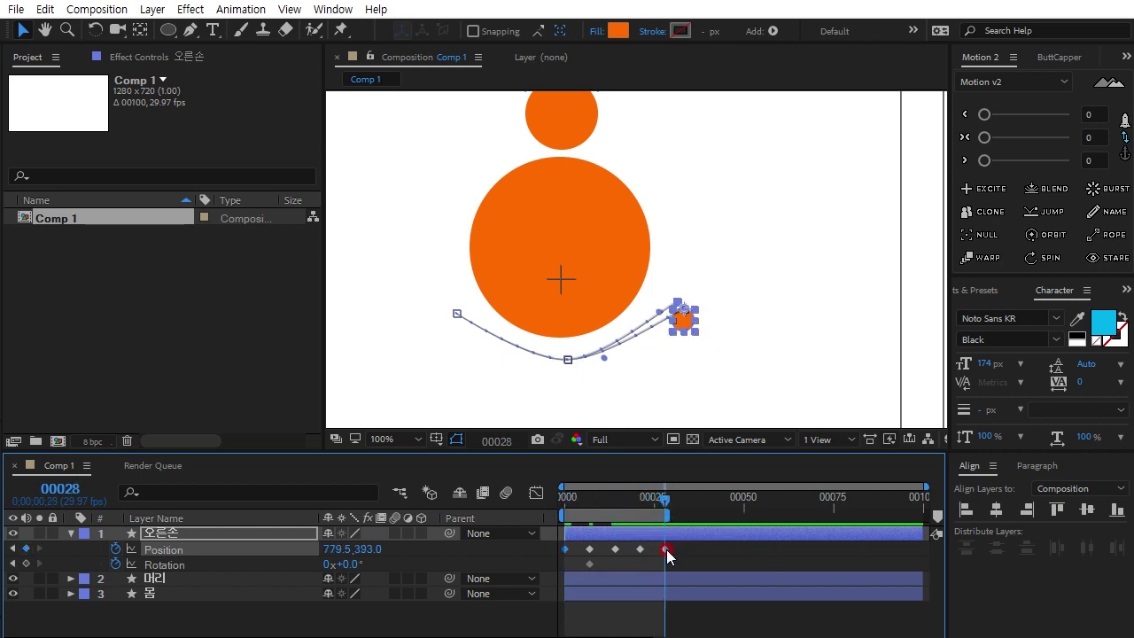
{"action": "left_click", "coordinate": [699, 579]}
{"action": "key", "text": "Left"}
{"action": "key", "text": "Left"}
{"action": "key", "text": "Left"}
{"action": "key", "text": "Up"}
{"action": "key", "text": "Up"}
{"action": "key", "text": "Up"}
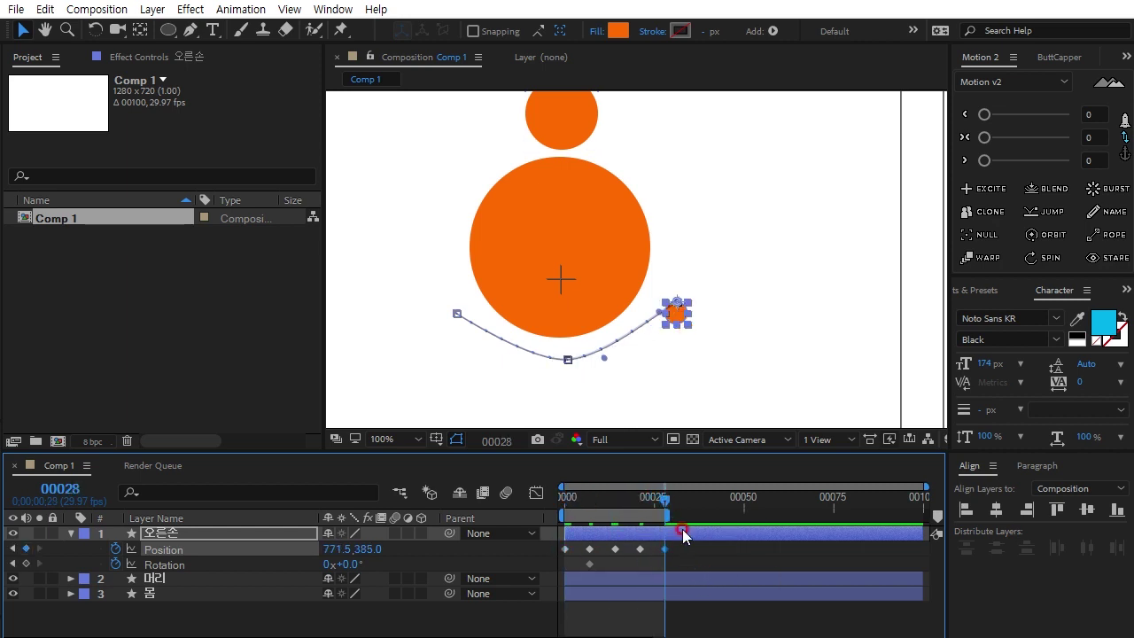
{"action": "left_click_drag", "start_coordinate": [666, 498], "coordinate": [492, 505]}
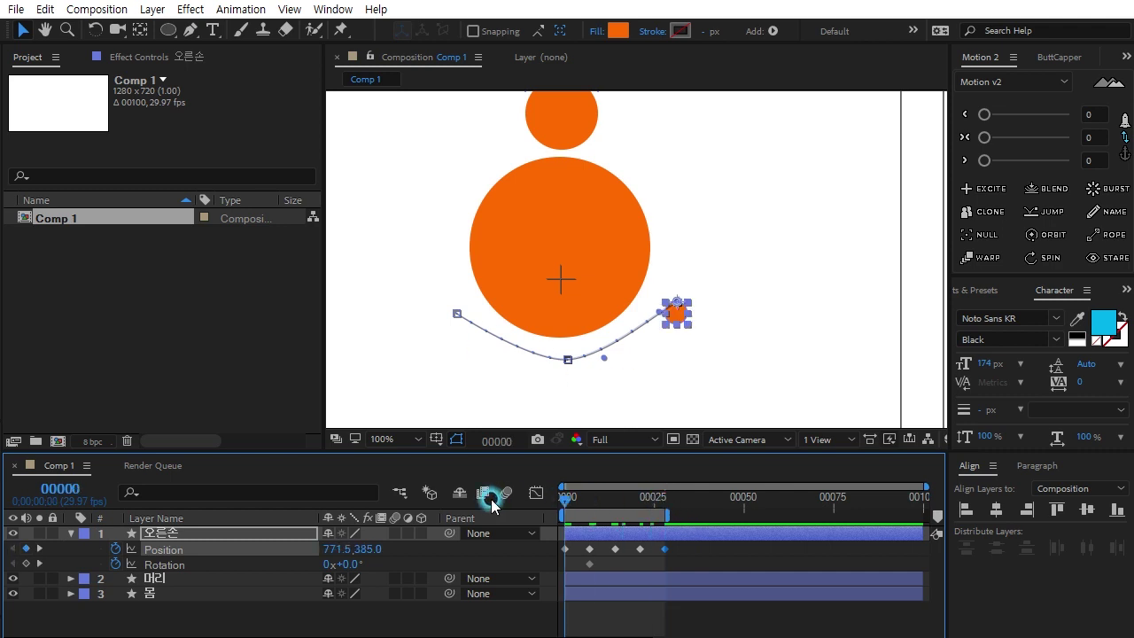
Drag the bottom motion-path keyframe's Bézier handles outward to broaden the swing
{"action": "left_click", "coordinate": [567, 360]}
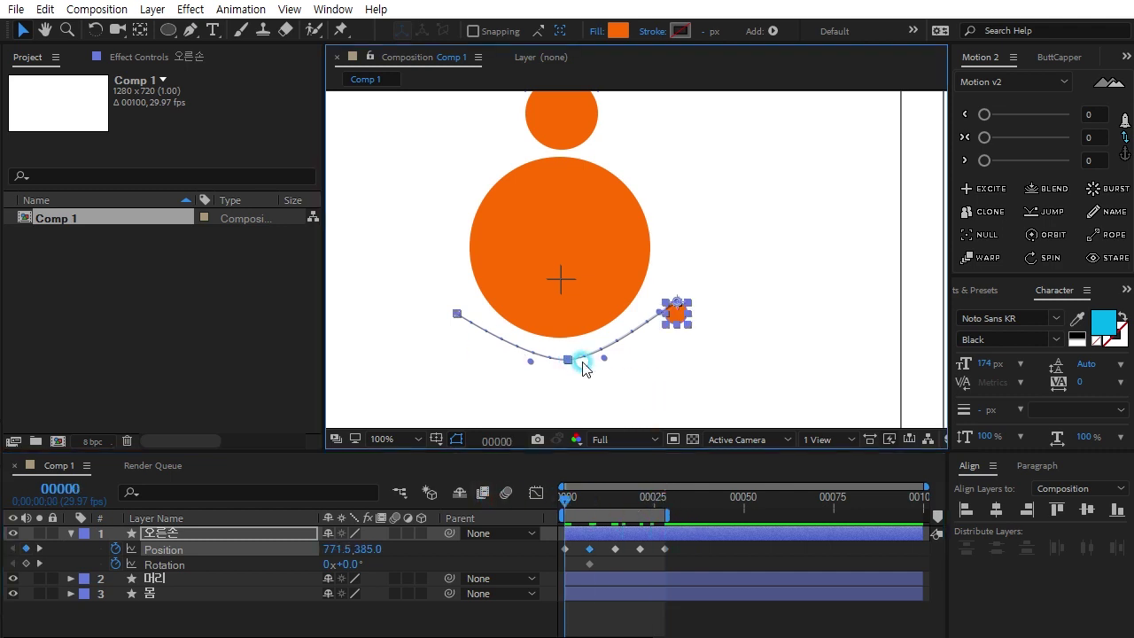
{"action": "left_click_drag", "start_coordinate": [603, 359], "coordinate": [626, 365]}
{"action": "left_click", "coordinate": [529, 362]}
{"action": "left_click_drag", "start_coordinate": [532, 363], "coordinate": [485, 363]}
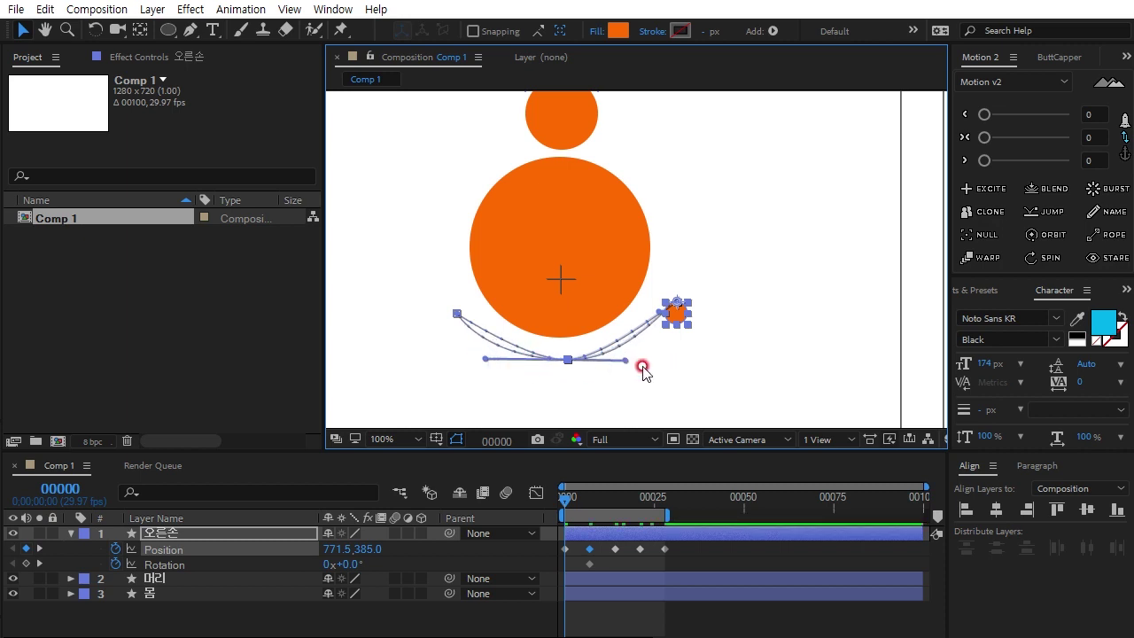
{"action": "left_click_drag", "start_coordinate": [629, 360], "coordinate": [634, 365]}
{"action": "left_click", "coordinate": [629, 533]}
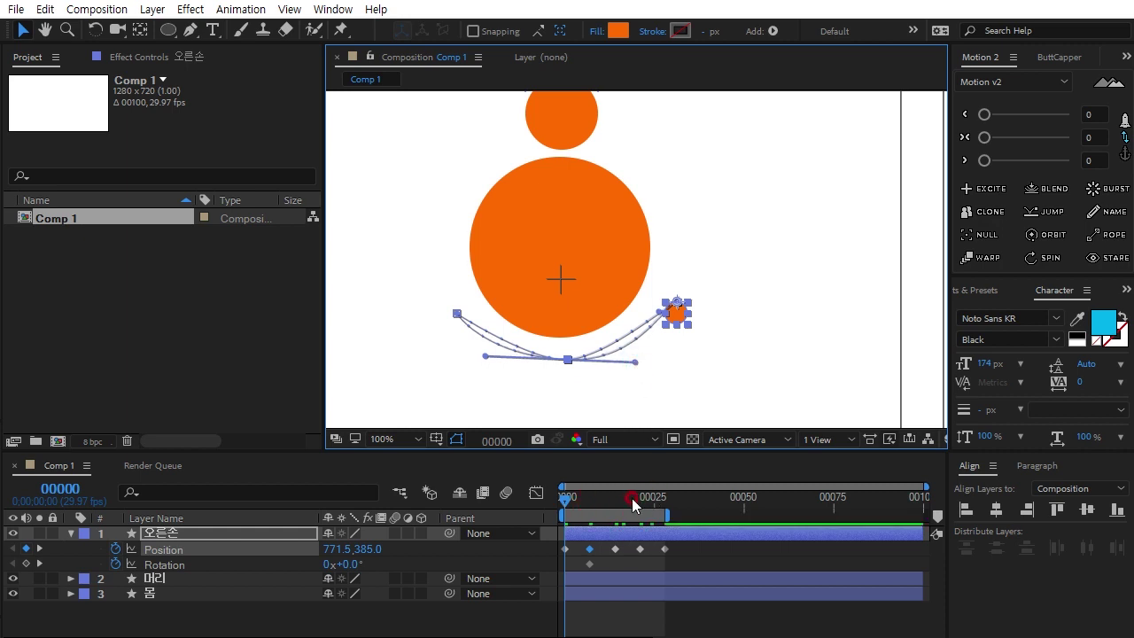
{"action": "left_click_drag", "start_coordinate": [631, 498], "coordinate": [652, 497]}
{"action": "key", "text": "="}
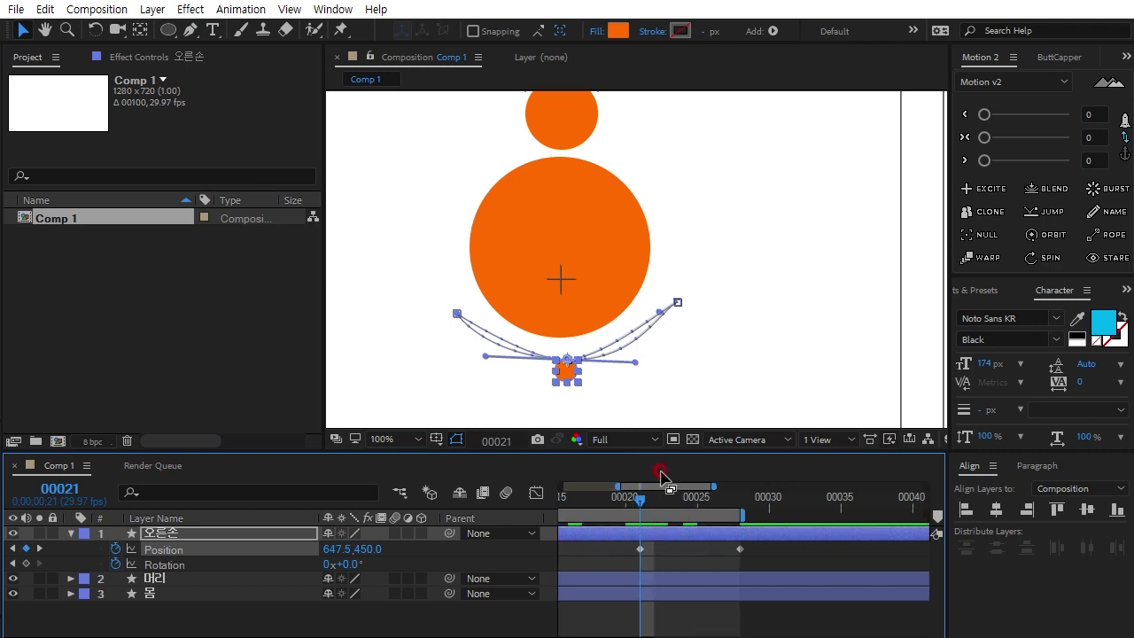
Select all five of the hand's Position keyframes
{"action": "left_click_drag", "start_coordinate": [617, 488], "coordinate": [561, 487]}
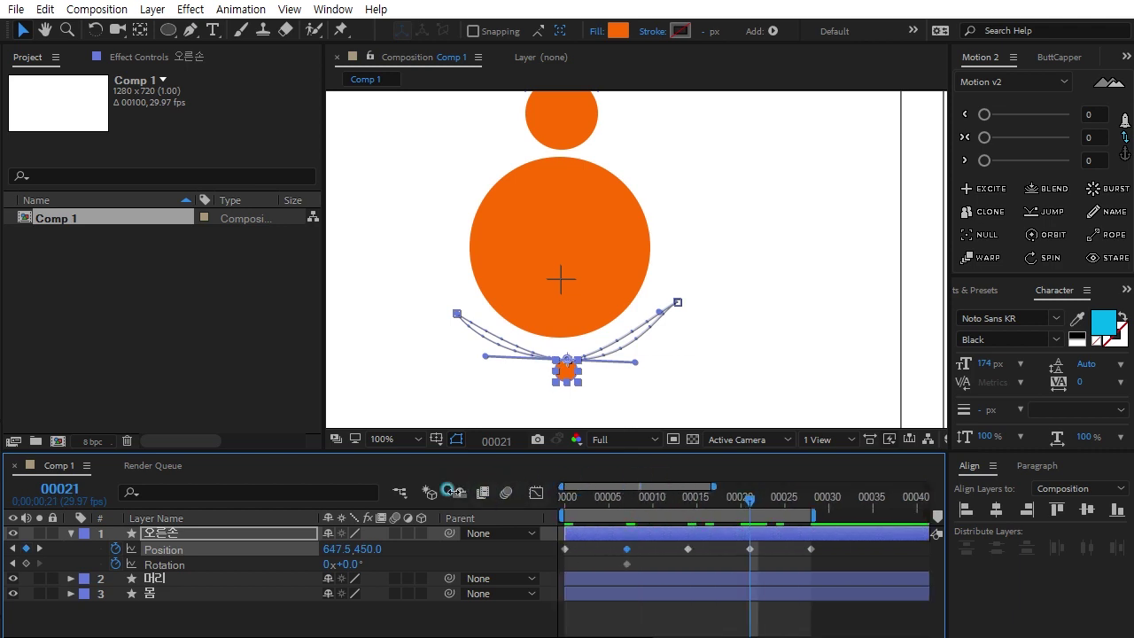
{"action": "left_click", "coordinate": [630, 550]}
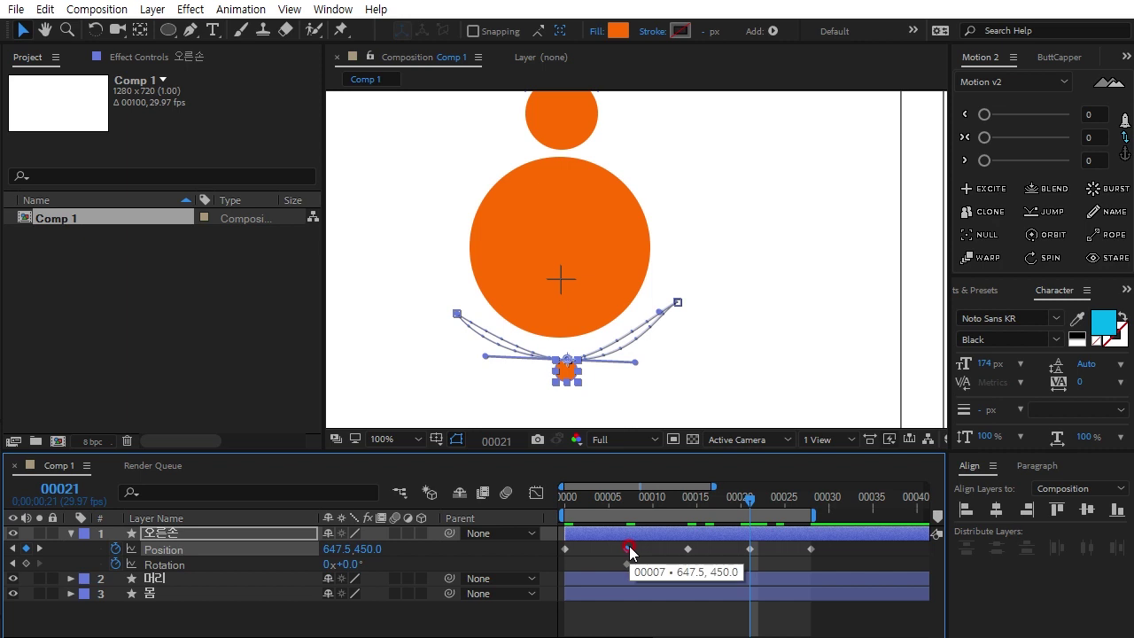
{"action": "left_click", "coordinate": [629, 549], "text": "ctrl"}
{"action": "left_click", "coordinate": [749, 572]}
{"action": "left_click", "coordinate": [784, 551]}
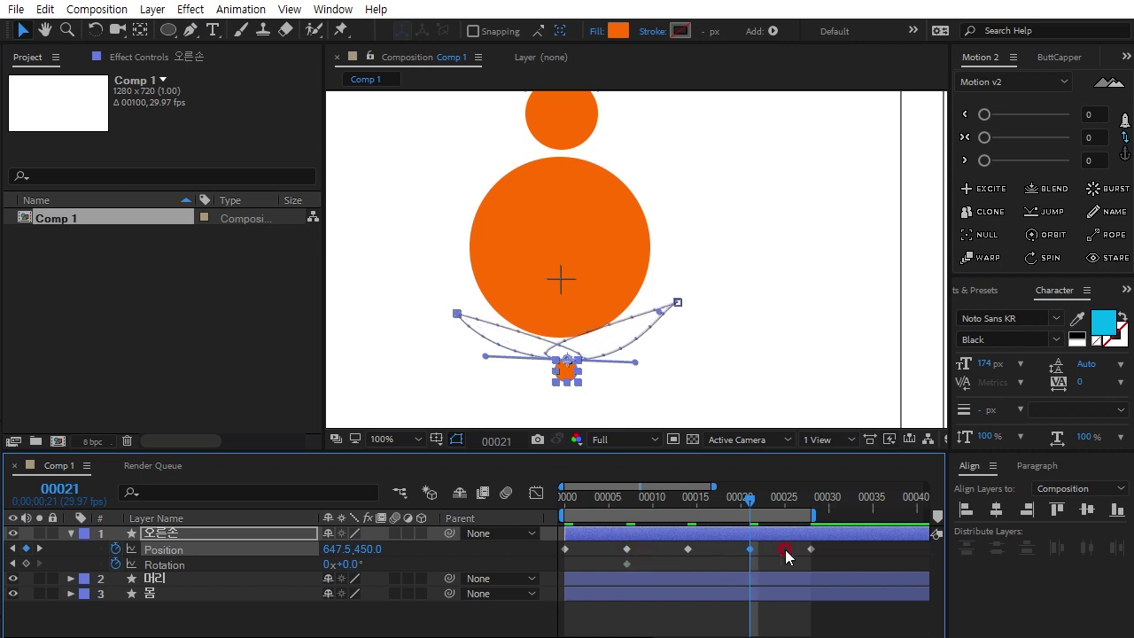
{"action": "left_click", "coordinate": [752, 501]}
{"action": "left_click_drag", "start_coordinate": [752, 501], "coordinate": [506, 501]}
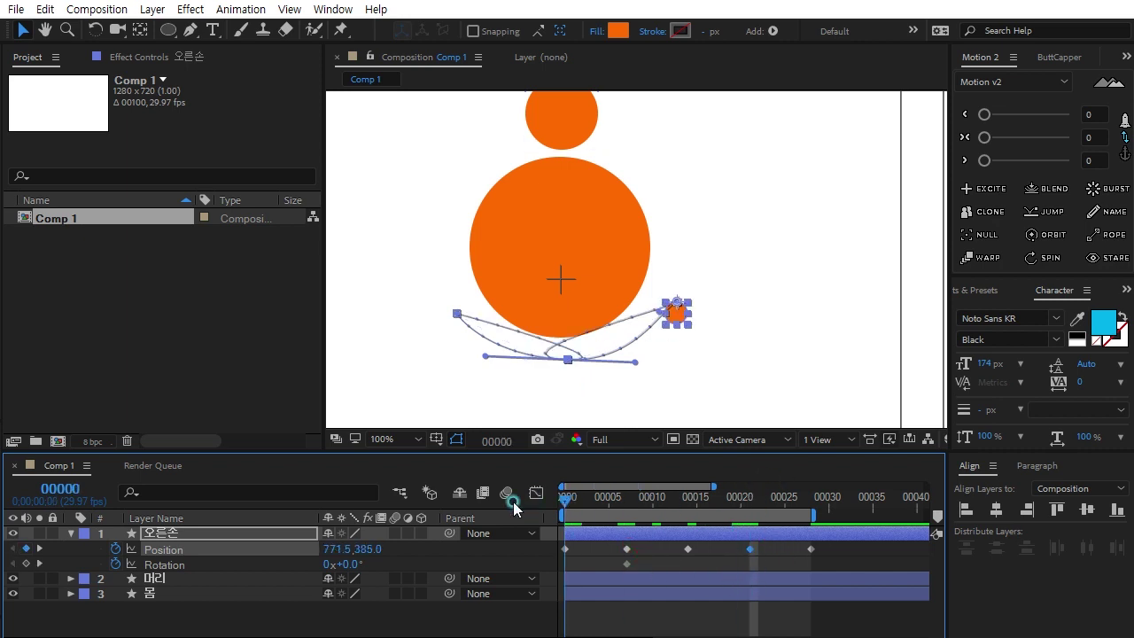
{"action": "key", "text": "space"}
{"action": "left_click", "coordinate": [822, 571]}
{"action": "left_click_drag", "start_coordinate": [840, 569], "coordinate": [541, 539]}
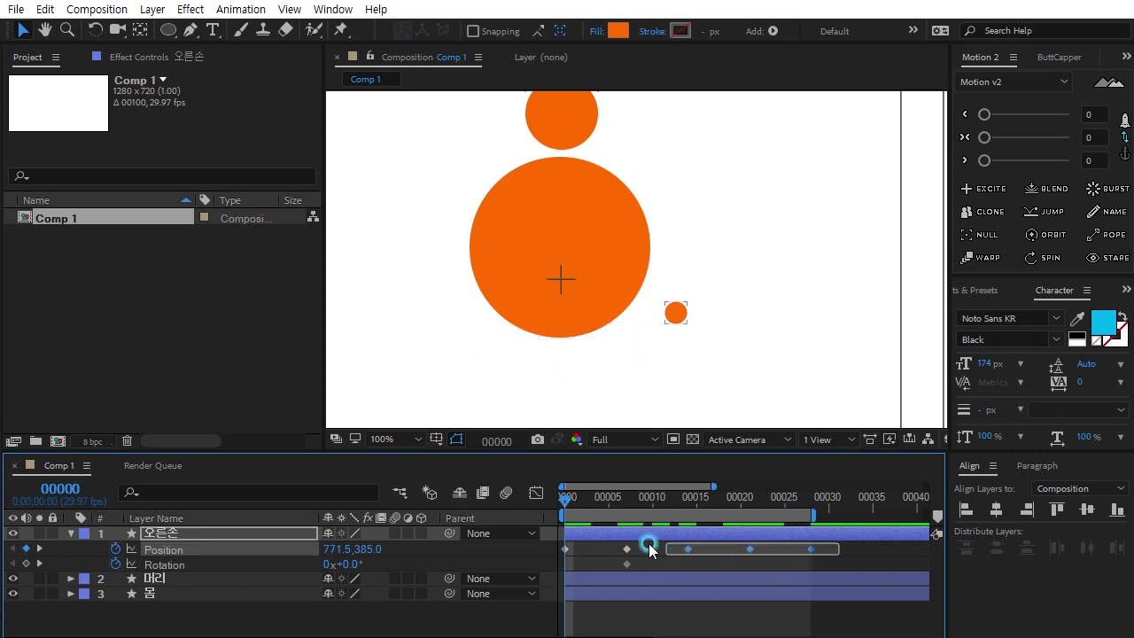
{"action": "left_click", "coordinate": [674, 532]}
Apply Easy Ease to the Position keyframes and flip the 00021 keyframe's handle to smooth the arc
{"action": "key", "text": "F9"}
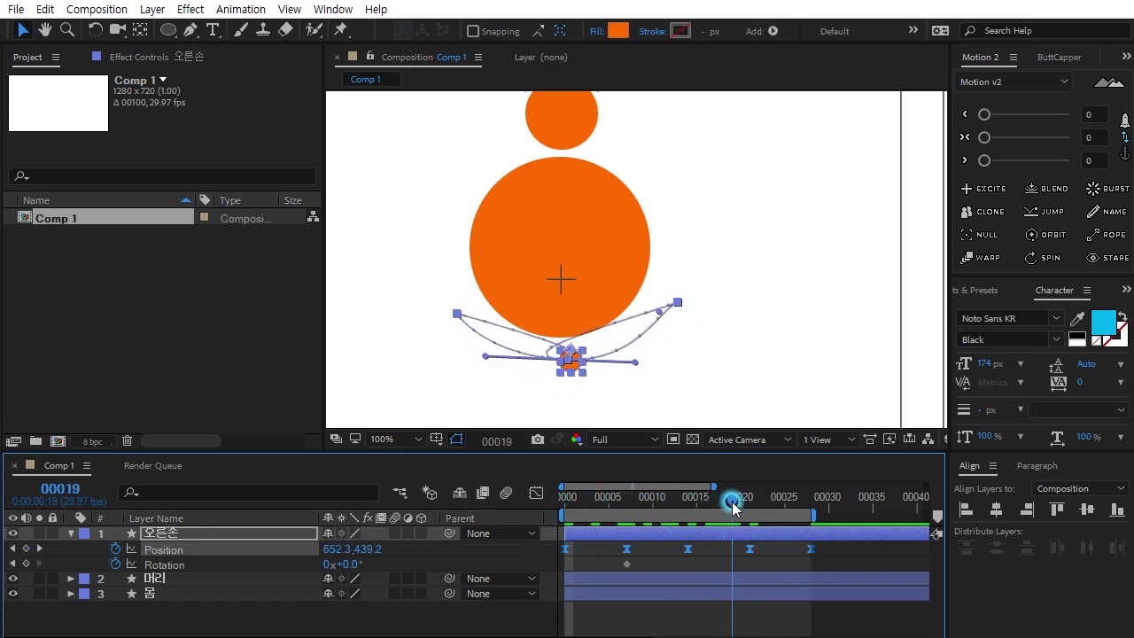
{"action": "left_click_drag", "start_coordinate": [556, 501], "coordinate": [750, 500]}
{"action": "left_click", "coordinate": [708, 565]}
{"action": "left_click", "coordinate": [749, 549]}
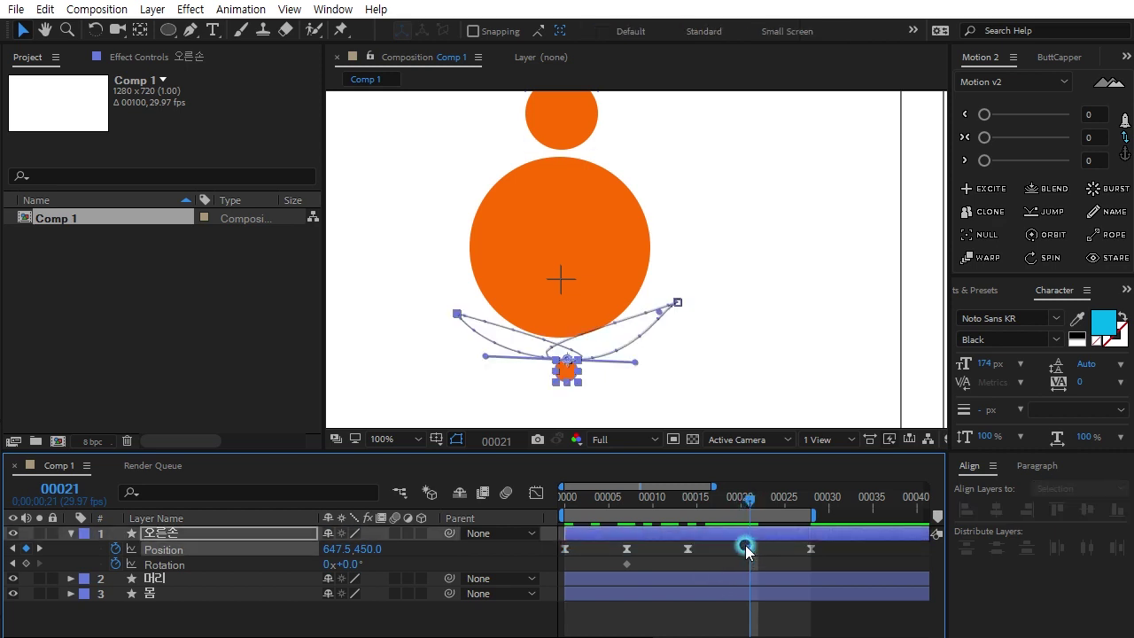
{"action": "left_click_drag", "start_coordinate": [635, 365], "coordinate": [496, 365]}
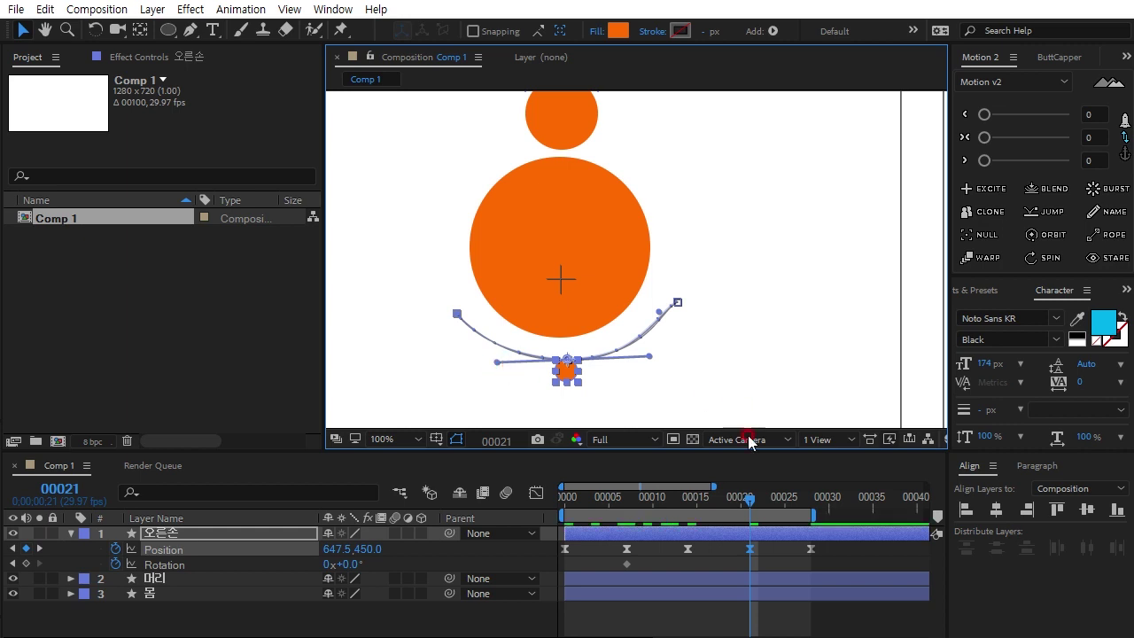
Preview the swing from the first frame and magnify the view to 200% around the hand
{"action": "left_click_drag", "start_coordinate": [753, 499], "coordinate": [456, 519]}
{"action": "left_click", "coordinate": [710, 561]}
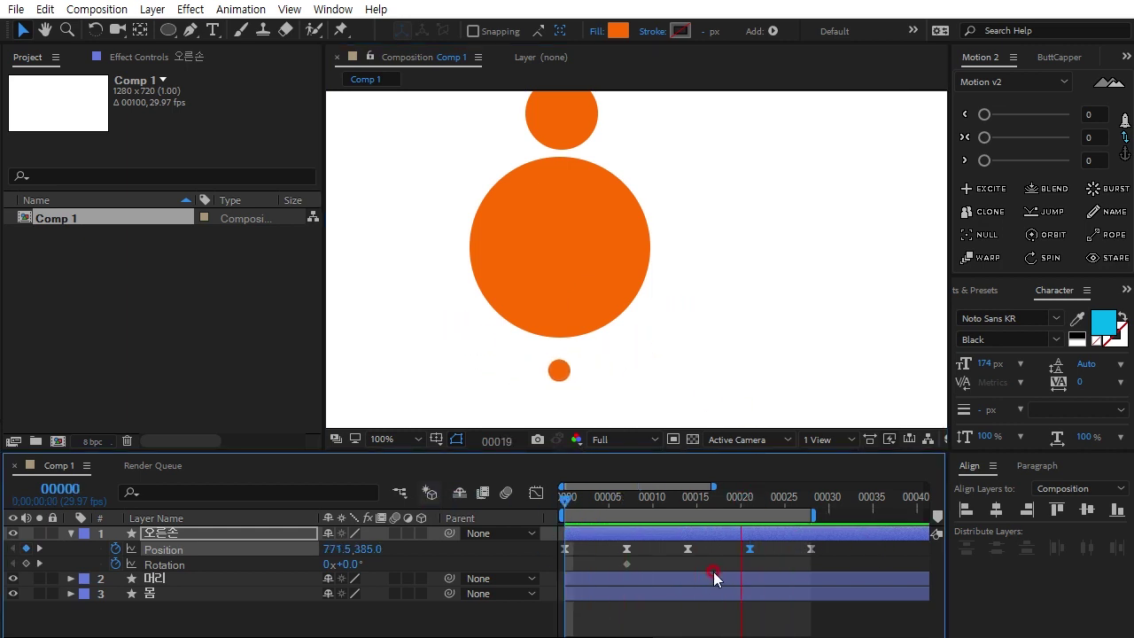
{"action": "left_click", "coordinate": [777, 494]}
{"action": "left_click_drag", "start_coordinate": [793, 506], "coordinate": [523, 513]}
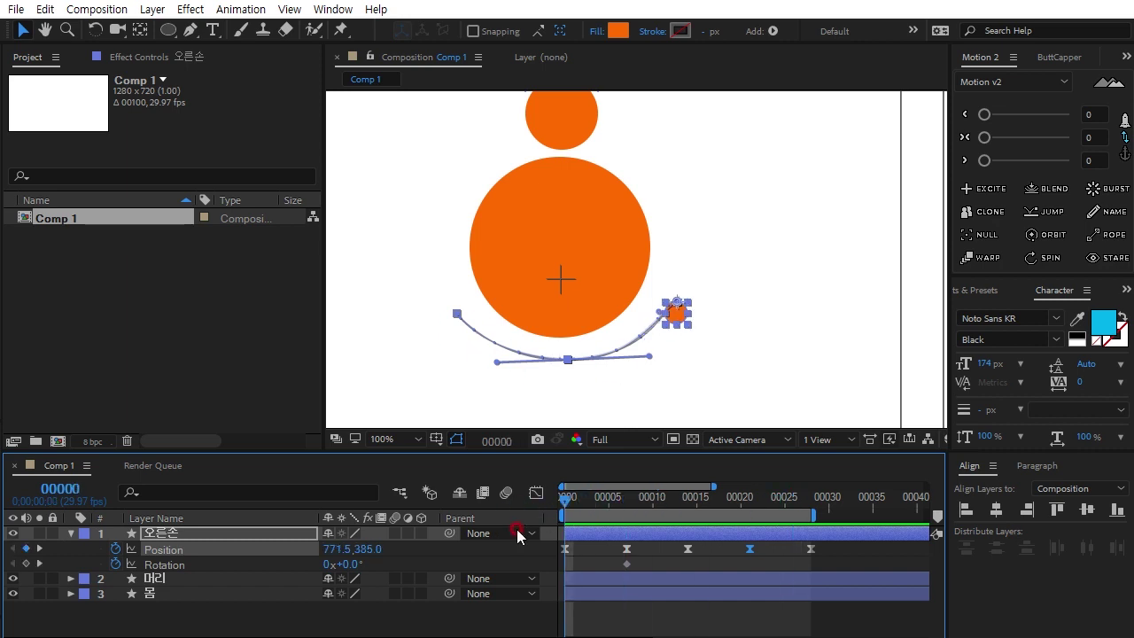
{"action": "scroll", "coordinate": [725, 306], "scroll_direction": "down", "scroll_amount": 1}
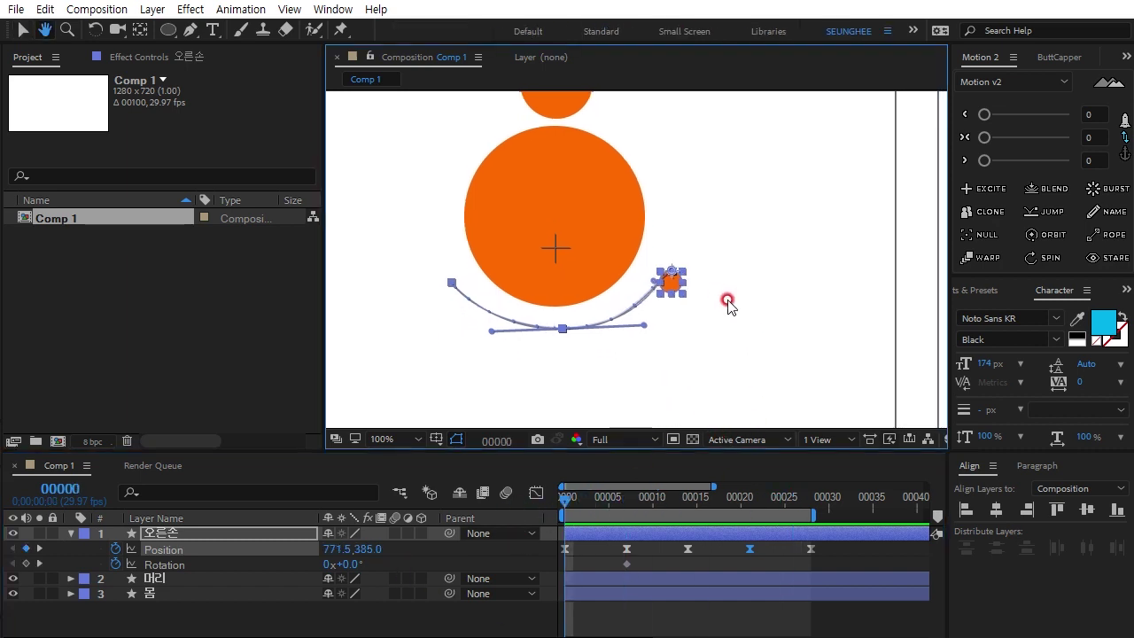
{"action": "key", "text": "period"}
{"action": "left_click", "coordinate": [577, 465]}
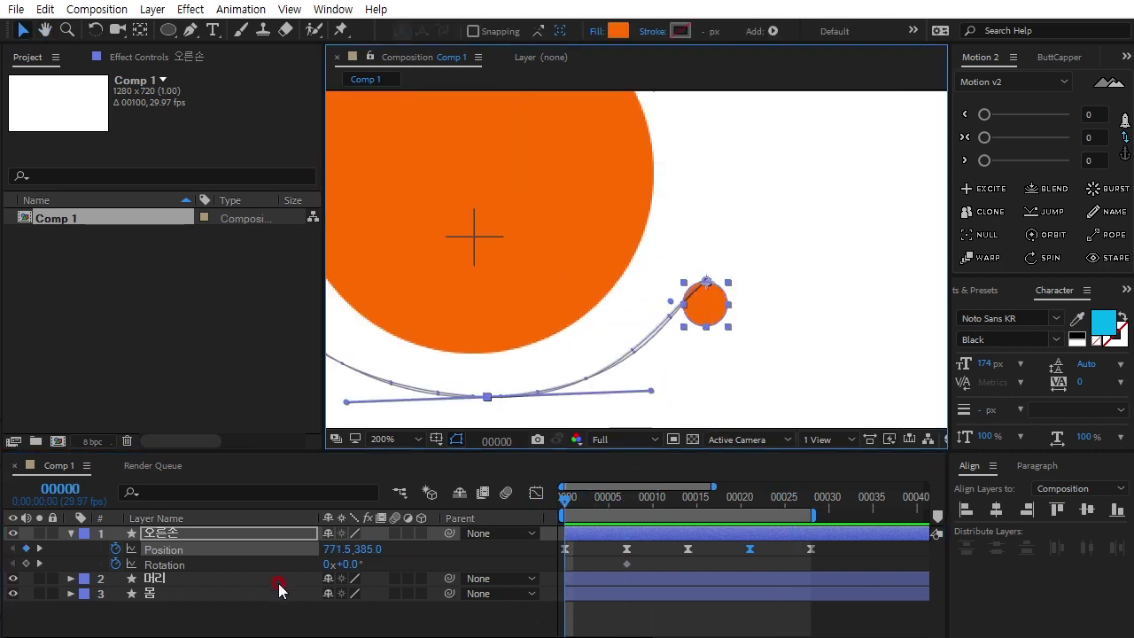
Start Rotation keyframes on the hand: a tilt at frame 0 and 31° at frame 00014
{"action": "left_click", "coordinate": [379, 624]}
{"action": "left_click_drag", "start_coordinate": [348, 565], "coordinate": [299, 562]}
{"action": "left_click", "coordinate": [610, 531]}
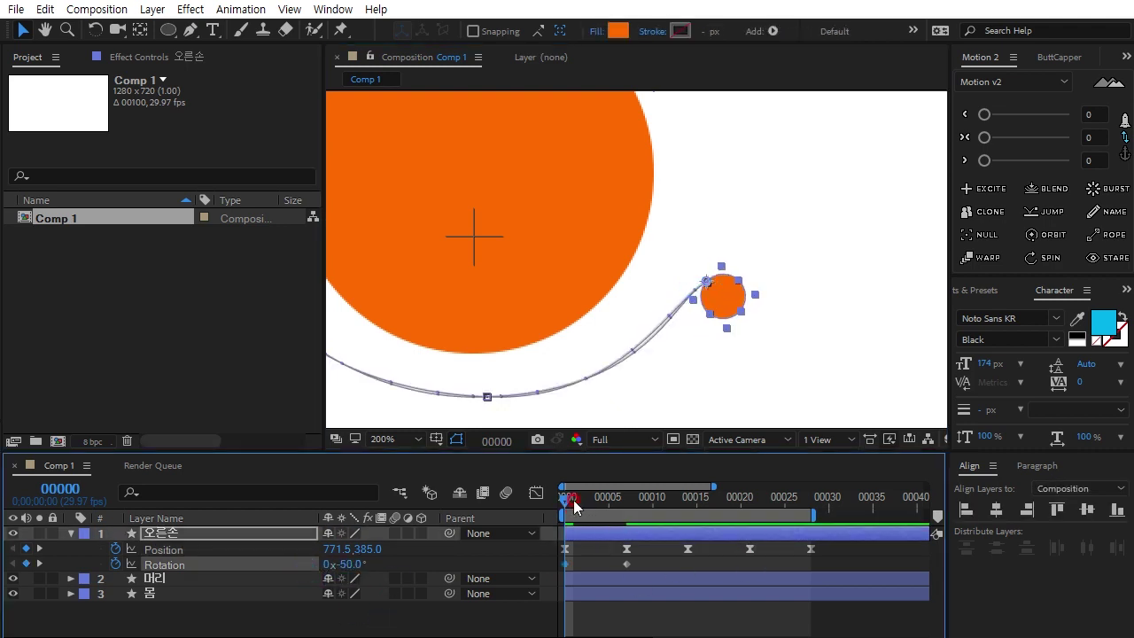
{"action": "left_click_drag", "start_coordinate": [665, 358], "coordinate": [723, 341]}
{"action": "left_click_drag", "start_coordinate": [565, 505], "coordinate": [627, 499]}
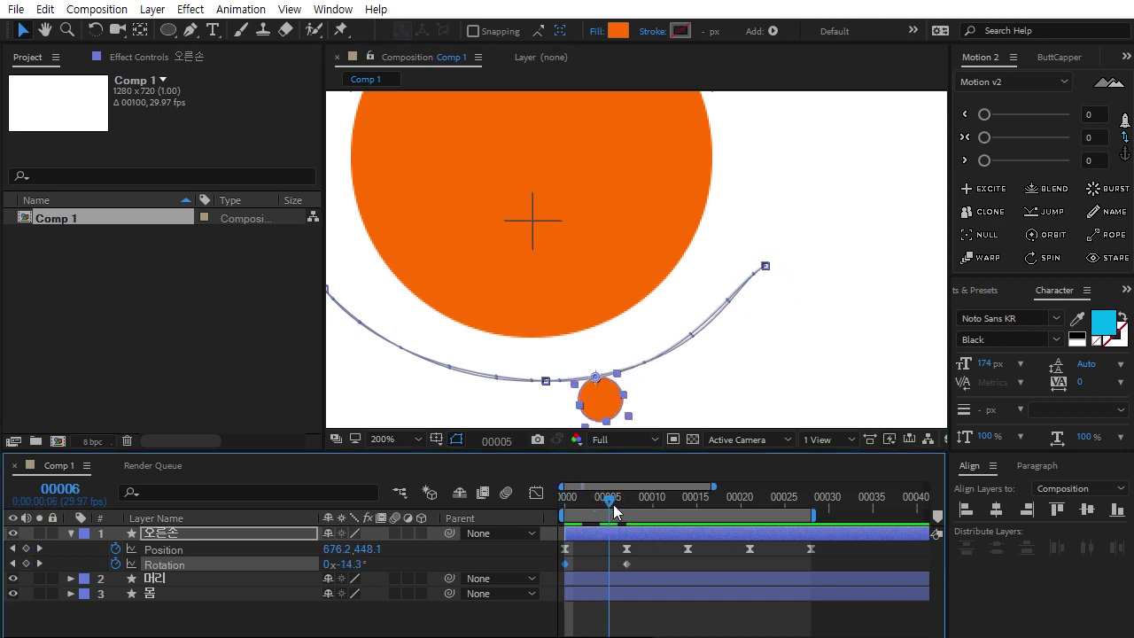
{"action": "left_click_drag", "start_coordinate": [651, 363], "coordinate": [750, 339]}
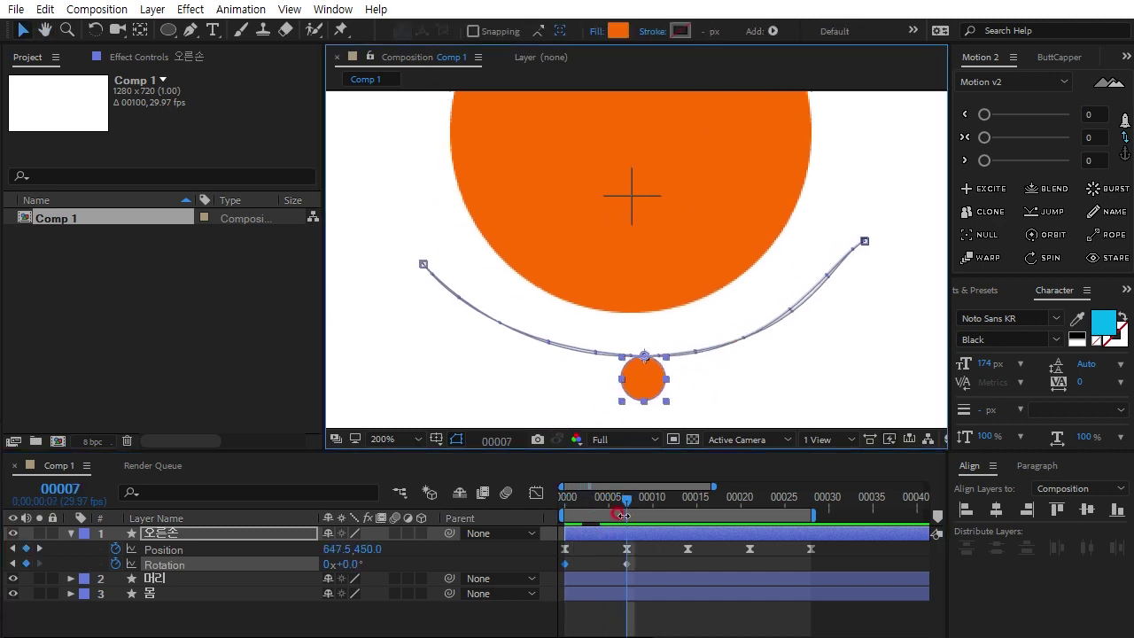
{"action": "left_click_drag", "start_coordinate": [628, 505], "coordinate": [689, 501]}
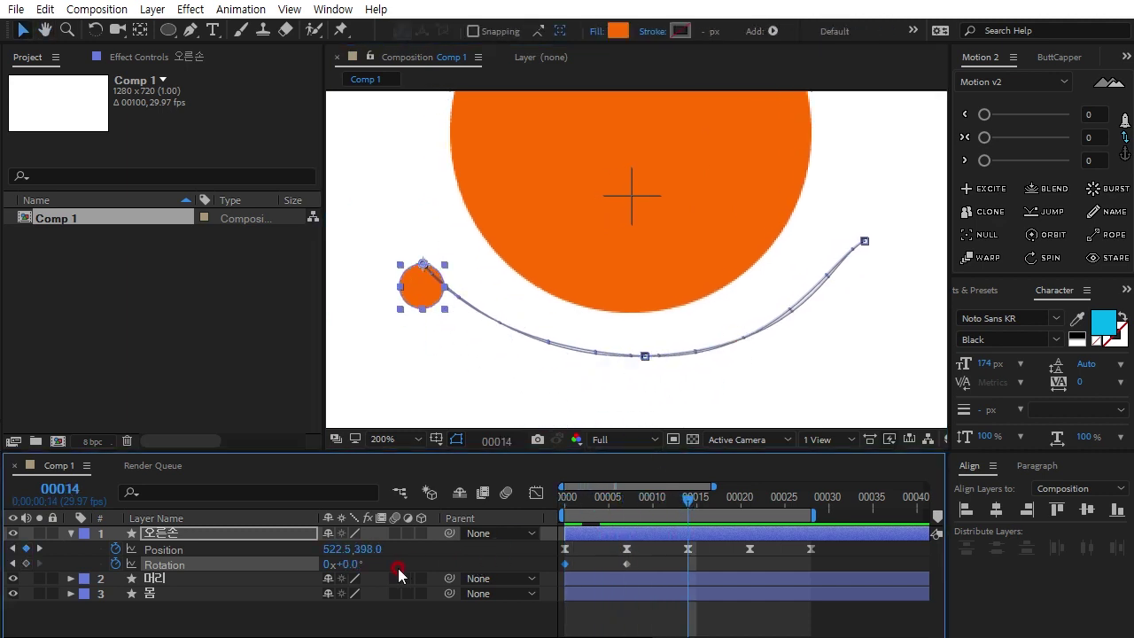
{"action": "left_click_drag", "start_coordinate": [346, 564], "coordinate": [372, 560]}
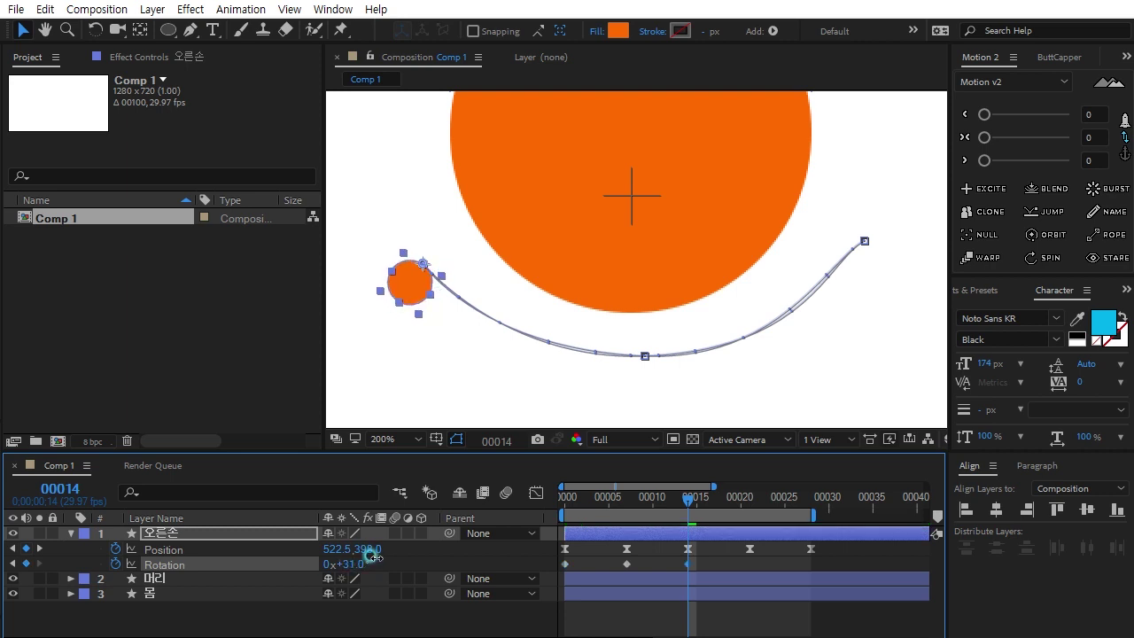
Paste a 0° Rotation keyframe at 00021 and the -50° tilt at 00028, then select all Rotation keyframes
{"action": "left_click_drag", "start_coordinate": [688, 499], "coordinate": [751, 501]}
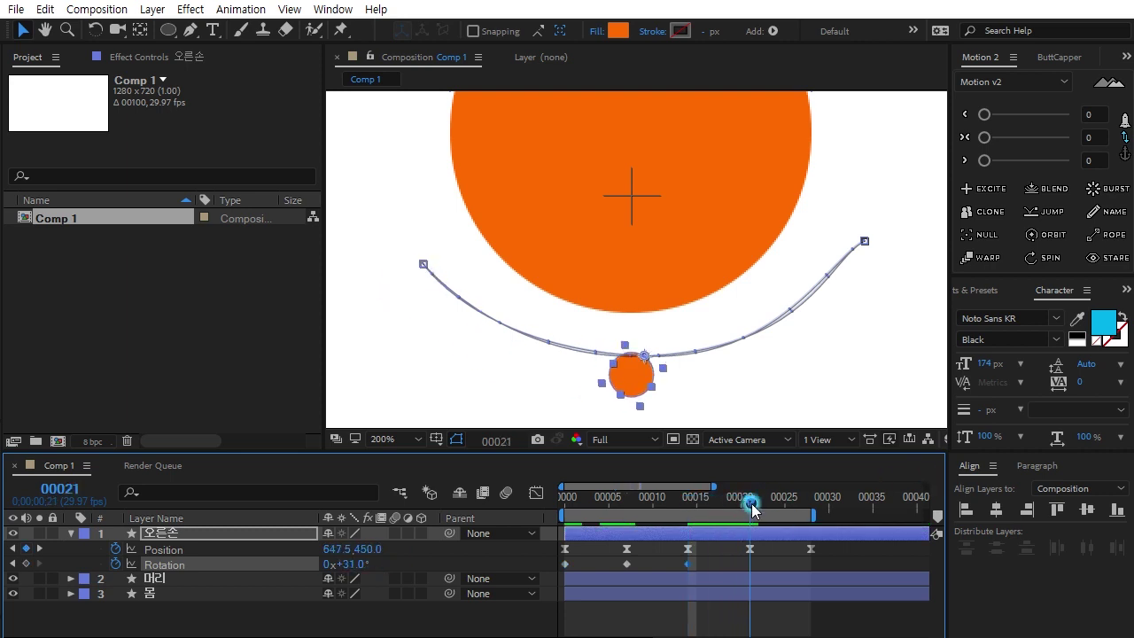
{"action": "left_click", "coordinate": [627, 564]}
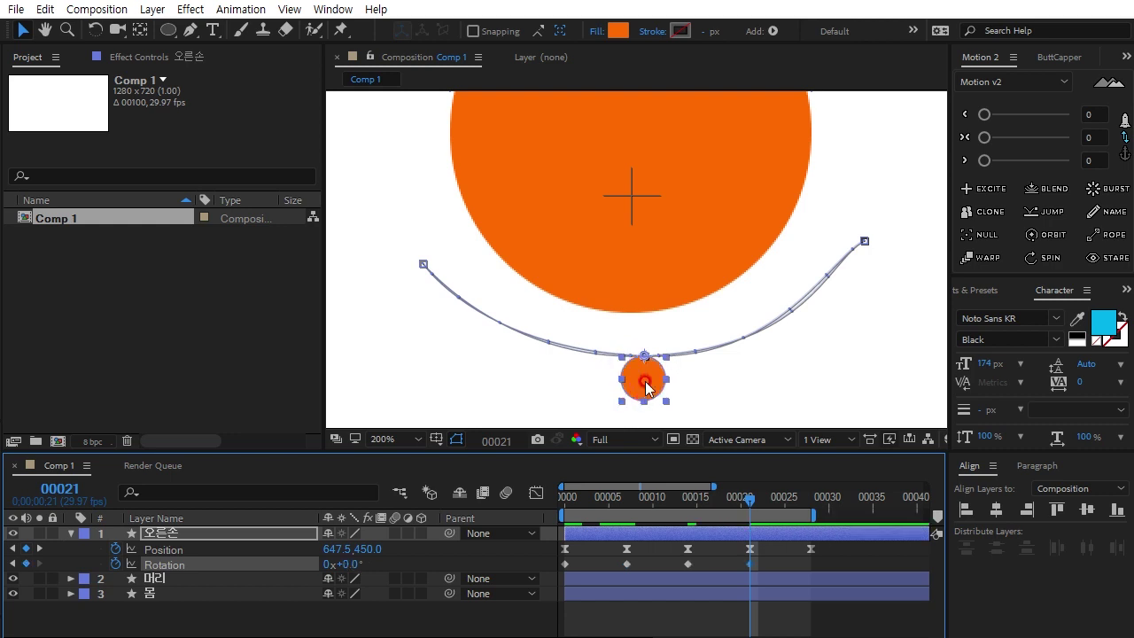
{"action": "key", "text": "ctrl+c"}
{"action": "key", "text": "ctrl+v"}
{"action": "left_click_drag", "start_coordinate": [752, 504], "coordinate": [809, 503]}
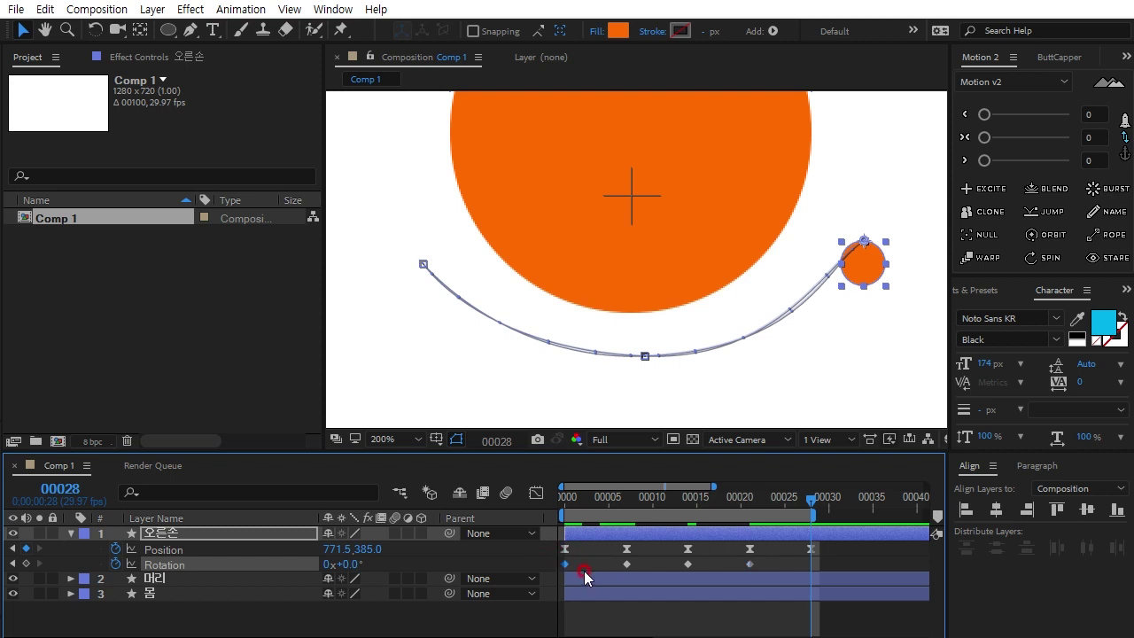
{"action": "key", "text": "ctrl+v"}
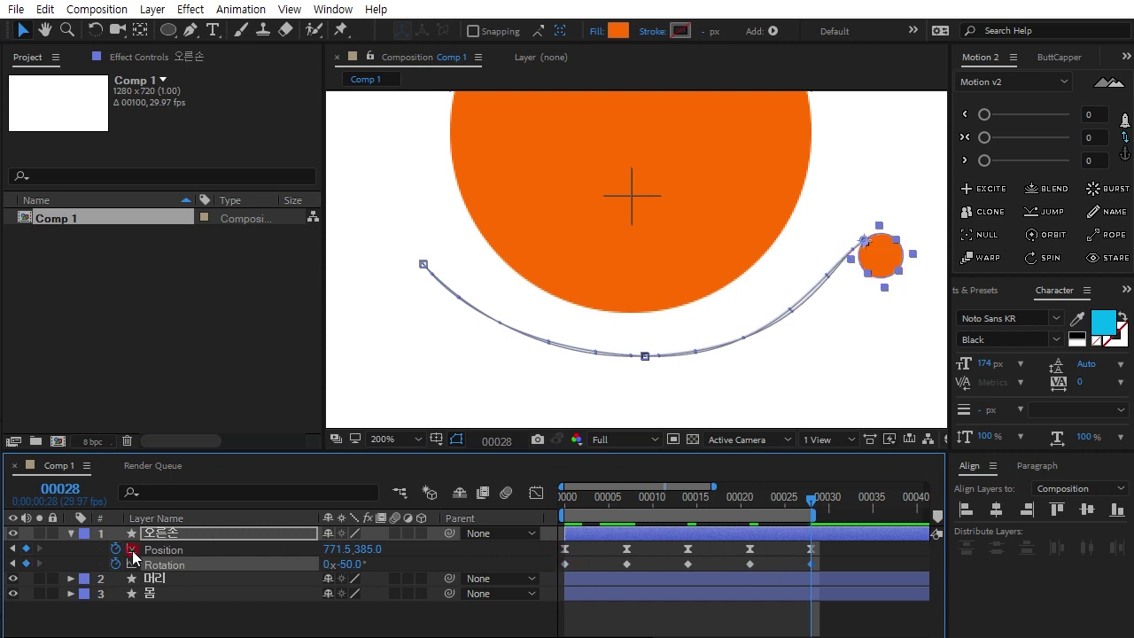
{"action": "left_click", "coordinate": [162, 567]}
{"action": "scroll", "coordinate": [815, 354], "scroll_direction": "down", "scroll_amount": 4}
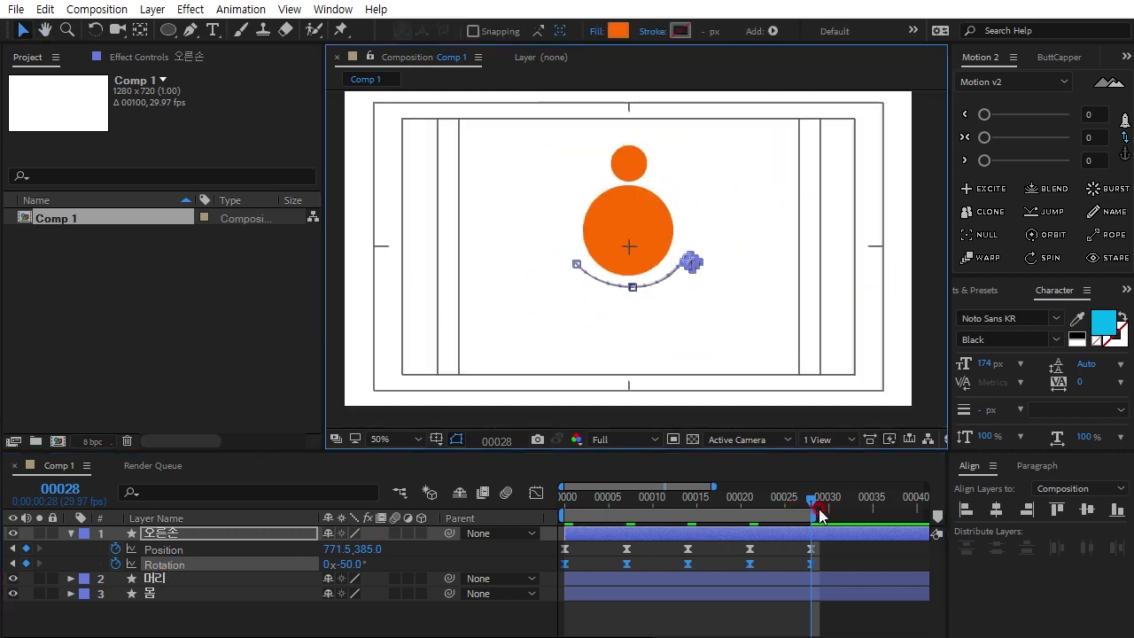
Play the animation, jump back to frame 0 and turn on the title/action-safe guides
{"action": "key", "text": "space"}
{"action": "left_click", "coordinate": [466, 610]}
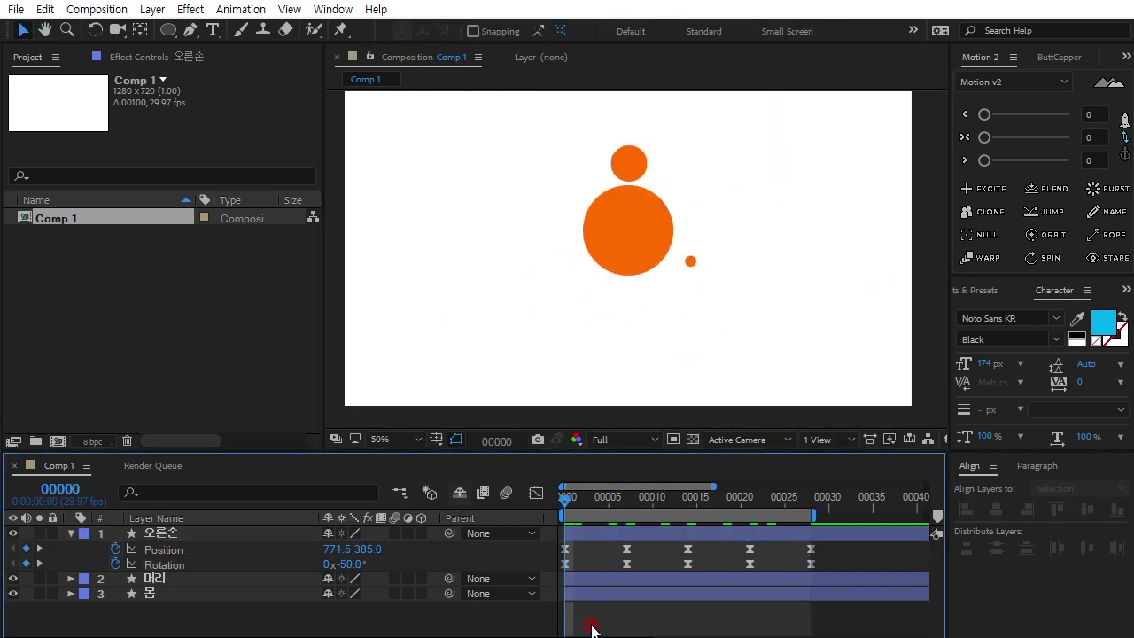
{"action": "mouse_move", "coordinate": [631, 637]}
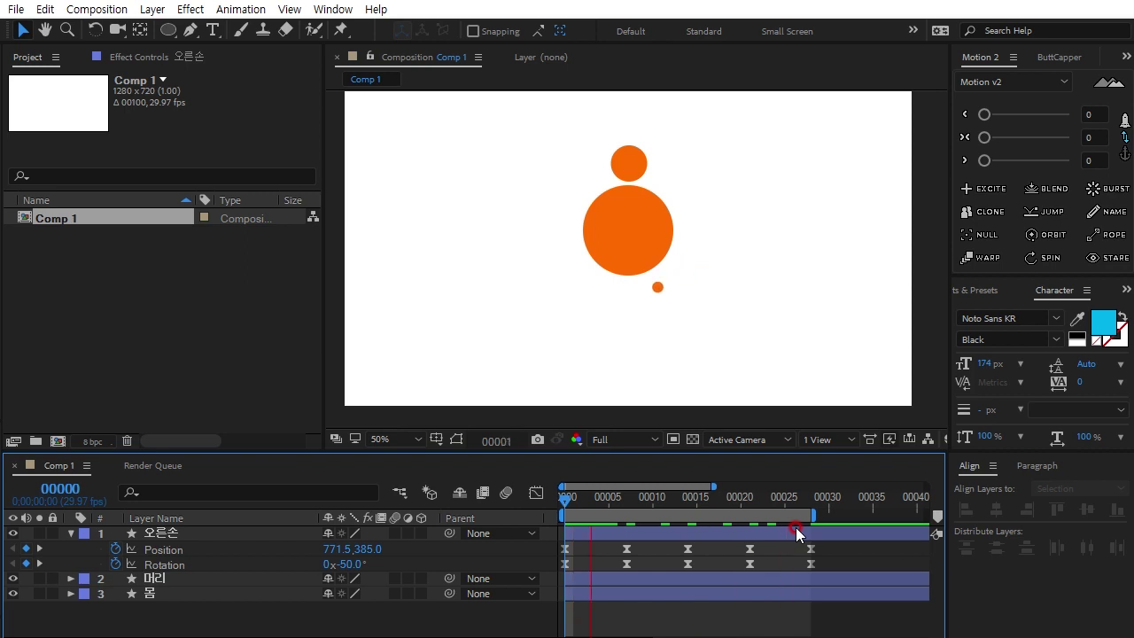
{"action": "key", "text": "apostrophe"}
{"action": "key", "text": "Home"}
{"action": "left_click", "coordinate": [550, 590]}
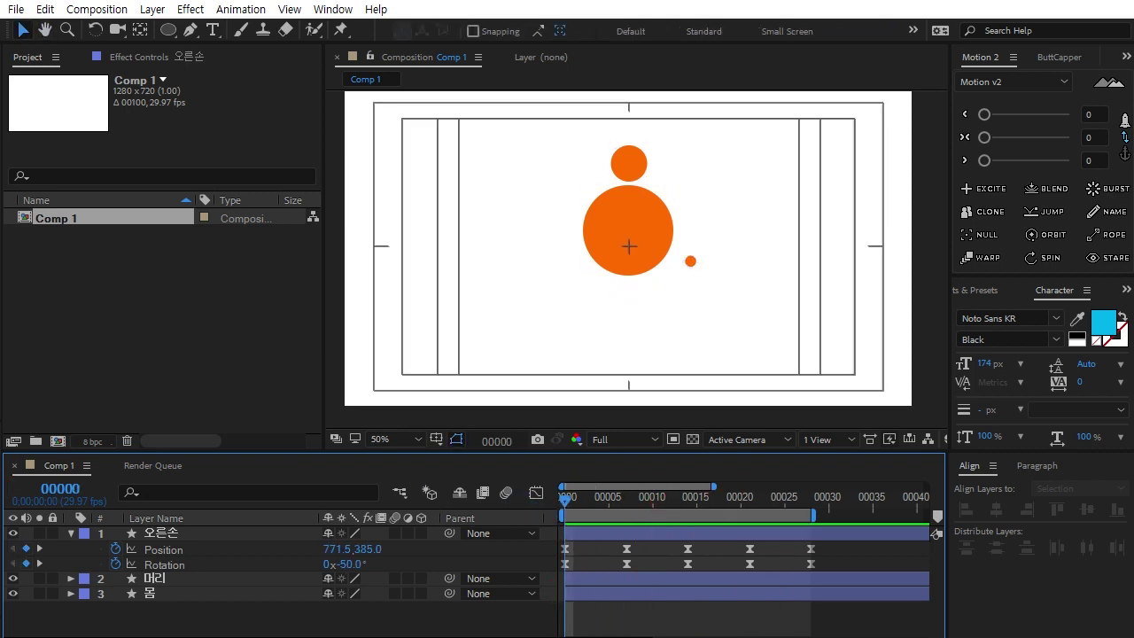
Open RubberHose 2 from Window > Extensions and maximize the After Effects window
{"action": "left_click", "coordinate": [337, 12]}
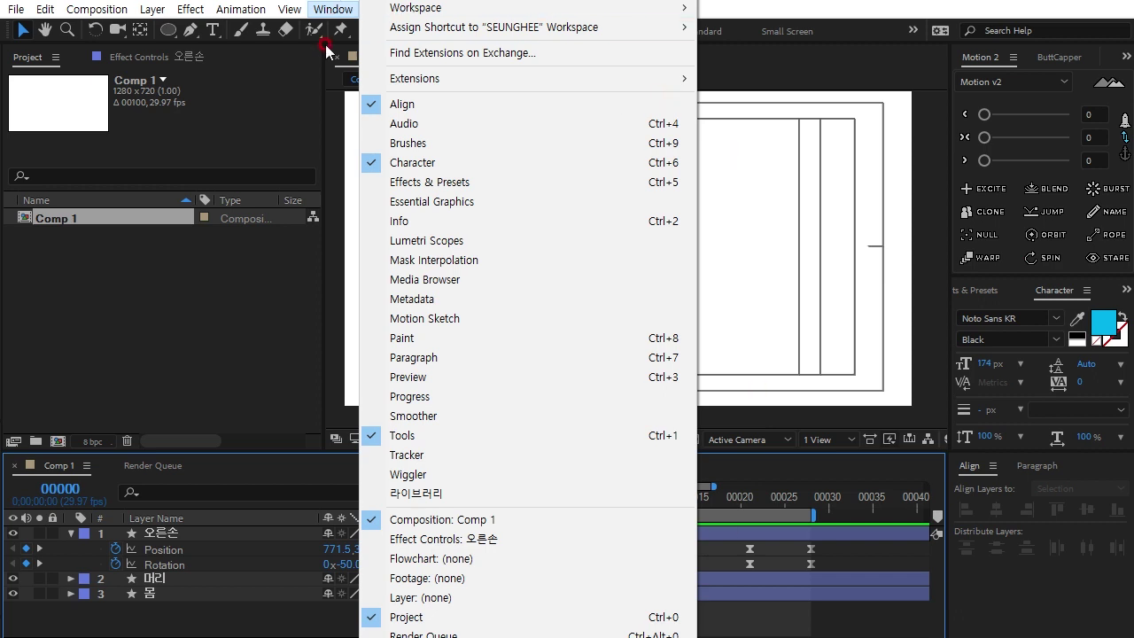
{"action": "left_click", "coordinate": [298, 95]}
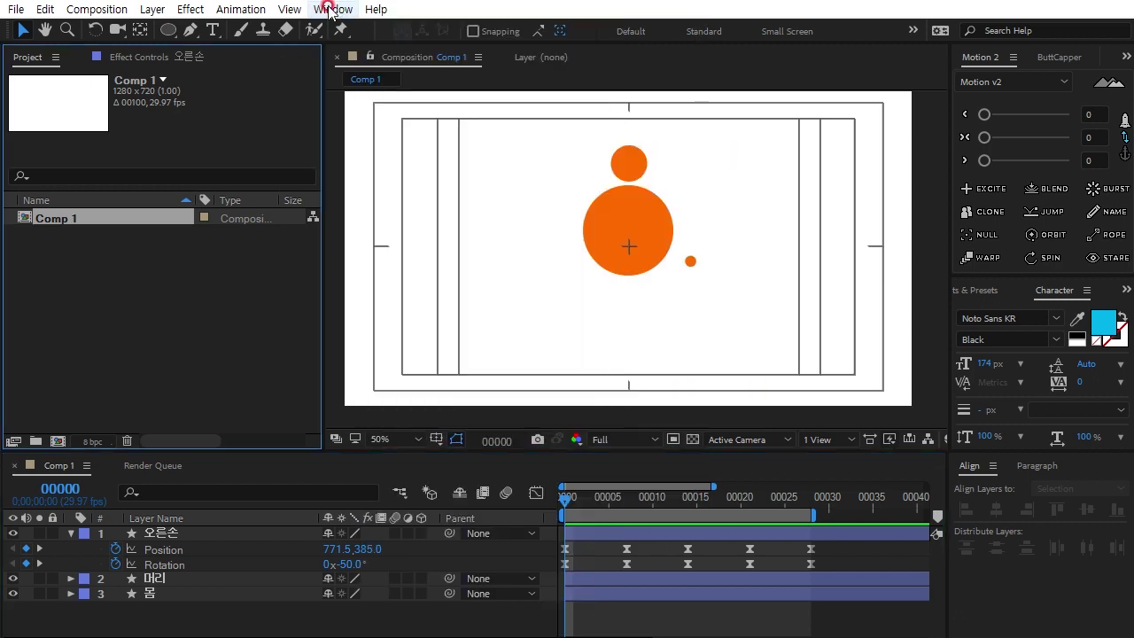
{"action": "left_click", "coordinate": [340, 11]}
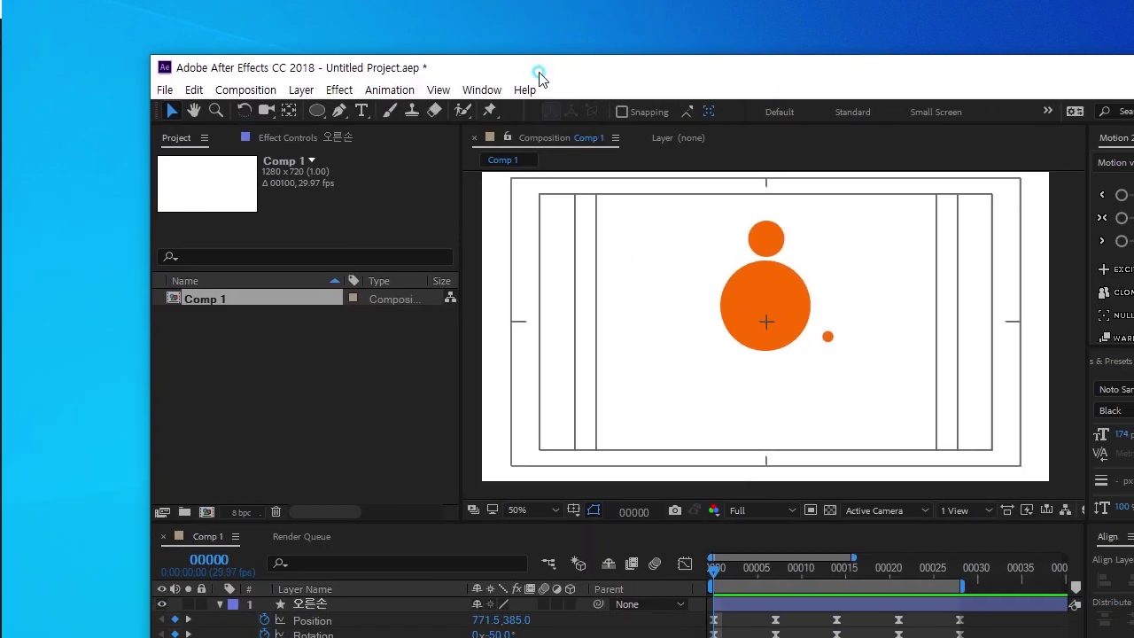
{"action": "double_click", "coordinate": [537, 76]}
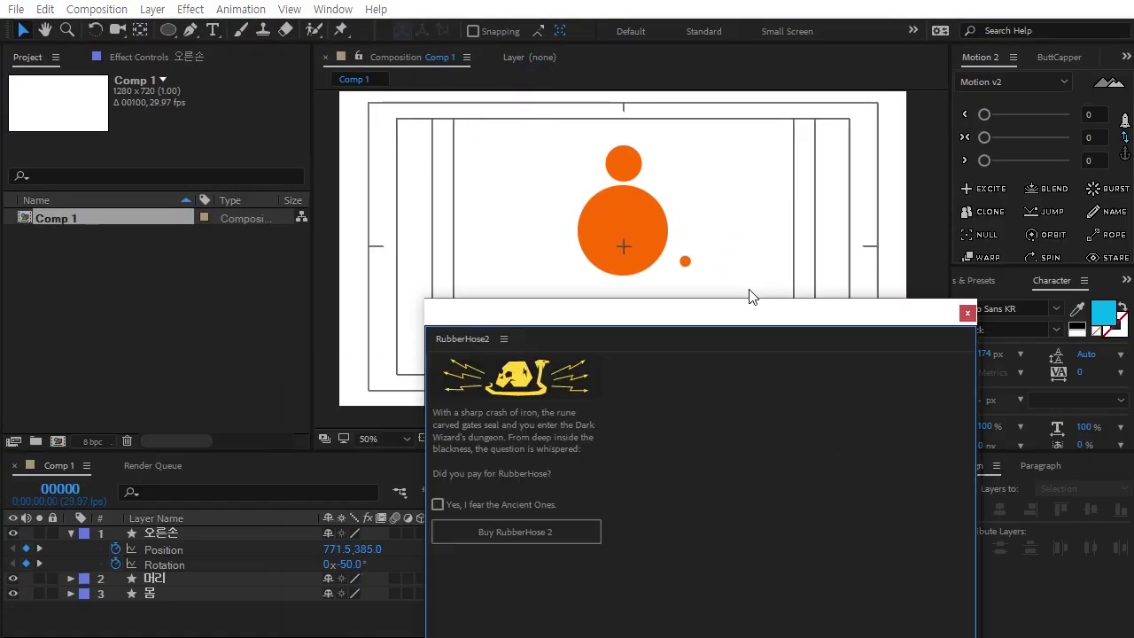
Accept the RubberHose 2 licence prompt, continue, and move the panel off the composition
{"action": "left_click", "coordinate": [509, 308]}
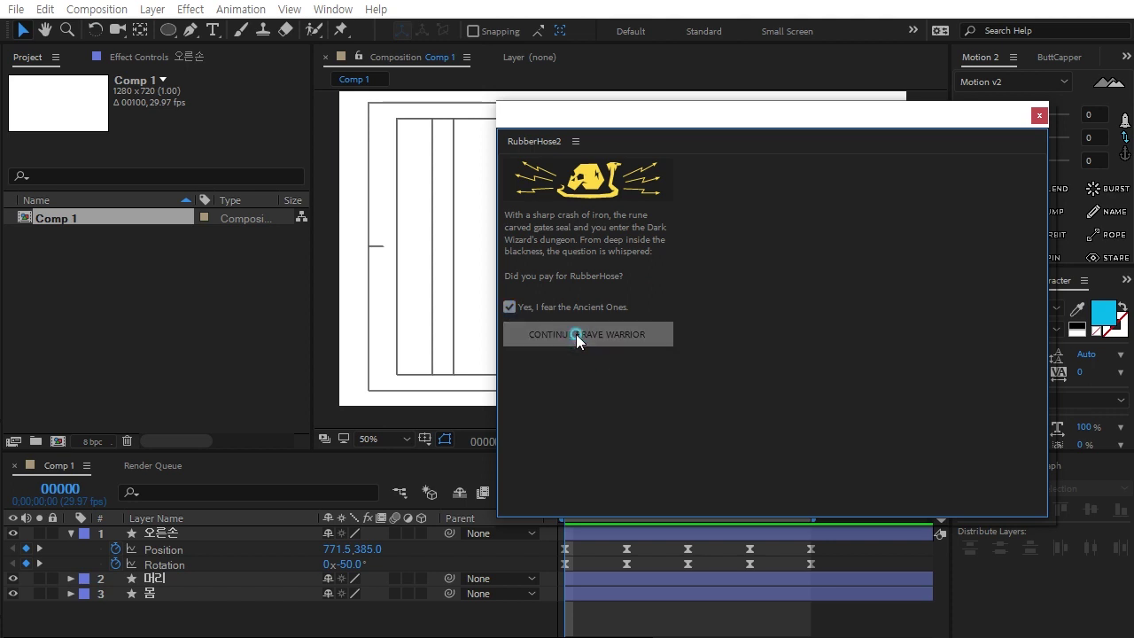
{"action": "left_click", "coordinate": [577, 333]}
{"action": "left_click", "coordinate": [903, 389]}
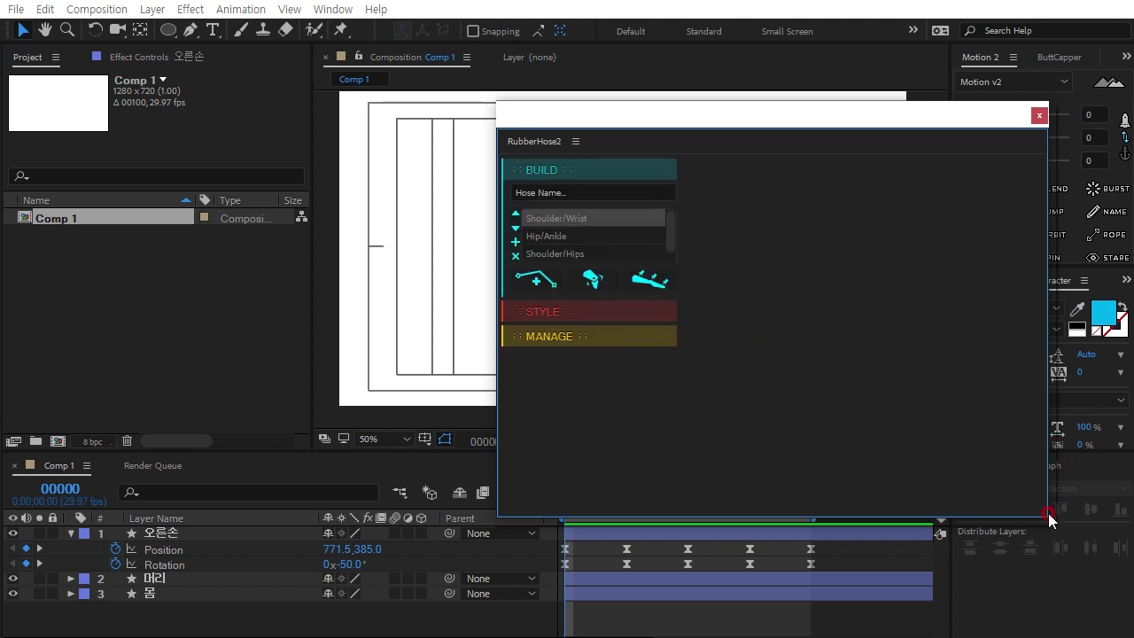
{"action": "left_click_drag", "start_coordinate": [1042, 515], "coordinate": [697, 404]}
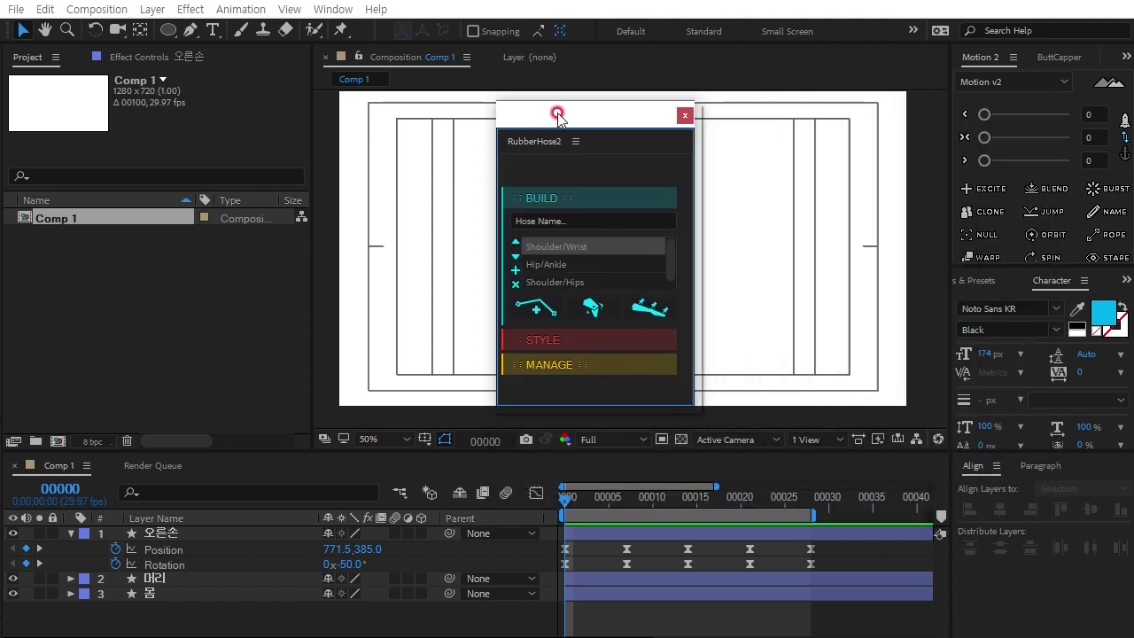
{"action": "mouse_move", "coordinate": [561, 112]}
{"action": "left_mouse_down"}
{"action": "mouse_move", "coordinate": [981, 199]}
{"action": "mouse_move", "coordinate": [955, 190]}
{"action": "left_mouse_up"}
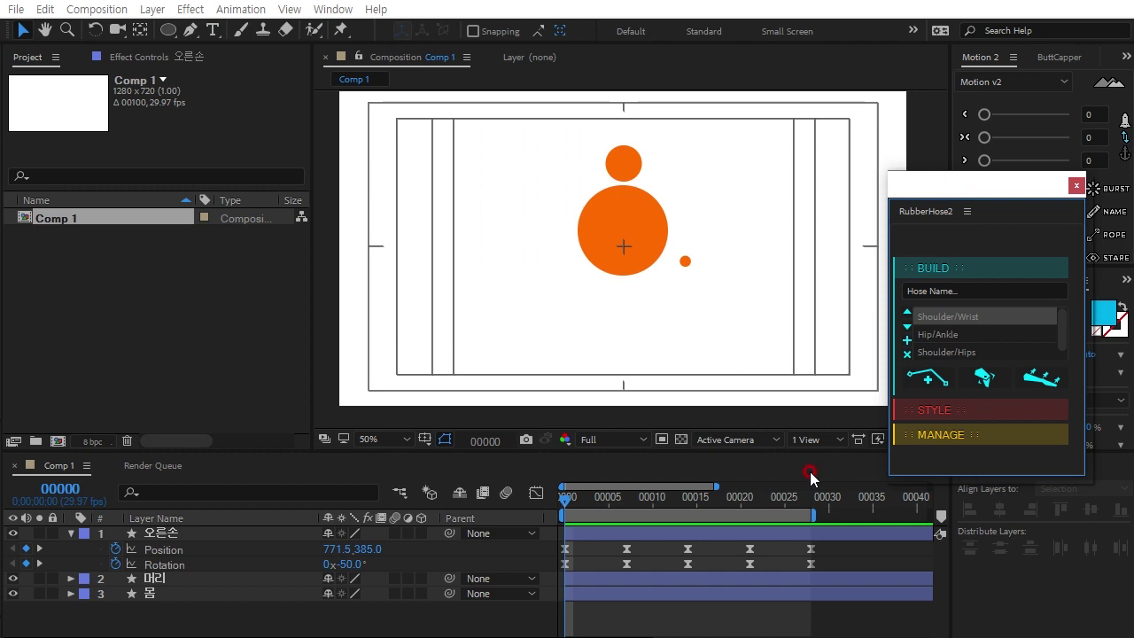
Create a RubberHose named 오른팔 with Shoulder/Wrist controllers
{"action": "left_click", "coordinate": [964, 290]}
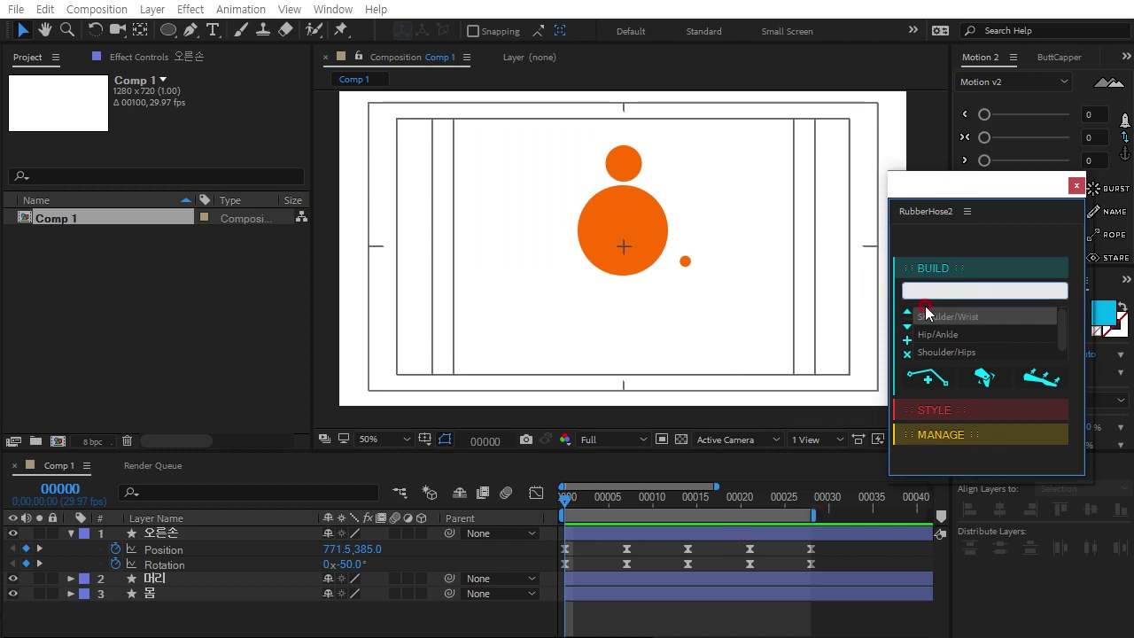
{"action": "type", "text": "dhfm"}
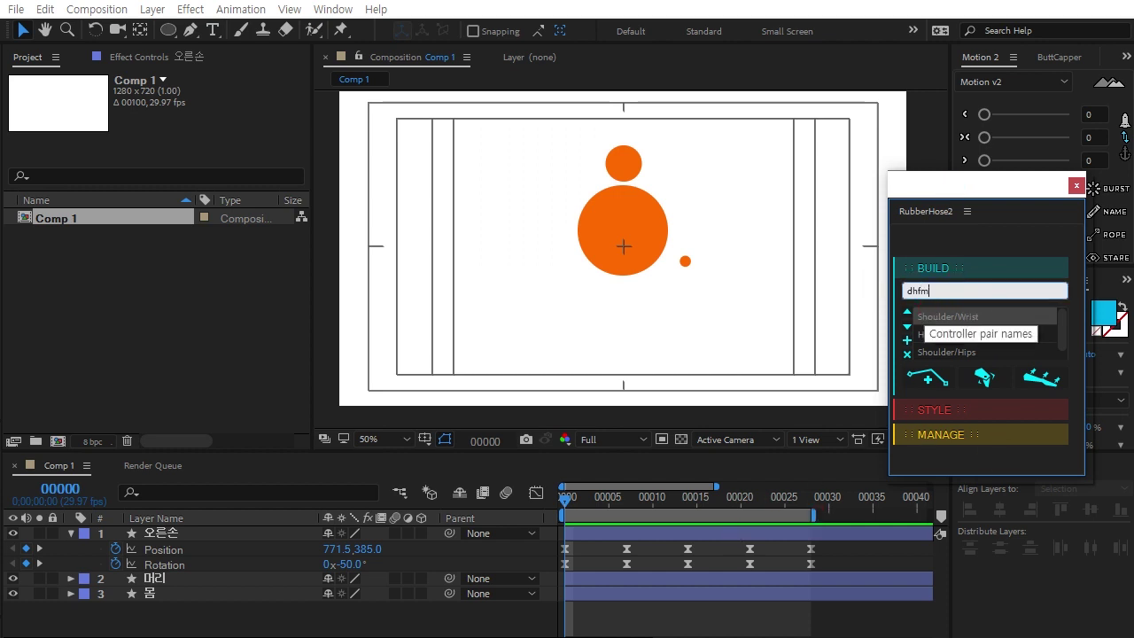
{"action": "key", "text": "BackSpace"}
{"action": "type", "text": "오른팔"}
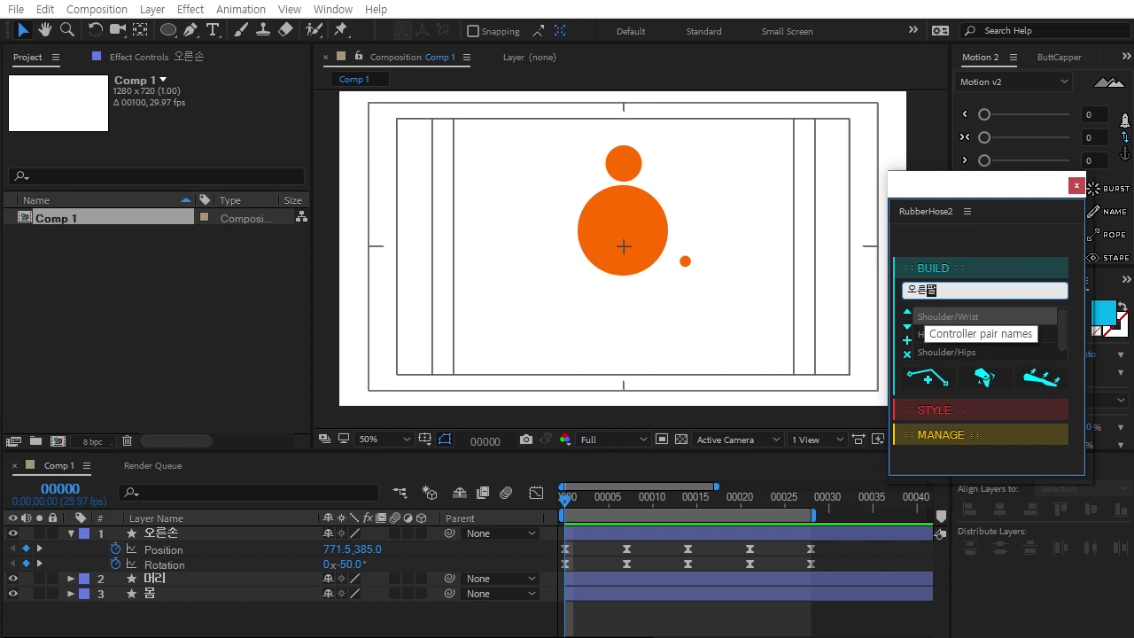
{"action": "left_click", "coordinate": [924, 316]}
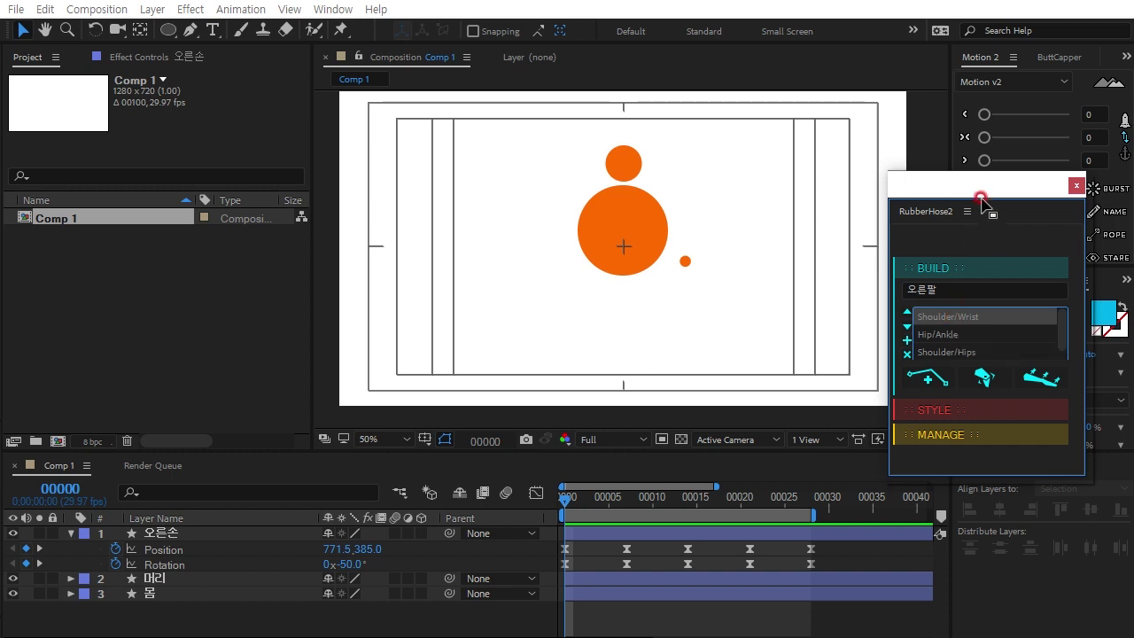
{"action": "left_click_drag", "start_coordinate": [980, 203], "coordinate": [901, 135]}
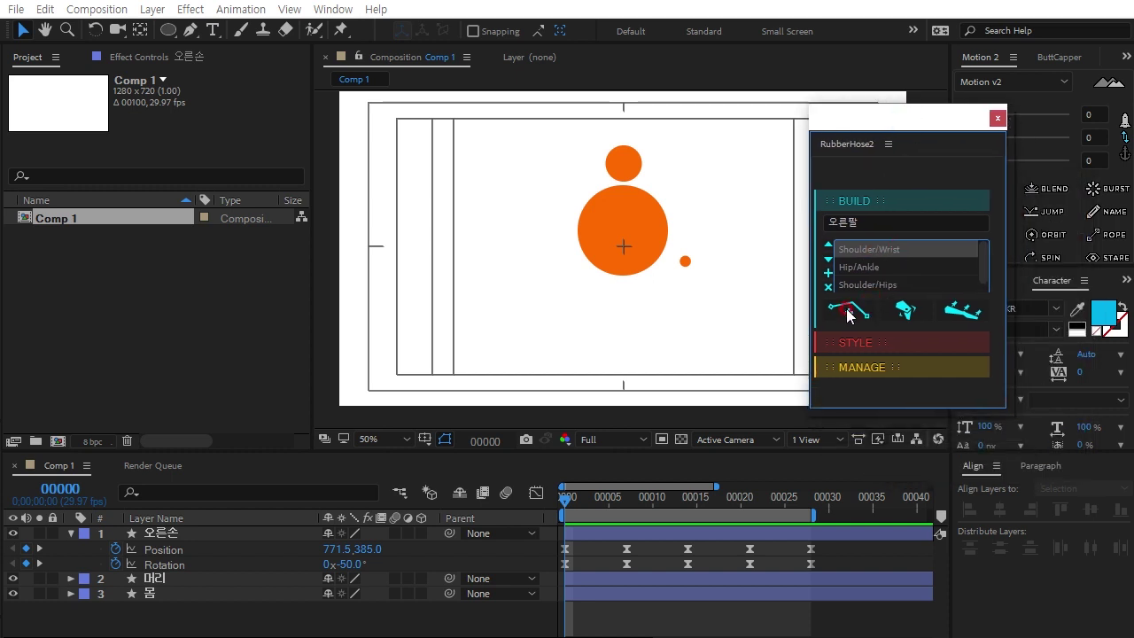
{"action": "left_click", "coordinate": [849, 315]}
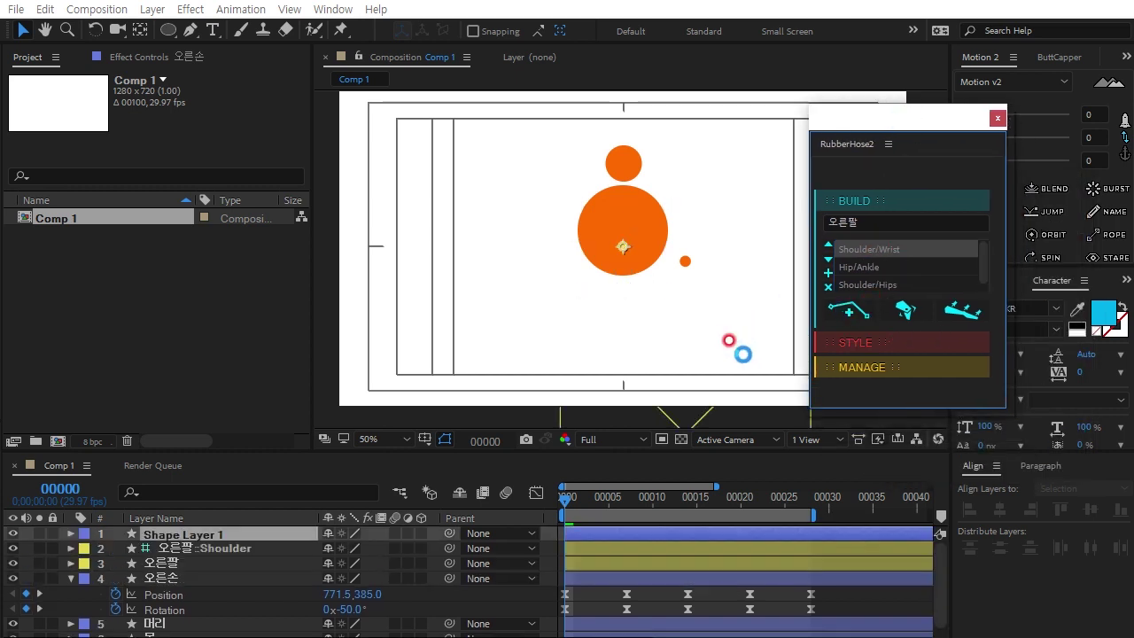
{"action": "left_click", "coordinate": [206, 534]}
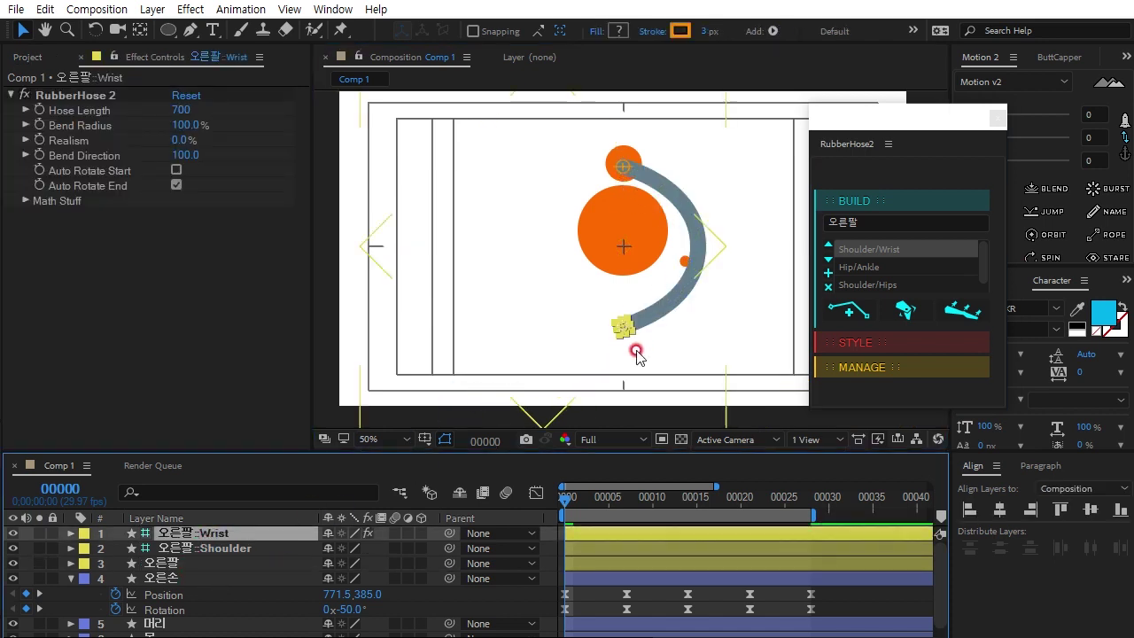
Drag the 오른팔 Wrist controller onto the small hand circle
{"action": "left_click_drag", "start_coordinate": [636, 354], "coordinate": [584, 340]}
{"action": "scroll", "coordinate": [589, 310], "scroll_direction": "up", "scroll_amount": 4}
{"action": "key", "text": "v"}
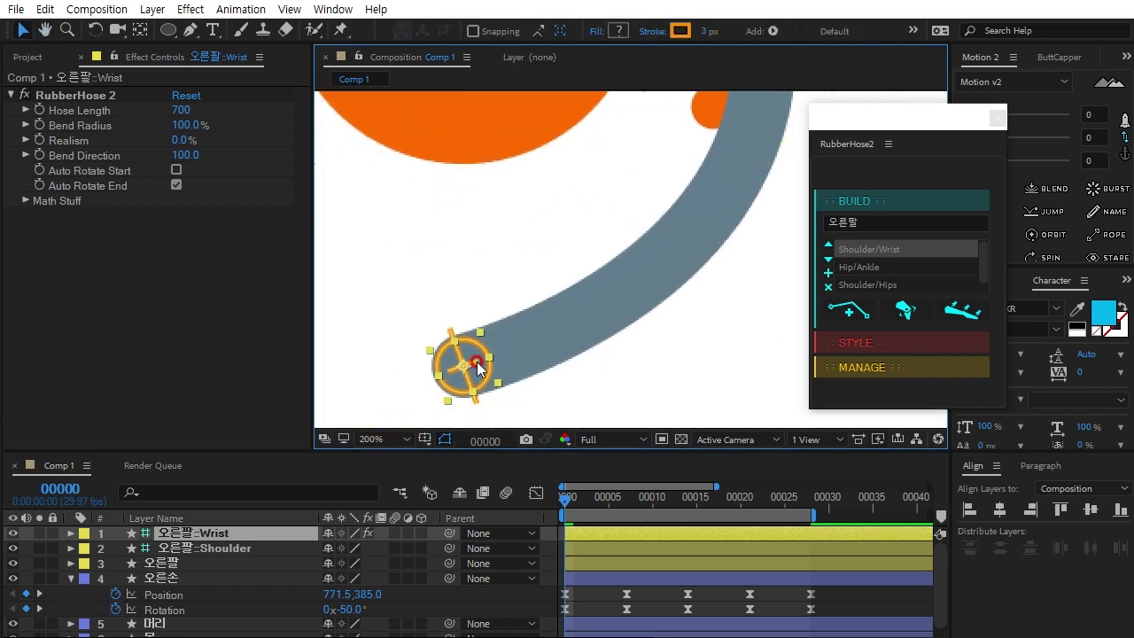
{"action": "left_click_drag", "start_coordinate": [487, 353], "coordinate": [726, 243]}
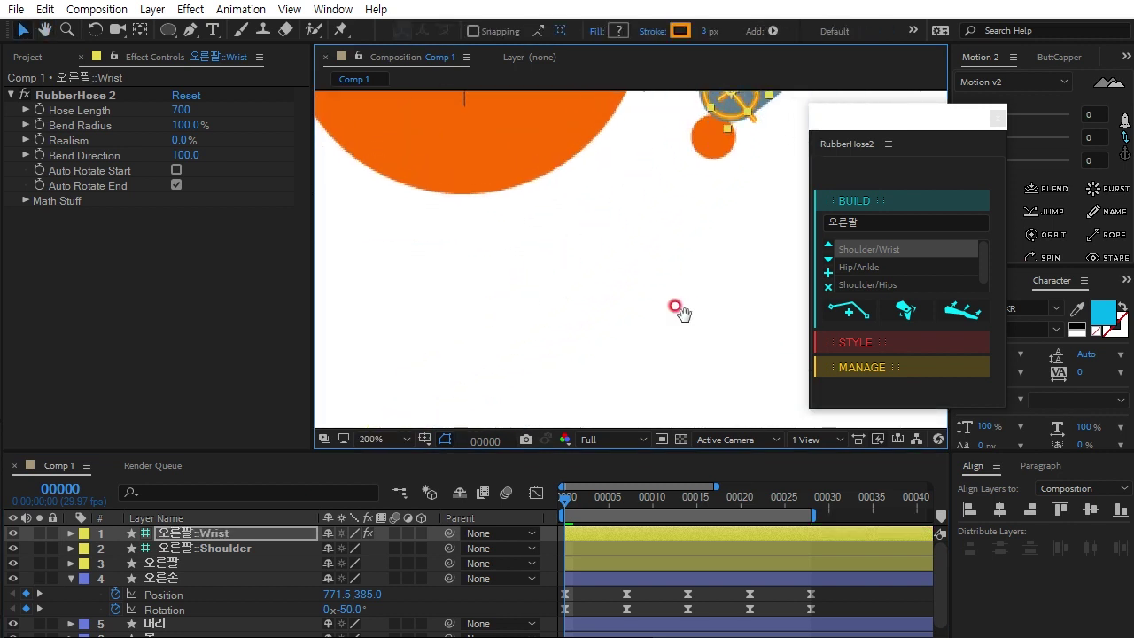
{"action": "left_click_drag", "start_coordinate": [731, 213], "coordinate": [699, 238]}
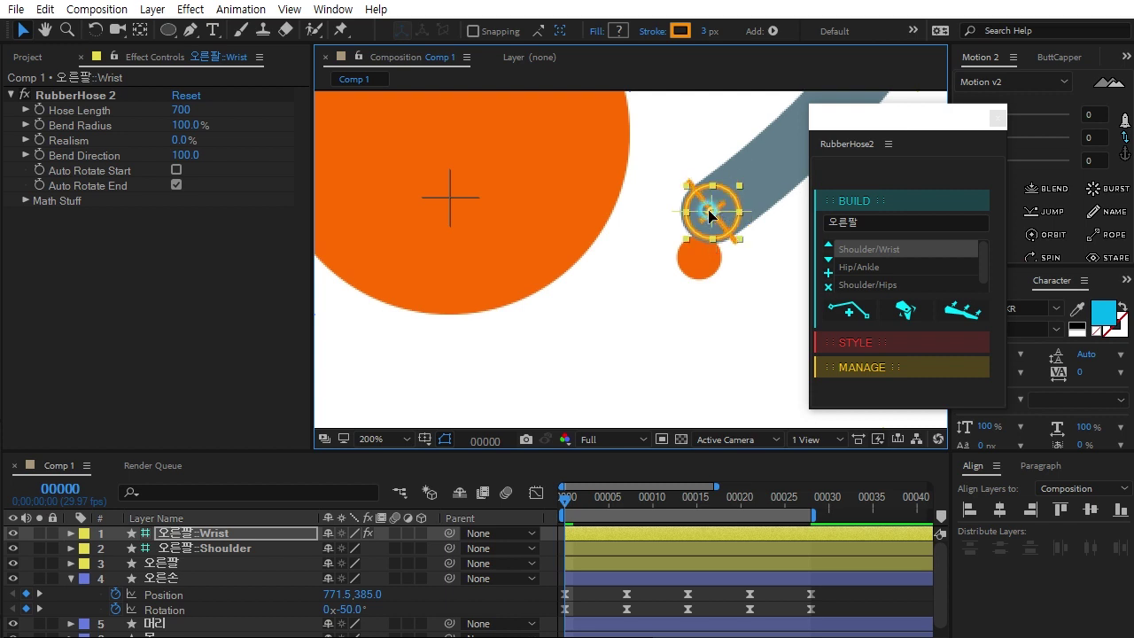
Move the Shoulder controller down from the head onto the large body circle
{"action": "key", "text": "comma"}
{"action": "scroll", "coordinate": [547, 305], "scroll_direction": "down", "scroll_amount": 2}
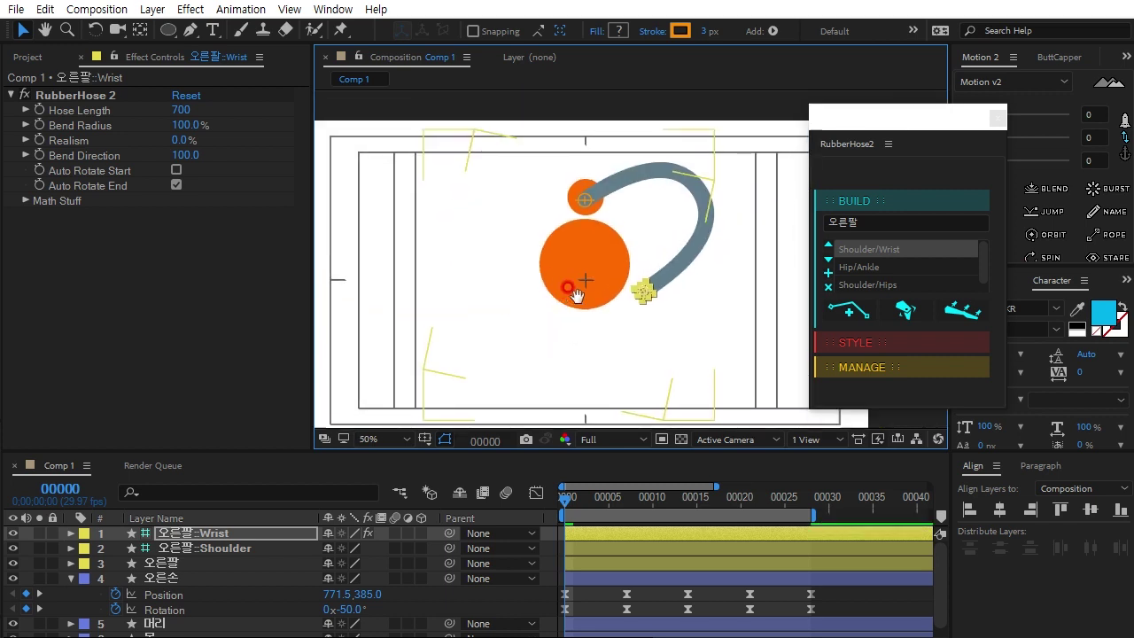
{"action": "scroll", "coordinate": [583, 191], "scroll_direction": "up", "scroll_amount": 2}
{"action": "left_click", "coordinate": [587, 195]}
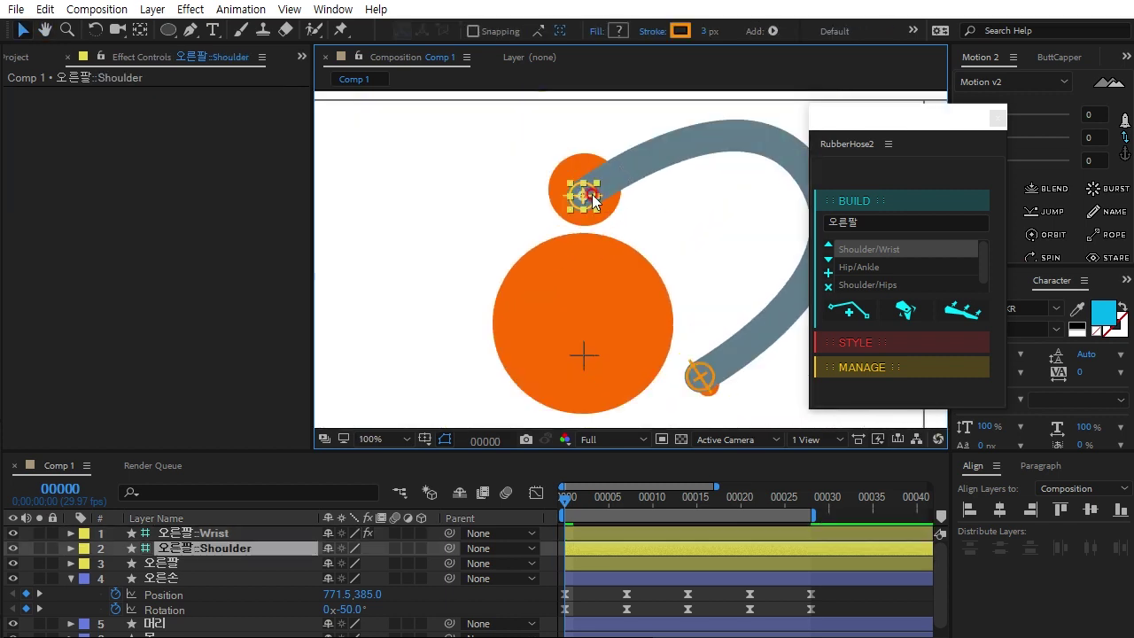
{"action": "left_click", "coordinate": [594, 200]}
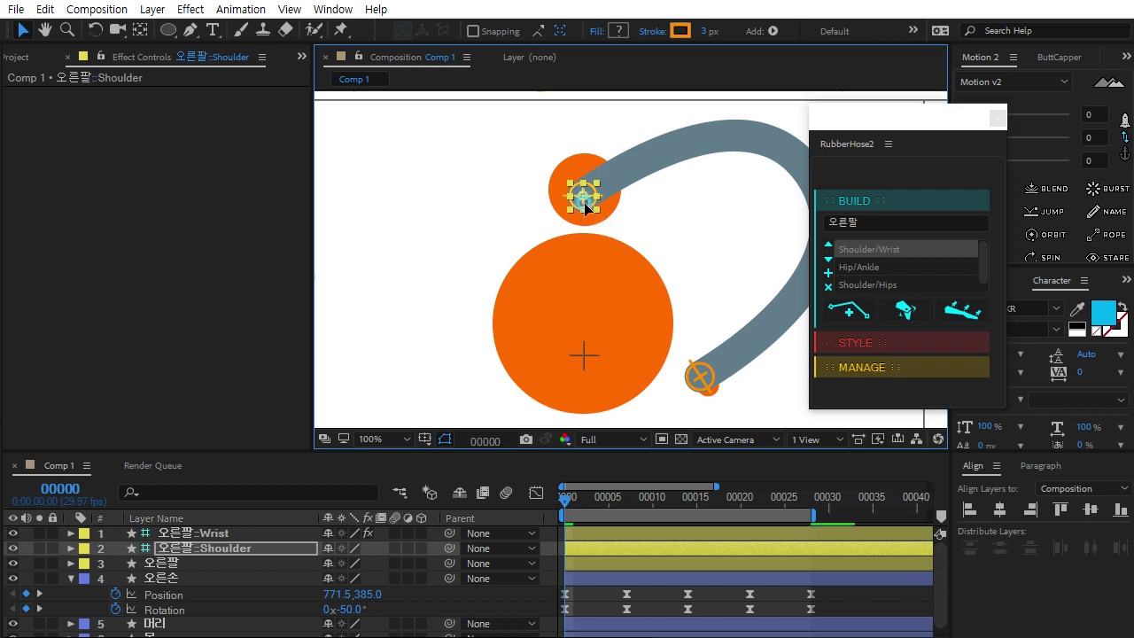
{"action": "left_click_drag", "start_coordinate": [584, 203], "coordinate": [587, 269]}
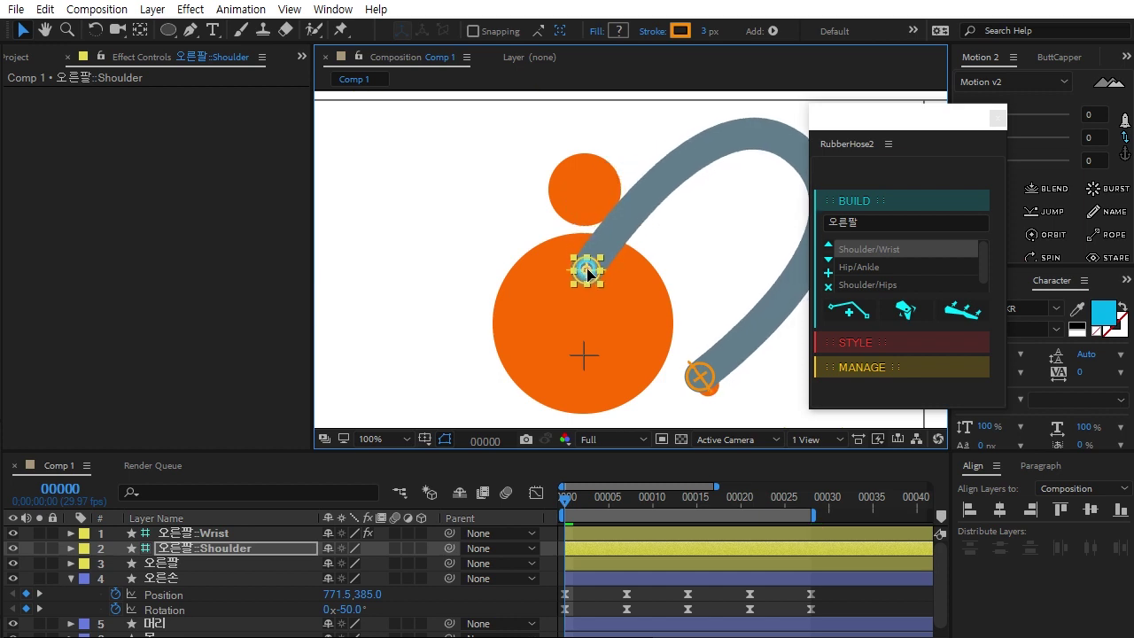
{"action": "left_click", "coordinate": [702, 376]}
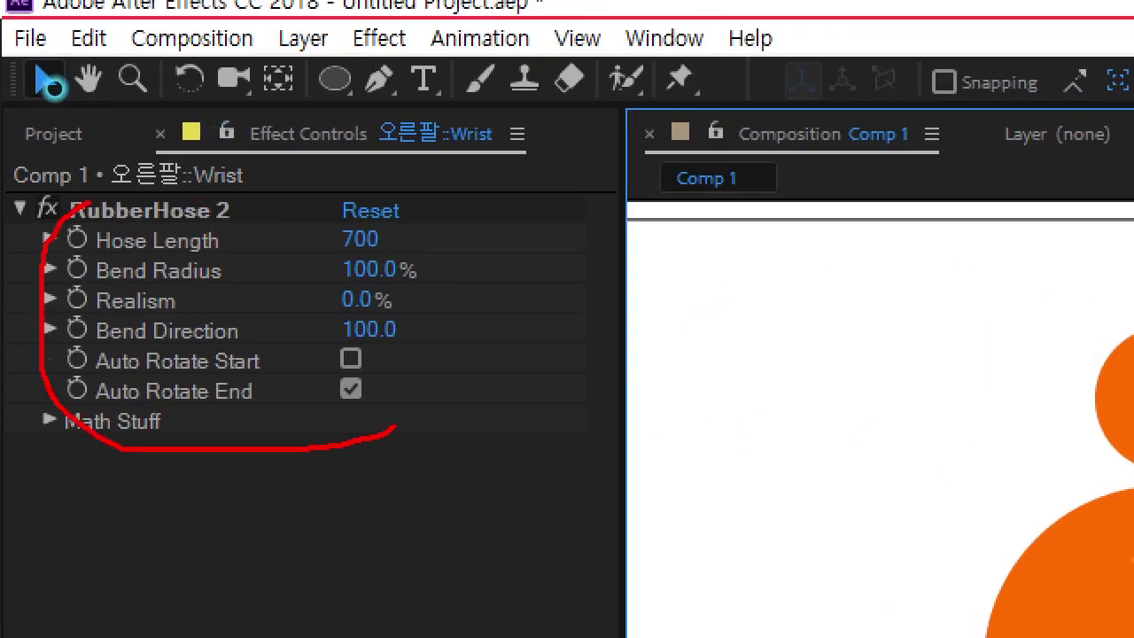
Set the 오른팔 hose length to 250, Bend Direction to -89 and Bend Radius to 20%
{"action": "left_click_drag", "start_coordinate": [418, 469], "coordinate": [381, 480]}
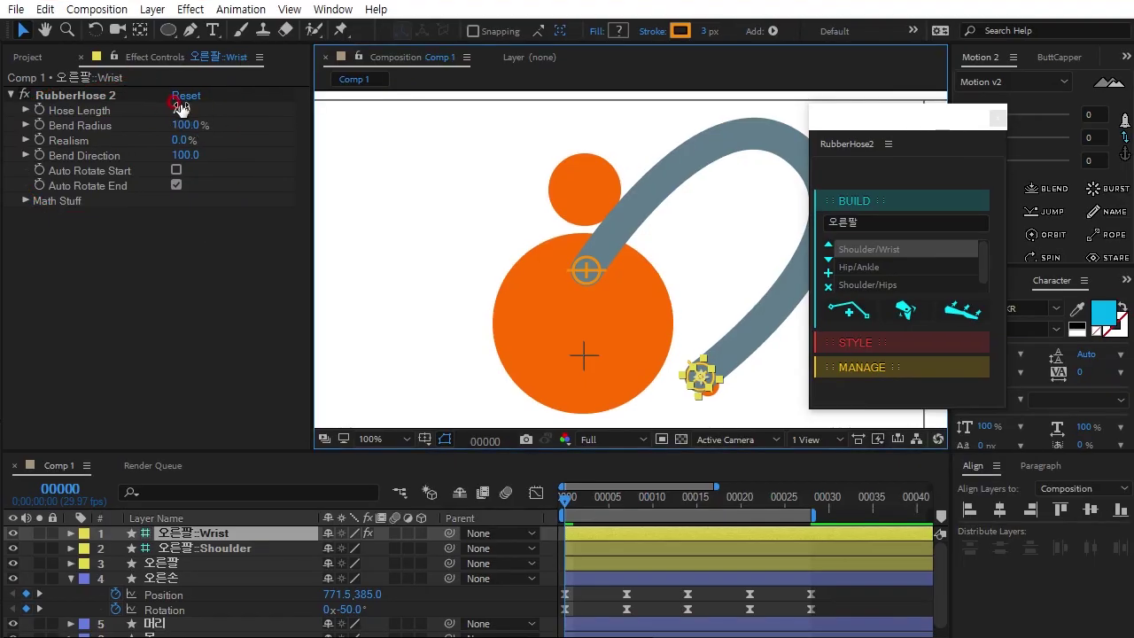
{"action": "left_click_drag", "start_coordinate": [180, 108], "coordinate": [146, 112]}
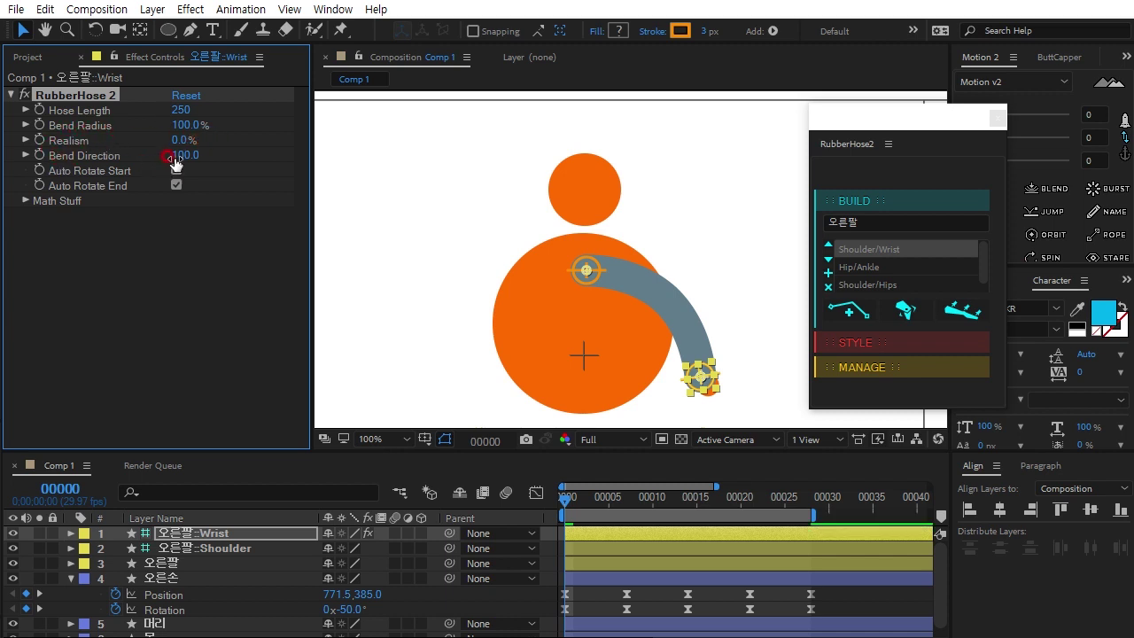
{"action": "left_click_drag", "start_coordinate": [171, 157], "coordinate": [41, 186]}
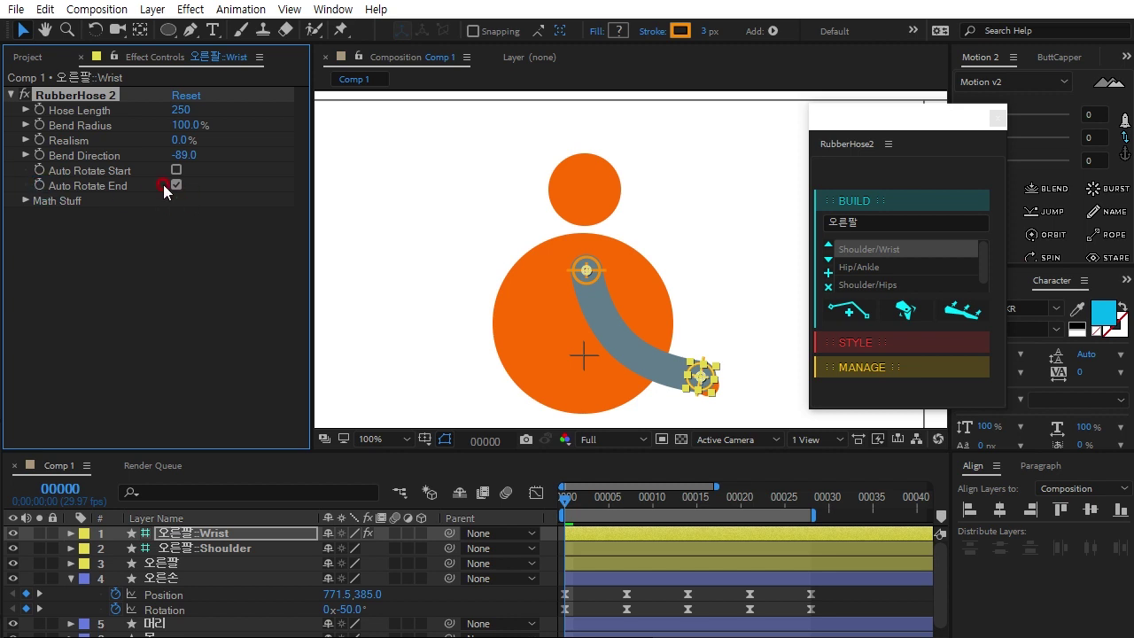
{"action": "left_click", "coordinate": [57, 128]}
{"action": "left_click_drag", "start_coordinate": [186, 125], "coordinate": [131, 141]}
{"action": "left_click", "coordinate": [615, 333]}
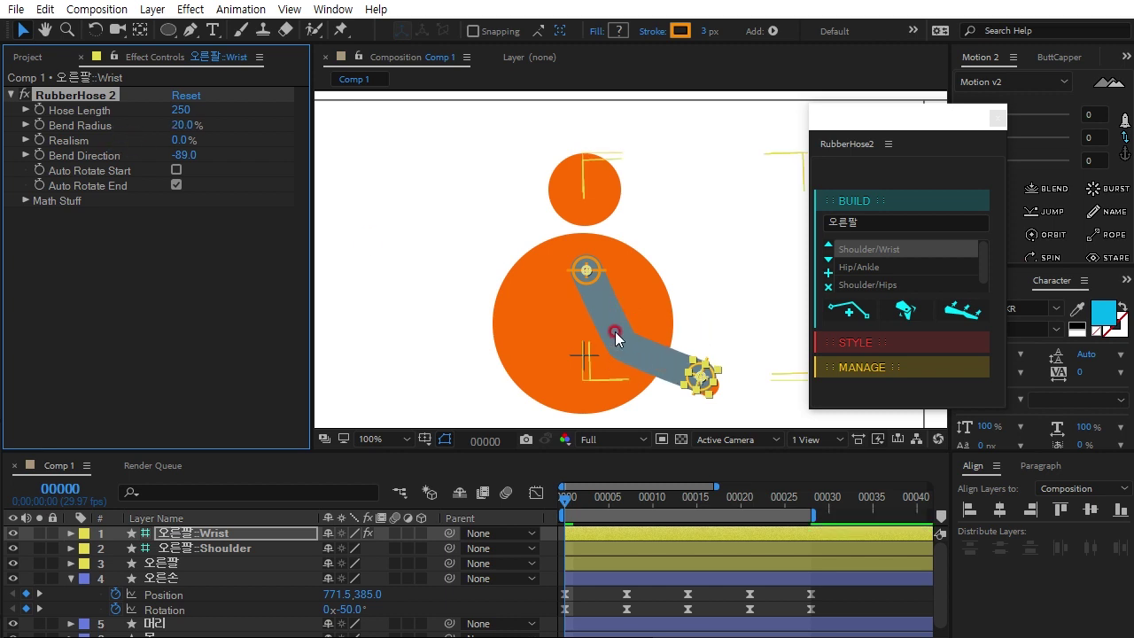
{"action": "left_click", "coordinate": [602, 525]}
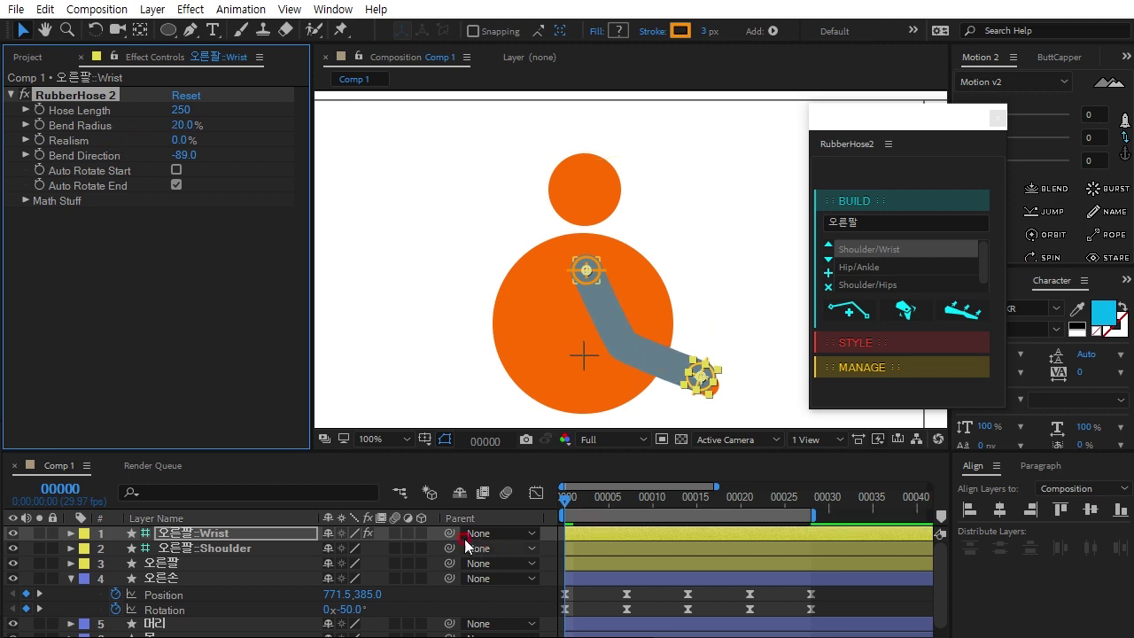
Adjust the arm's Realism amount in Effect Controls
{"action": "left_click", "coordinate": [165, 201]}
{"action": "left_click_drag", "start_coordinate": [174, 136], "coordinate": [110, 154]}
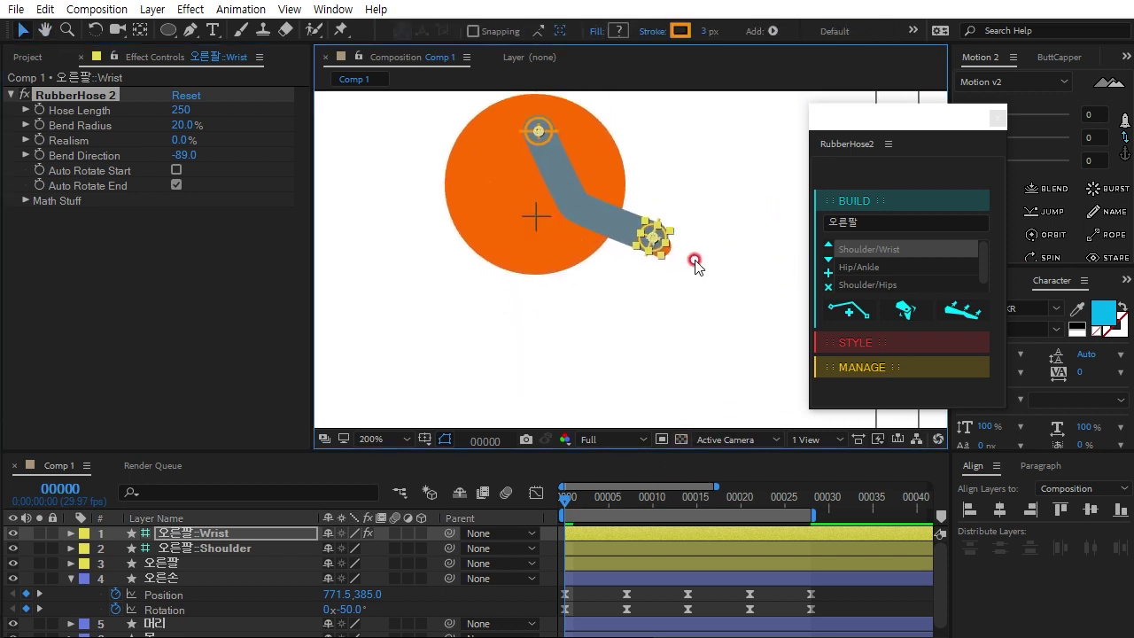
{"action": "scroll", "coordinate": [656, 266], "scroll_direction": "up", "scroll_amount": 2}
{"action": "left_click_drag", "start_coordinate": [583, 278], "coordinate": [573, 253]}
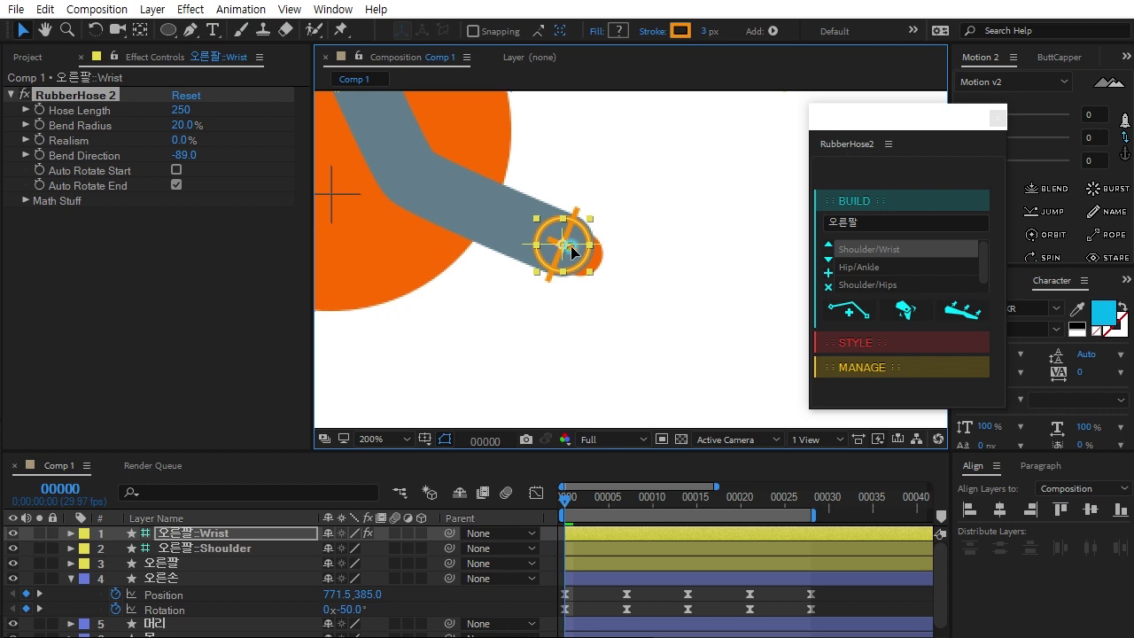
Parent 오른팔::Wrist to the 오른손 layer and preview the swinging arm
{"action": "left_click", "coordinate": [270, 550]}
{"action": "left_click", "coordinate": [231, 534]}
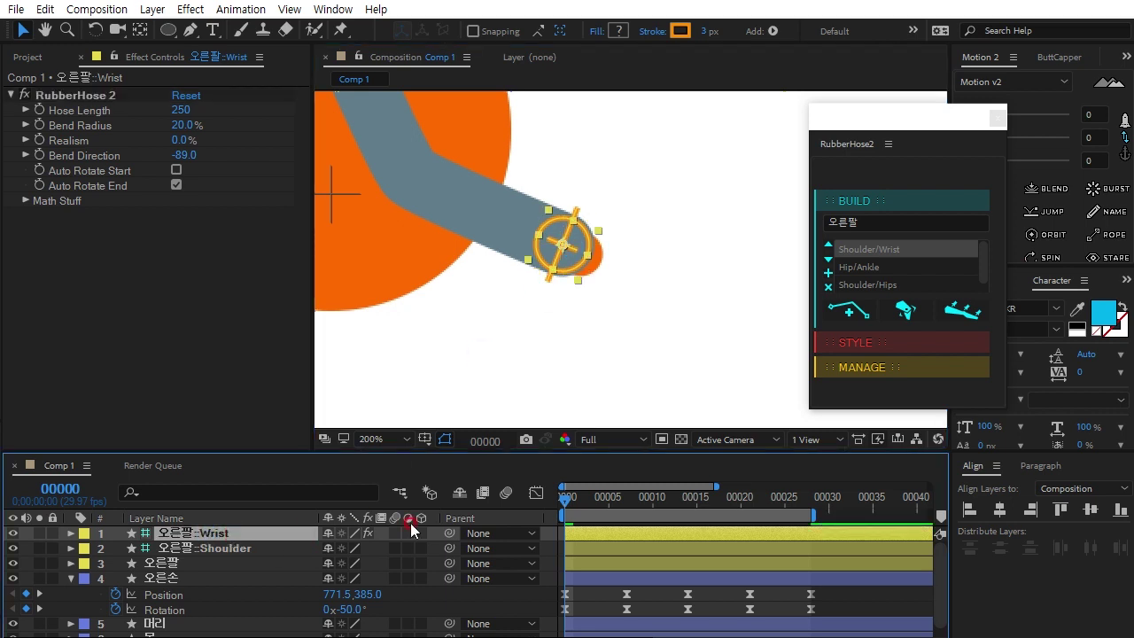
{"action": "left_click_drag", "start_coordinate": [474, 450], "coordinate": [474, 418]}
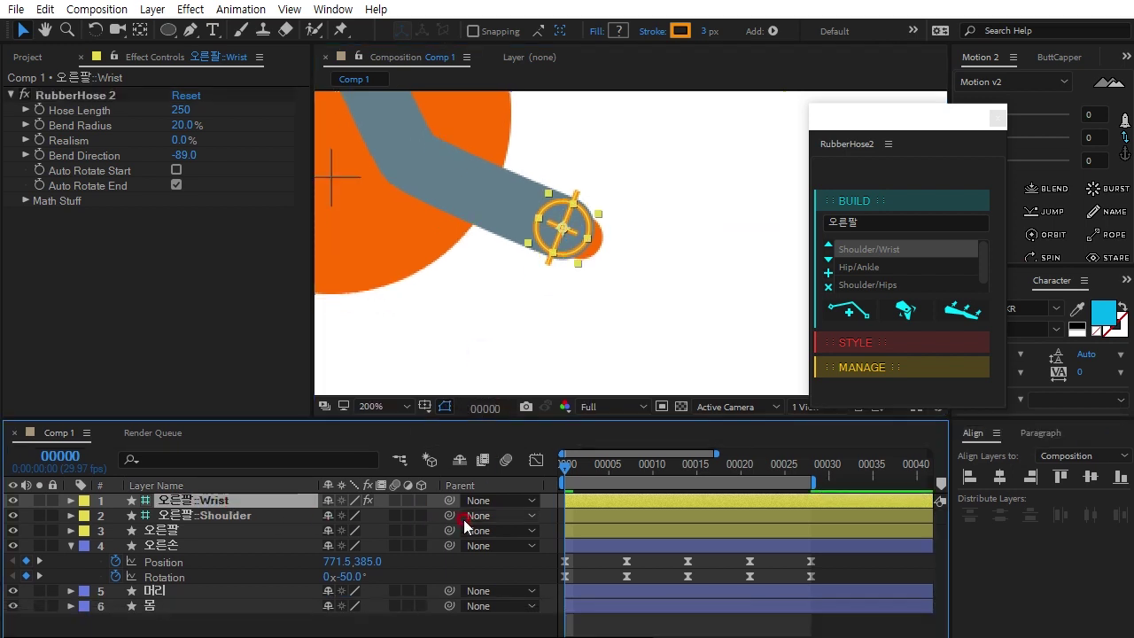
{"action": "mouse_move", "coordinate": [449, 500]}
{"action": "left_mouse_down"}
{"action": "mouse_move", "coordinate": [175, 550]}
{"action": "mouse_move", "coordinate": [247, 550]}
{"action": "left_mouse_up"}
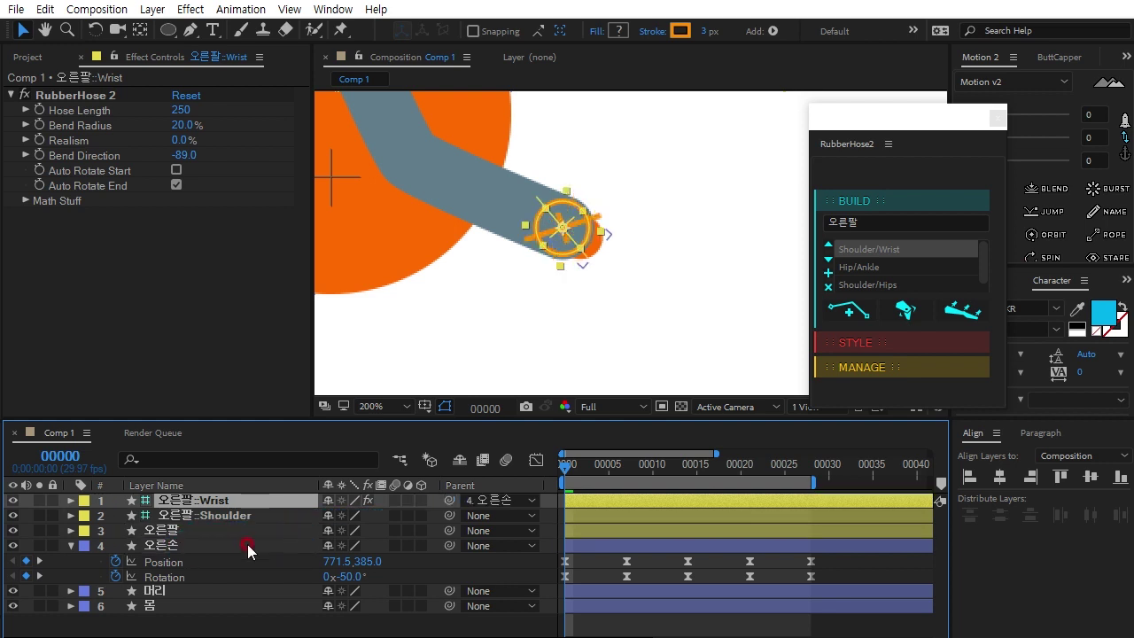
{"action": "scroll", "coordinate": [585, 317], "scroll_direction": "down", "scroll_amount": 1}
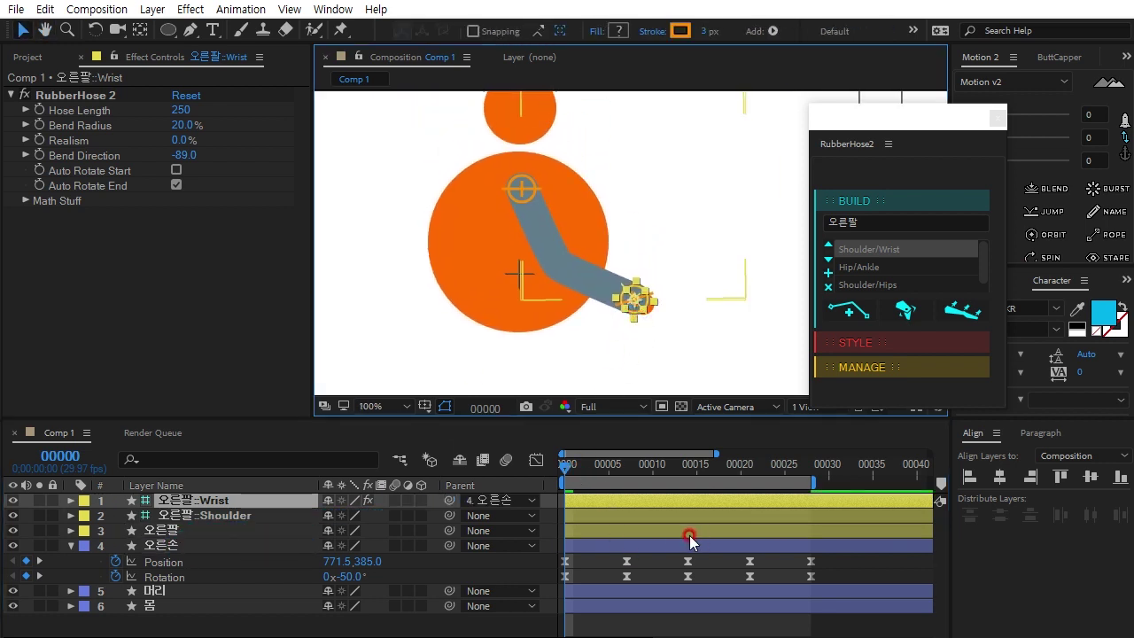
{"action": "key", "text": "space"}
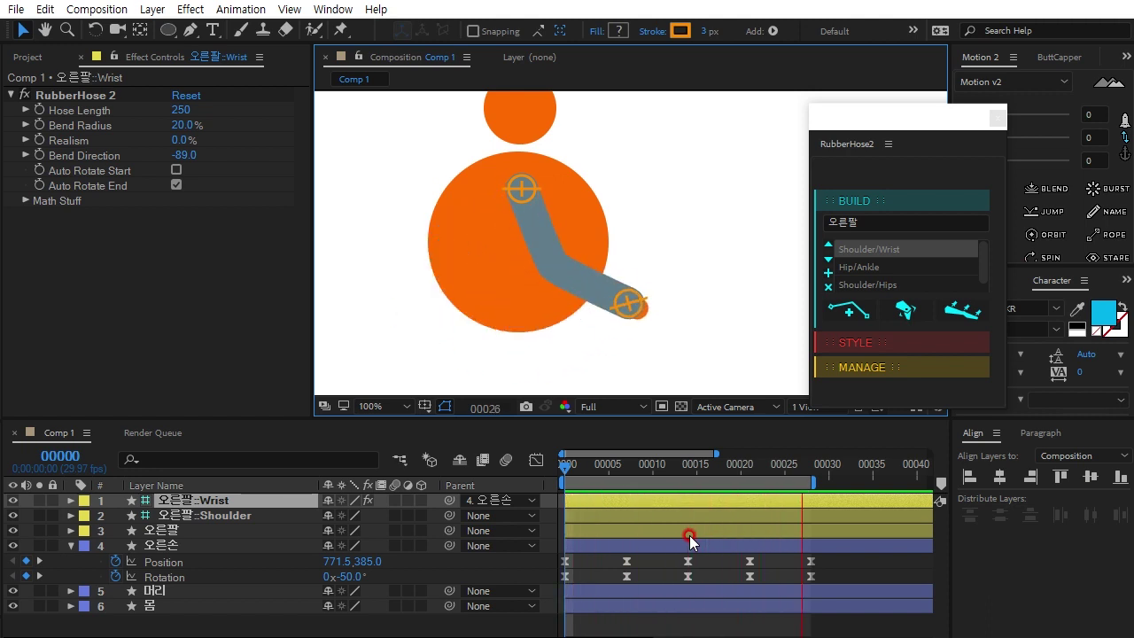
{"action": "key", "text": "space"}
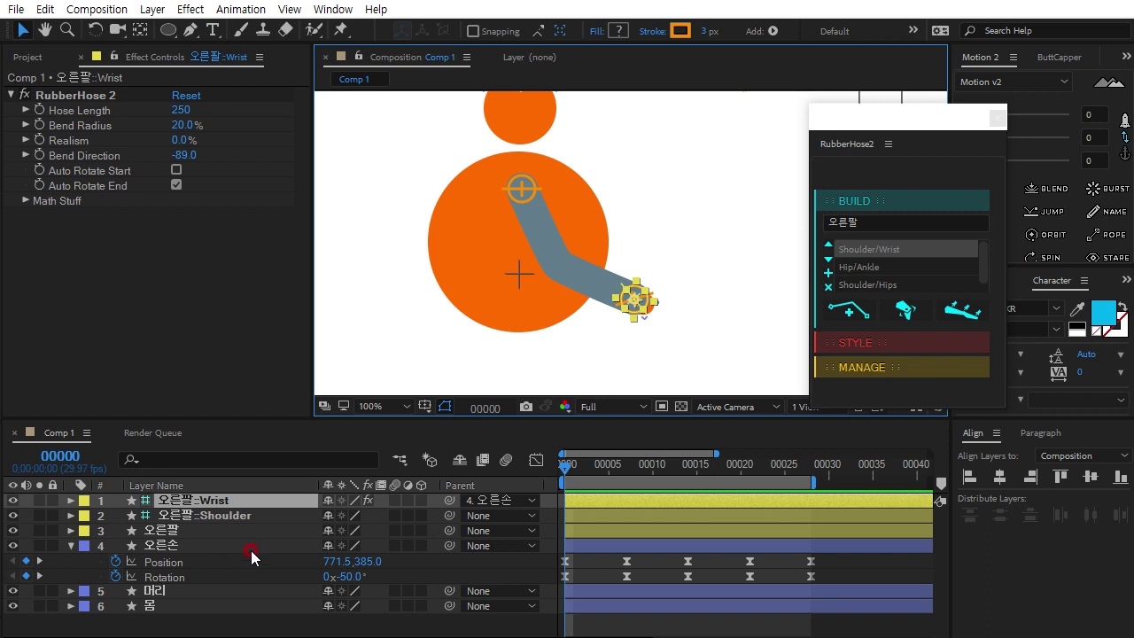
{"action": "left_click", "coordinate": [171, 531]}
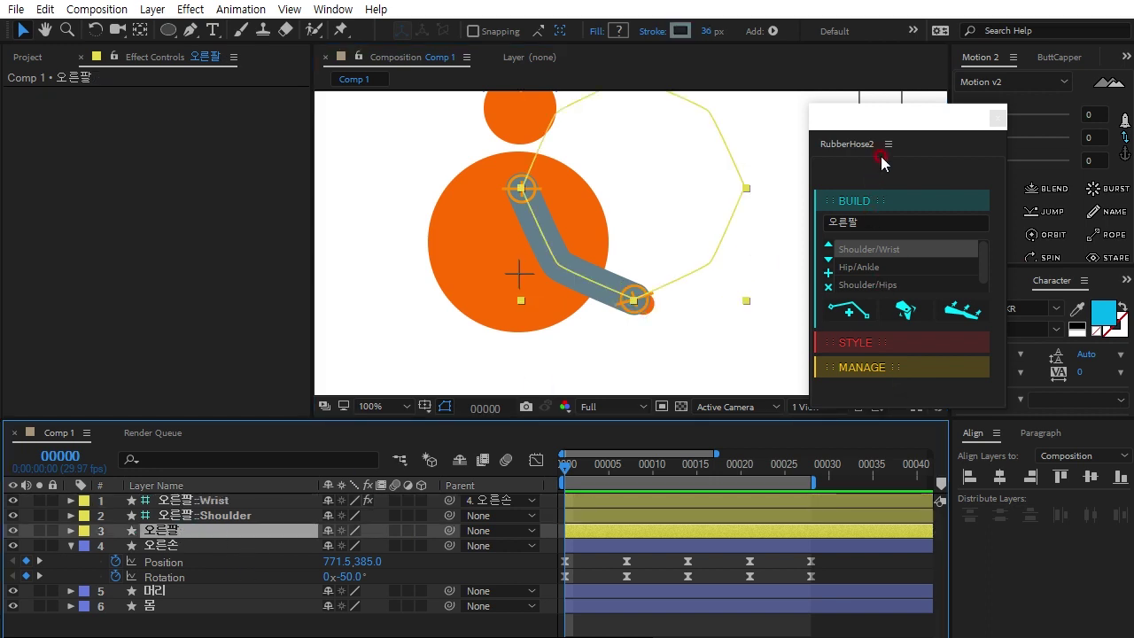
Apply the _Tapered Hose style to the 오른팔 arm
{"action": "left_click_drag", "start_coordinate": [860, 106], "coordinate": [828, 74]}
{"action": "left_click", "coordinate": [823, 310]}
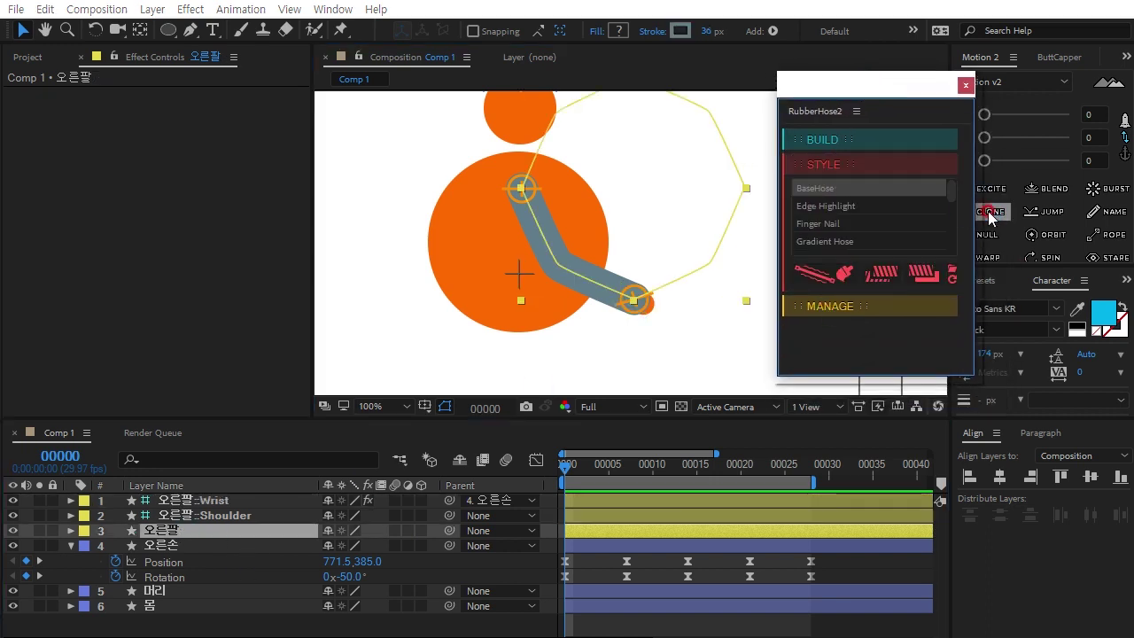
{"action": "left_click_drag", "start_coordinate": [955, 195], "coordinate": [952, 248]}
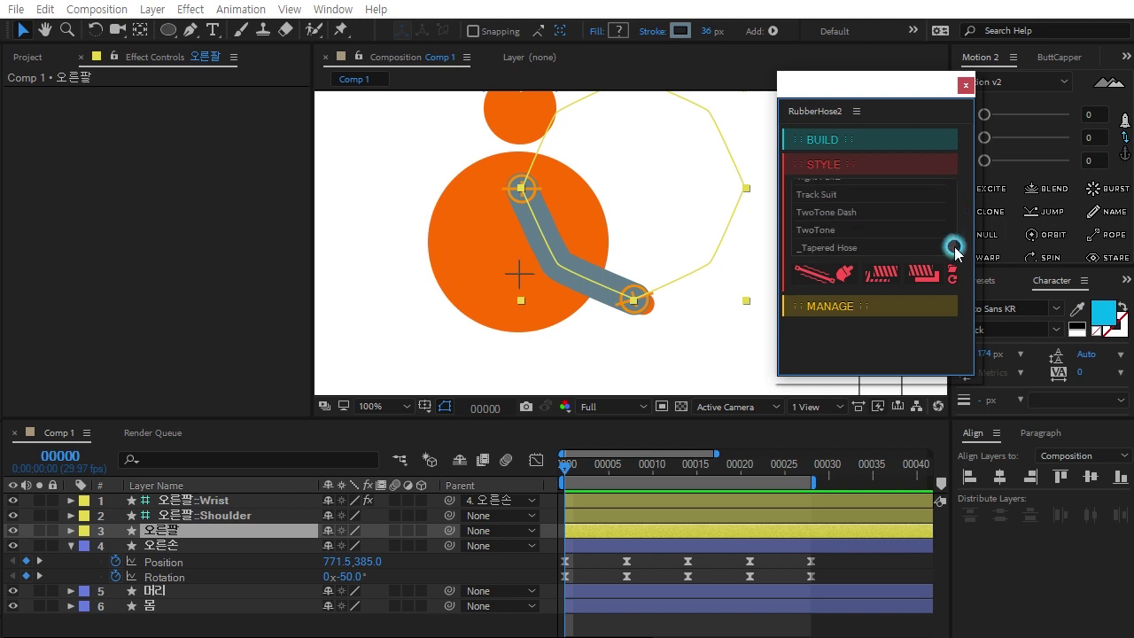
{"action": "left_click", "coordinate": [824, 250]}
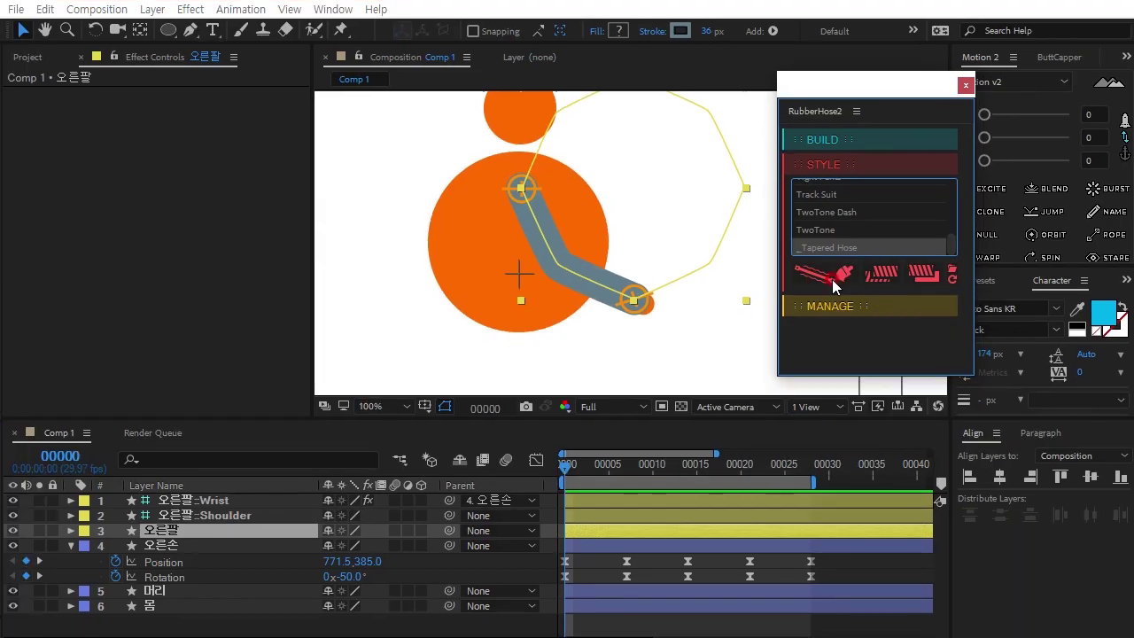
{"action": "left_click", "coordinate": [815, 273]}
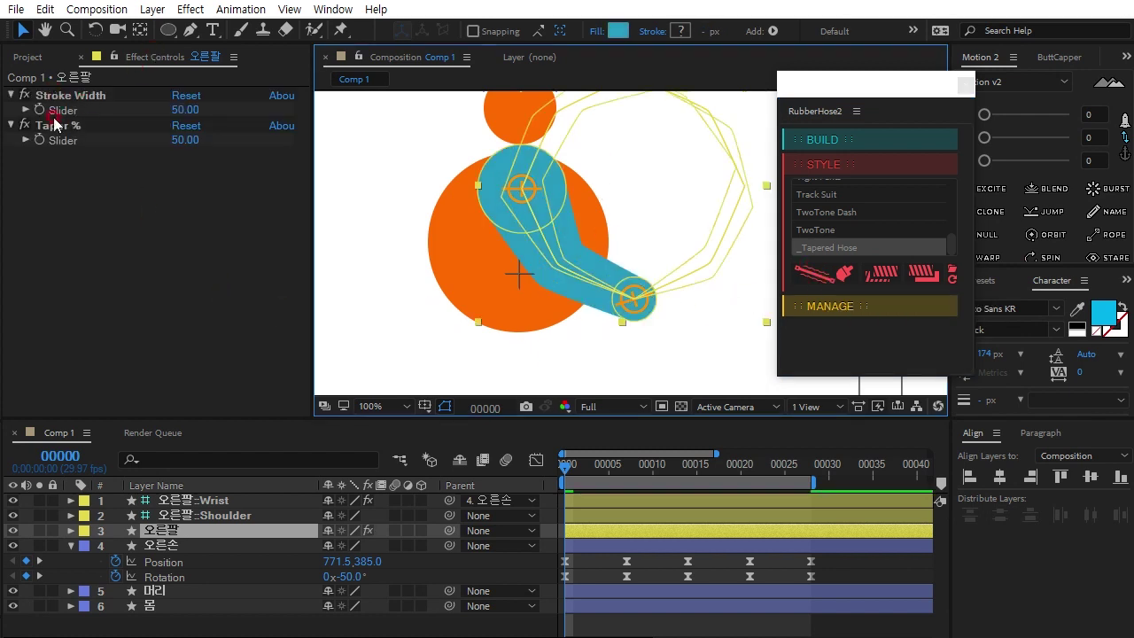
Set the arm's Stroke Width to 21 and Taper to 47%
{"action": "mouse_move", "coordinate": [177, 109]}
{"action": "left_mouse_down"}
{"action": "mouse_move", "coordinate": [152, 110]}
{"action": "mouse_move", "coordinate": [177, 137]}
{"action": "left_mouse_up"}
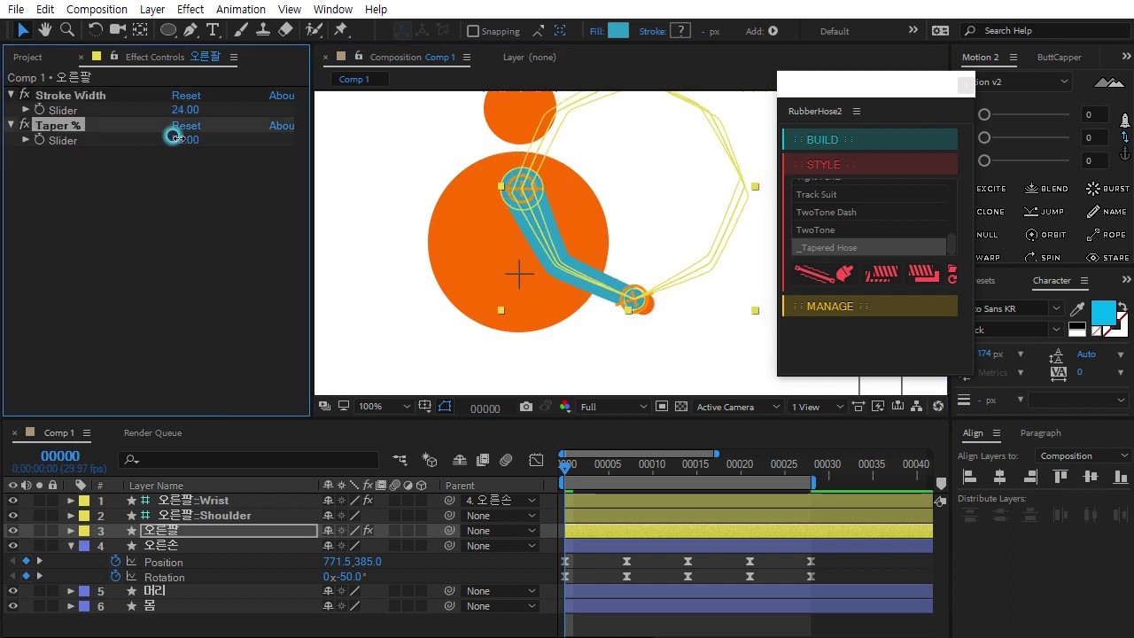
{"action": "scroll", "coordinate": [585, 275], "scroll_direction": "up", "scroll_amount": 1}
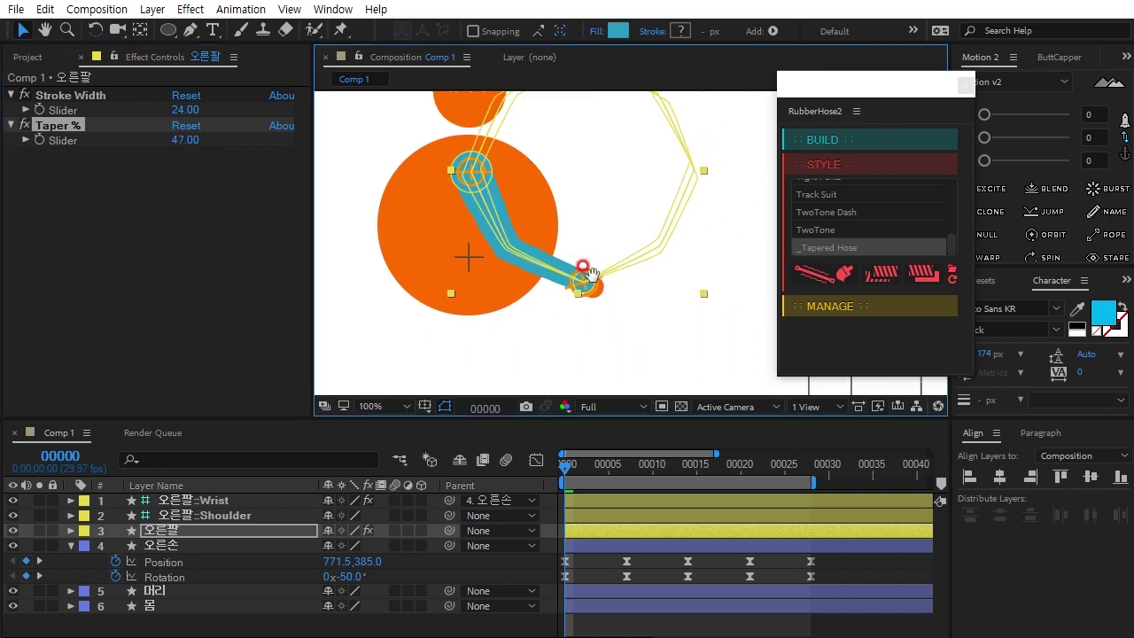
{"action": "scroll", "coordinate": [567, 278], "scroll_direction": "up", "scroll_amount": 1}
{"action": "left_click_drag", "start_coordinate": [567, 277], "coordinate": [585, 280]}
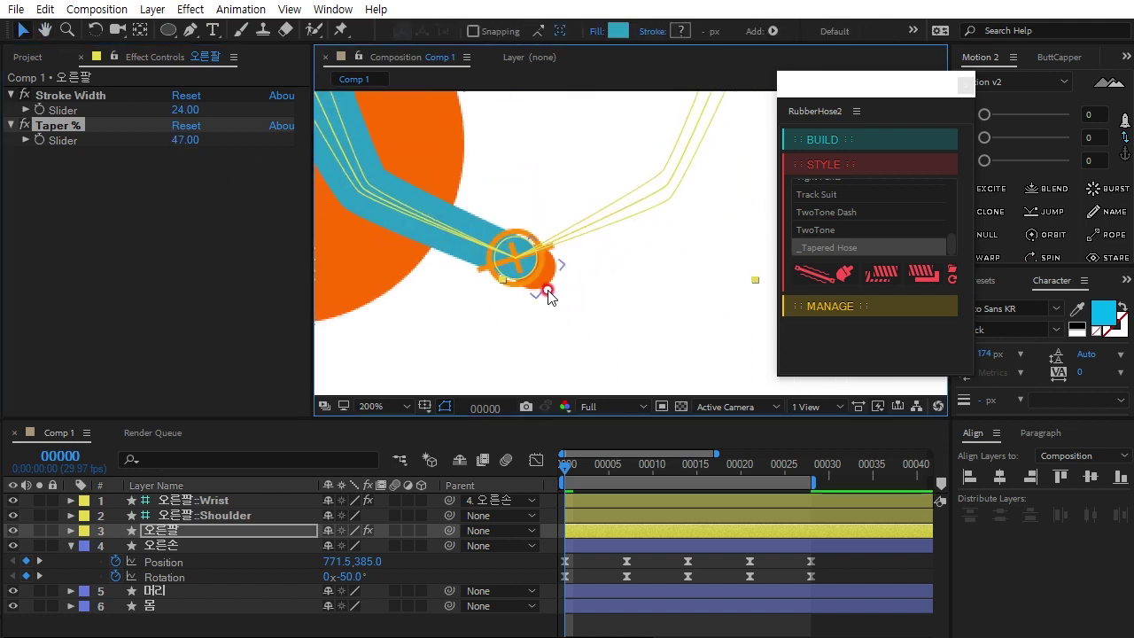
{"action": "left_click_drag", "start_coordinate": [179, 108], "coordinate": [180, 111]}
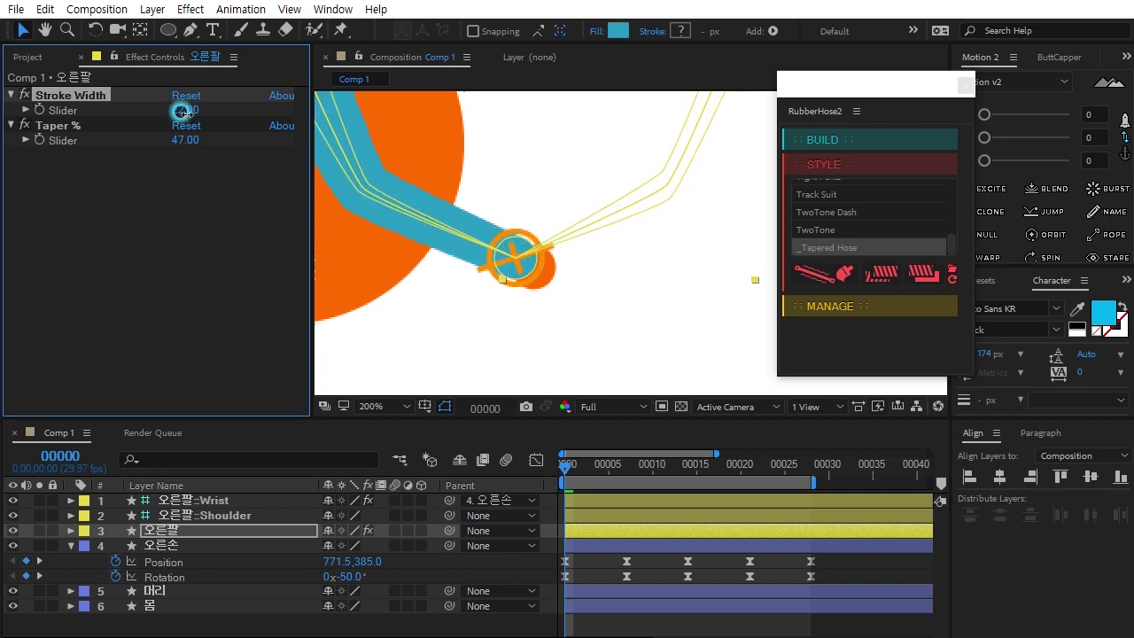
{"action": "left_click_drag", "start_coordinate": [180, 110], "coordinate": [181, 109]}
{"action": "scroll", "coordinate": [560, 257], "scroll_direction": "down", "scroll_amount": 1}
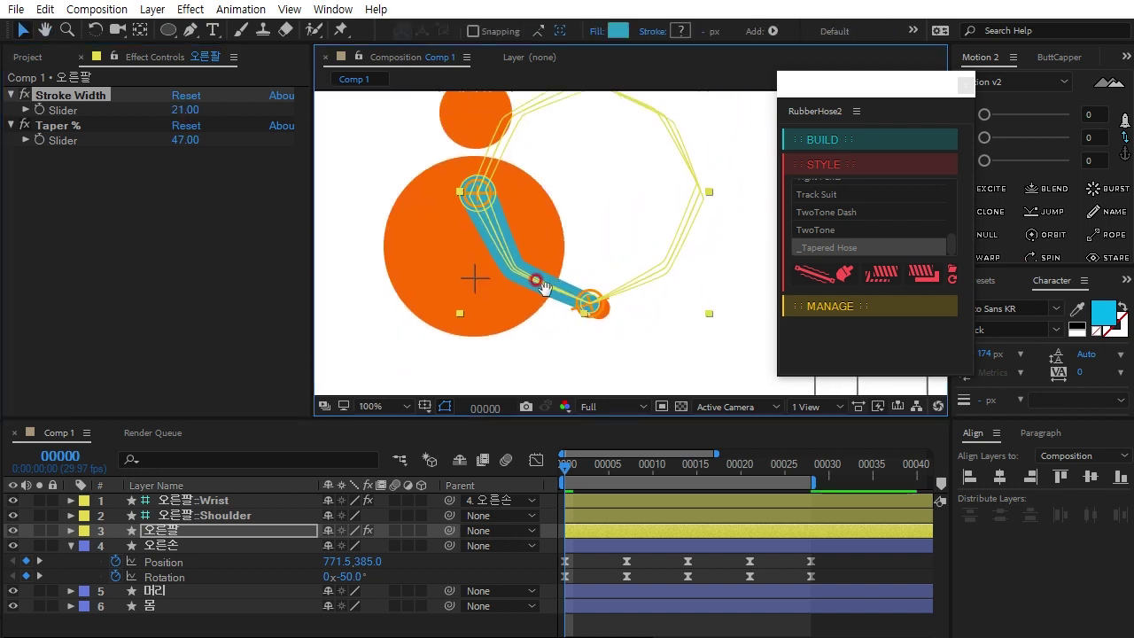
Darken the 오른팔 arm fill to a deep golden orange, D38B0E
{"action": "left_click", "coordinate": [615, 31]}
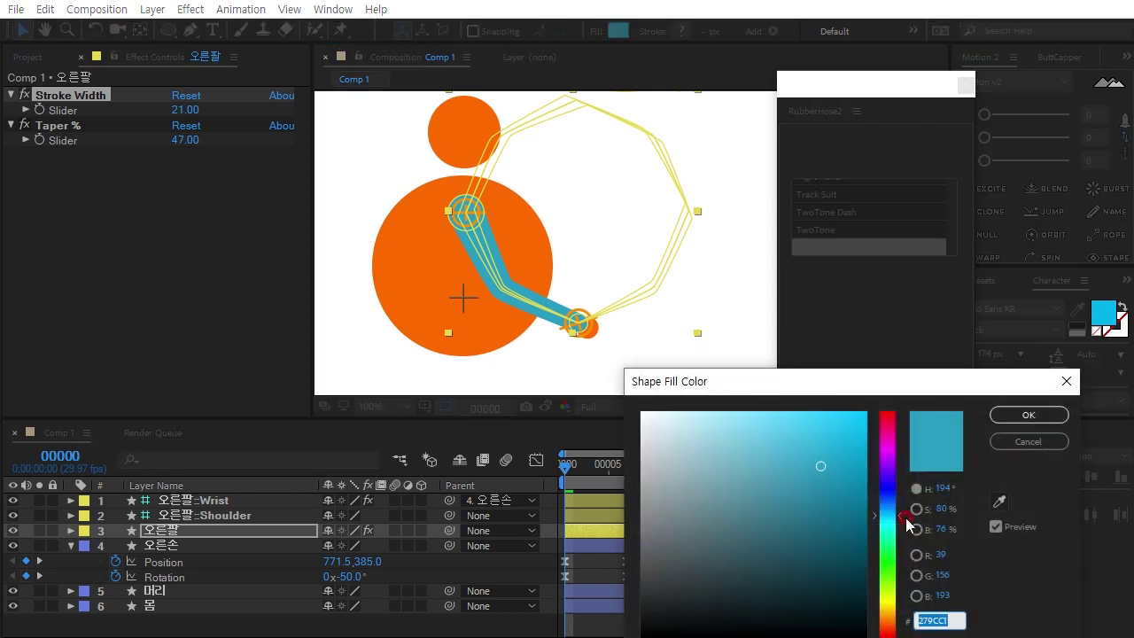
{"action": "left_click_drag", "start_coordinate": [902, 522], "coordinate": [893, 609]}
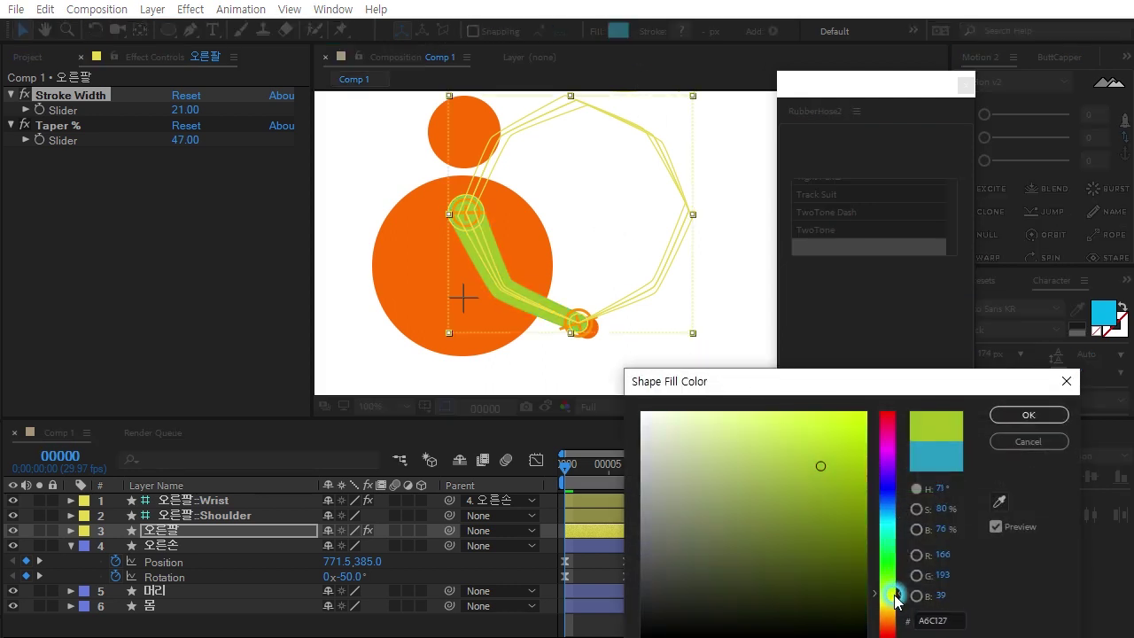
{"action": "left_click_drag", "start_coordinate": [871, 381], "coordinate": [873, 209]}
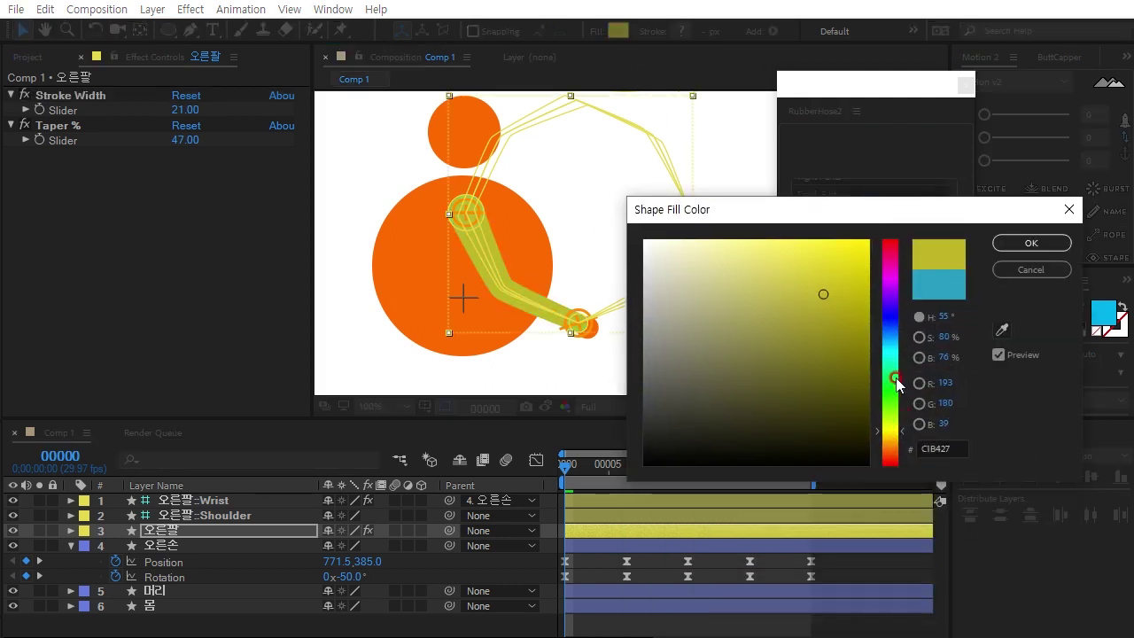
{"action": "left_click_drag", "start_coordinate": [829, 246], "coordinate": [786, 234]}
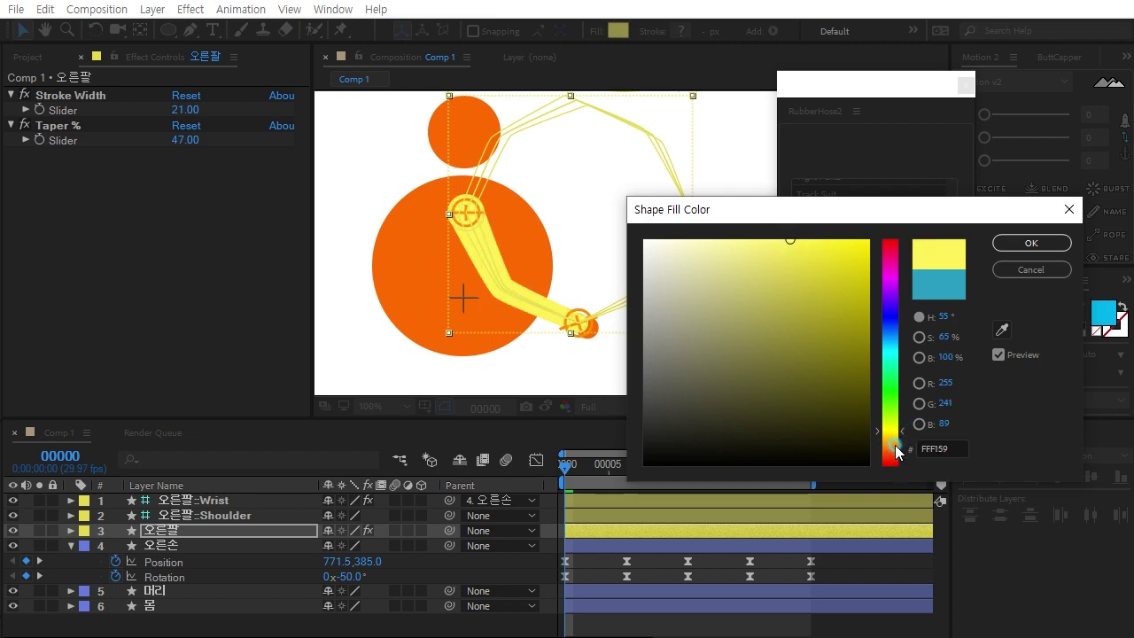
{"action": "left_click_drag", "start_coordinate": [902, 437], "coordinate": [899, 440]}
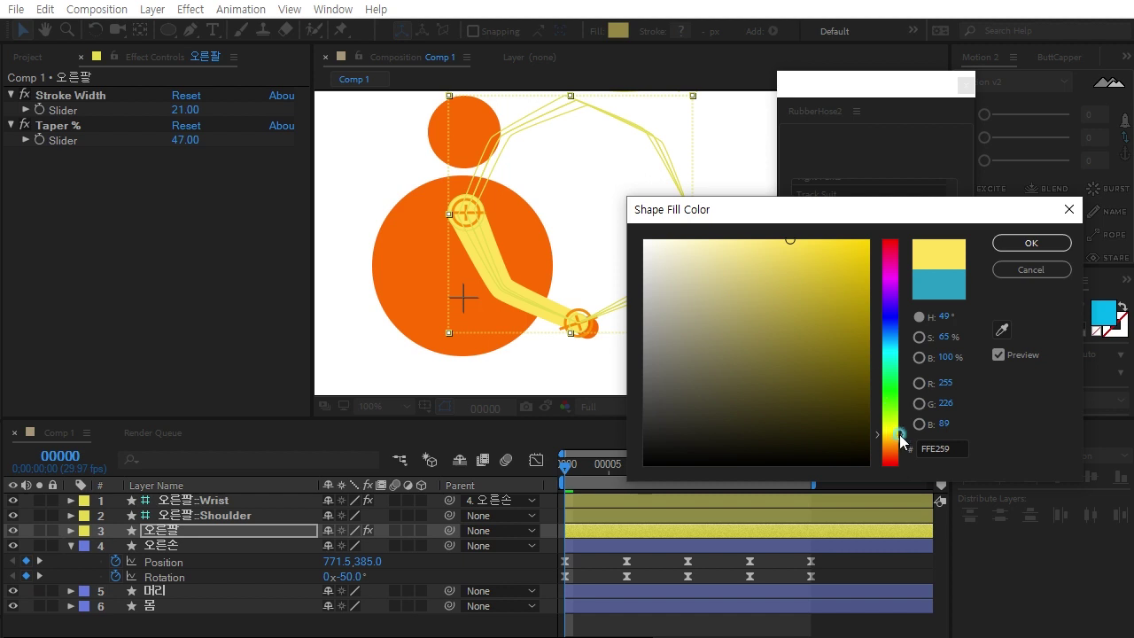
{"action": "left_click_drag", "start_coordinate": [902, 438], "coordinate": [900, 445]}
{"action": "left_click_drag", "start_coordinate": [838, 238], "coordinate": [846, 237]}
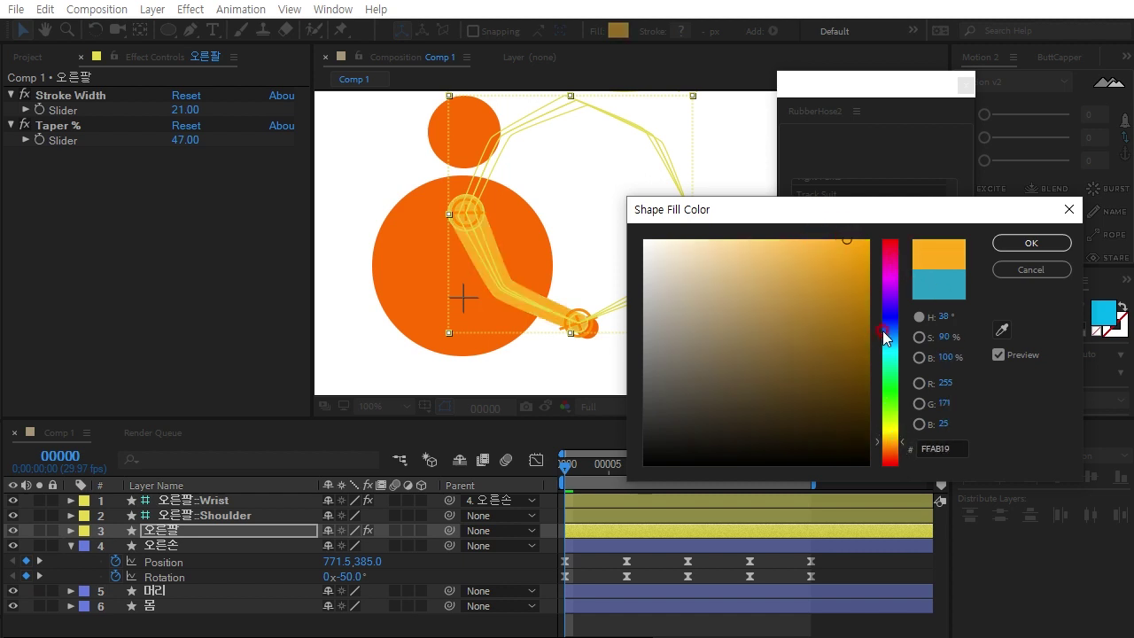
{"action": "left_click_drag", "start_coordinate": [859, 301], "coordinate": [854, 278]}
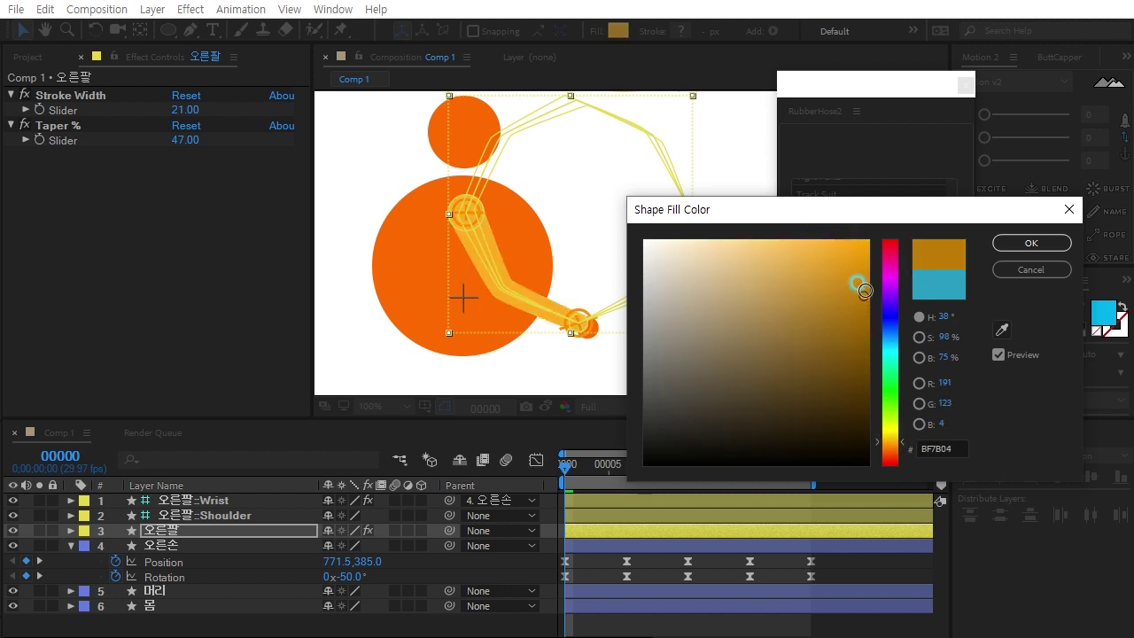
{"action": "left_click", "coordinate": [1025, 267]}
Sample the arm's colour onto the 오른손 hand fill, then preview the arm swing
{"action": "left_click", "coordinate": [192, 545]}
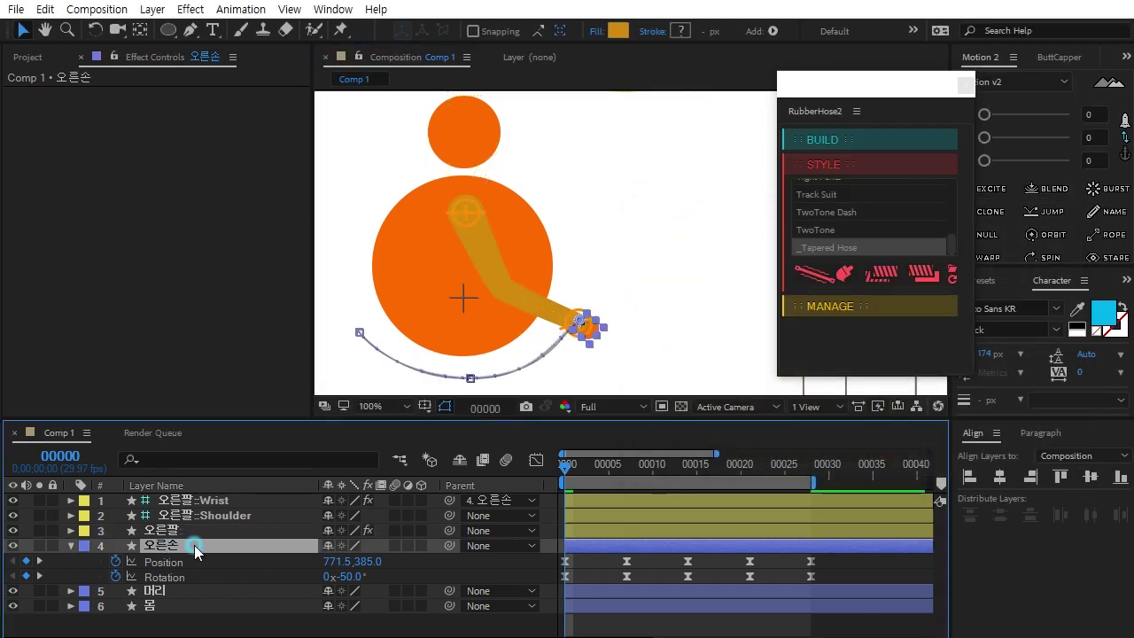
{"action": "left_click", "coordinate": [612, 32]}
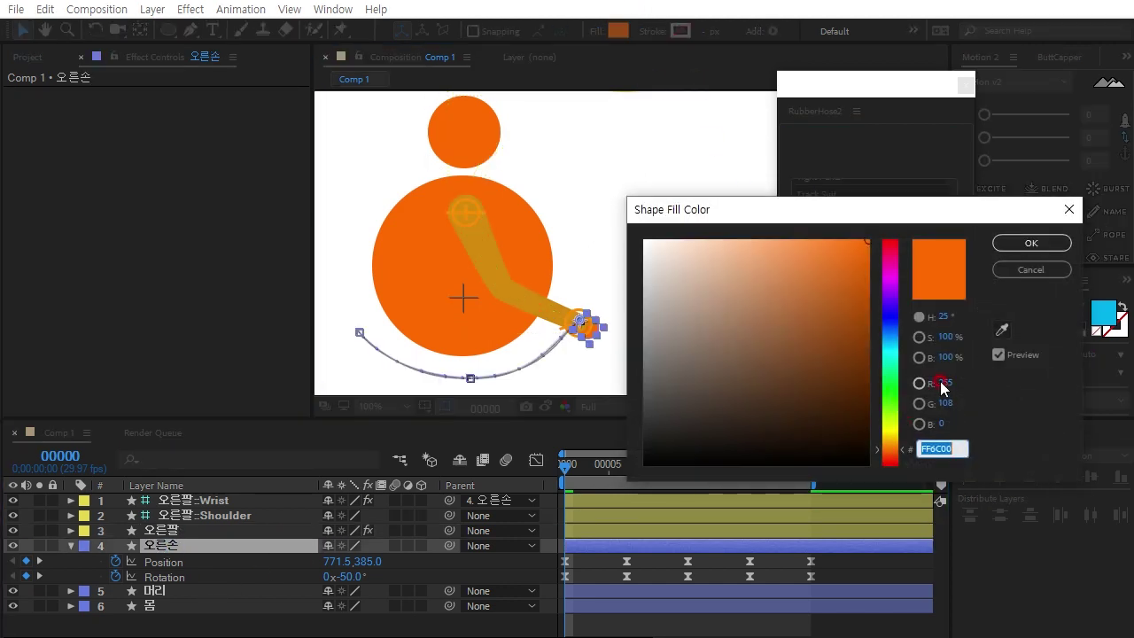
{"action": "left_click", "coordinate": [1001, 331]}
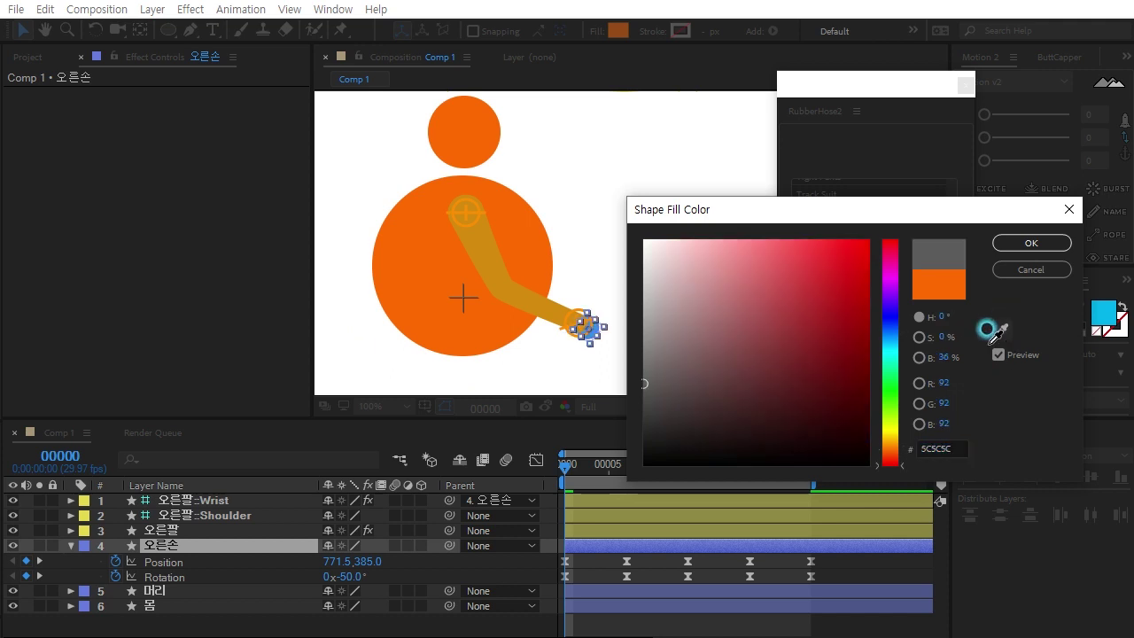
{"action": "left_click", "coordinate": [486, 246]}
{"action": "left_click", "coordinate": [997, 249]}
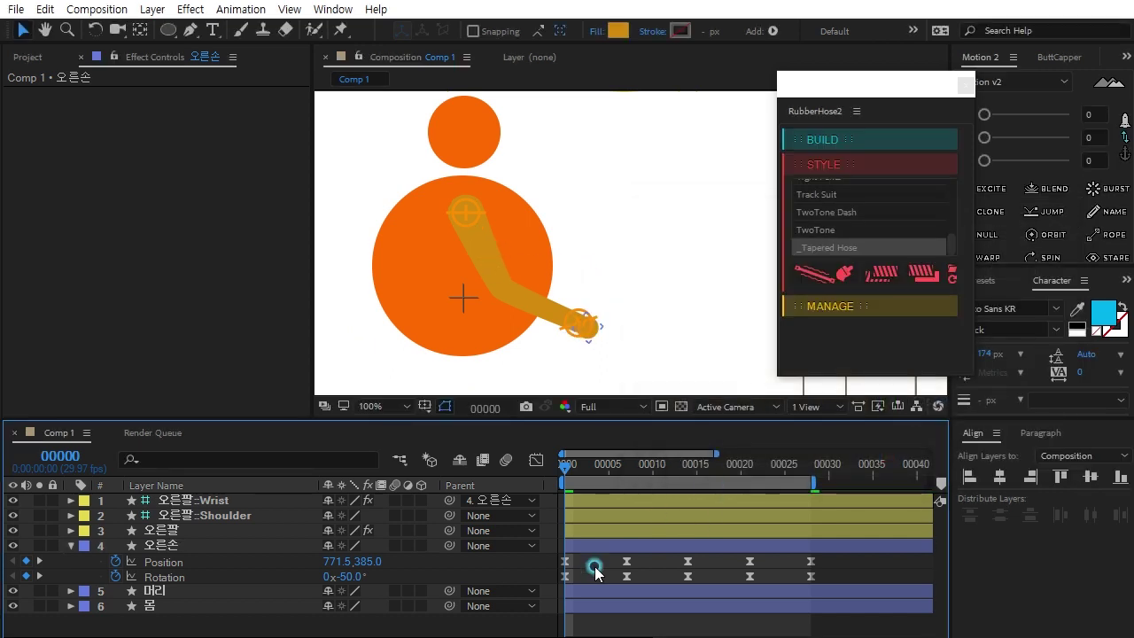
{"action": "left_click", "coordinate": [674, 626]}
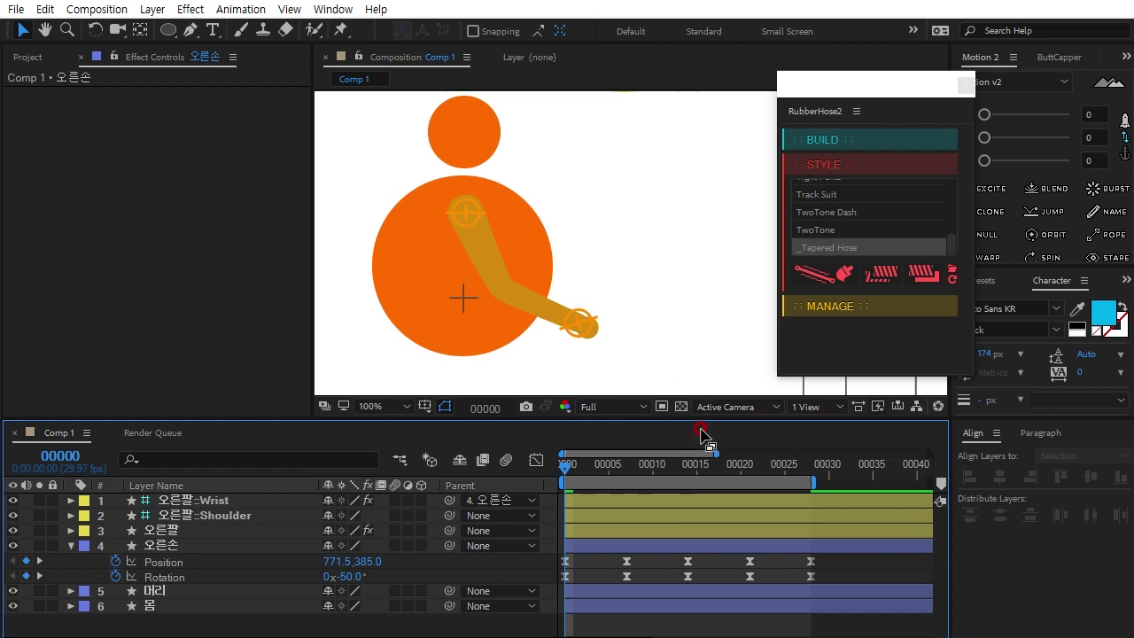
{"action": "key", "text": "space"}
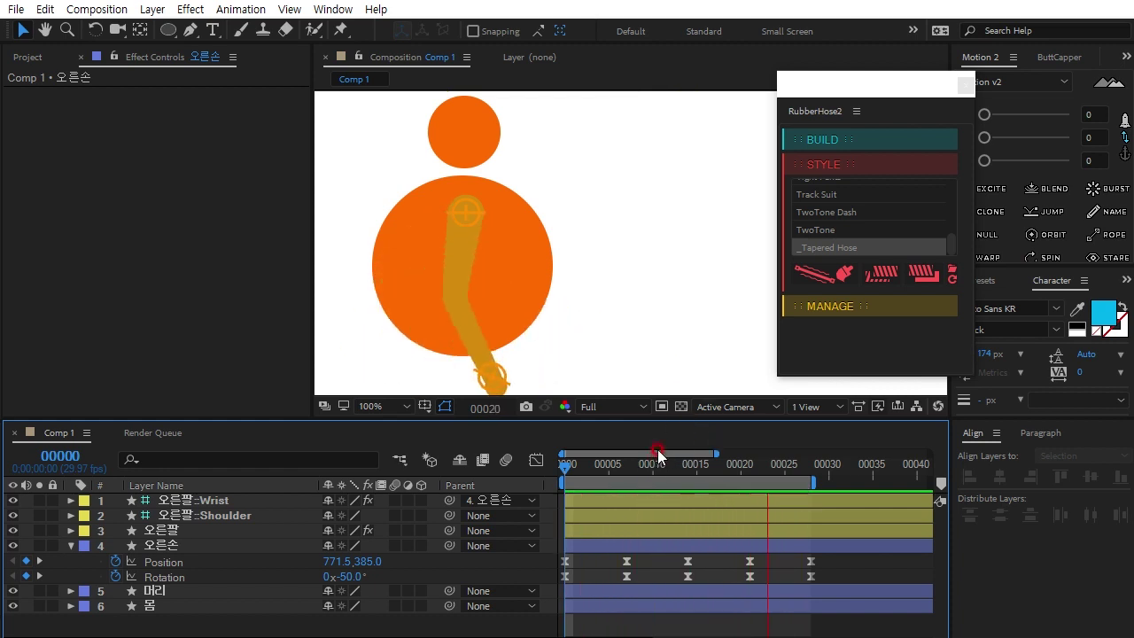
Duplicate the 오른손 hand layer, name the copy 왼손, and drag it below 몸
{"action": "key", "text": "space"}
{"action": "left_click_drag", "start_coordinate": [641, 242], "coordinate": [692, 170]}
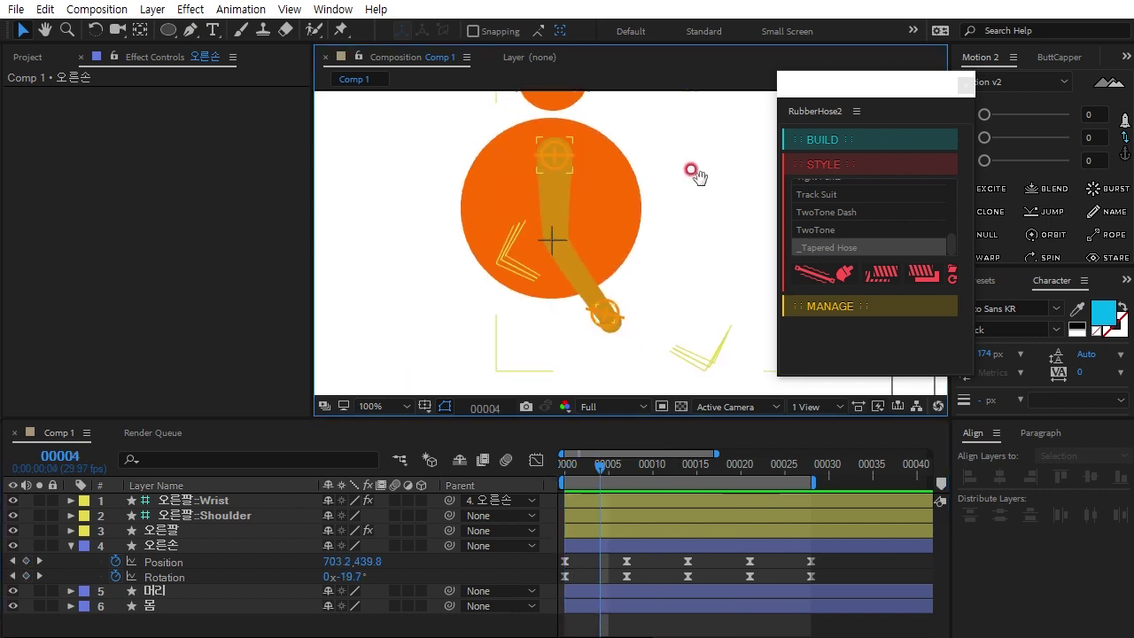
{"action": "left_click", "coordinate": [202, 572]}
{"action": "left_click", "coordinate": [173, 545]}
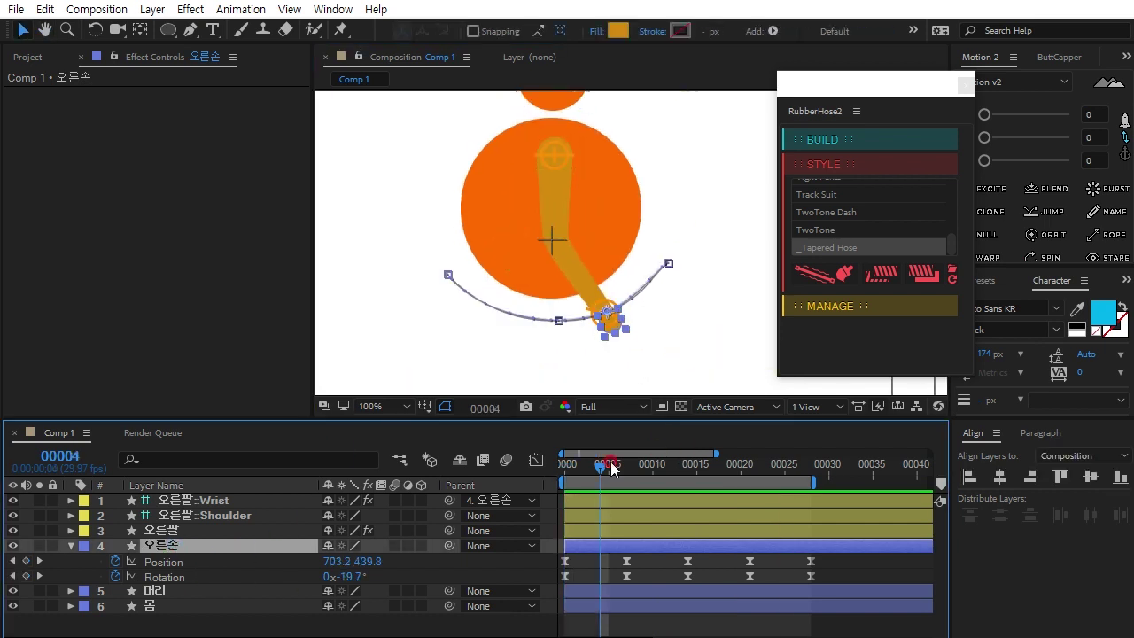
{"action": "key", "text": "ctrl+d"}
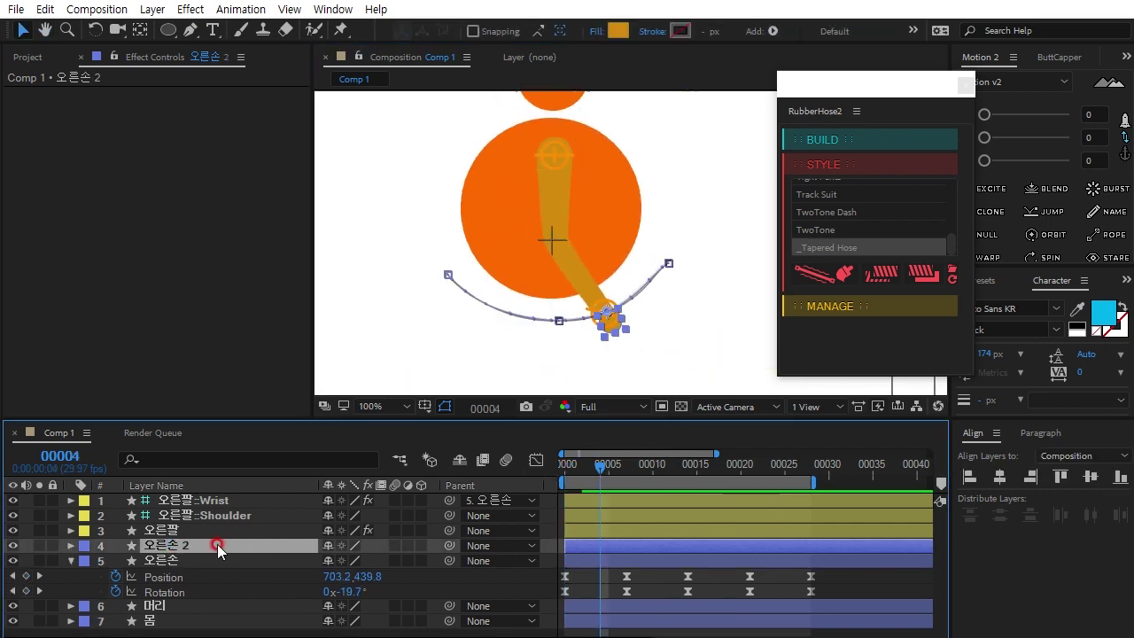
{"action": "key", "text": "Return"}
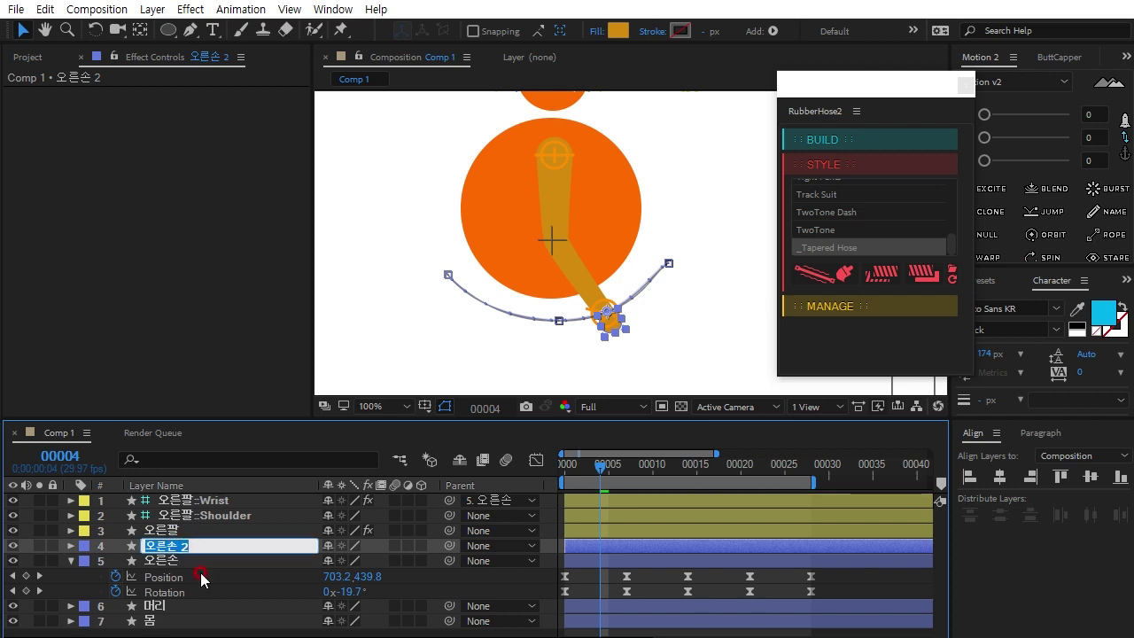
{"action": "type", "text": "dh"}
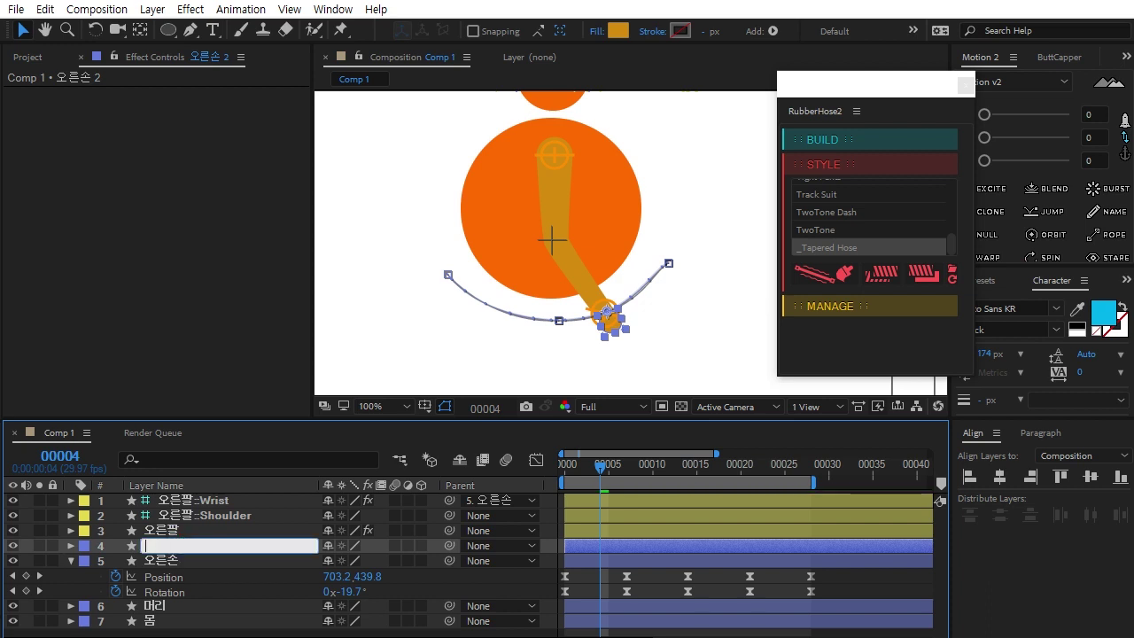
{"action": "type", "text": "lsths"}
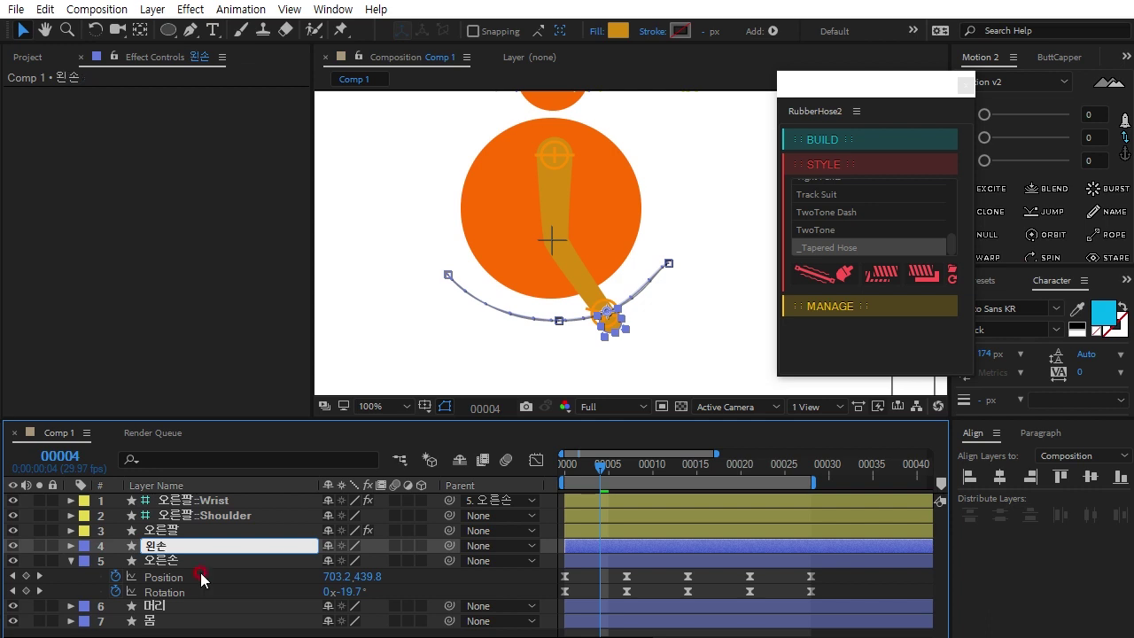
{"action": "left_click", "coordinate": [213, 545]}
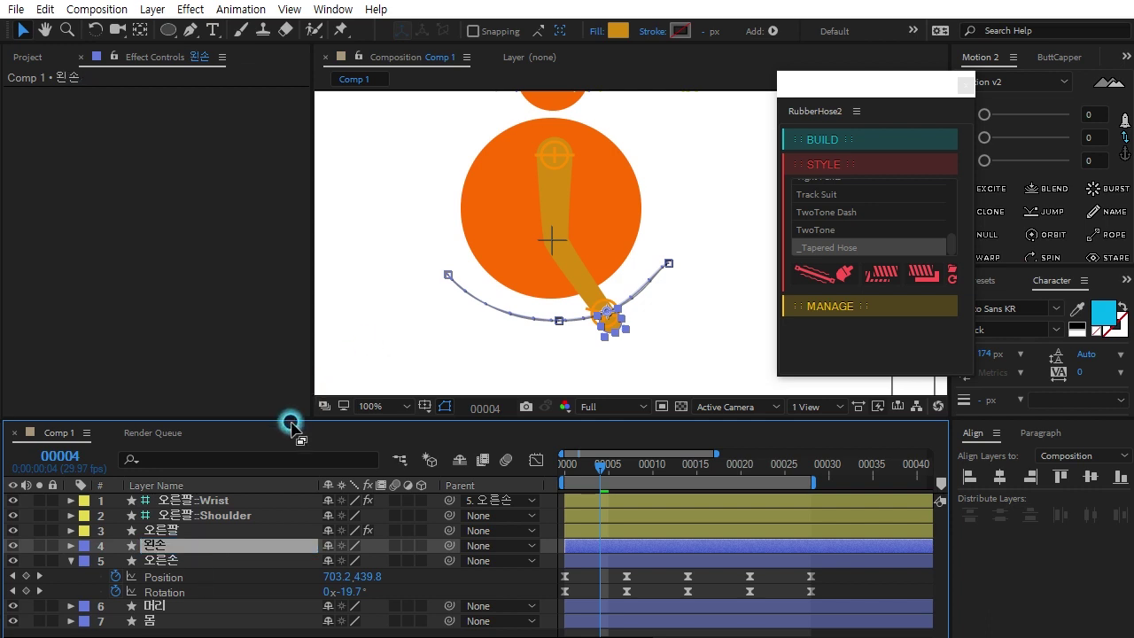
{"action": "left_click_drag", "start_coordinate": [299, 415], "coordinate": [319, 339]}
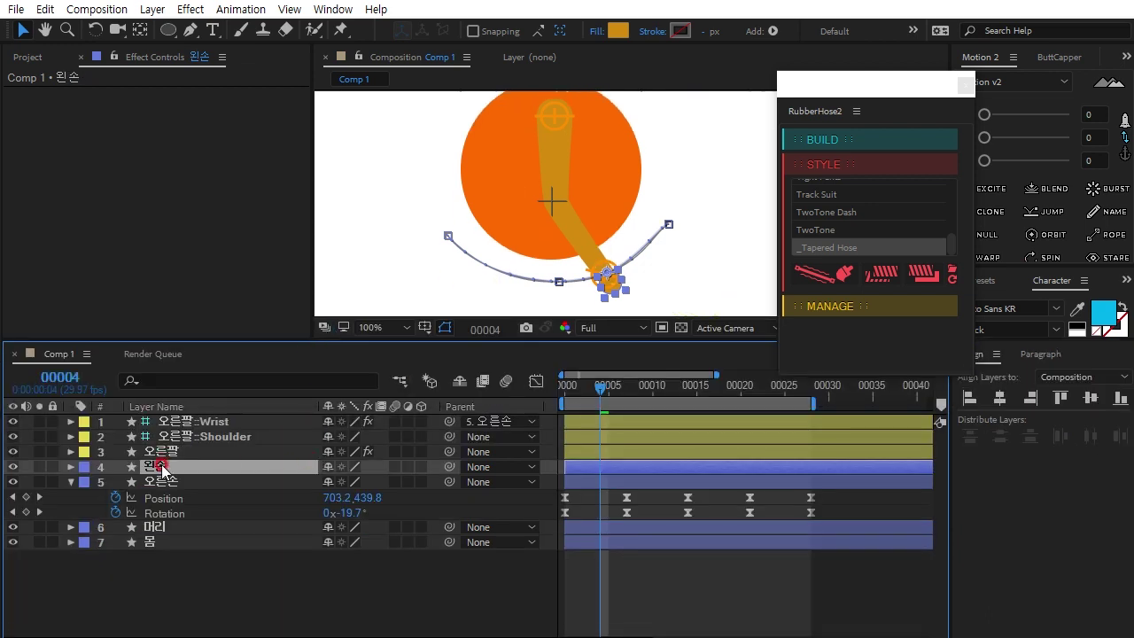
{"action": "left_click_drag", "start_coordinate": [157, 466], "coordinate": [157, 610]}
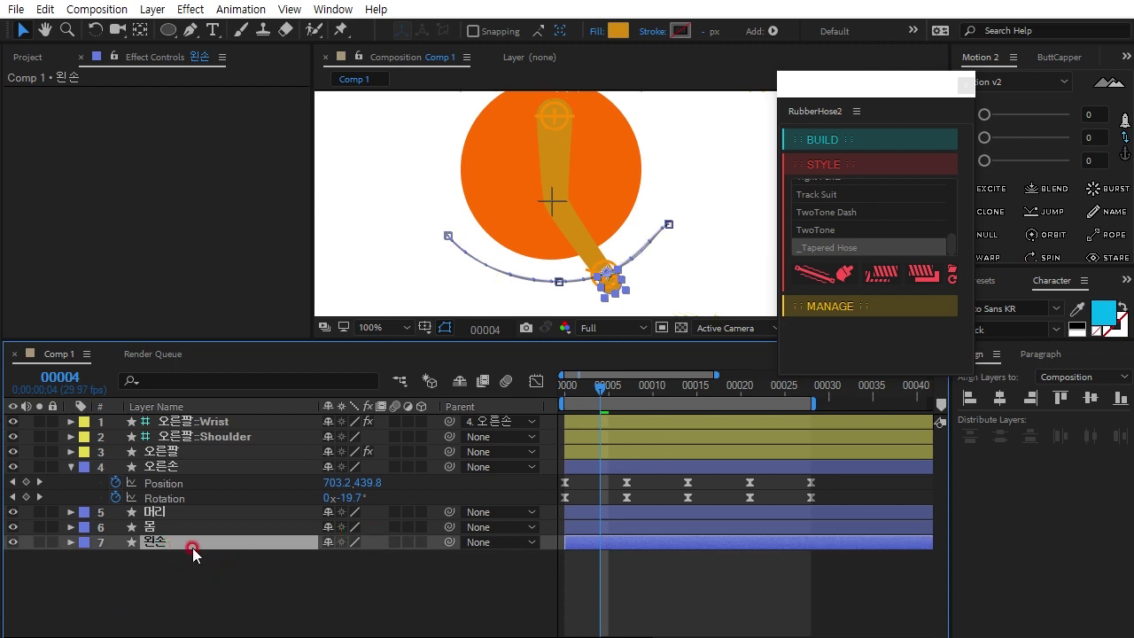
Shift all of 왼손's Position and Rotation keyframes to start at frame 14
{"action": "key", "text": "u"}
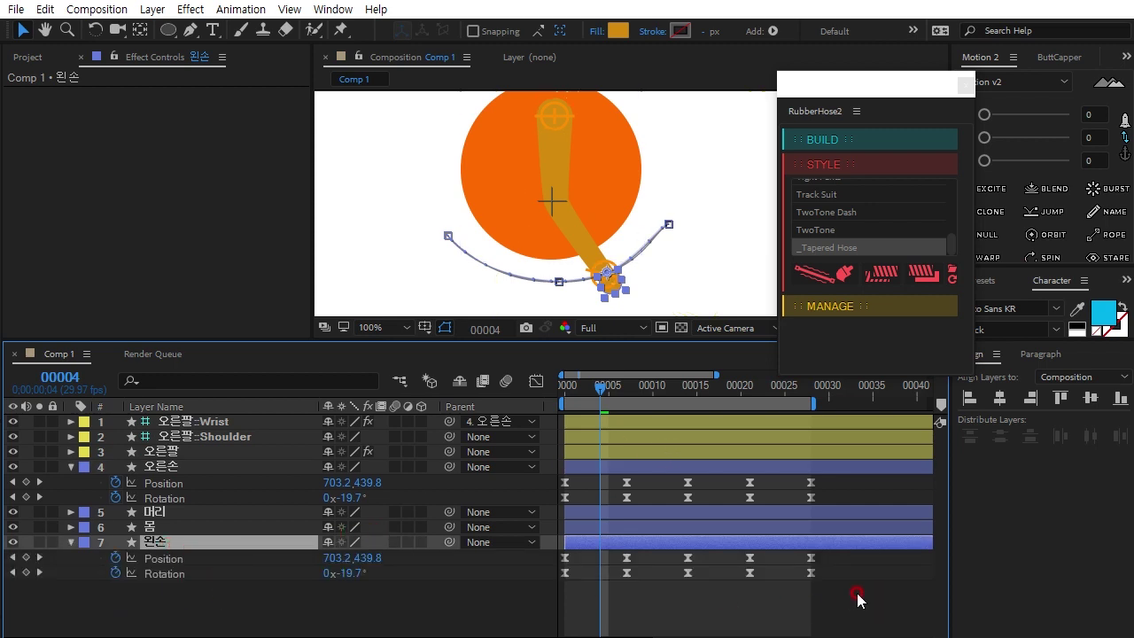
{"action": "left_click_drag", "start_coordinate": [857, 600], "coordinate": [558, 551]}
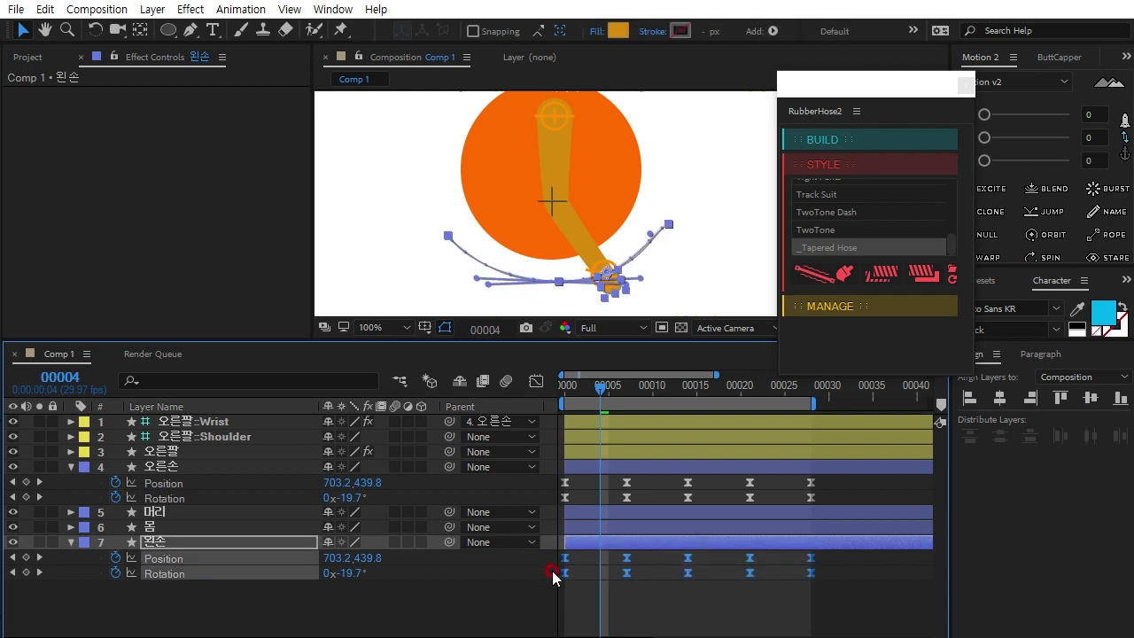
{"action": "left_click_drag", "start_coordinate": [601, 388], "coordinate": [689, 393]}
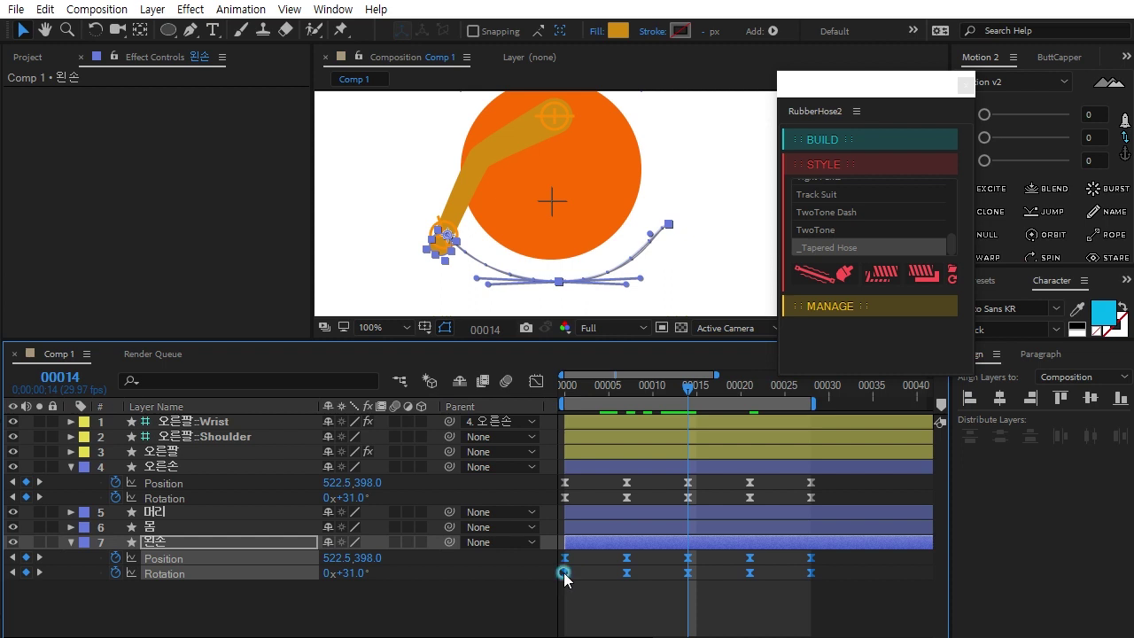
{"action": "left_click_drag", "start_coordinate": [564, 572], "coordinate": [688, 573]}
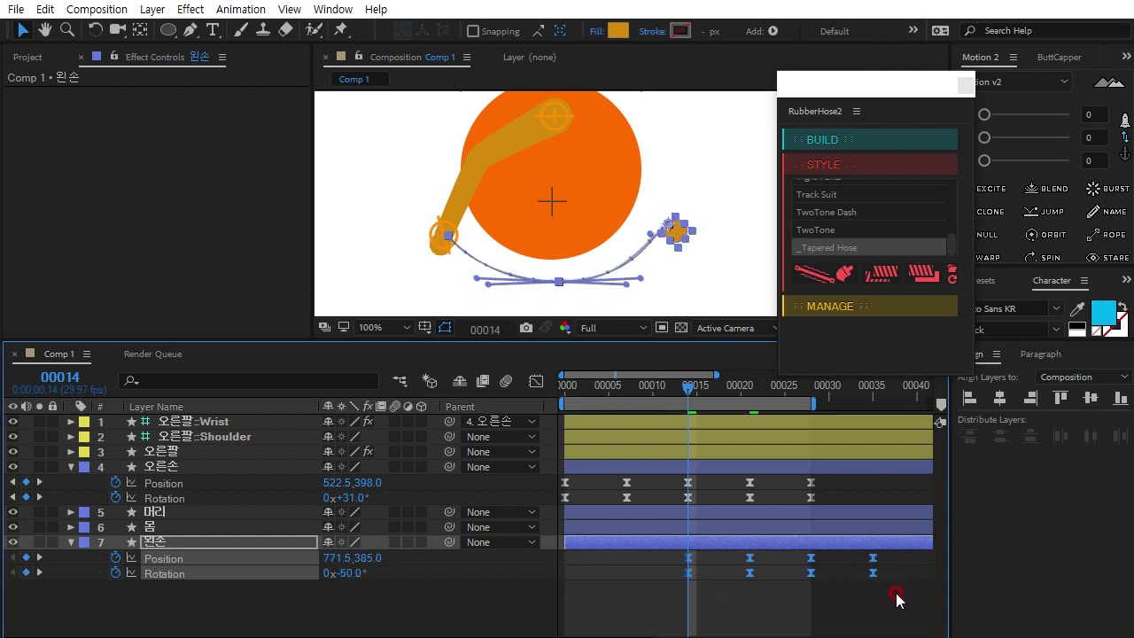
Paste 왼손's last two keyframes at frame 0, then preview both hands swinging
{"action": "left_click_drag", "start_coordinate": [896, 600], "coordinate": [791, 539]}
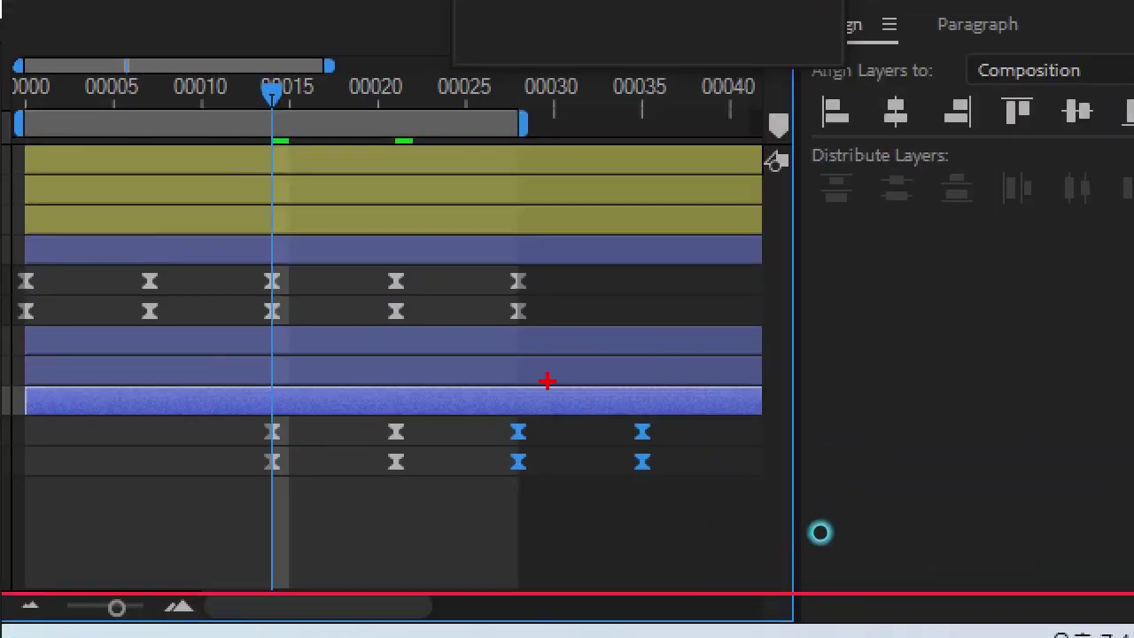
{"action": "left_click_drag", "start_coordinate": [514, 394], "coordinate": [496, 401]}
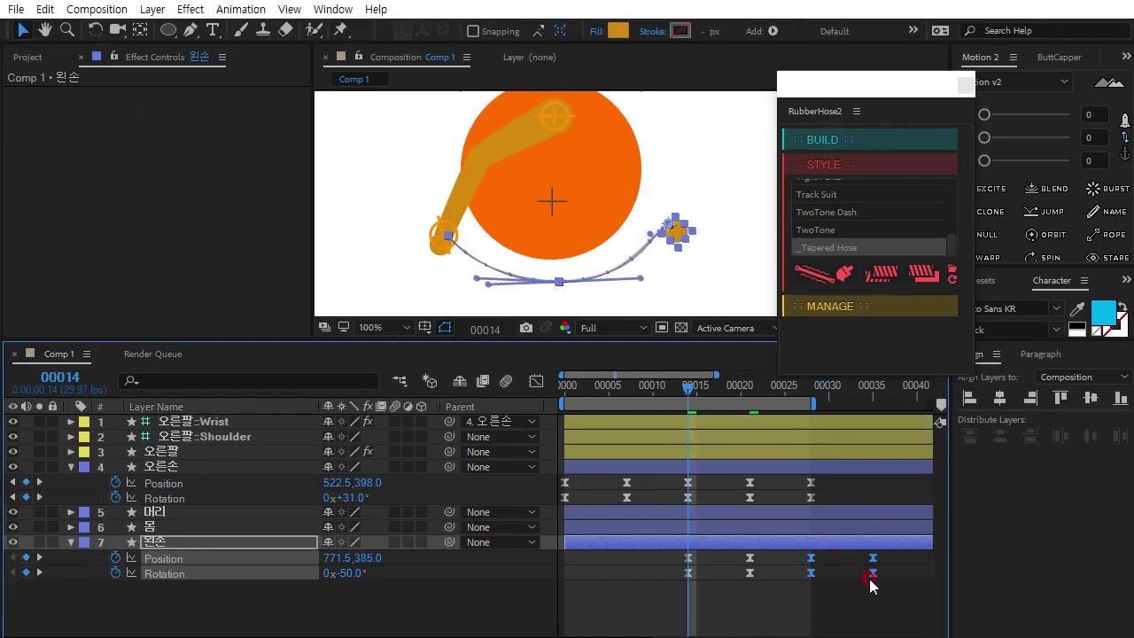
{"action": "left_click_drag", "start_coordinate": [899, 592], "coordinate": [815, 549]}
{"action": "left_click_drag", "start_coordinate": [689, 394], "coordinate": [567, 394]}
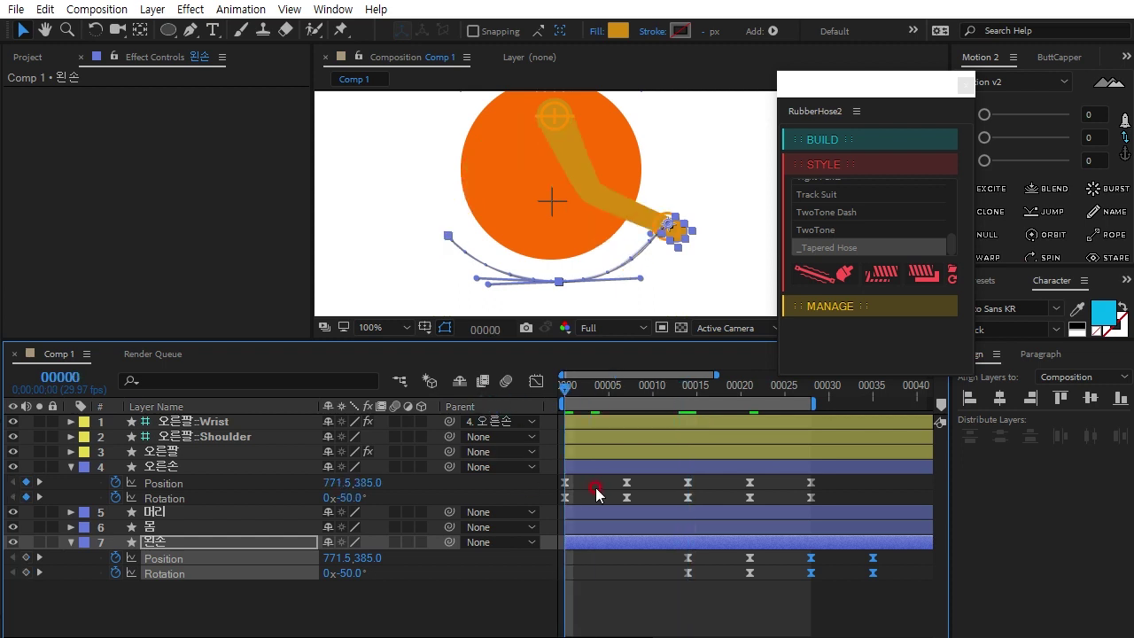
{"action": "key", "text": "ctrl+v"}
{"action": "left_click", "coordinate": [599, 591]}
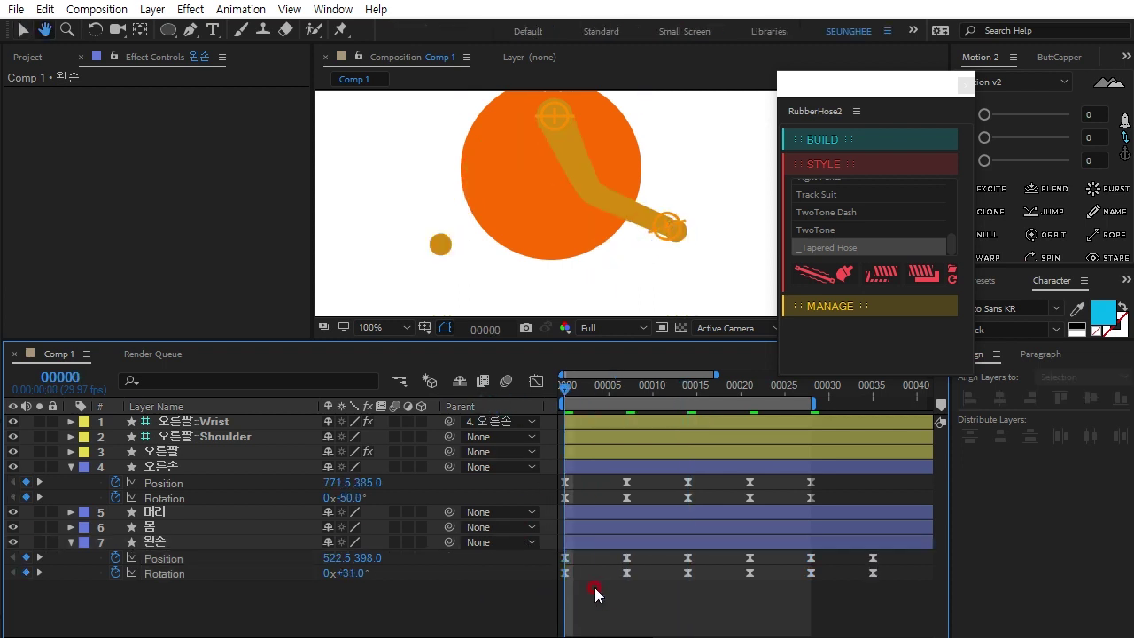
{"action": "key", "text": "space"}
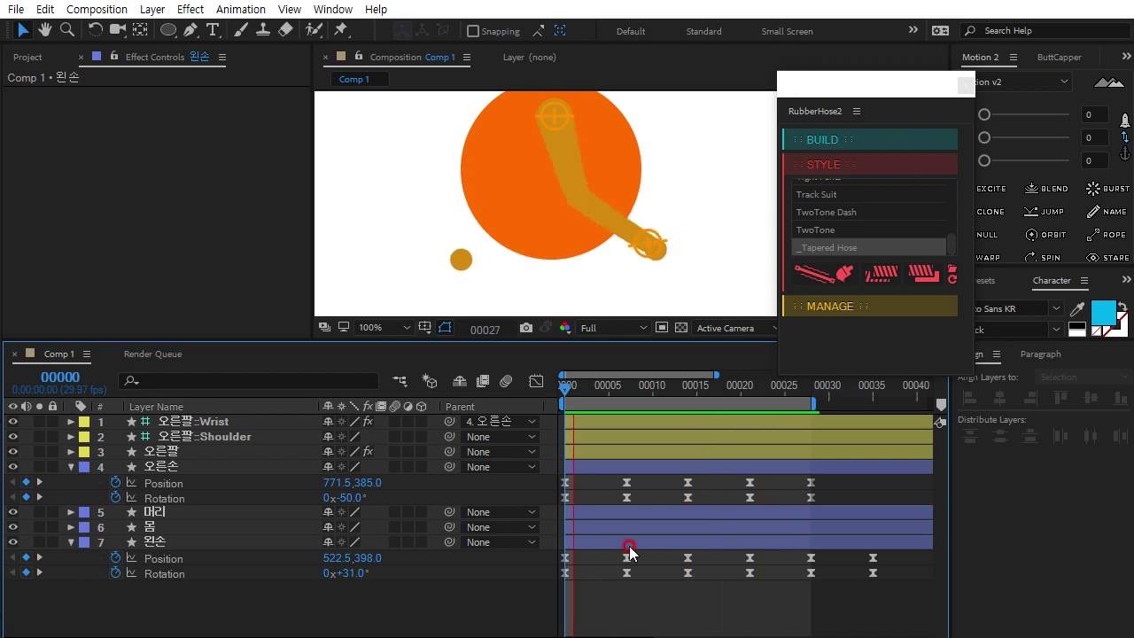
{"action": "left_click", "coordinate": [640, 404]}
{"action": "left_click", "coordinate": [568, 394]}
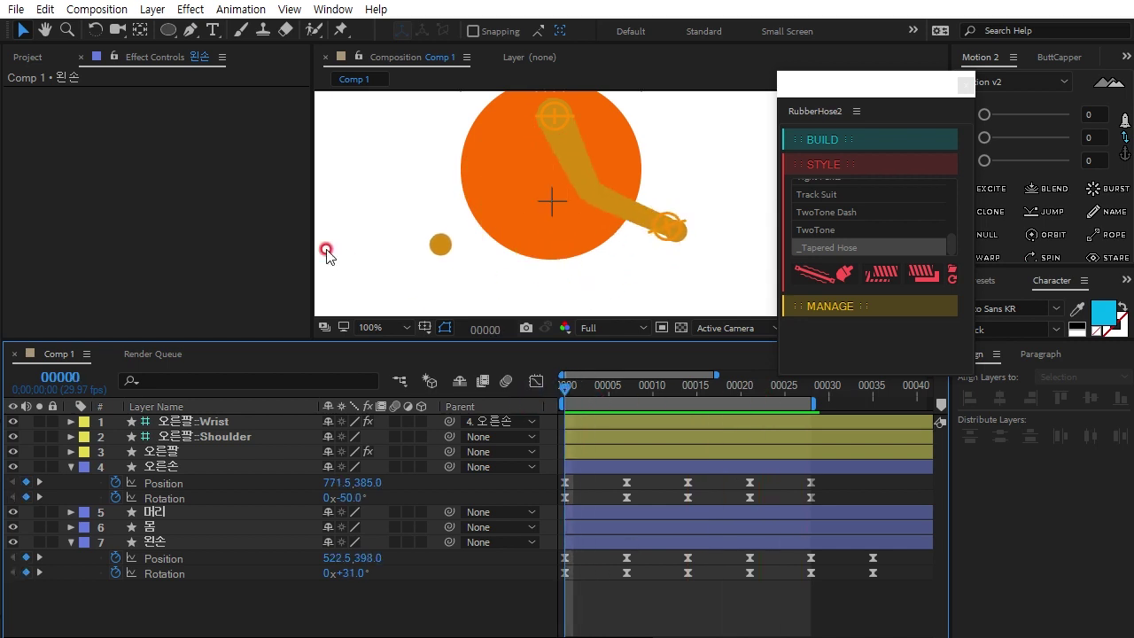
{"action": "left_click_drag", "start_coordinate": [580, 223], "coordinate": [585, 253]}
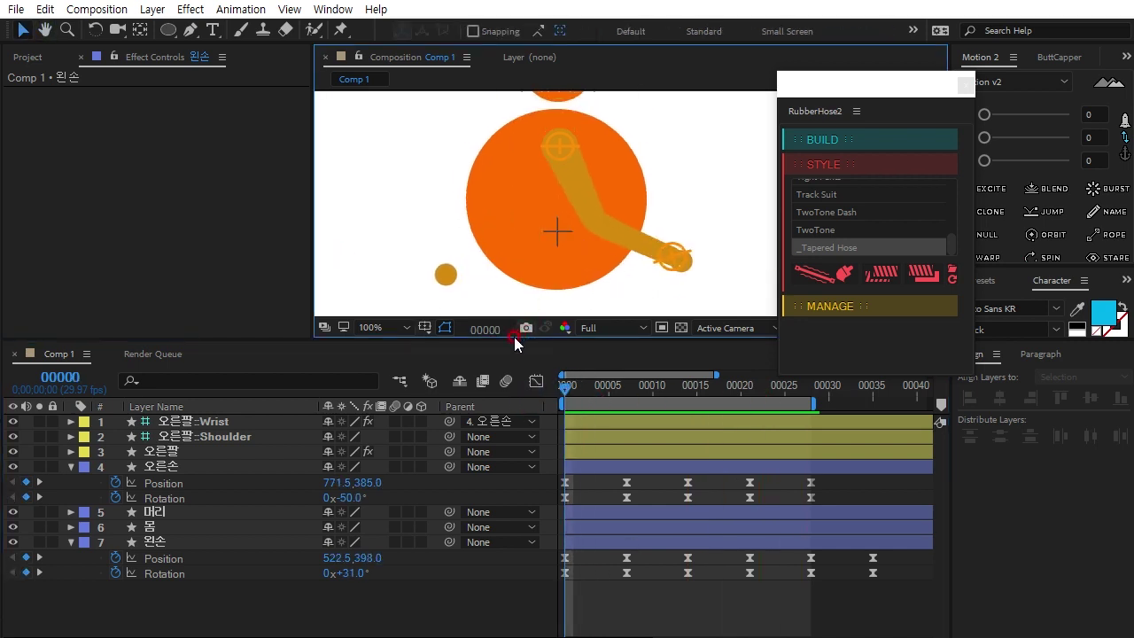
{"action": "left_click_drag", "start_coordinate": [525, 334], "coordinate": [487, 376]}
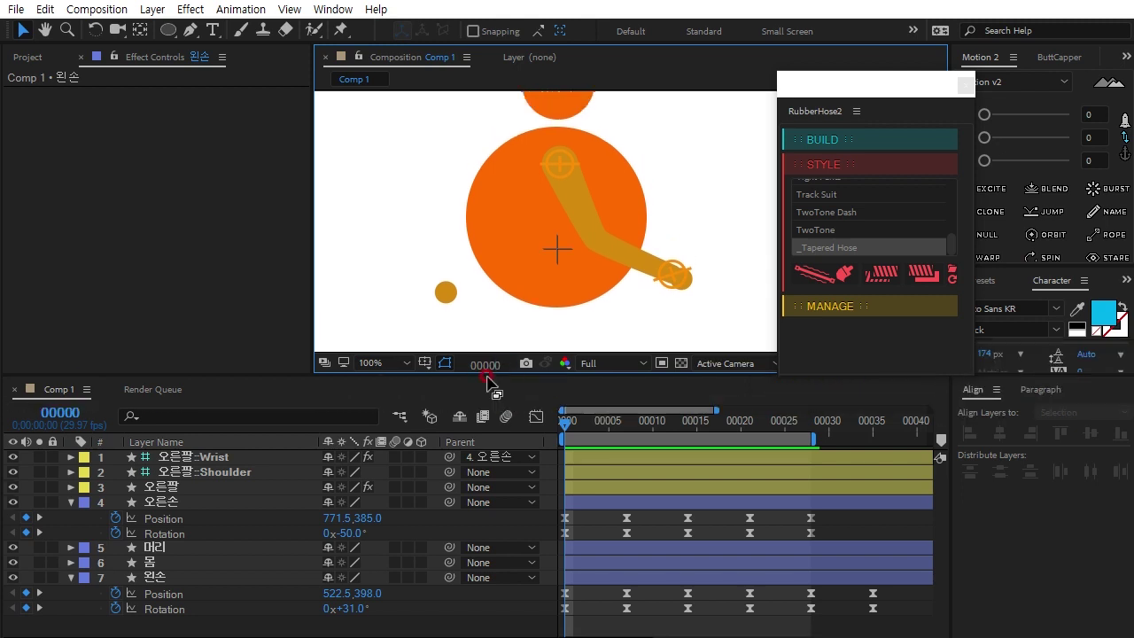
Duplicate the 오른팔 rubber-hose arm and send the new hose layers to the bottom
{"action": "left_click", "coordinate": [163, 487]}
{"action": "left_click", "coordinate": [172, 489]}
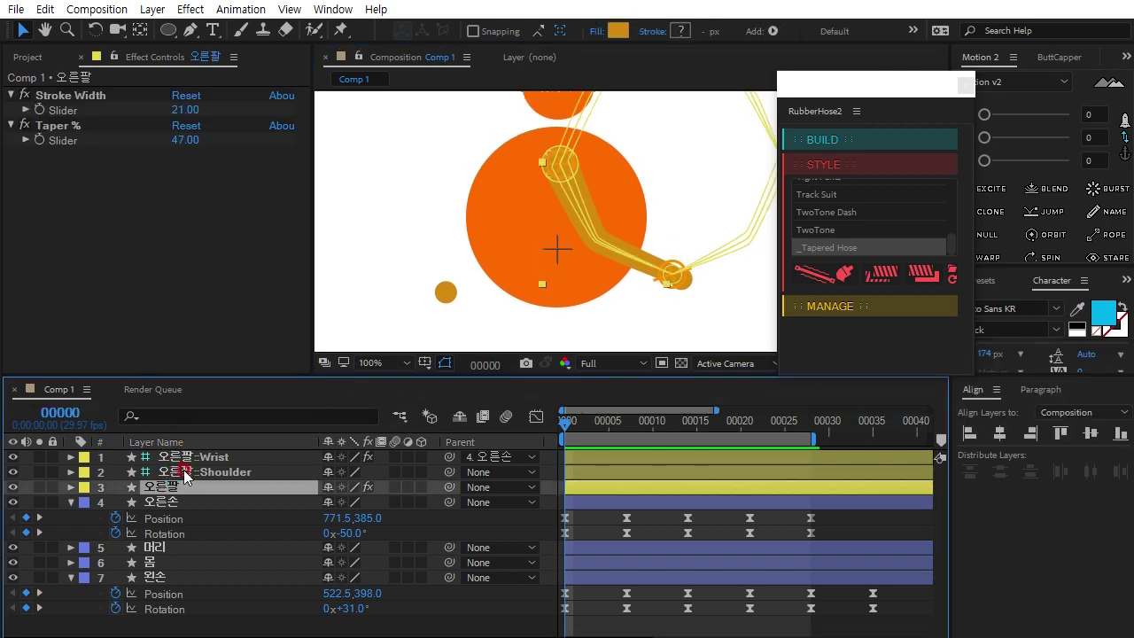
{"action": "left_click", "coordinate": [850, 308]}
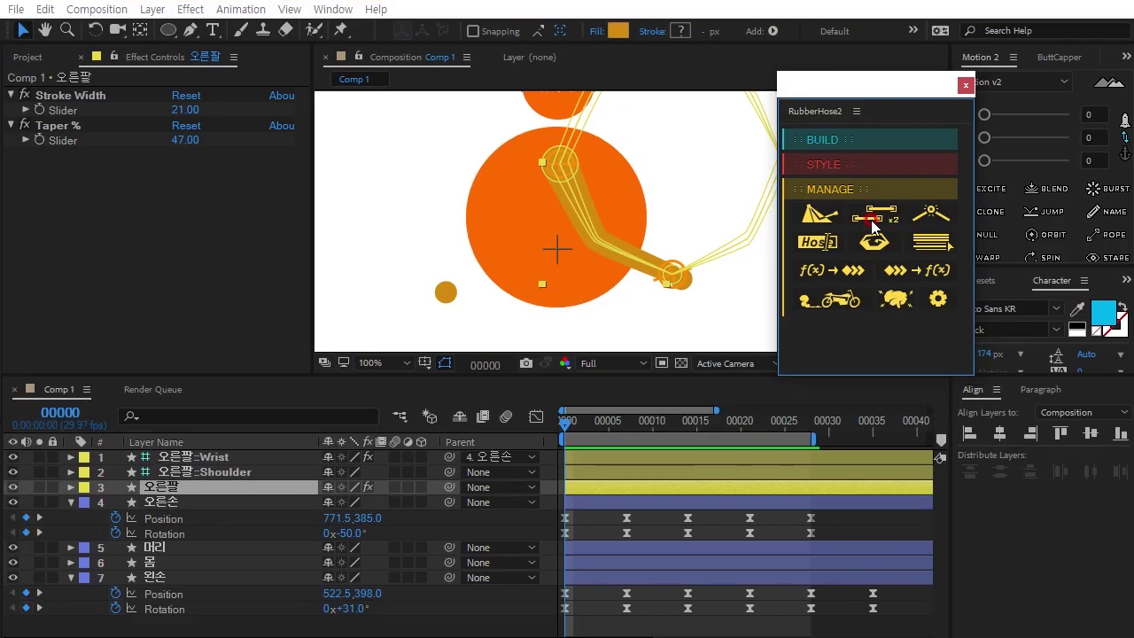
{"action": "left_click", "coordinate": [873, 214]}
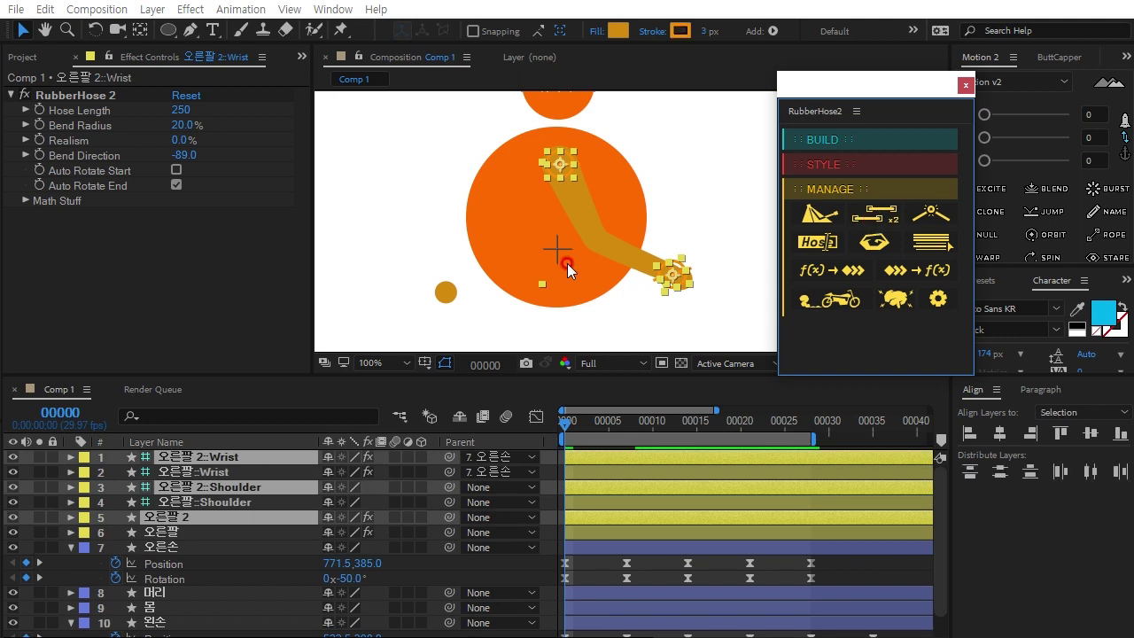
{"action": "mouse_move", "coordinate": [188, 453]}
{"action": "left_mouse_down"}
{"action": "mouse_move", "coordinate": [266, 381]}
{"action": "mouse_move", "coordinate": [266, 276]}
{"action": "left_mouse_up"}
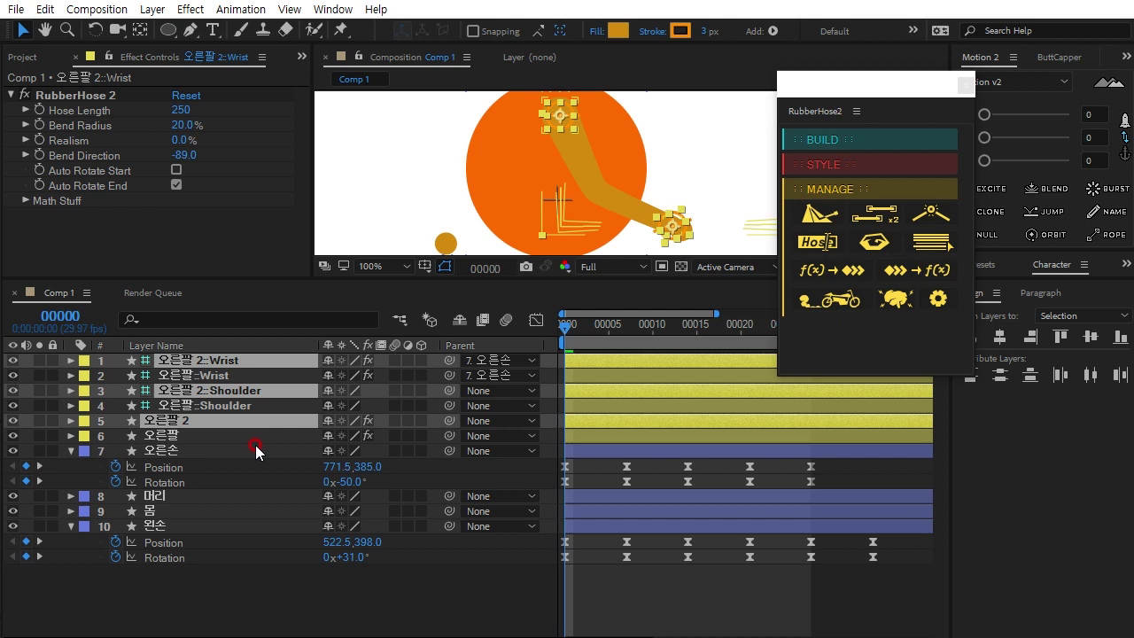
{"action": "key", "text": "ctrl+shift+bracketleft"}
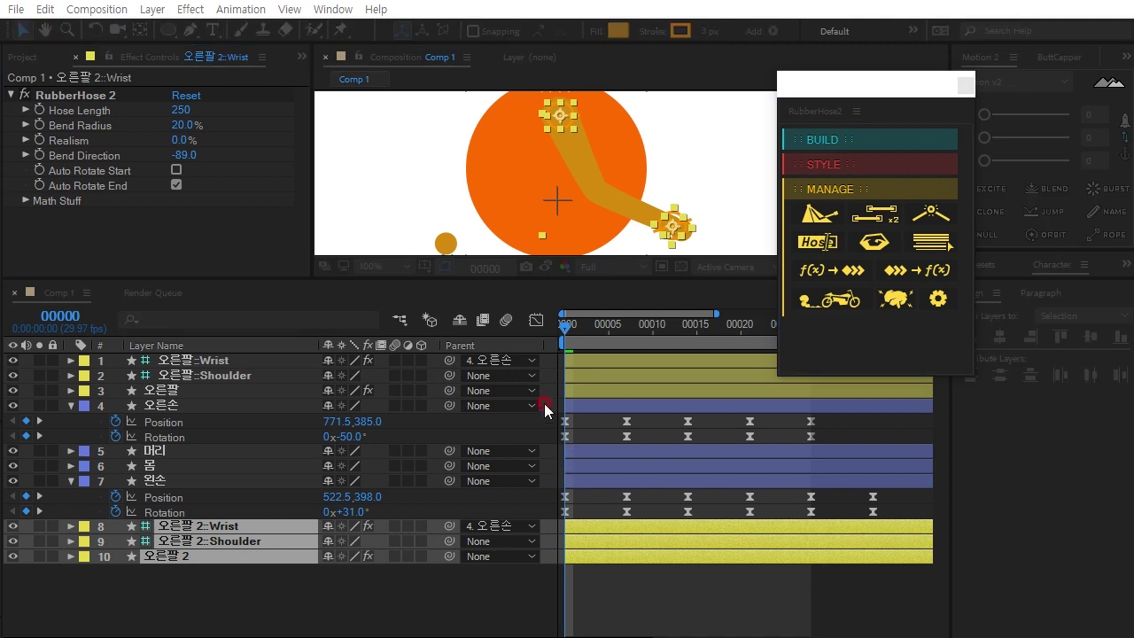
Rename the duplicated hose layers to 왼팔 through the Rename Hose dialog
{"action": "left_click", "coordinate": [827, 242]}
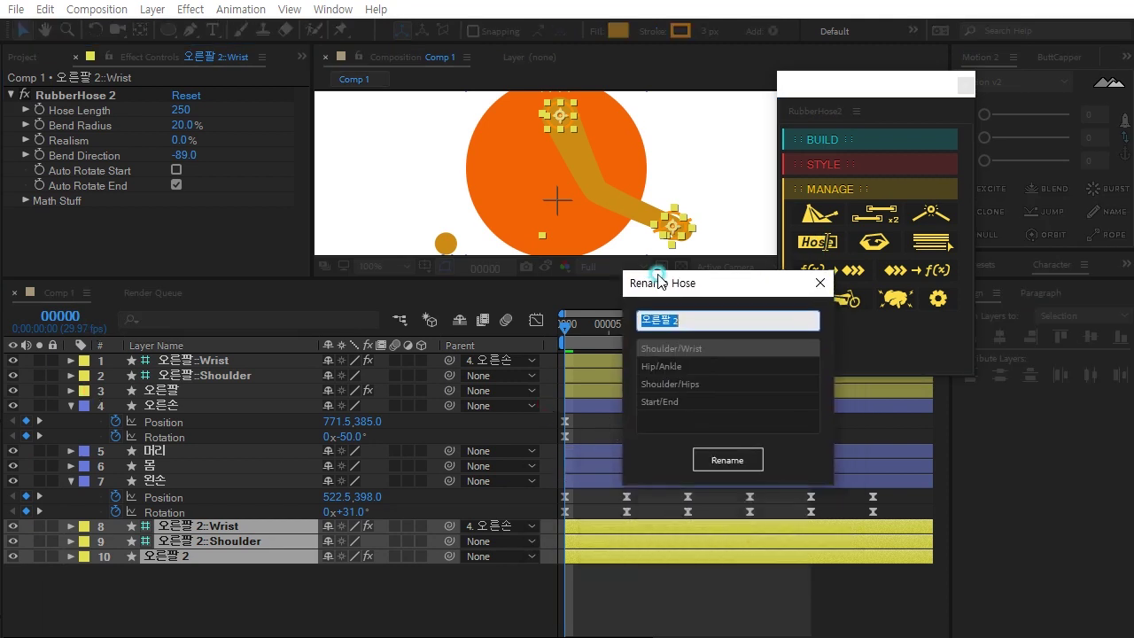
{"action": "type", "text": "d"}
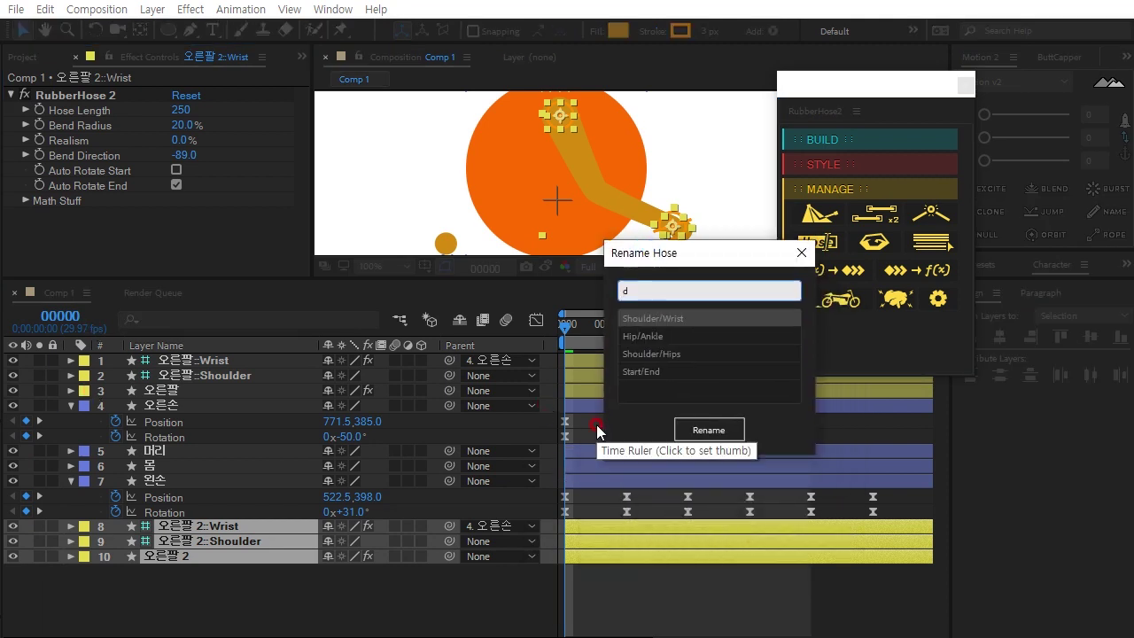
{"action": "type", "text": "왼팔"}
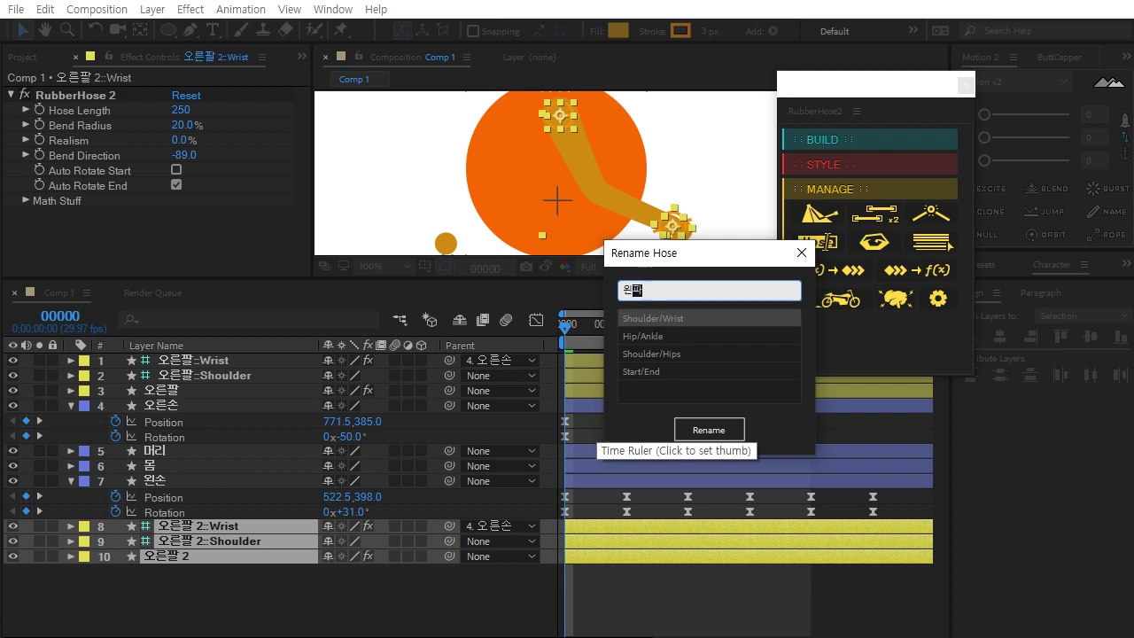
{"action": "left_click", "coordinate": [696, 430]}
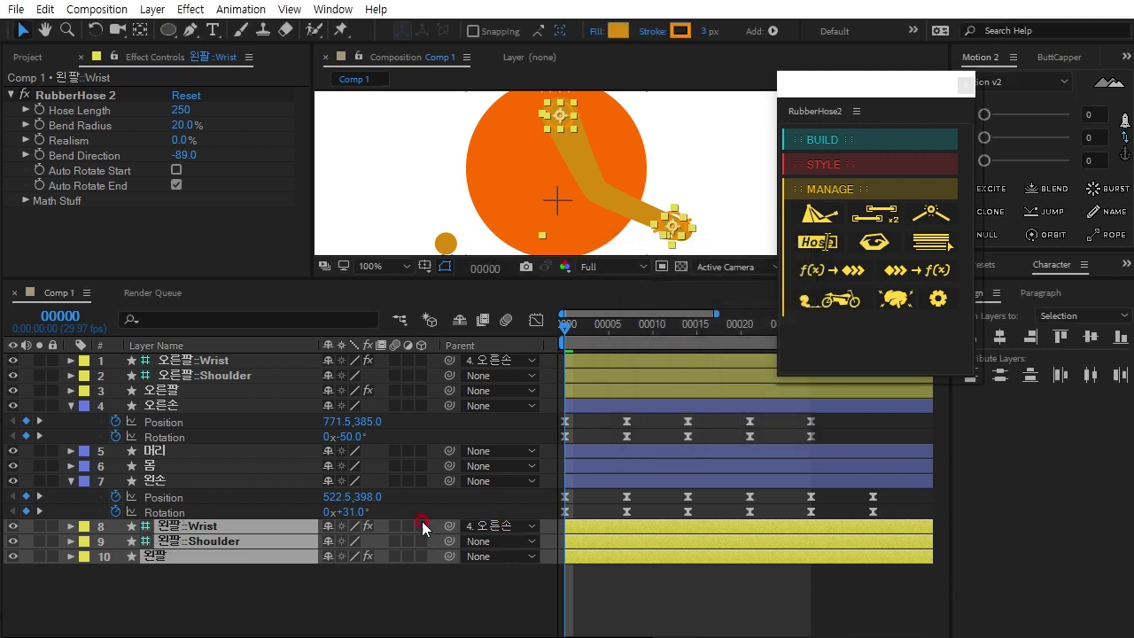
{"action": "left_click", "coordinate": [215, 582]}
{"action": "left_click", "coordinate": [190, 527]}
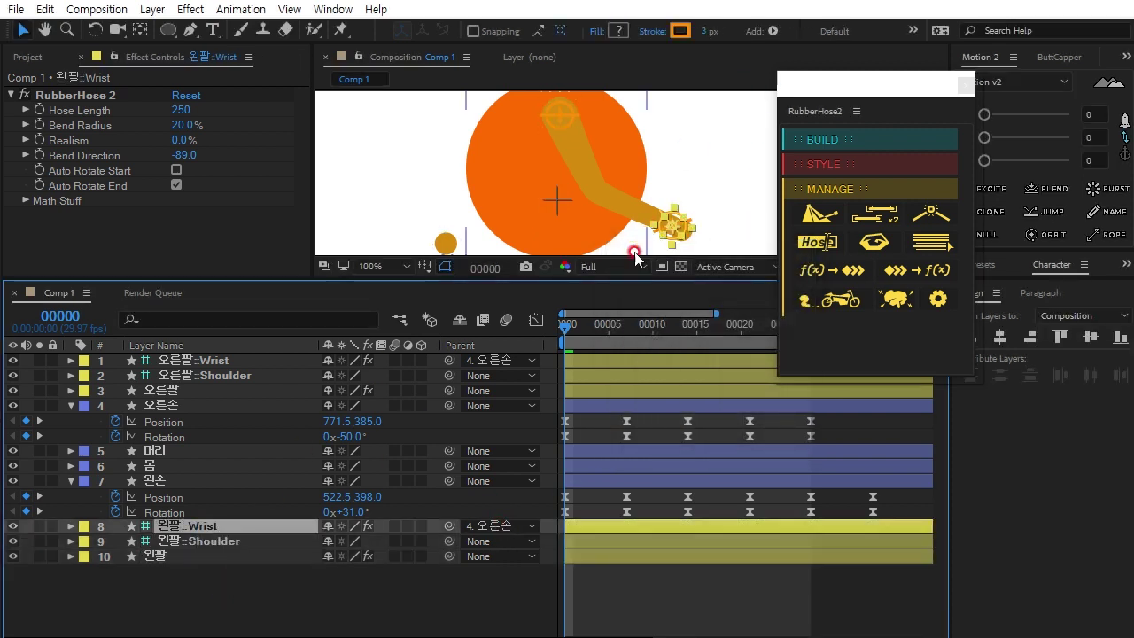
Drag the 왼팔::Wrist controller onto the small gold left hand circle
{"action": "left_click_drag", "start_coordinate": [558, 292], "coordinate": [558, 354]}
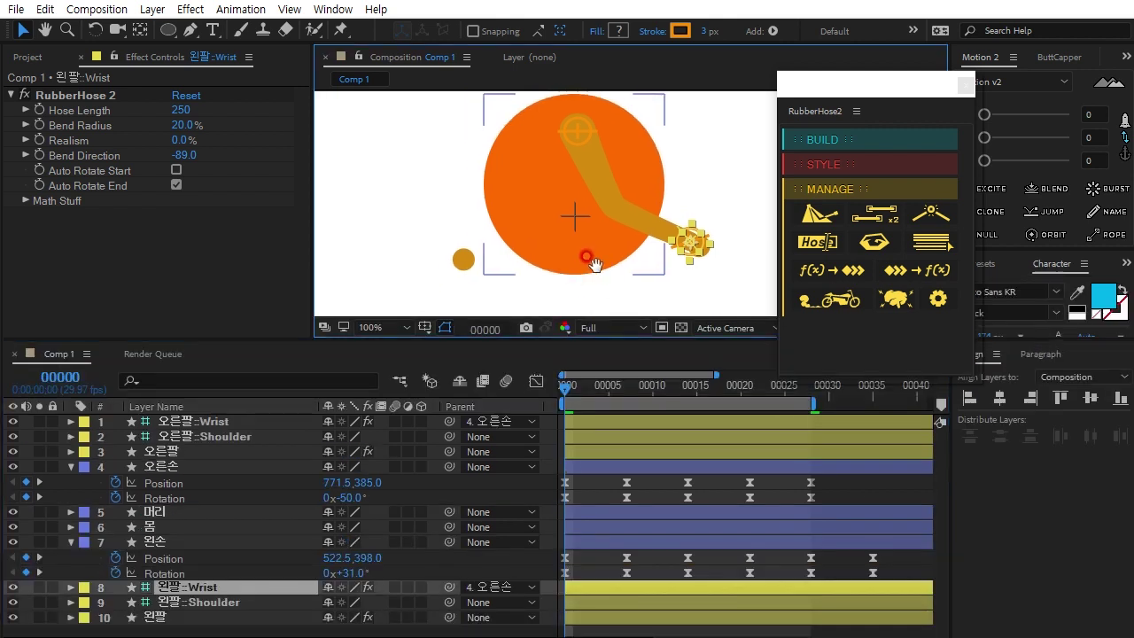
{"action": "scroll", "coordinate": [542, 270], "scroll_direction": "up", "scroll_amount": 2}
{"action": "left_click_drag", "start_coordinate": [542, 270], "coordinate": [595, 165]}
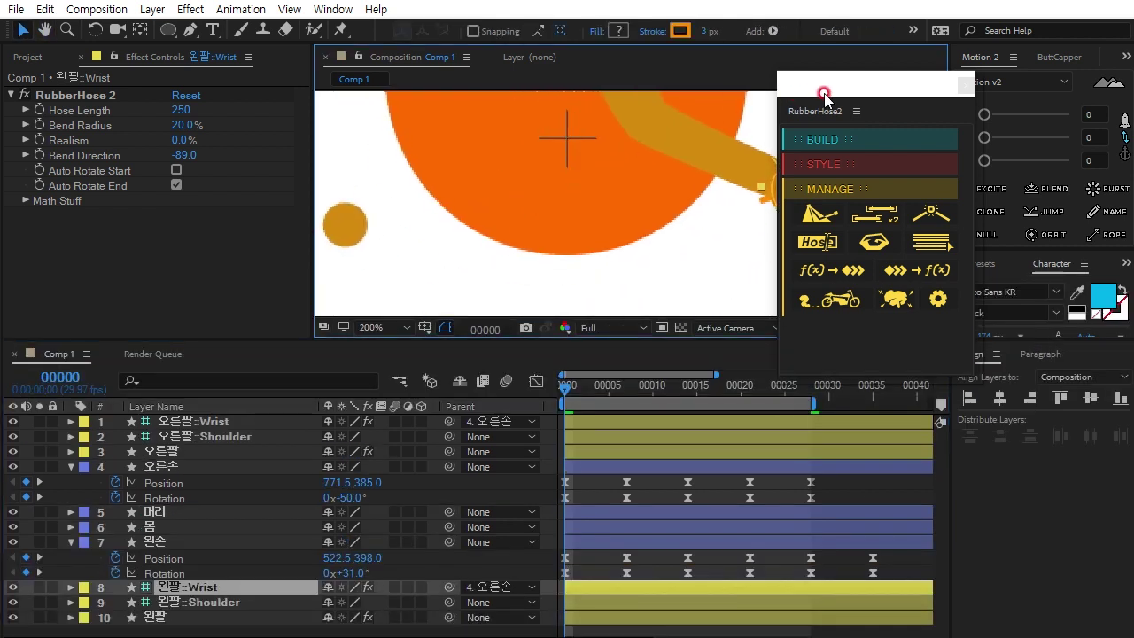
{"action": "mouse_move", "coordinate": [837, 89]}
{"action": "left_mouse_down"}
{"action": "mouse_move", "coordinate": [964, 229]}
{"action": "mouse_move", "coordinate": [891, 291]}
{"action": "left_mouse_up"}
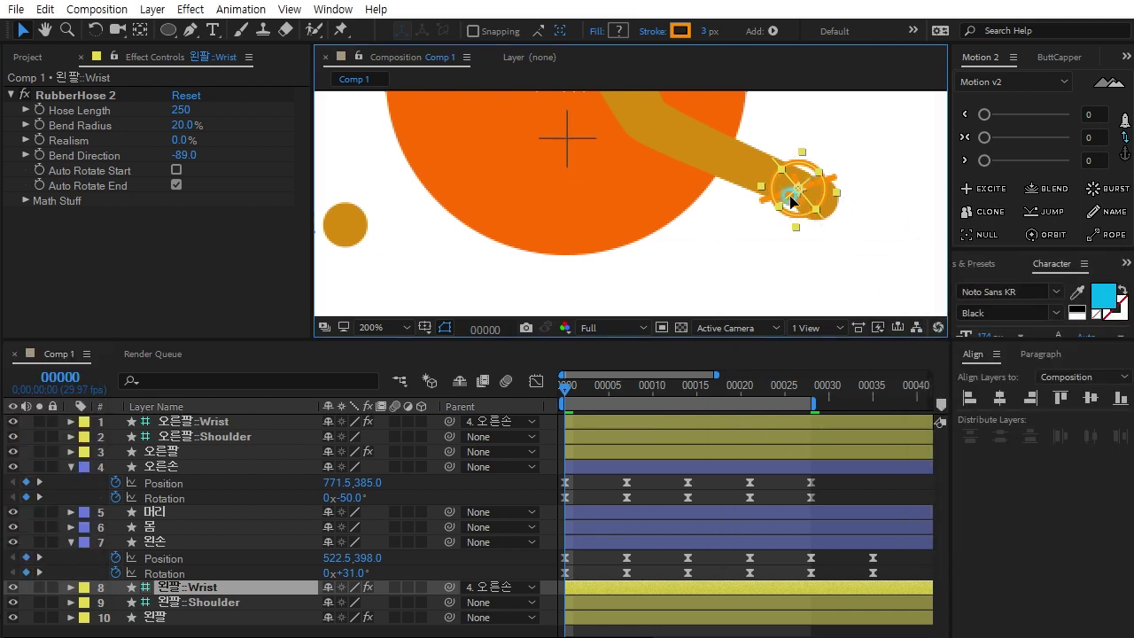
{"action": "mouse_move", "coordinate": [794, 193]}
{"action": "left_mouse_down"}
{"action": "mouse_move", "coordinate": [427, 247]}
{"action": "mouse_move", "coordinate": [370, 206]}
{"action": "left_mouse_up"}
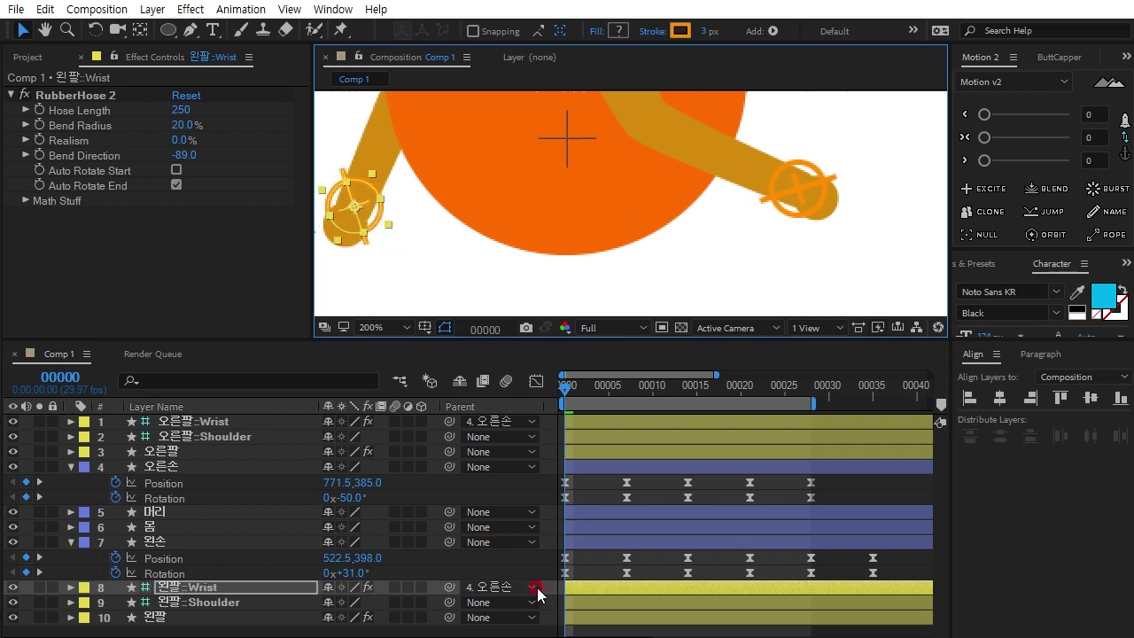
Parent 왼팔::Wrist to the 왼손 layer and check the left arm
{"action": "left_click_drag", "start_coordinate": [446, 588], "coordinate": [160, 542]}
{"action": "key", "text": "h"}
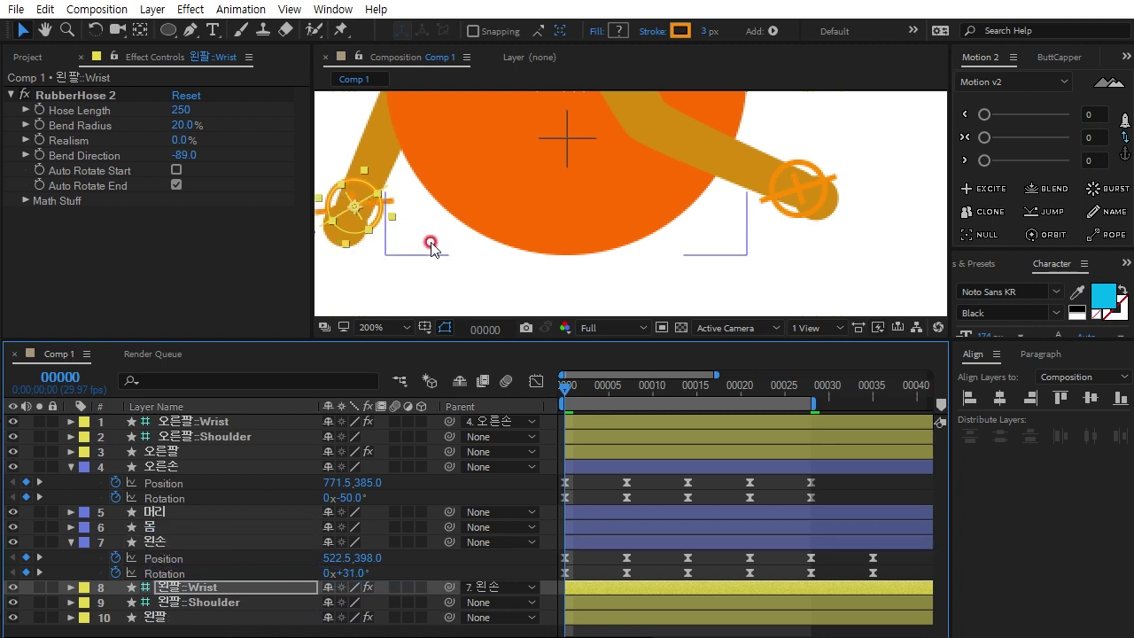
{"action": "left_click_drag", "start_coordinate": [431, 246], "coordinate": [529, 271]}
{"action": "key", "text": "v"}
{"action": "left_click", "coordinate": [256, 205]}
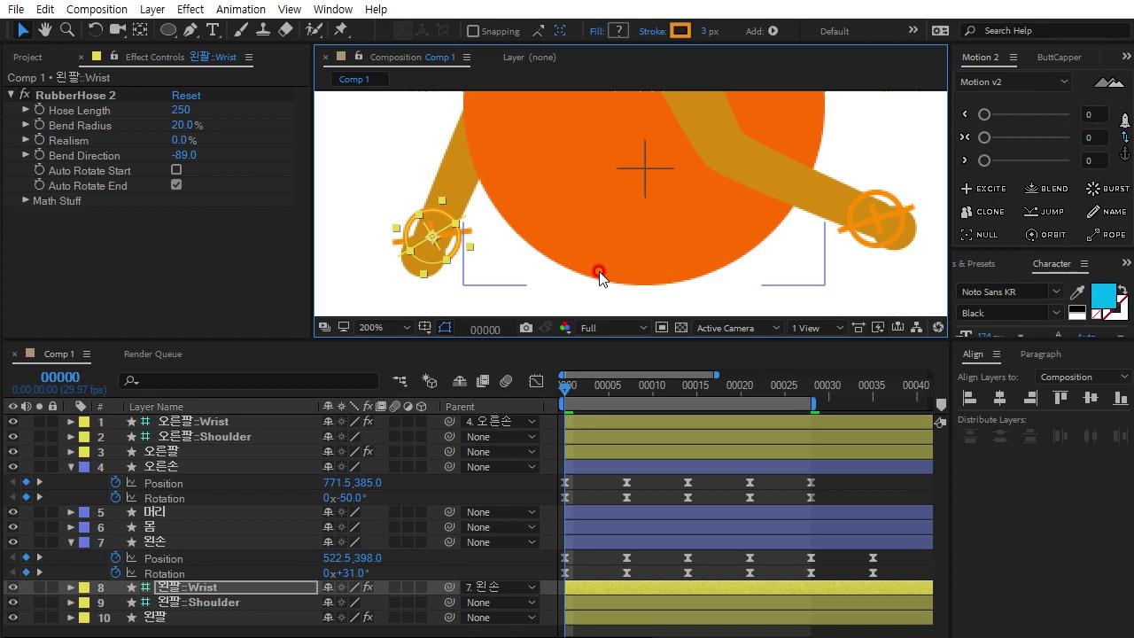
{"action": "scroll", "coordinate": [630, 266], "scroll_direction": "down", "scroll_amount": 4}
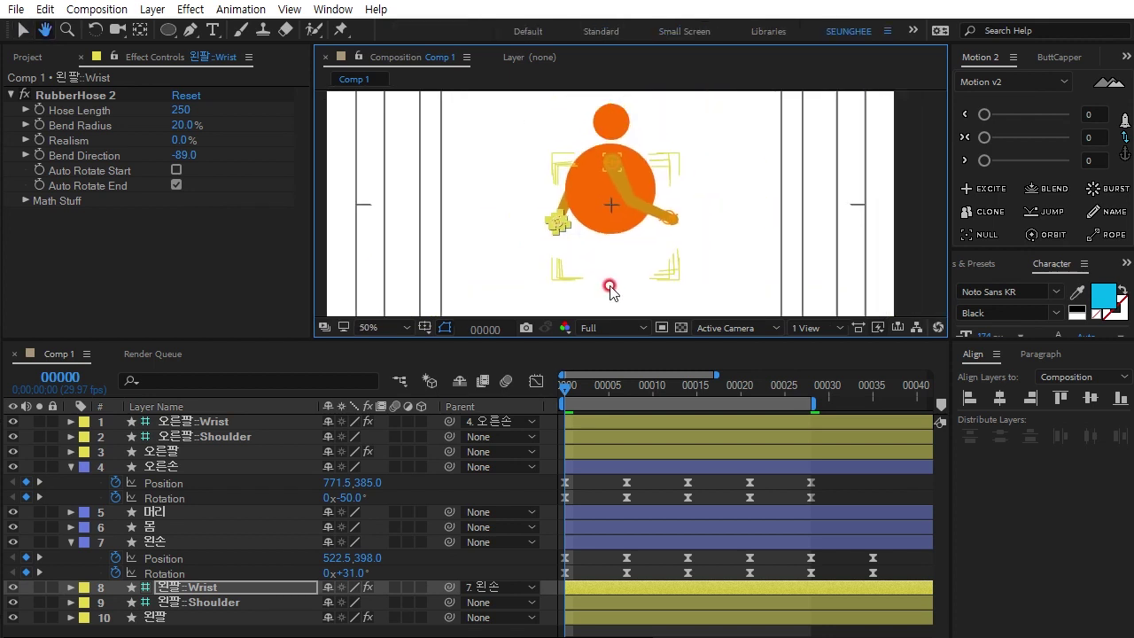
Preview both arms swinging, return to frame 0, and pan down to the ground line
{"action": "left_click", "coordinate": [456, 561]}
{"action": "key", "text": "space"}
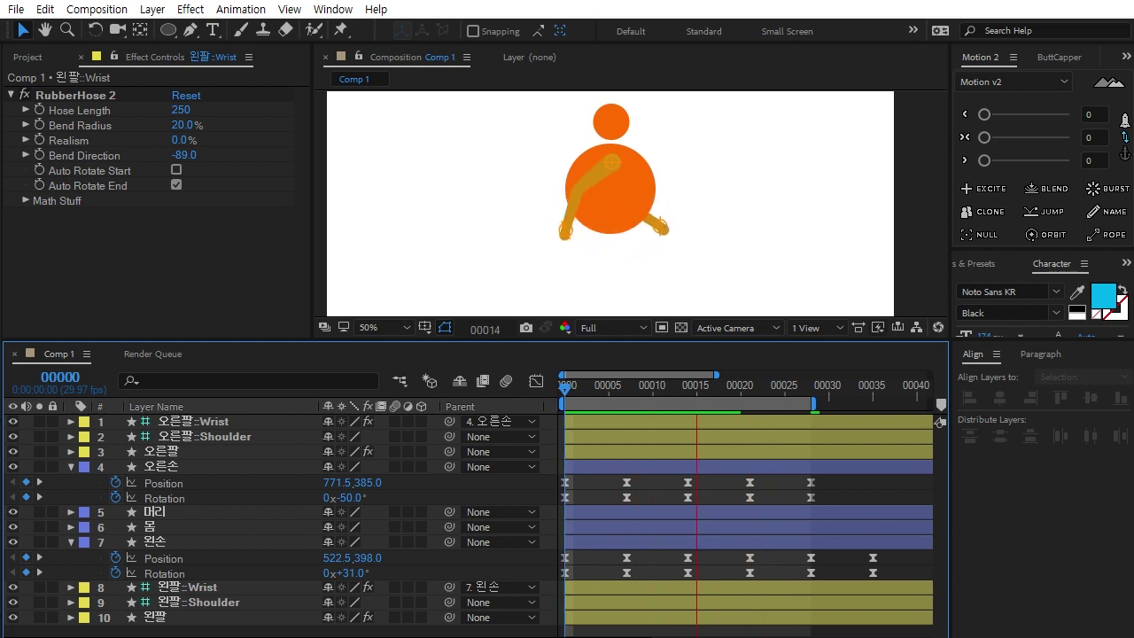
{"action": "left_click", "coordinate": [778, 518]}
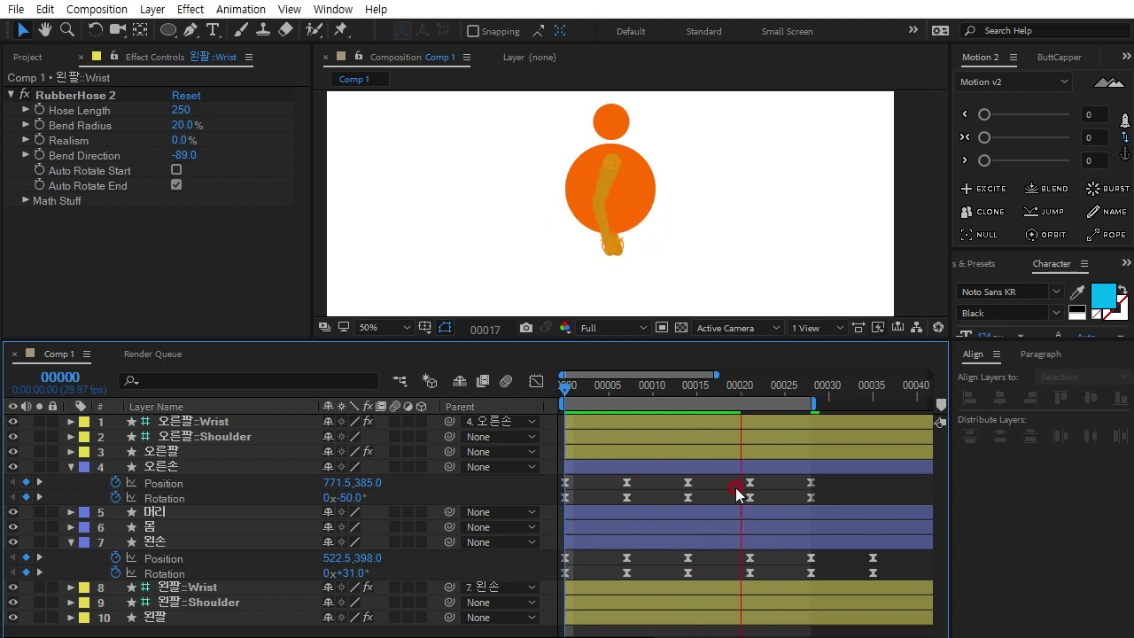
{"action": "left_click", "coordinate": [608, 389]}
{"action": "left_click_drag", "start_coordinate": [608, 390], "coordinate": [506, 387]}
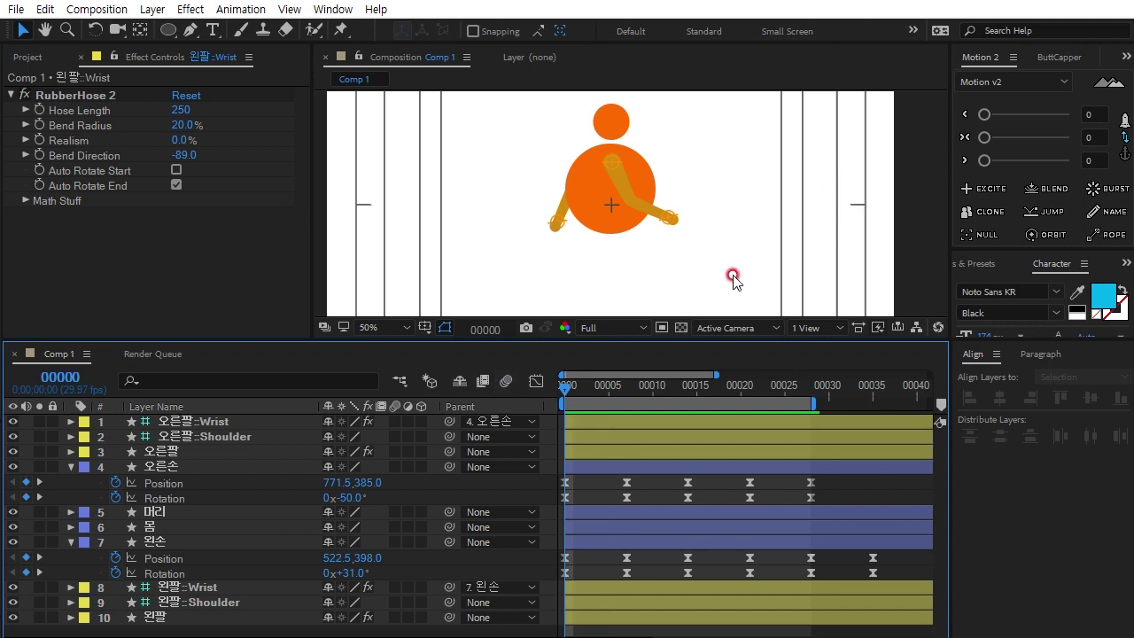
{"action": "left_click_drag", "start_coordinate": [731, 279], "coordinate": [664, 178]}
{"action": "key", "text": "v"}
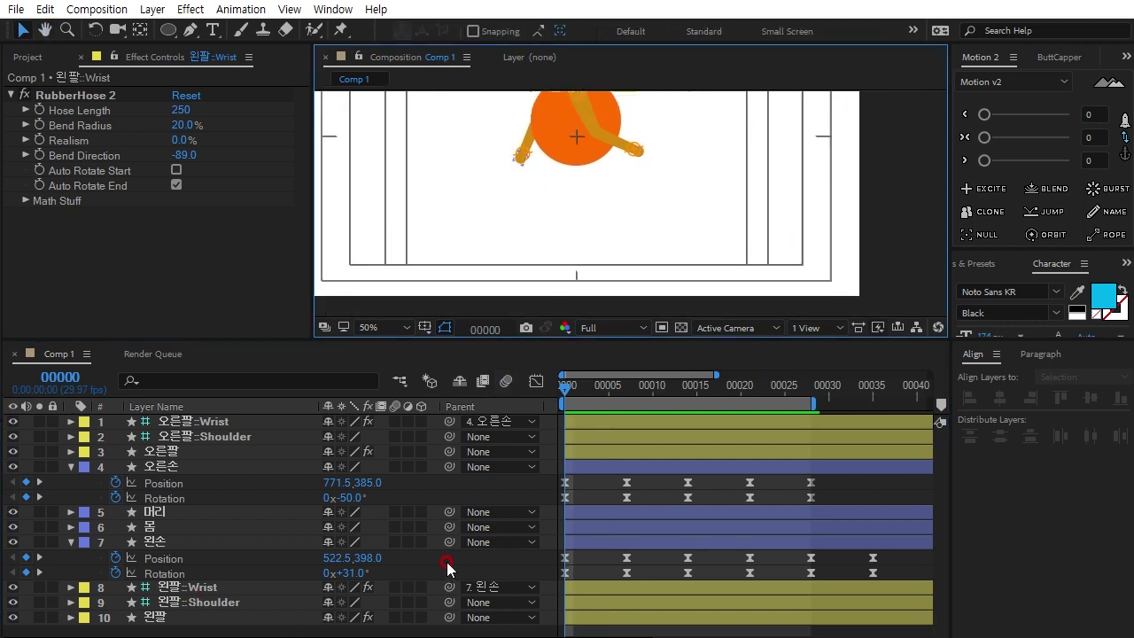
{"action": "left_click", "coordinate": [448, 567]}
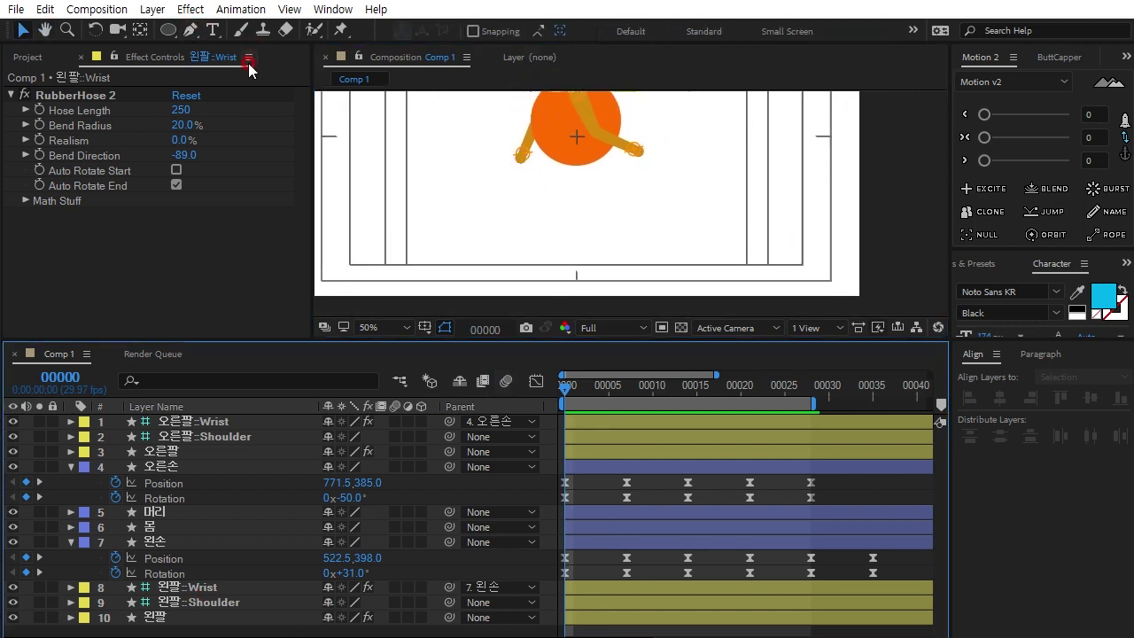
{"action": "left_click", "coordinate": [190, 31]}
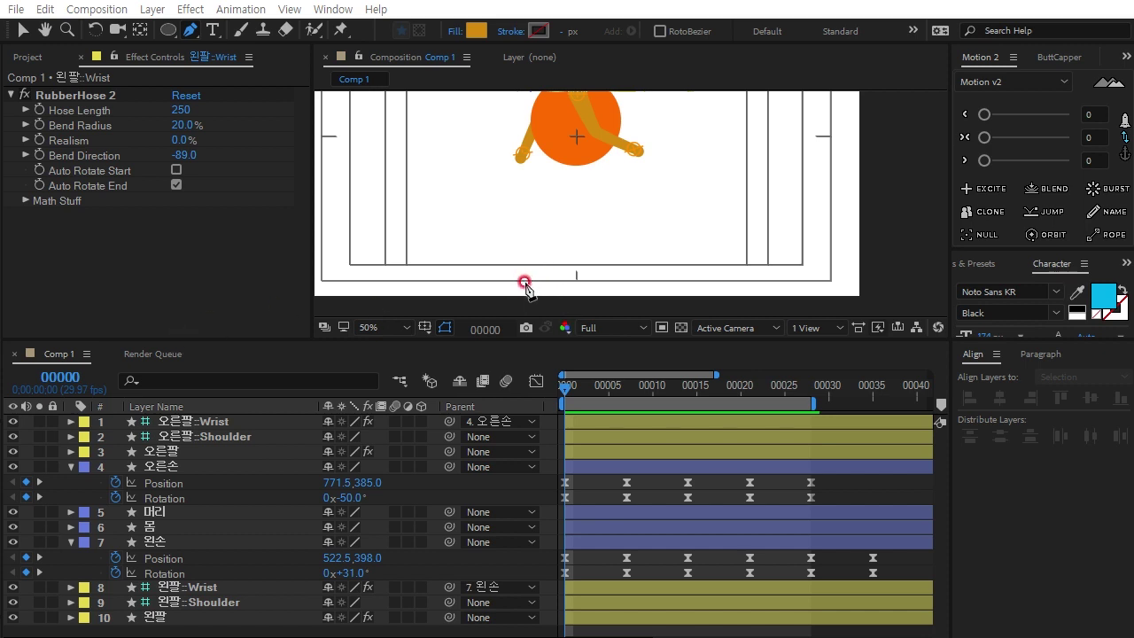
Start a Pen path on the ground line with its fill set to None
{"action": "left_click", "coordinate": [525, 276]}
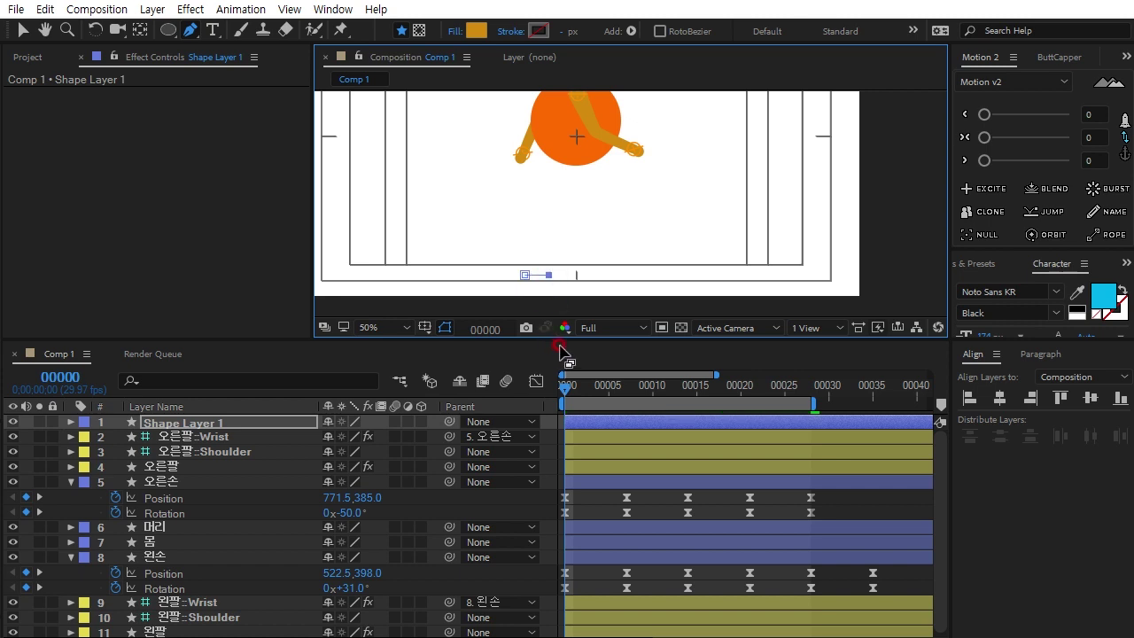
{"action": "left_click", "coordinate": [451, 32]}
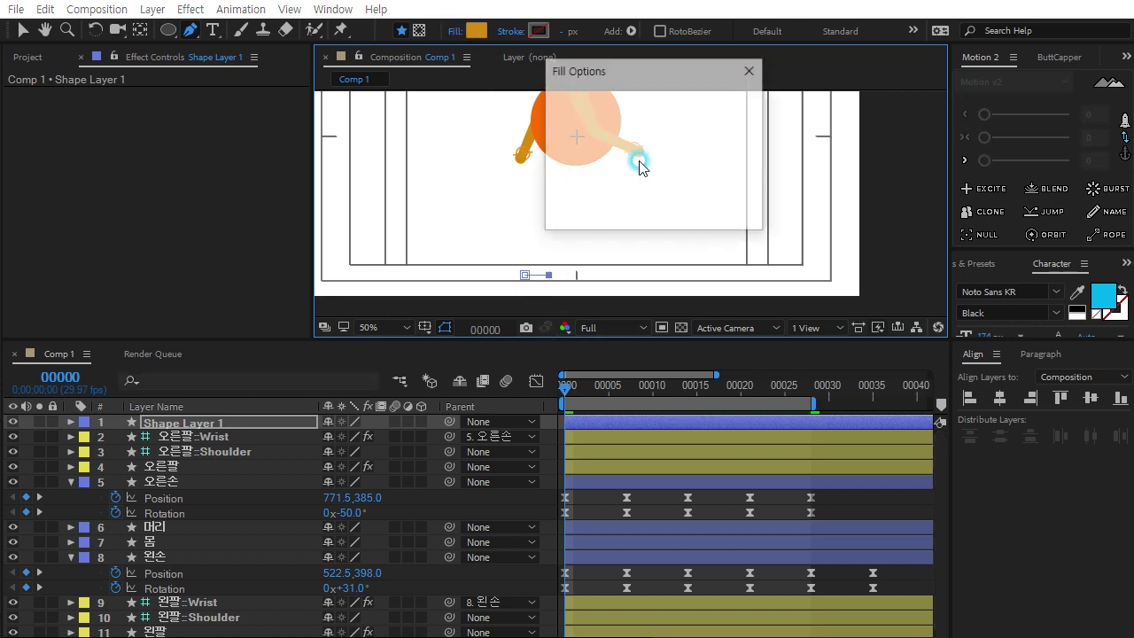
{"action": "left_click", "coordinate": [567, 107]}
{"action": "left_click", "coordinate": [603, 210]}
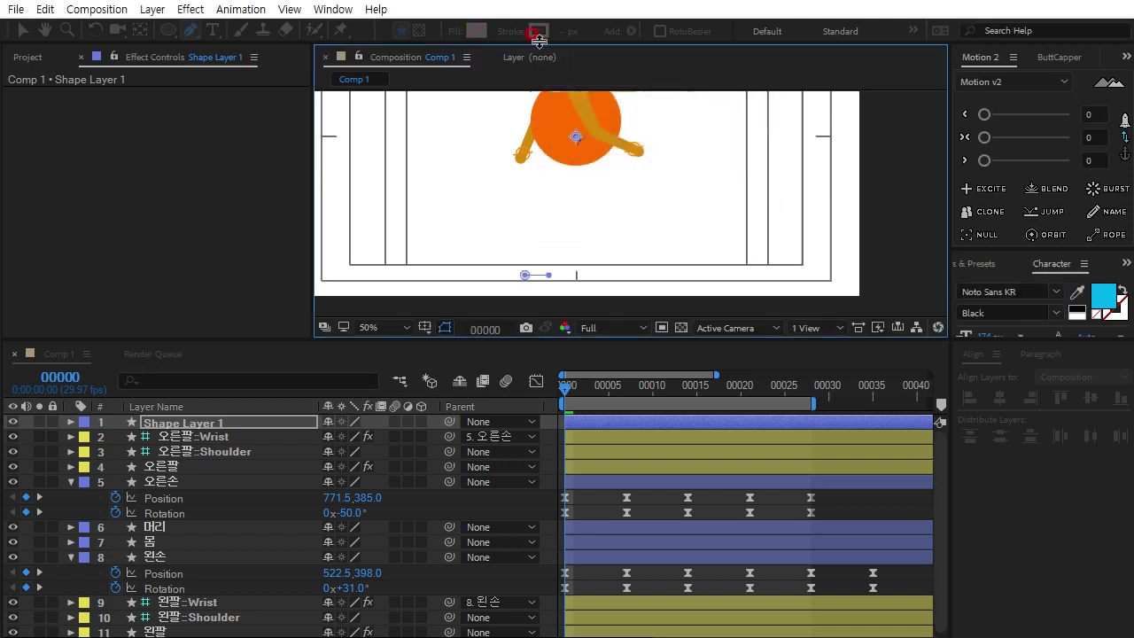
Make the new path's stroke red and 21 px thick
{"action": "left_click", "coordinate": [538, 31]}
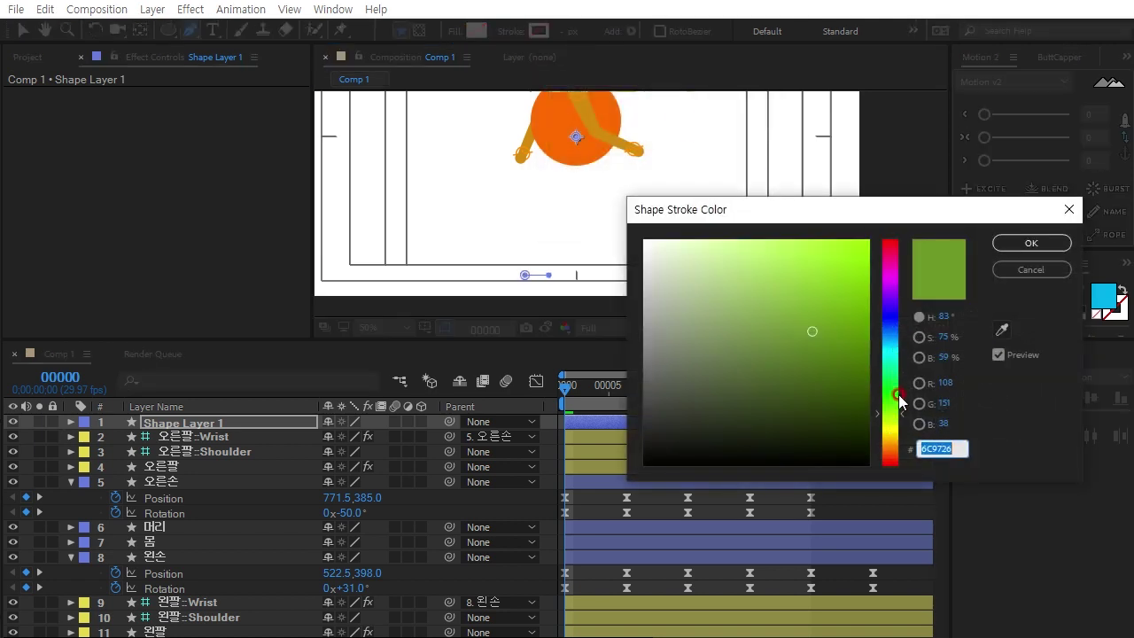
{"action": "left_click_drag", "start_coordinate": [899, 401], "coordinate": [896, 461]}
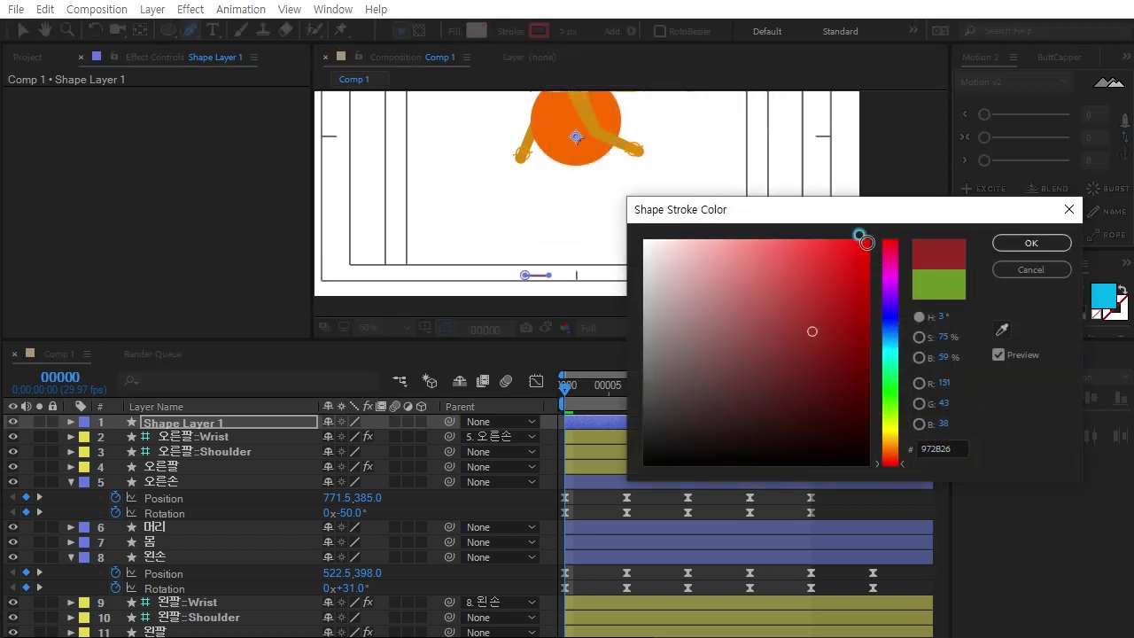
{"action": "left_click", "coordinate": [1032, 243]}
{"action": "left_click", "coordinate": [607, 273]}
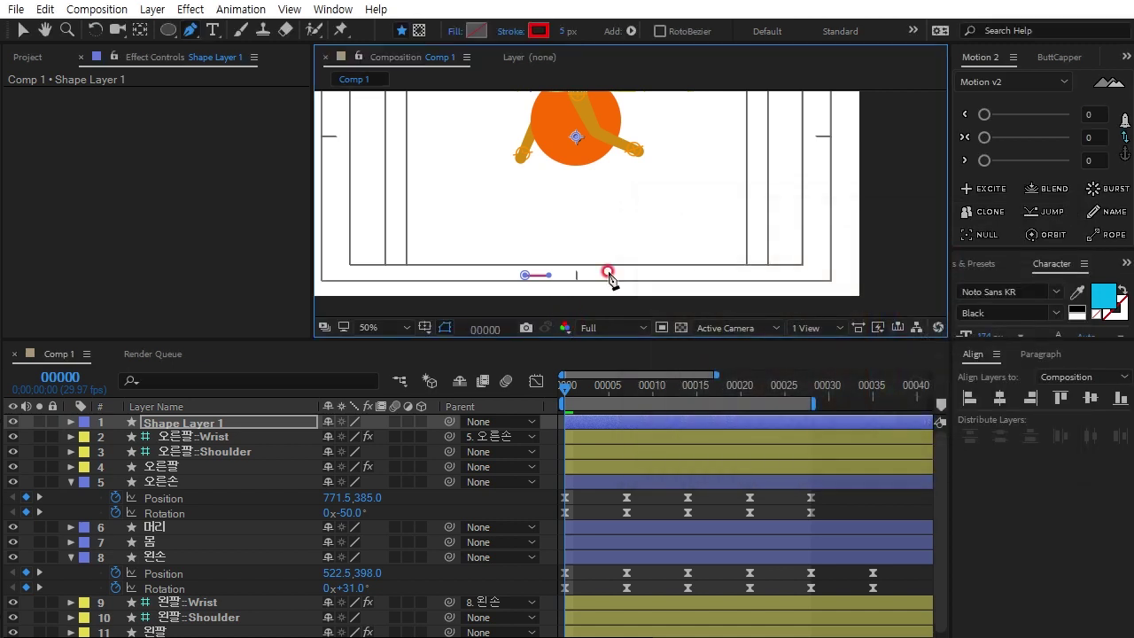
{"action": "left_click", "coordinate": [562, 32]}
{"action": "left_click_drag", "start_coordinate": [563, 34], "coordinate": [567, 20]}
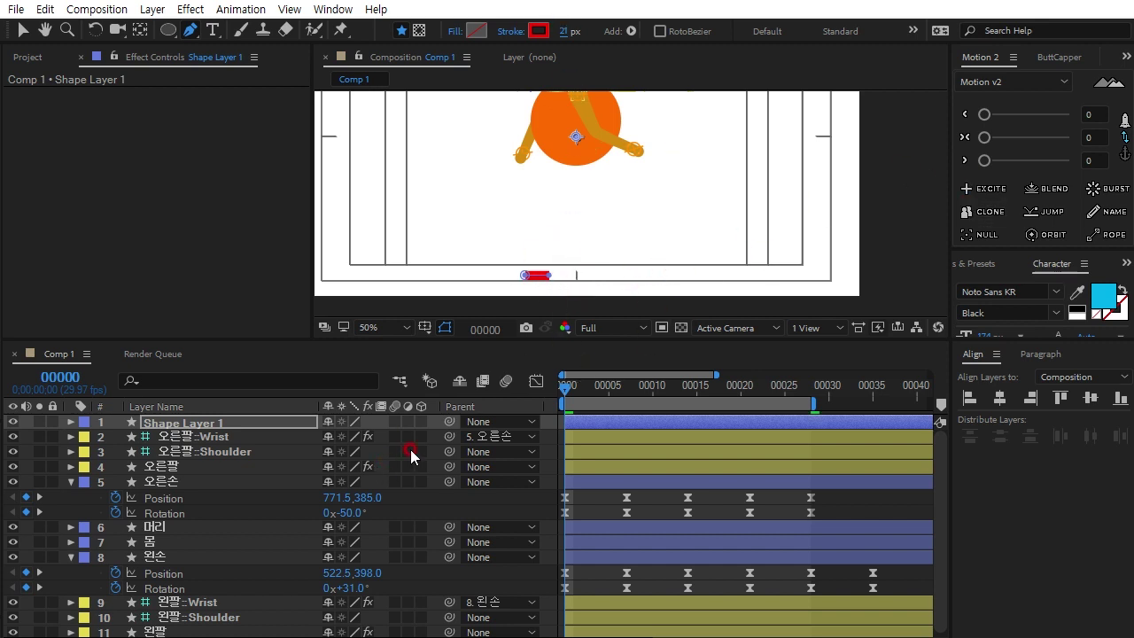
{"action": "left_click", "coordinate": [1063, 57]}
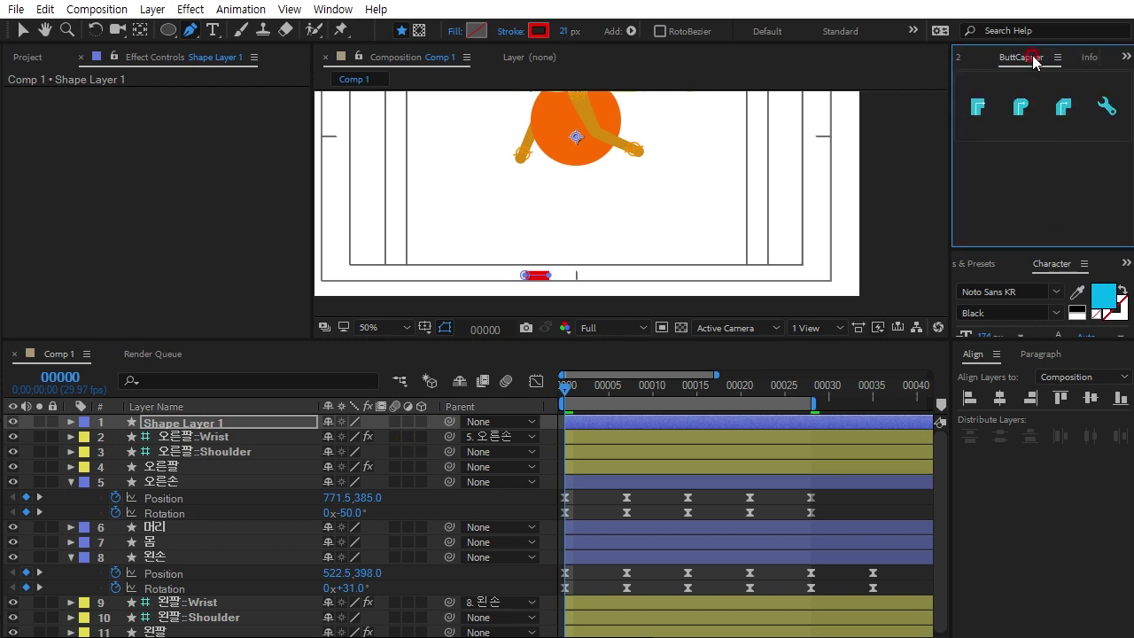
Give the red stroke Round Cap ends and pull its right vertex left to shorten it
{"action": "left_click", "coordinate": [1023, 110]}
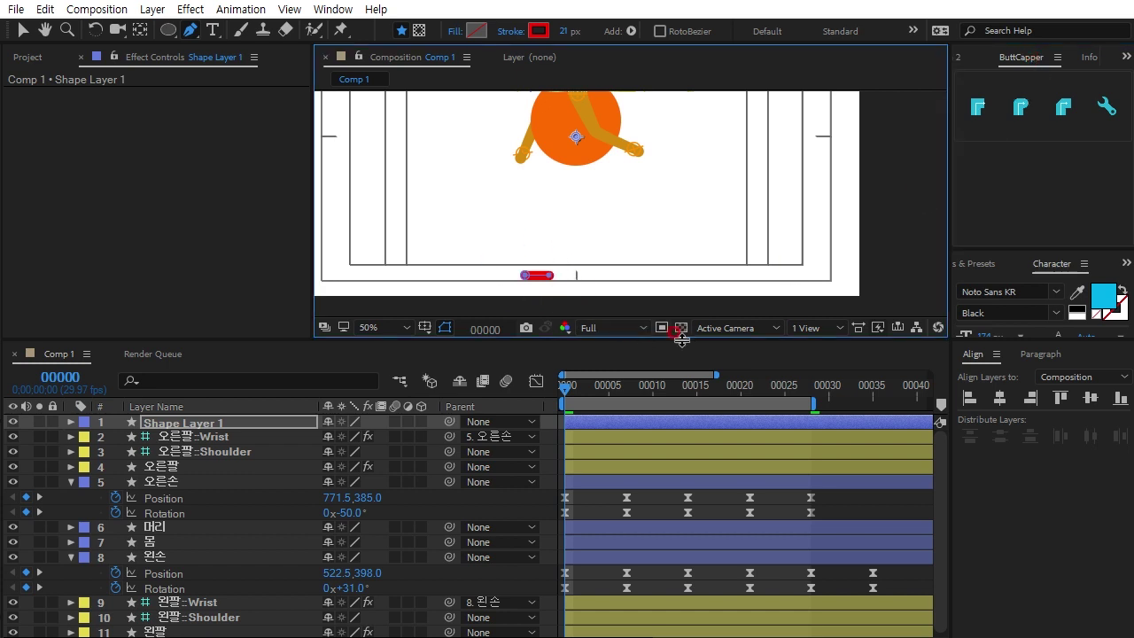
{"action": "left_click", "coordinate": [23, 29]}
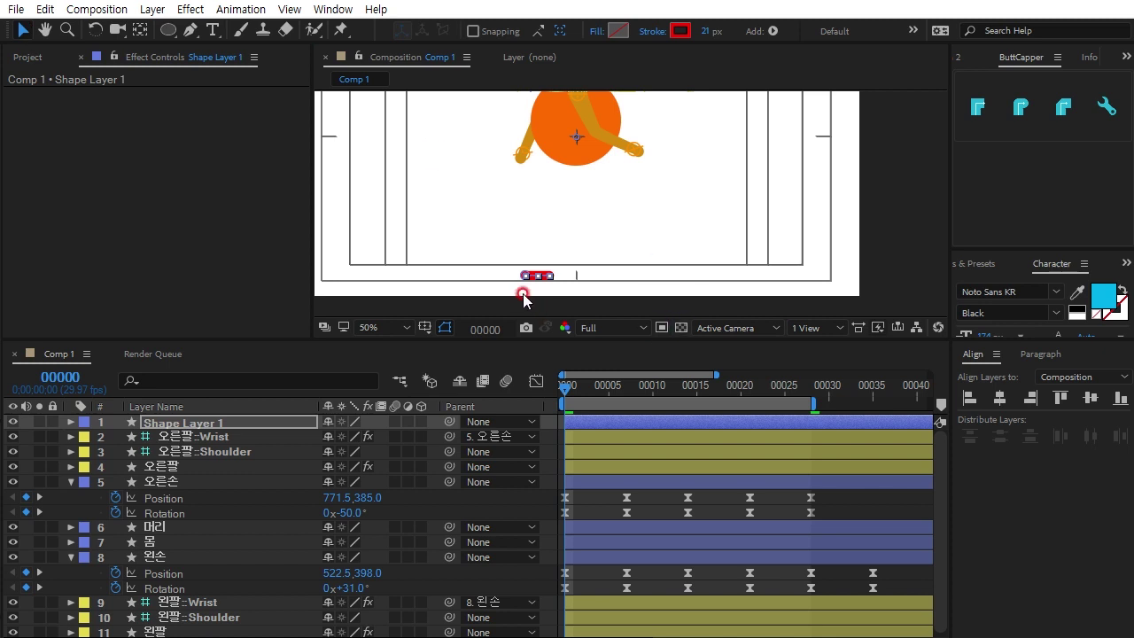
{"action": "scroll", "coordinate": [523, 296], "scroll_direction": "up", "scroll_amount": 2}
{"action": "left_click_drag", "start_coordinate": [544, 278], "coordinate": [593, 201]}
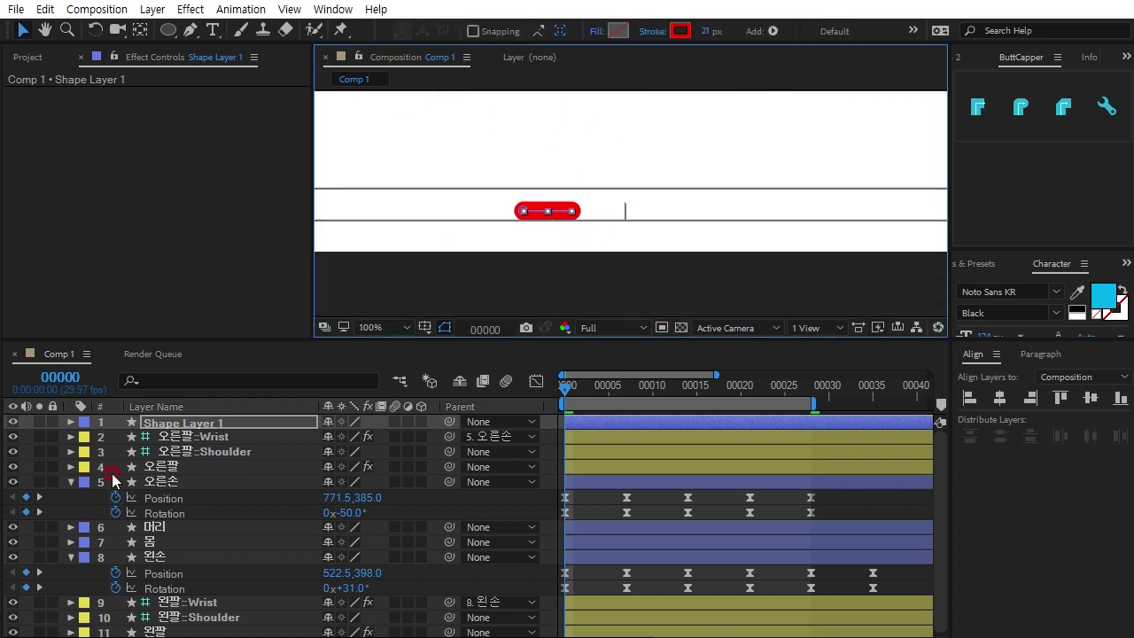
{"action": "left_click", "coordinate": [182, 425]}
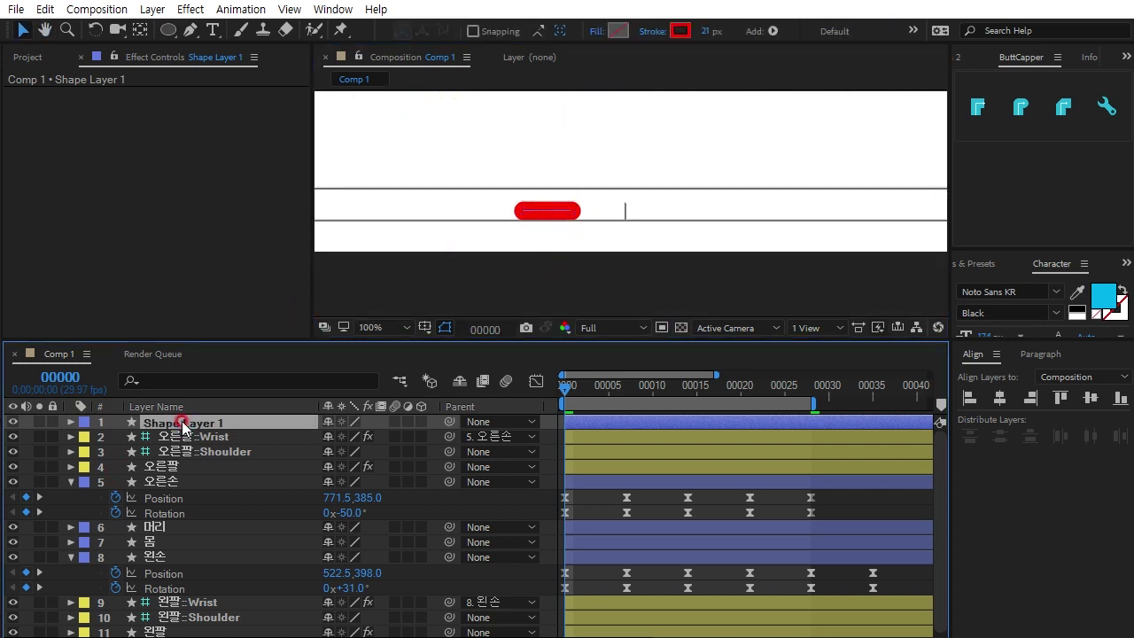
{"action": "key", "text": "u"}
{"action": "key", "text": "u"}
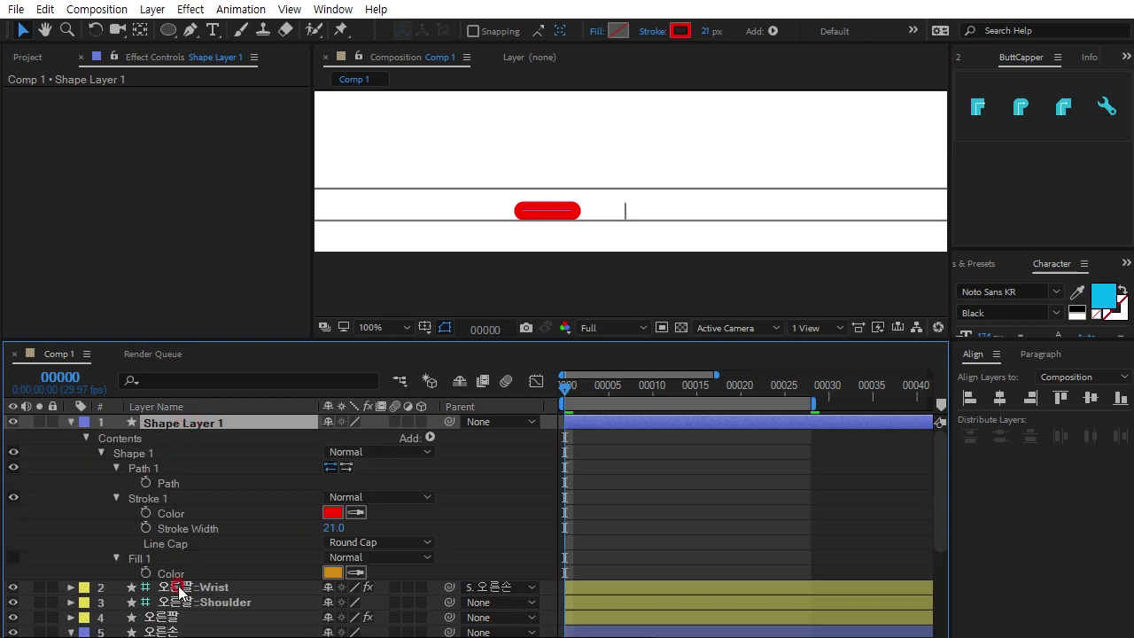
{"action": "left_click", "coordinate": [169, 483]}
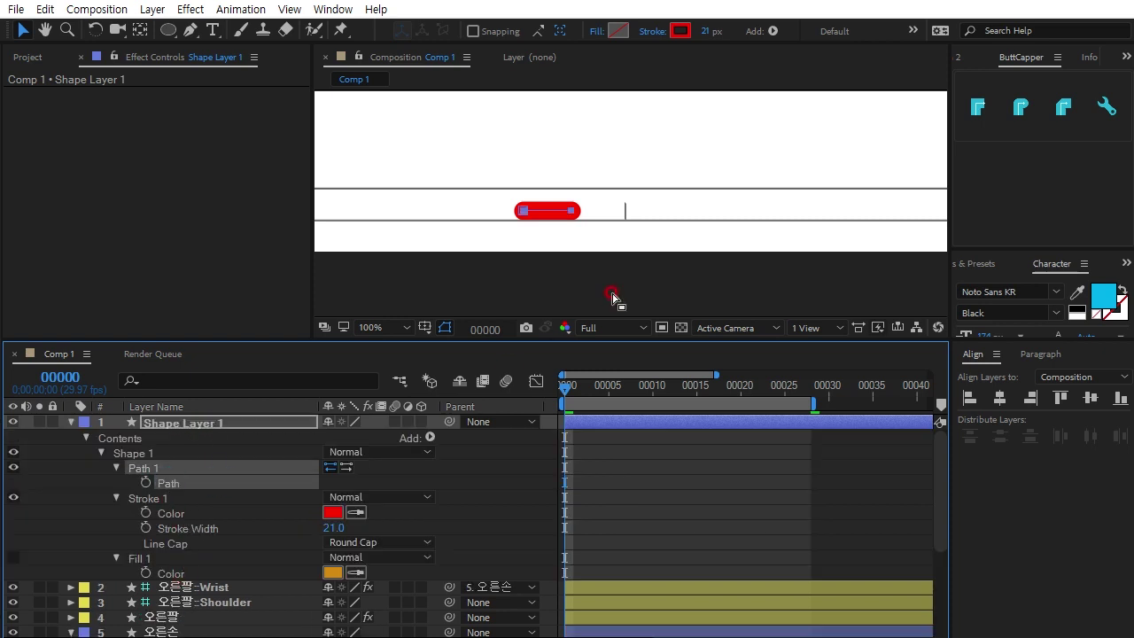
{"action": "left_click_drag", "start_coordinate": [565, 232], "coordinate": [594, 188]}
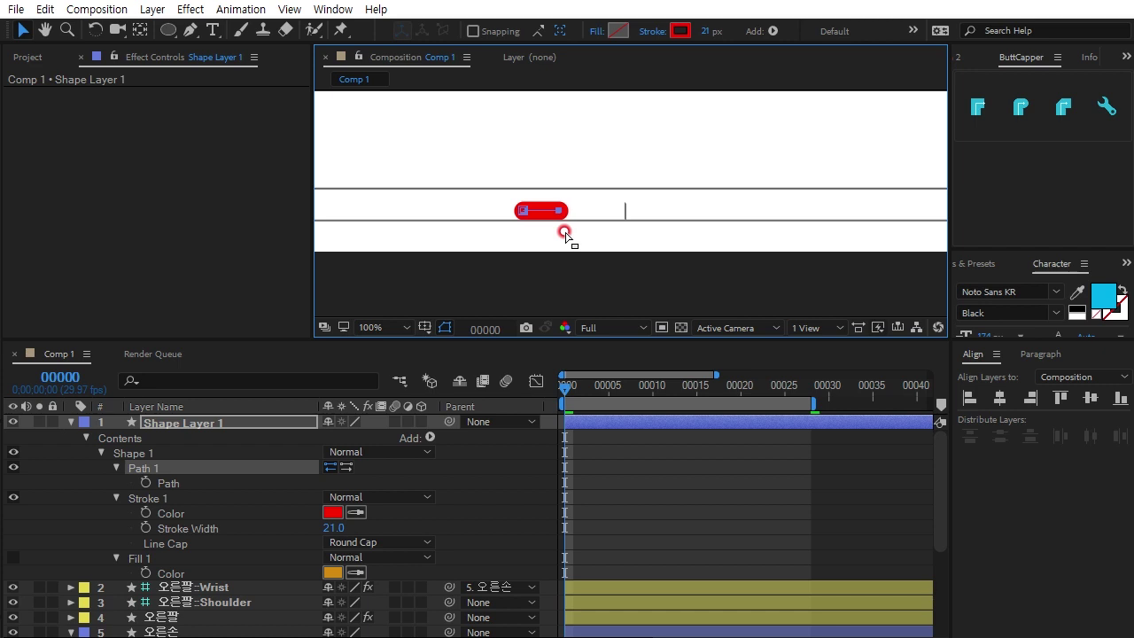
Rename Shape Layer 1 to 왼발 and collapse its properties
{"action": "left_click", "coordinate": [202, 424]}
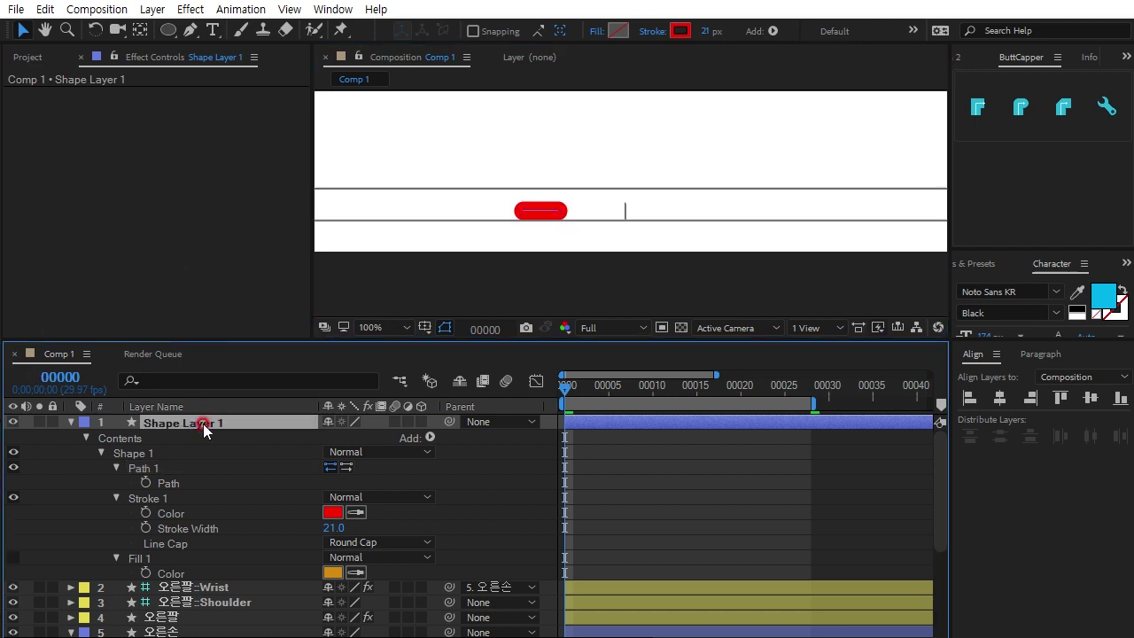
{"action": "key", "text": "Return"}
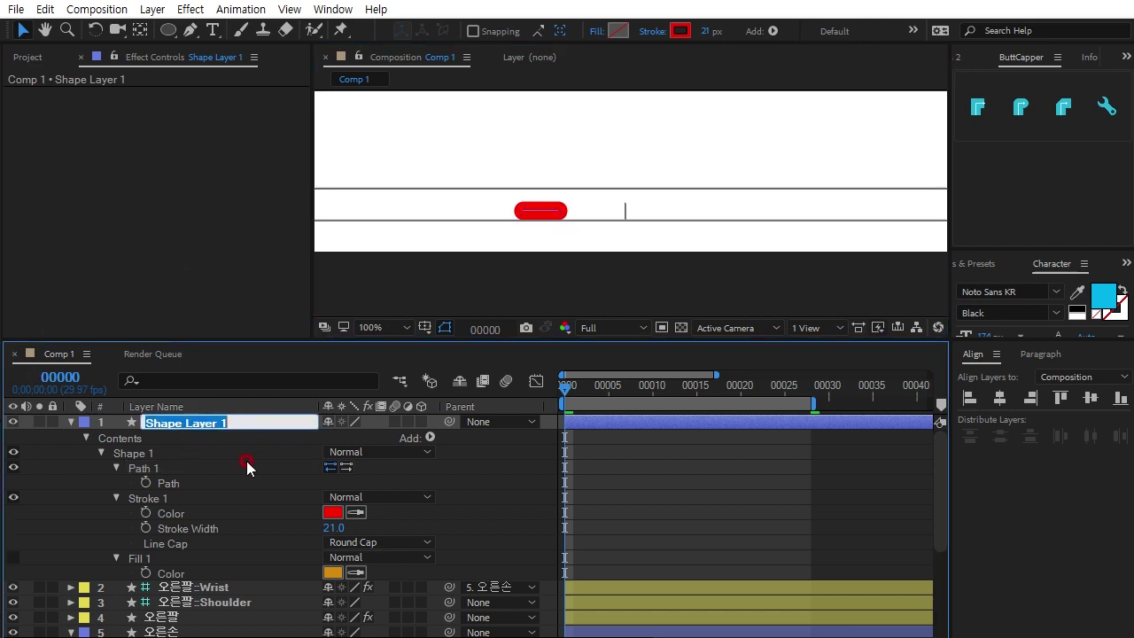
{"action": "type", "text": "d"}
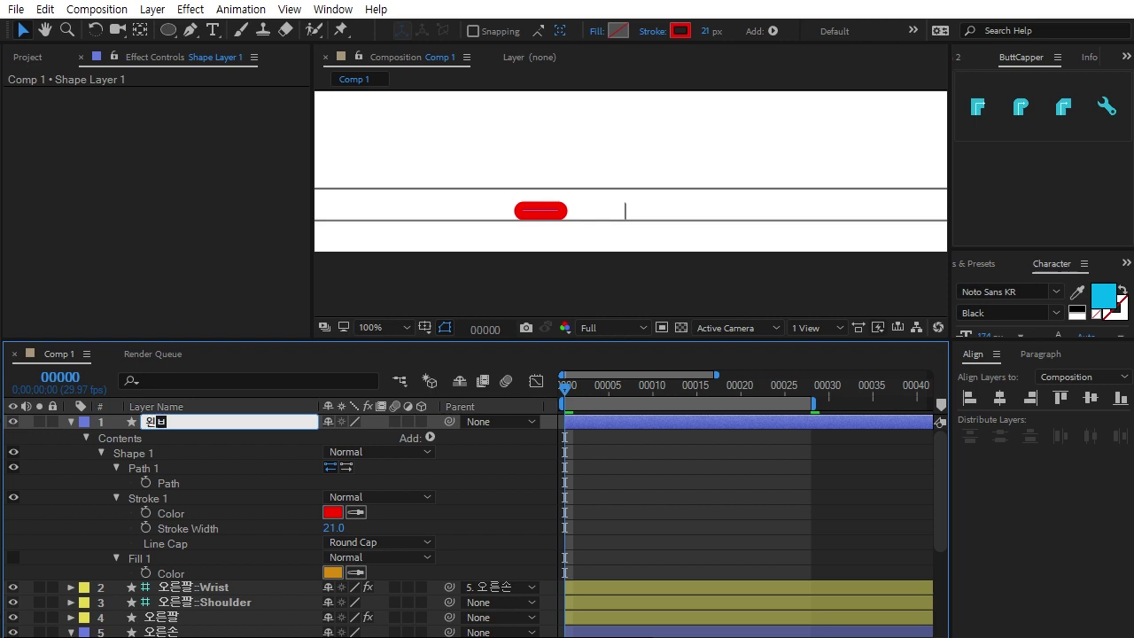
{"action": "left_click", "coordinate": [246, 461]}
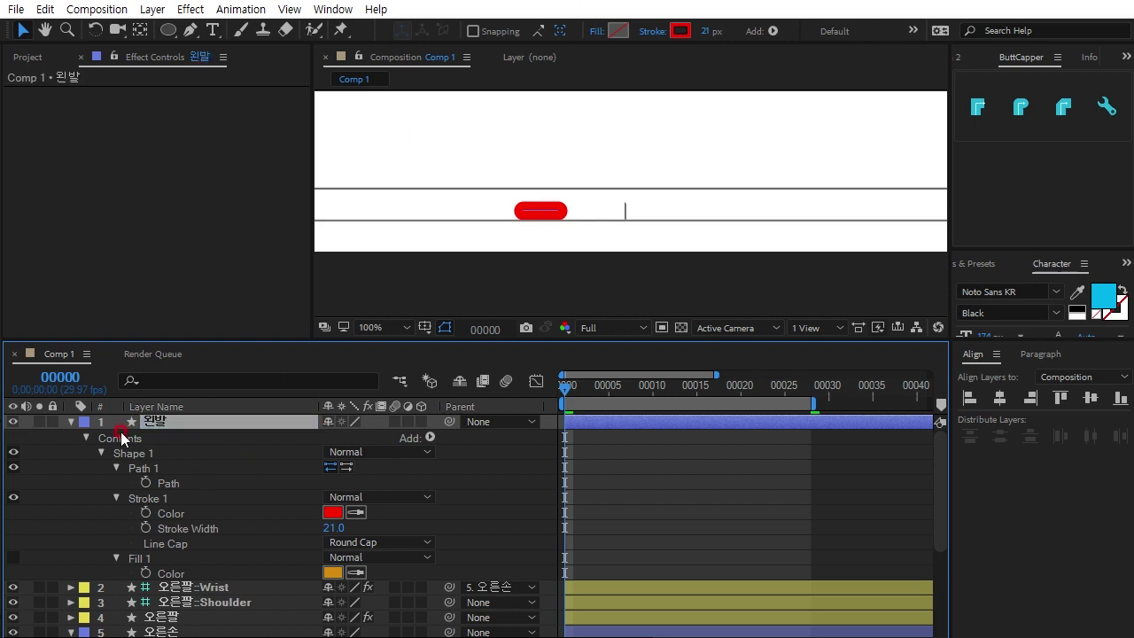
{"action": "left_click", "coordinate": [71, 422]}
Add Position and Rotation keyframes to the 왼발 layer at frame 0
{"action": "scroll", "coordinate": [638, 203], "scroll_direction": "down", "scroll_amount": 2}
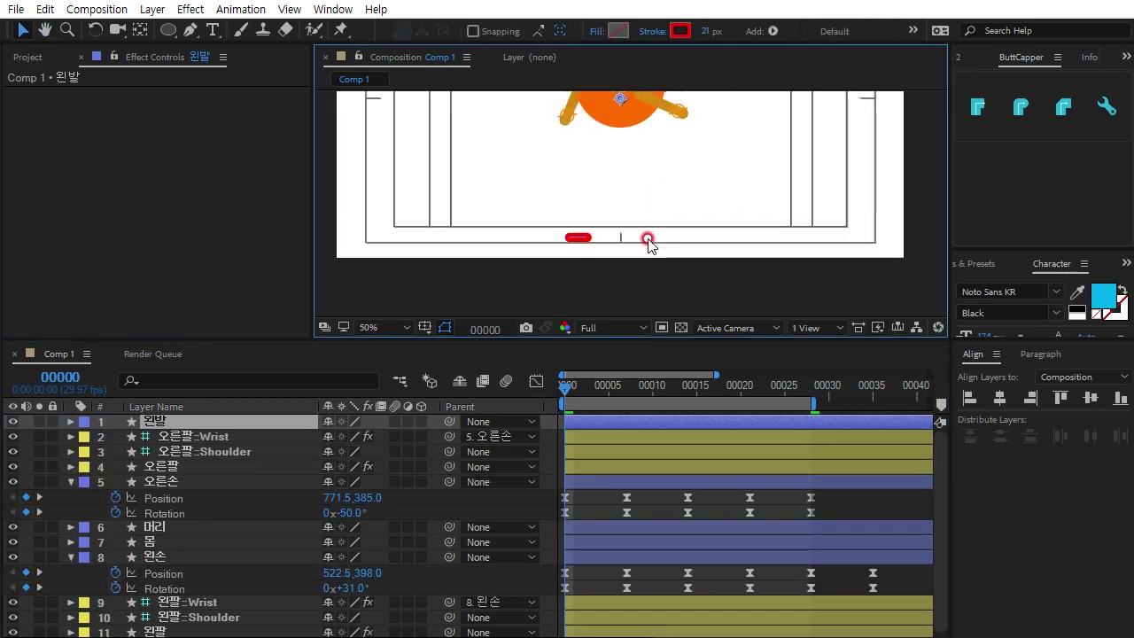
{"action": "key", "text": "v"}
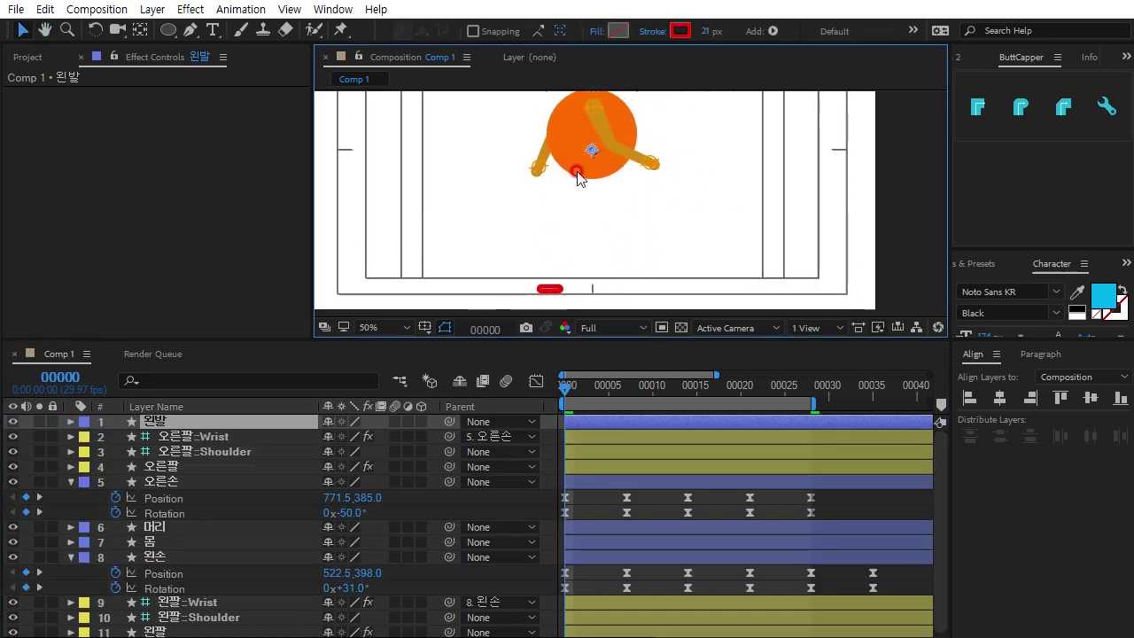
{"action": "left_click", "coordinate": [157, 424]}
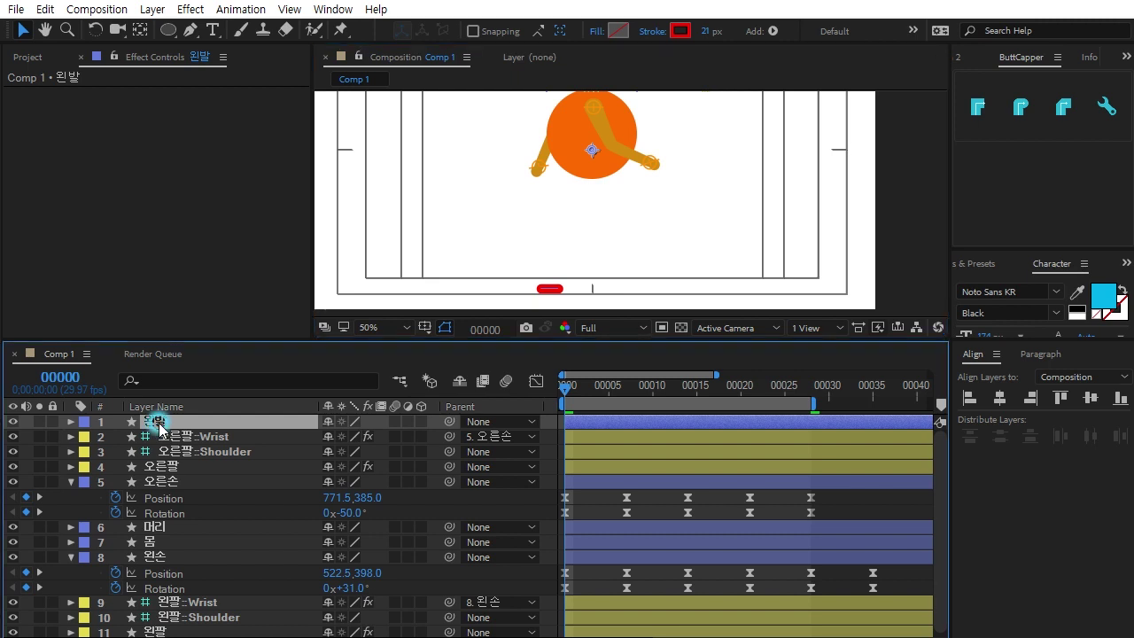
{"action": "key", "text": "p"}
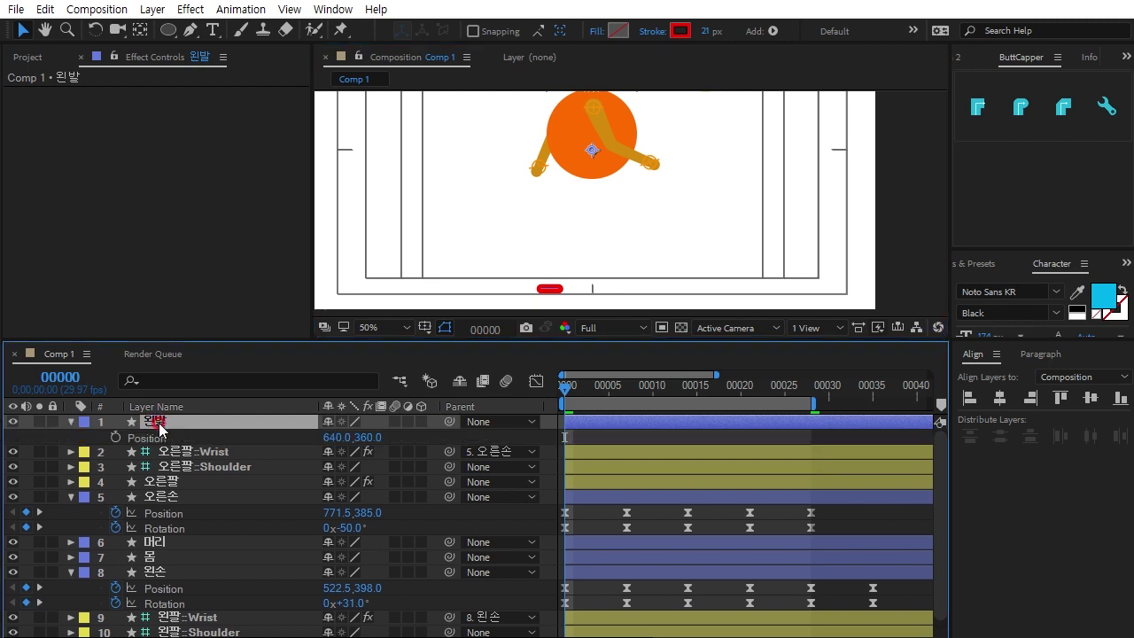
{"action": "key", "text": "shift+r"}
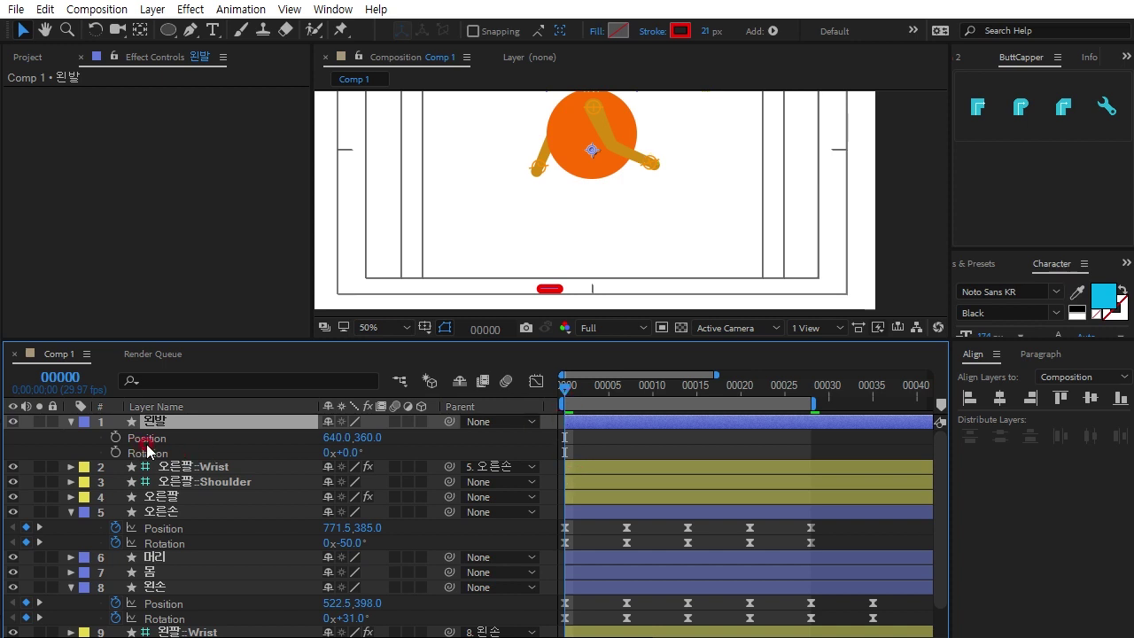
{"action": "left_click", "coordinate": [114, 439]}
{"action": "left_click", "coordinate": [605, 452]}
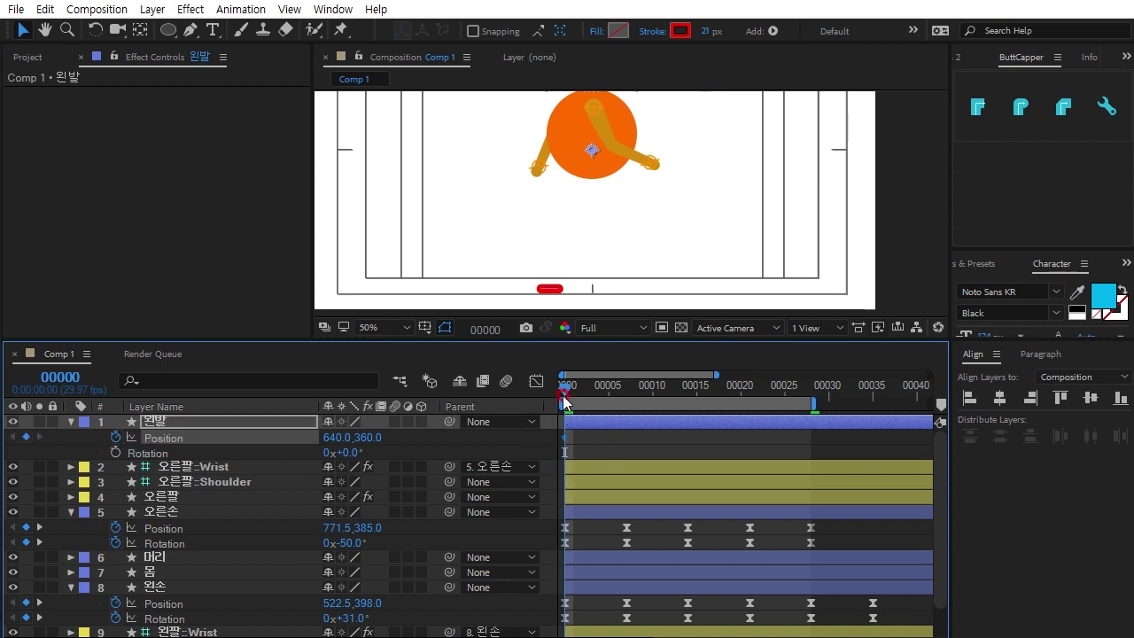
{"action": "left_click", "coordinate": [179, 455]}
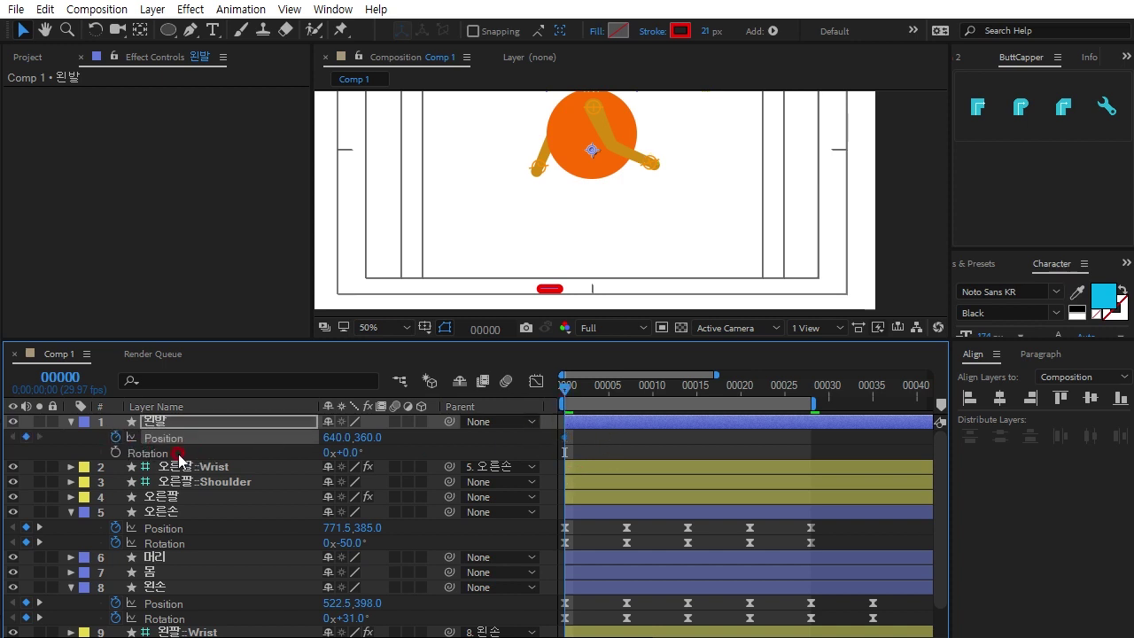
{"action": "left_click", "coordinate": [115, 452]}
{"action": "left_click", "coordinate": [671, 476]}
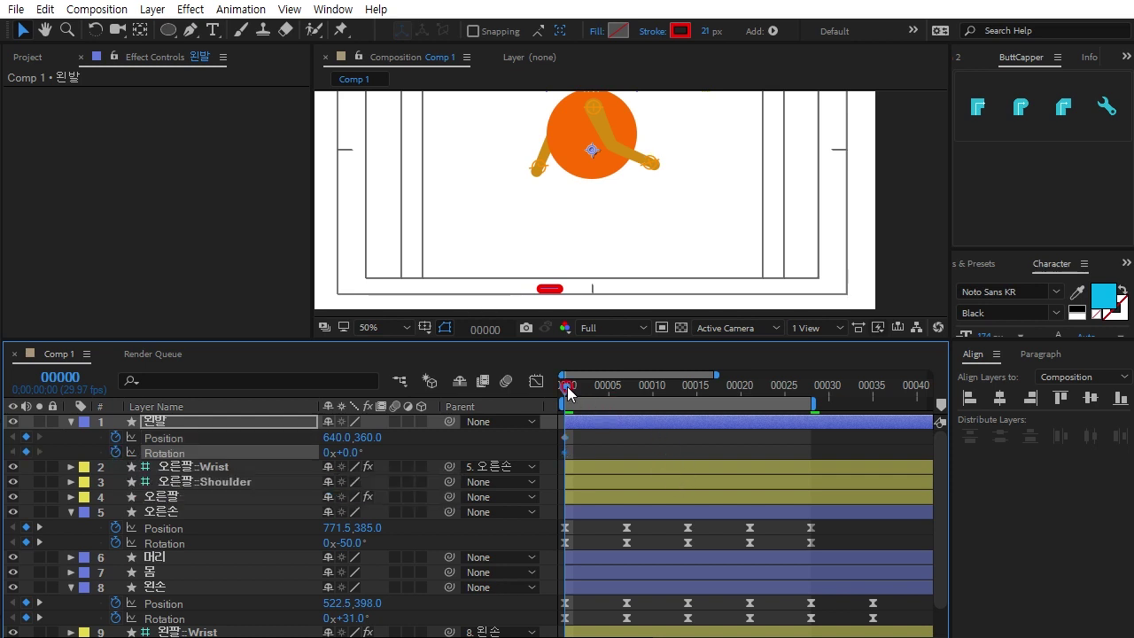
At frame 7, slide the foot right to Position 739.0, 360.0
{"action": "left_click_drag", "start_coordinate": [567, 390], "coordinate": [627, 395]}
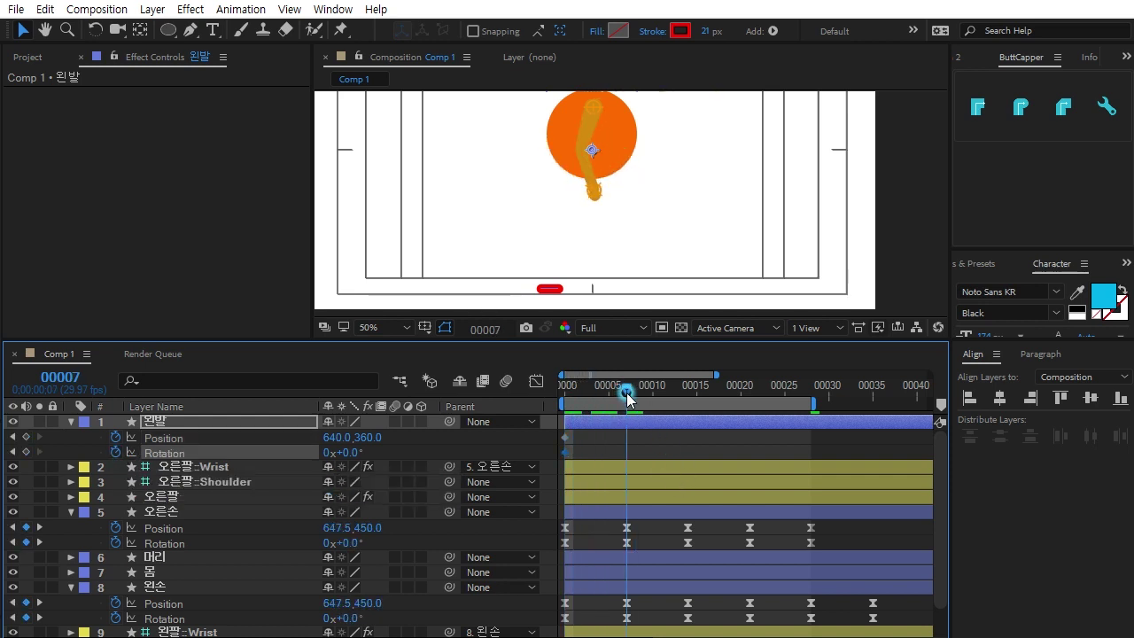
{"action": "left_click", "coordinate": [174, 440]}
{"action": "left_click", "coordinate": [619, 435]}
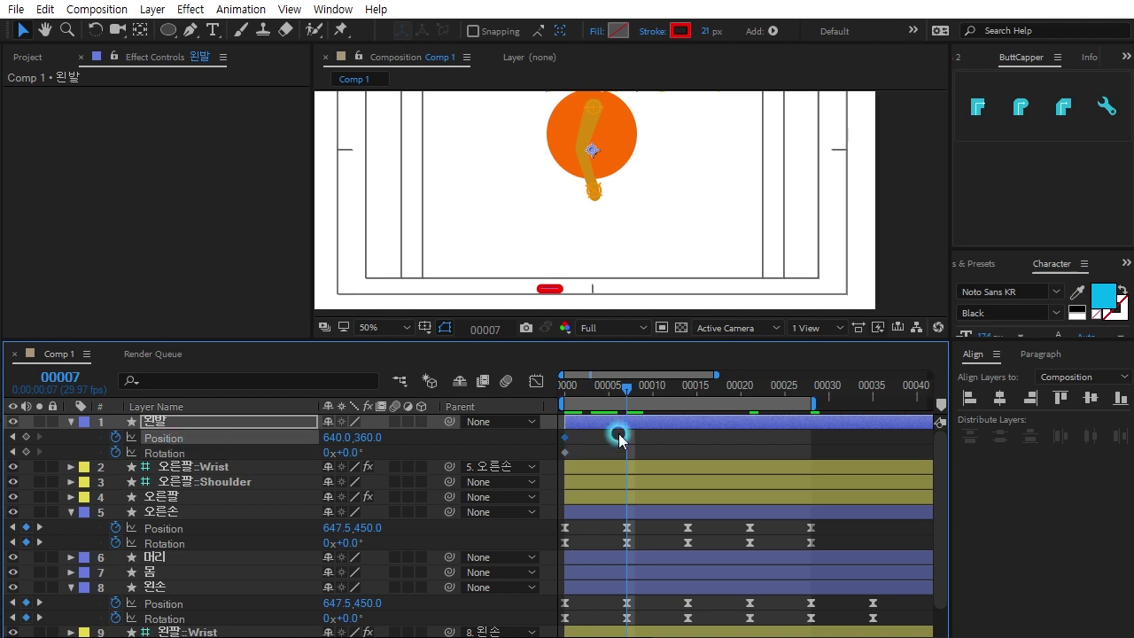
{"action": "left_click", "coordinate": [22, 30]}
{"action": "left_click", "coordinate": [599, 257]}
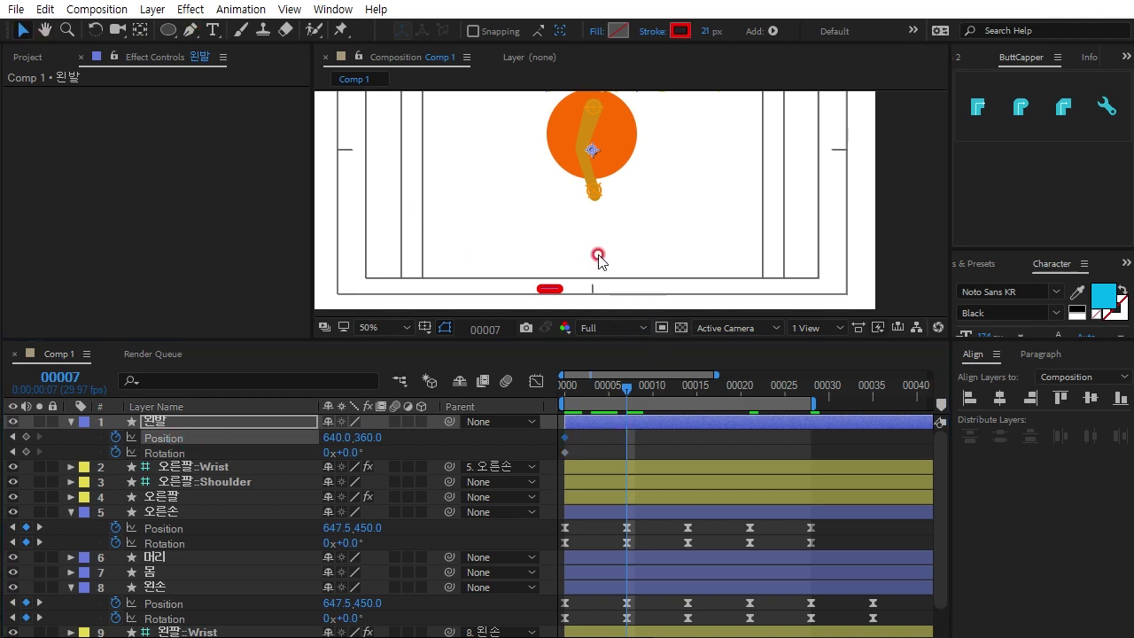
{"action": "left_click", "coordinate": [553, 300]}
{"action": "left_click", "coordinate": [160, 422]}
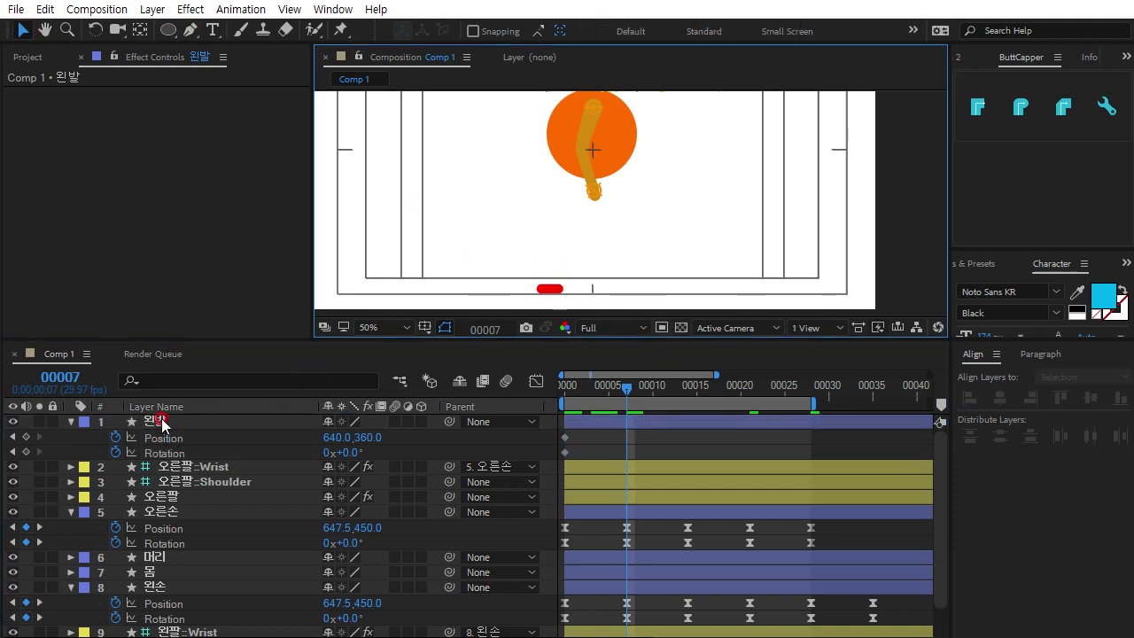
{"action": "left_click", "coordinate": [582, 282]}
{"action": "left_click", "coordinate": [575, 279]}
{"action": "left_click", "coordinate": [233, 372]}
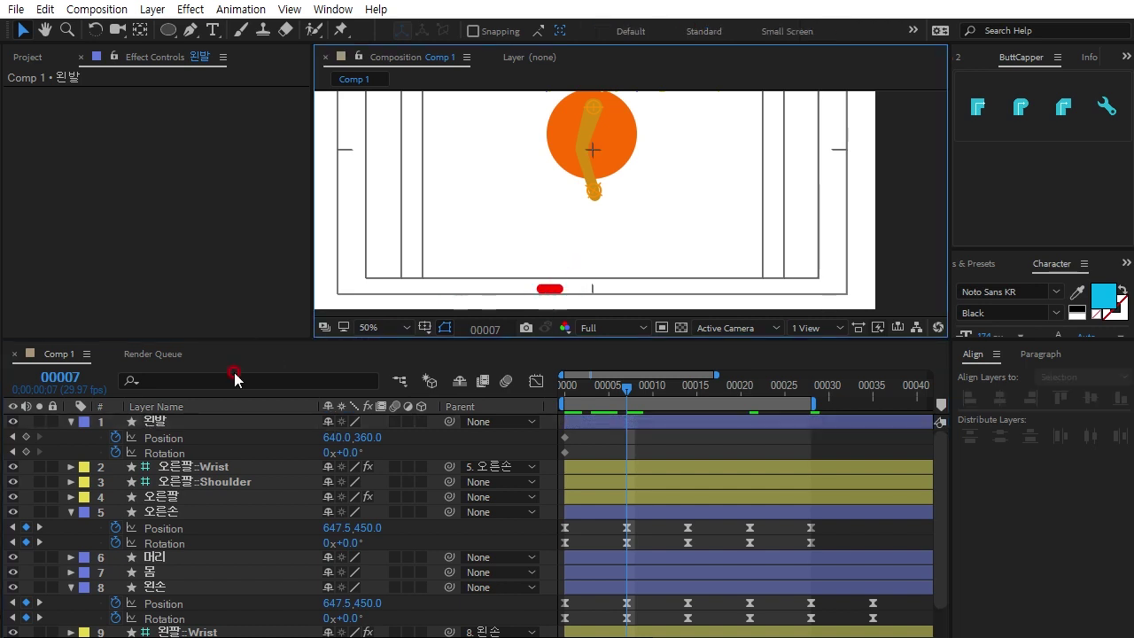
{"action": "left_click", "coordinate": [151, 423]}
{"action": "left_click_drag", "start_coordinate": [350, 438], "coordinate": [406, 435]}
{"action": "left_click", "coordinate": [581, 401]}
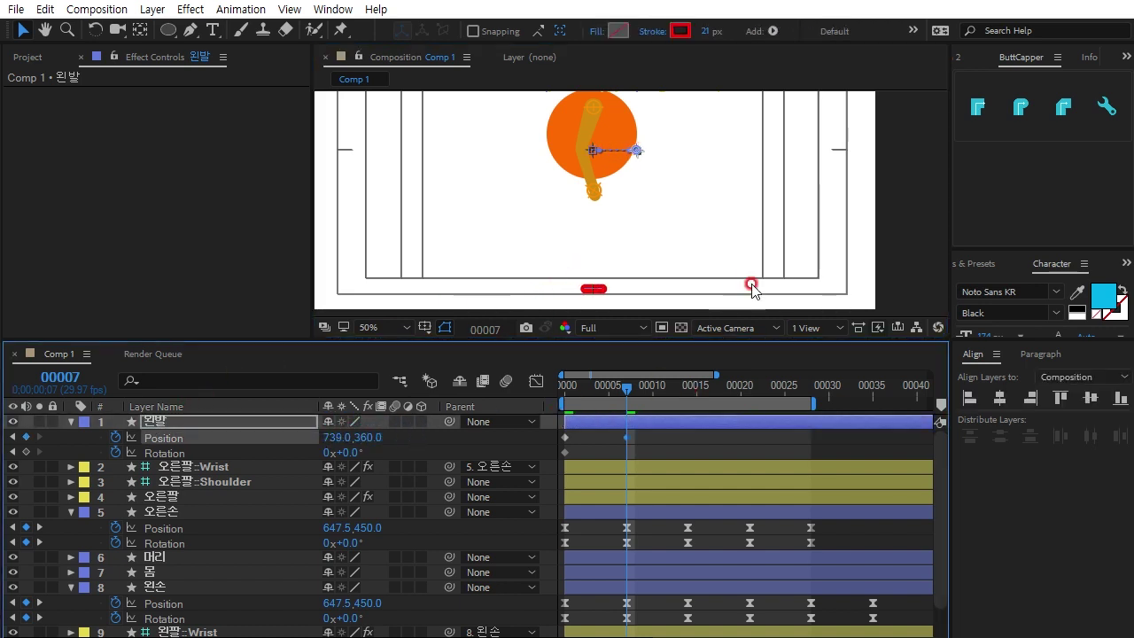
{"action": "left_click", "coordinate": [574, 384]}
Return the playhead to the first frame
{"action": "left_click", "coordinate": [666, 195]}
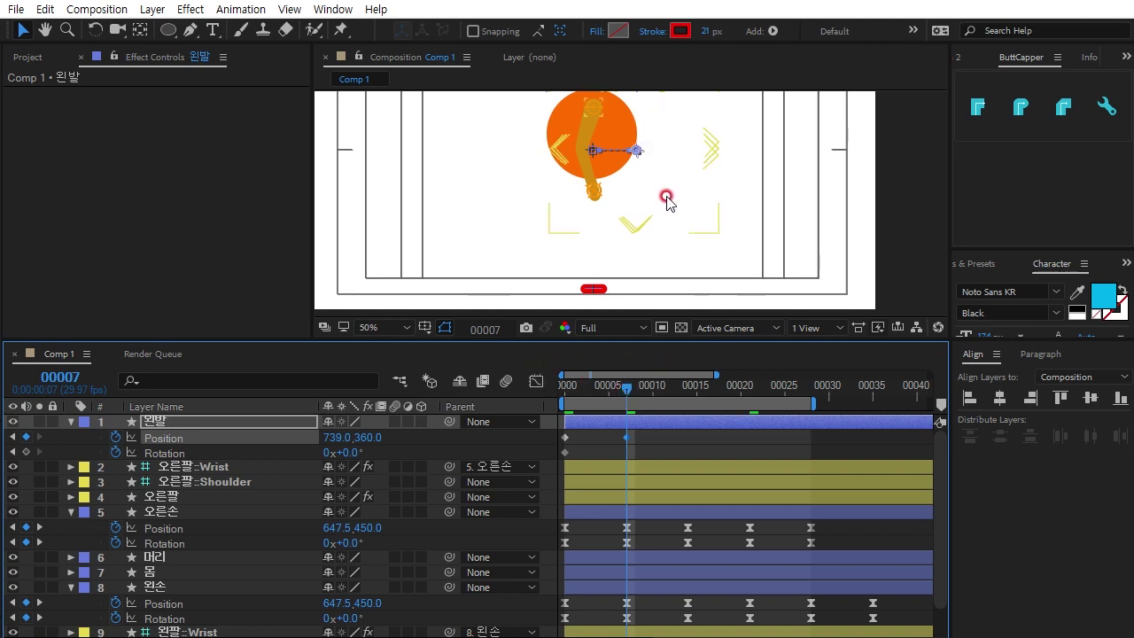
{"action": "key", "text": "ctrl+1"}
{"action": "left_click_drag", "start_coordinate": [653, 154], "coordinate": [653, 165]}
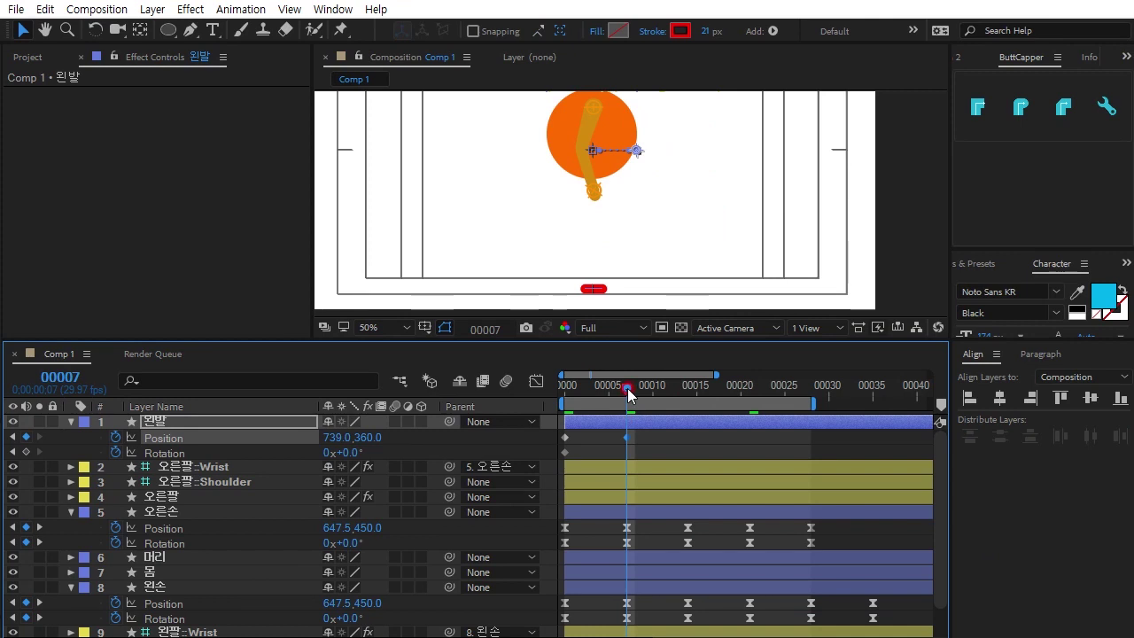
{"action": "key", "text": "Home"}
{"action": "left_click", "coordinate": [624, 282]}
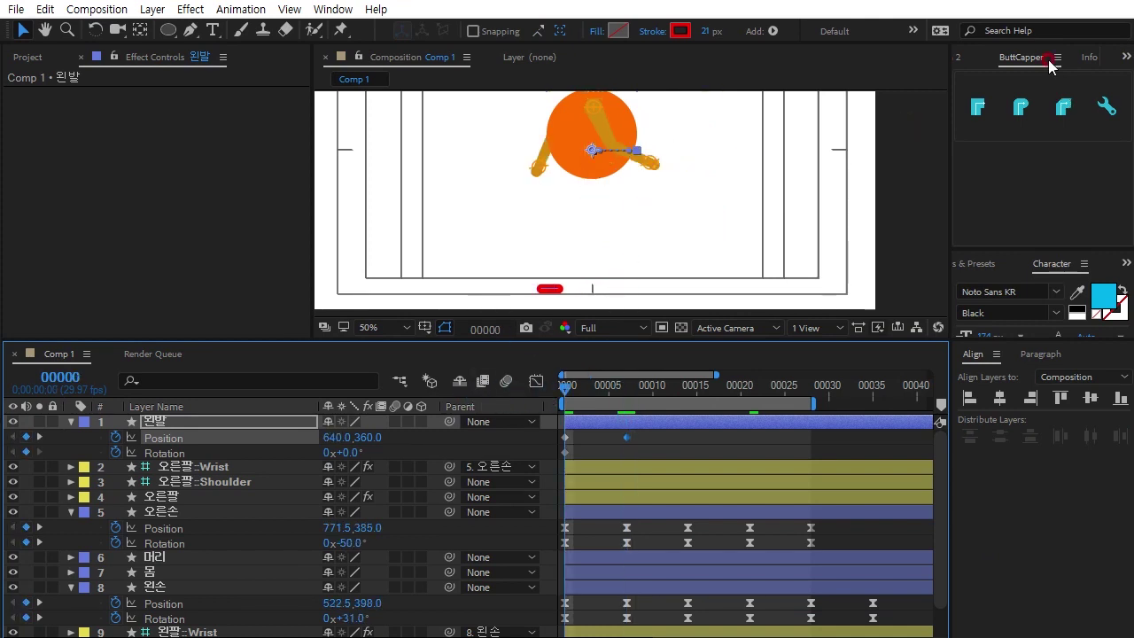
Use Motion 2's anchor grid to put 왼발's anchor at its left-middle edge
{"action": "left_click", "coordinate": [964, 62]}
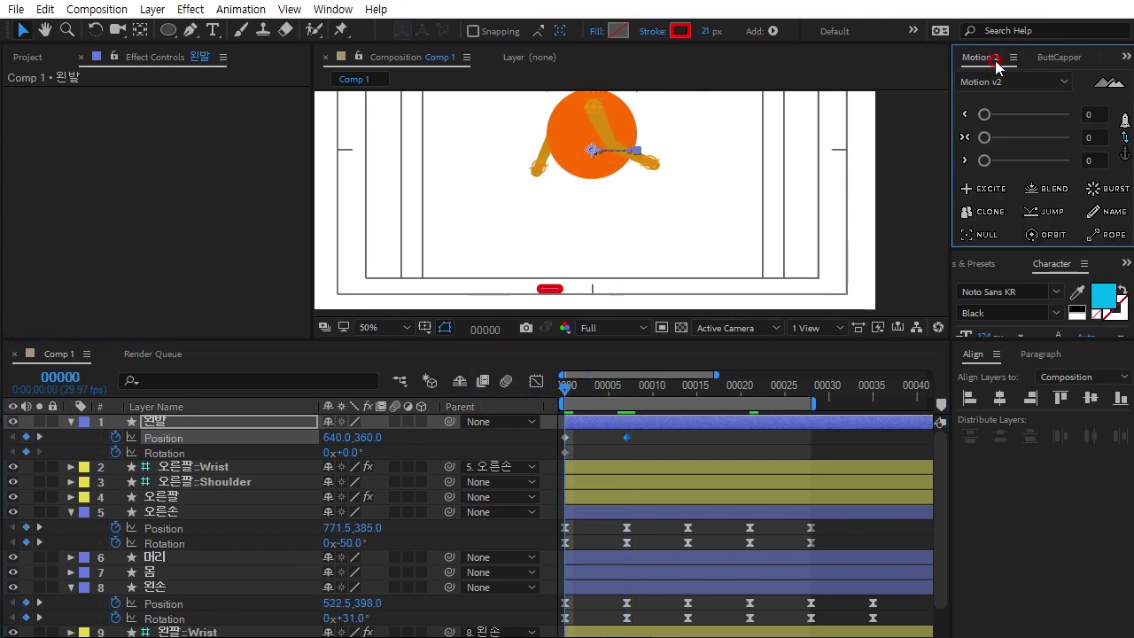
{"action": "mouse_move", "coordinate": [1123, 152]}
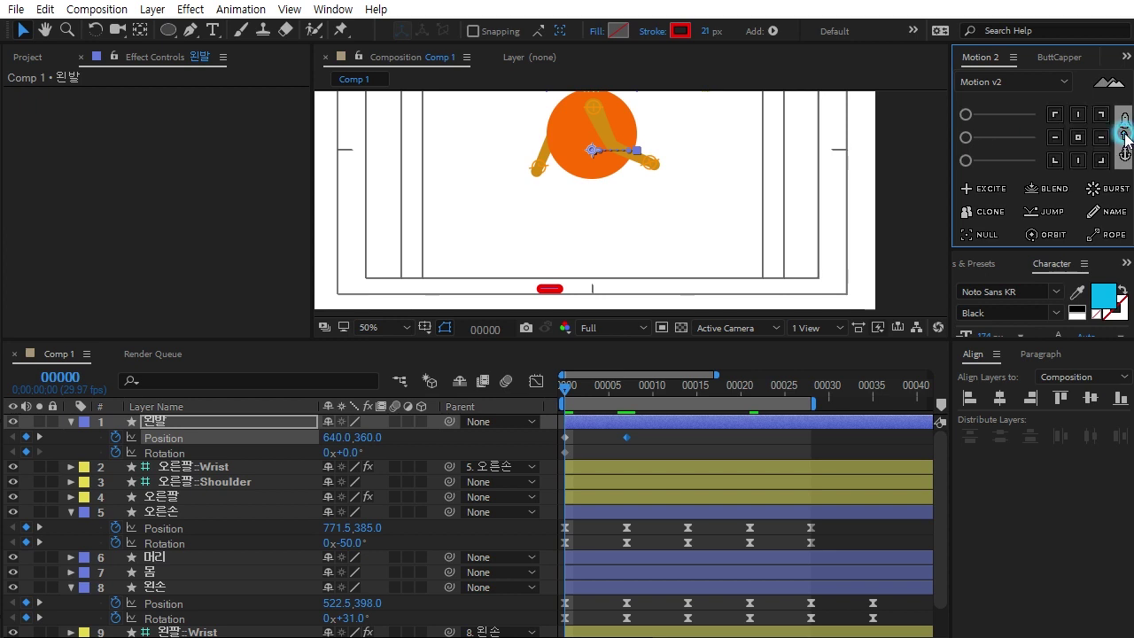
{"action": "left_click", "coordinate": [1056, 137]}
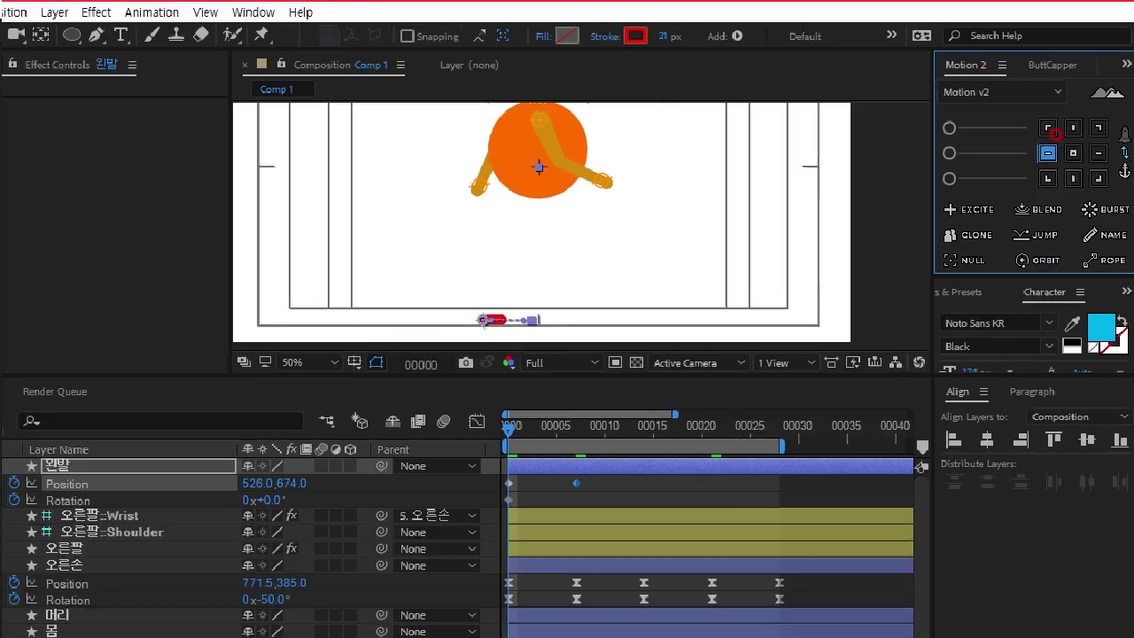
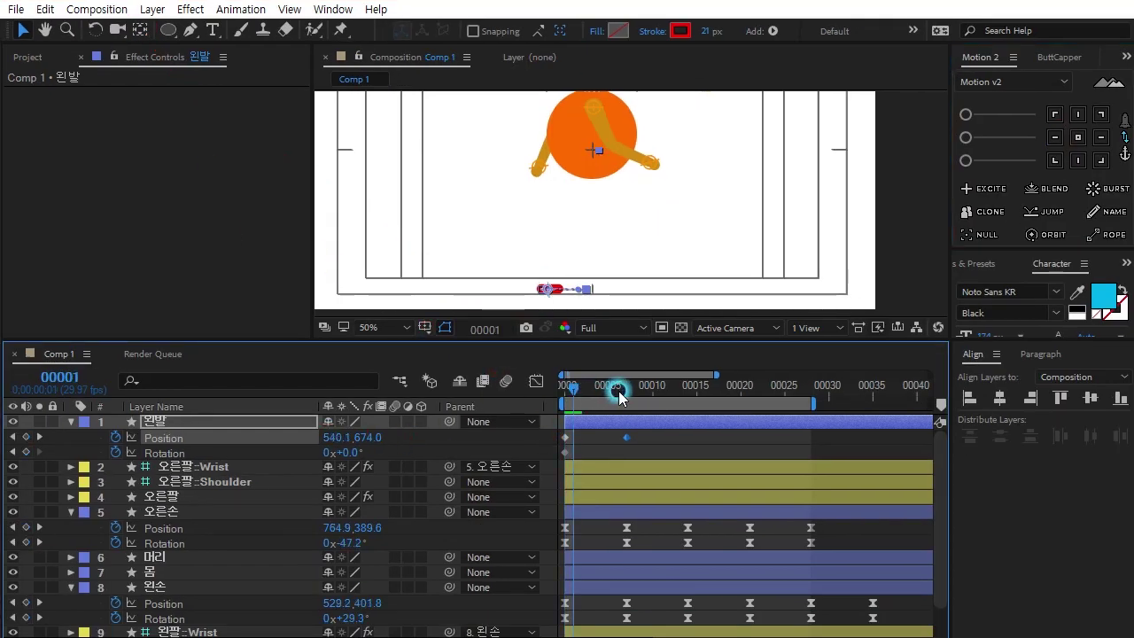
Key the left foot rising to 625,612 at frame 7
{"action": "left_click_drag", "start_coordinate": [569, 393], "coordinate": [627, 390]}
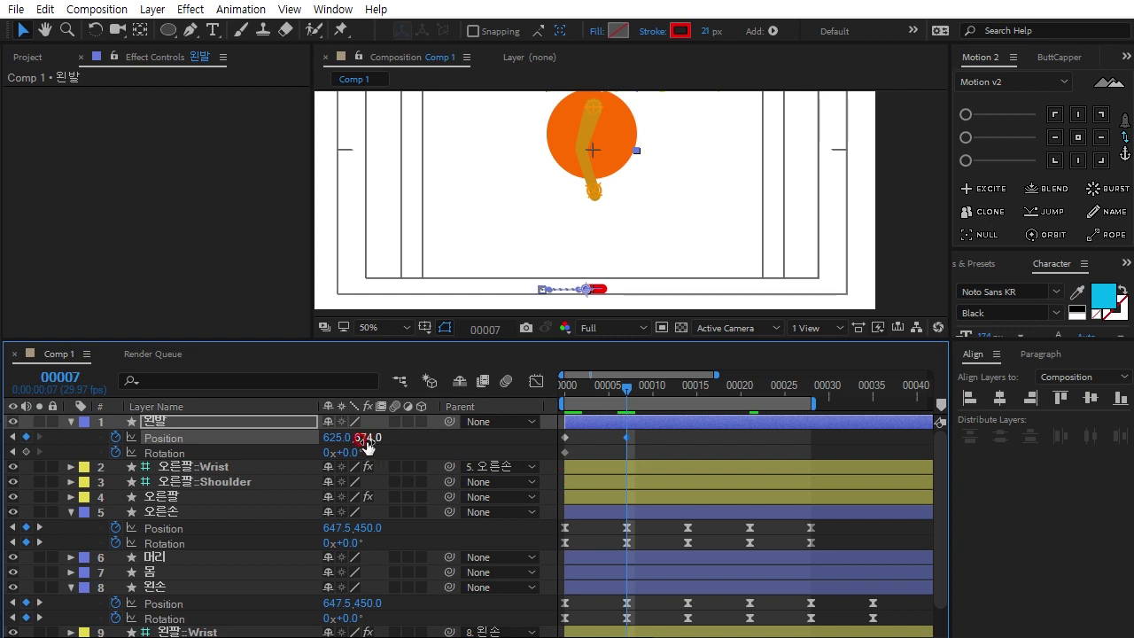
{"action": "left_click_drag", "start_coordinate": [363, 438], "coordinate": [271, 474]}
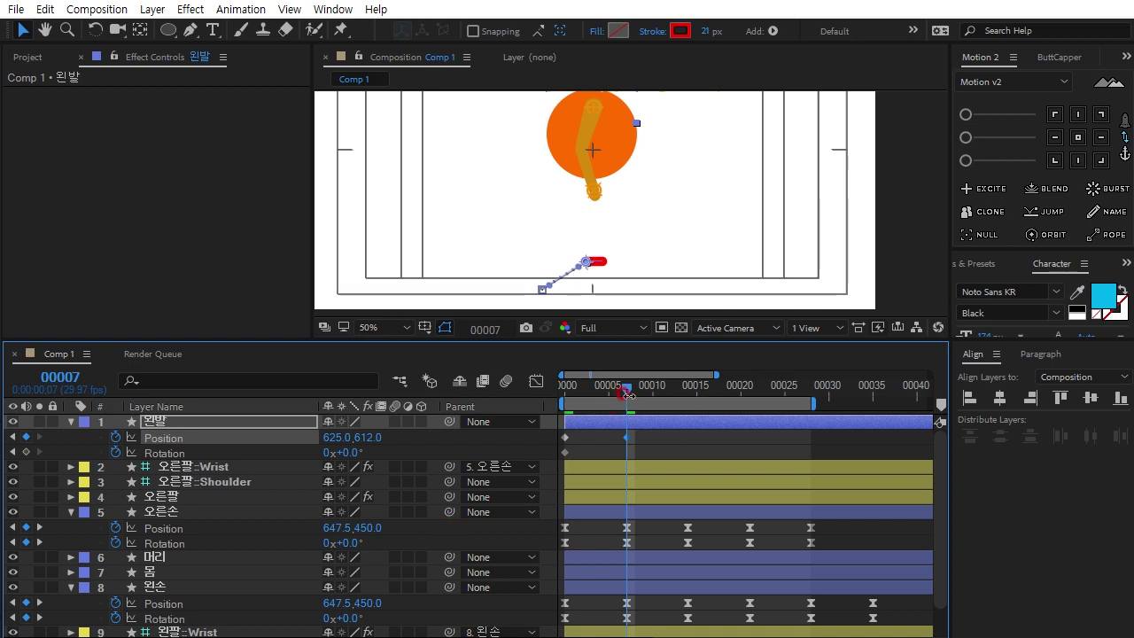
{"action": "left_click_drag", "start_coordinate": [627, 390], "coordinate": [687, 395]}
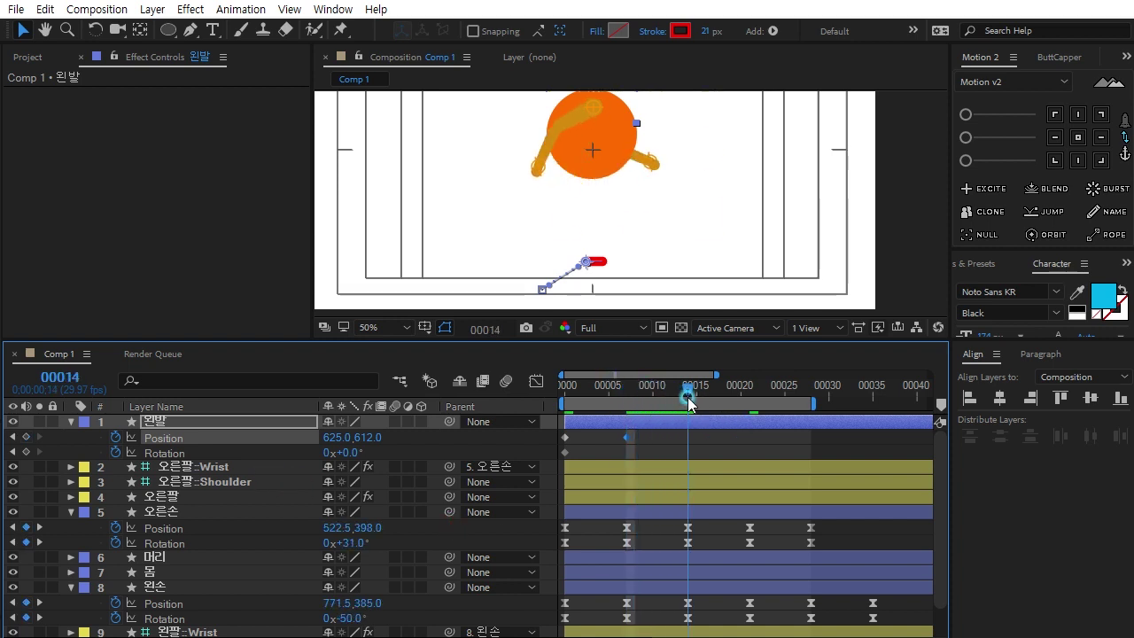
{"action": "left_click", "coordinate": [296, 450]}
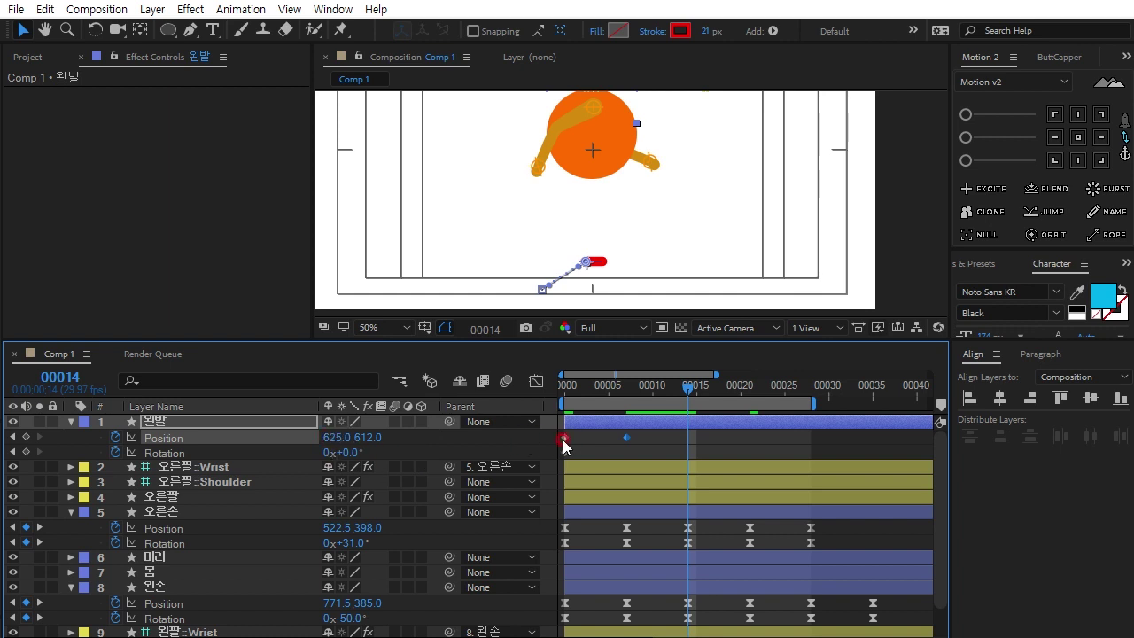
Paste the frame-0 position at frame 14 and move the foot forward to X 731
{"action": "left_click_drag", "start_coordinate": [565, 443], "coordinate": [574, 448]}
{"action": "key", "text": "ctrl+c"}
{"action": "key", "text": "ctrl+v"}
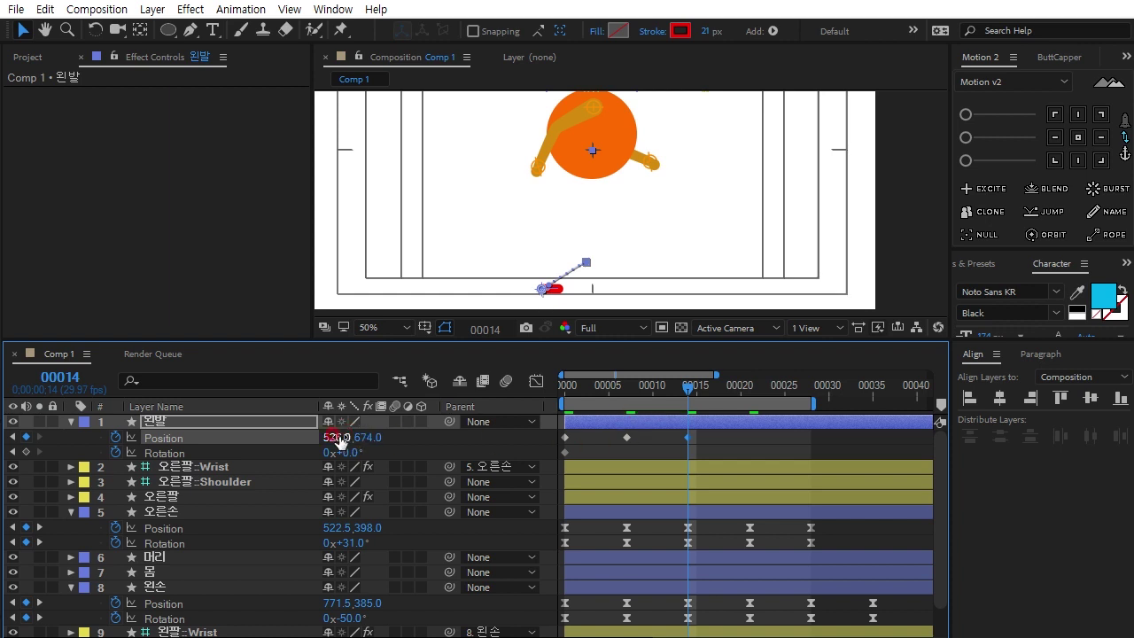
{"action": "left_click_drag", "start_coordinate": [346, 438], "coordinate": [512, 434]}
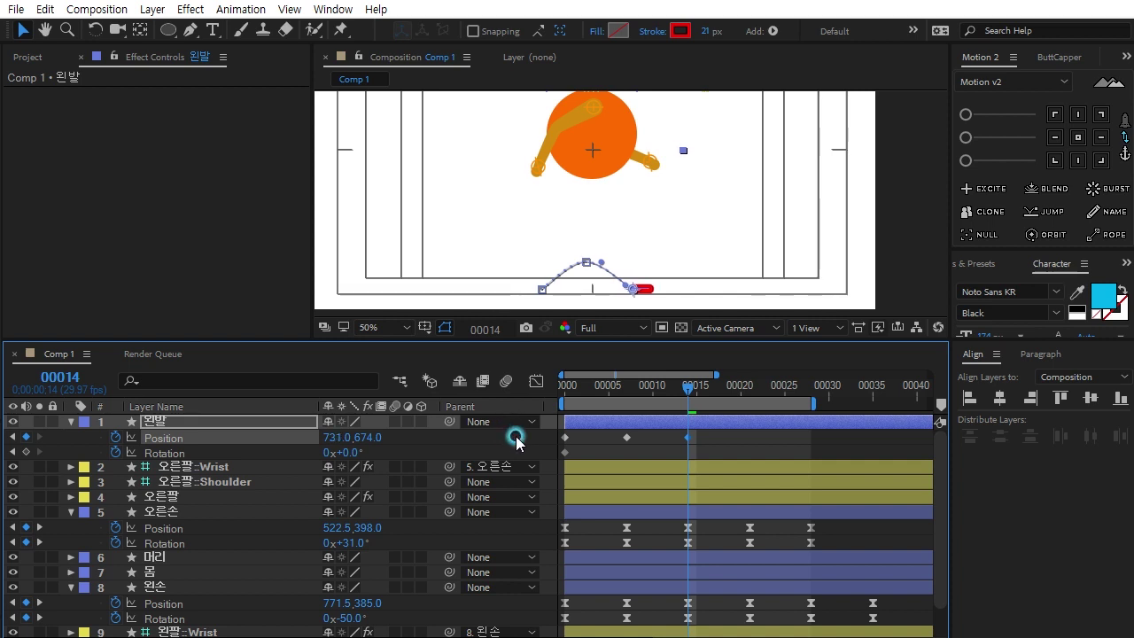
Paste the starting position 526,674 at frame 28 to close the step cycle
{"action": "left_click_drag", "start_coordinate": [691, 390], "coordinate": [811, 394]}
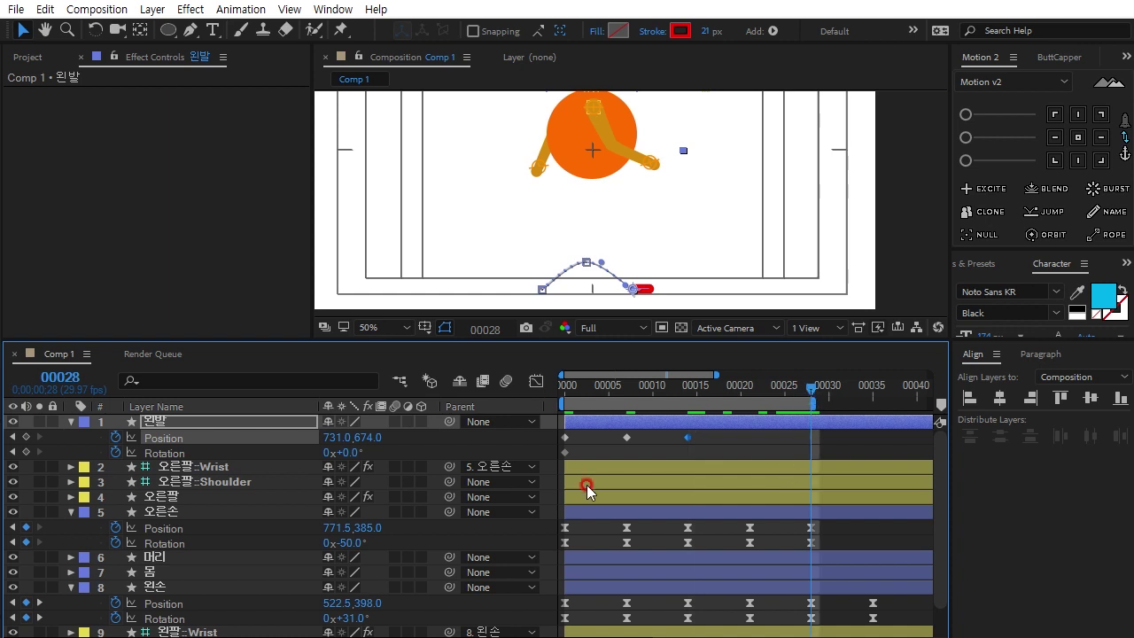
{"action": "left_click", "coordinate": [570, 442]}
{"action": "left_click", "coordinate": [566, 438]}
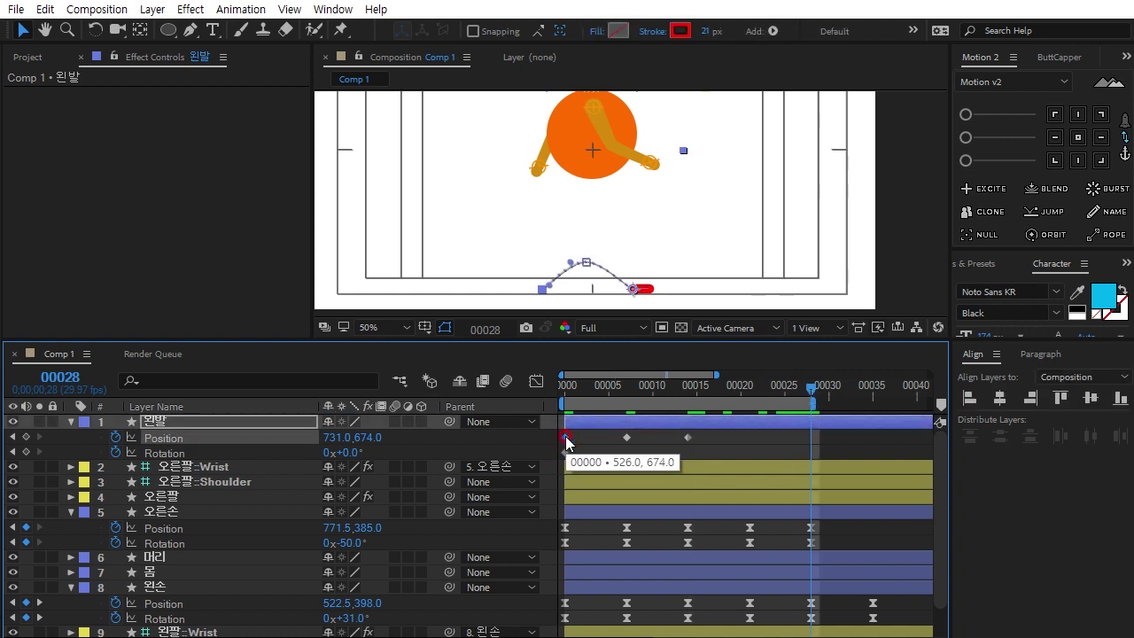
{"action": "key", "text": "ctrl+v"}
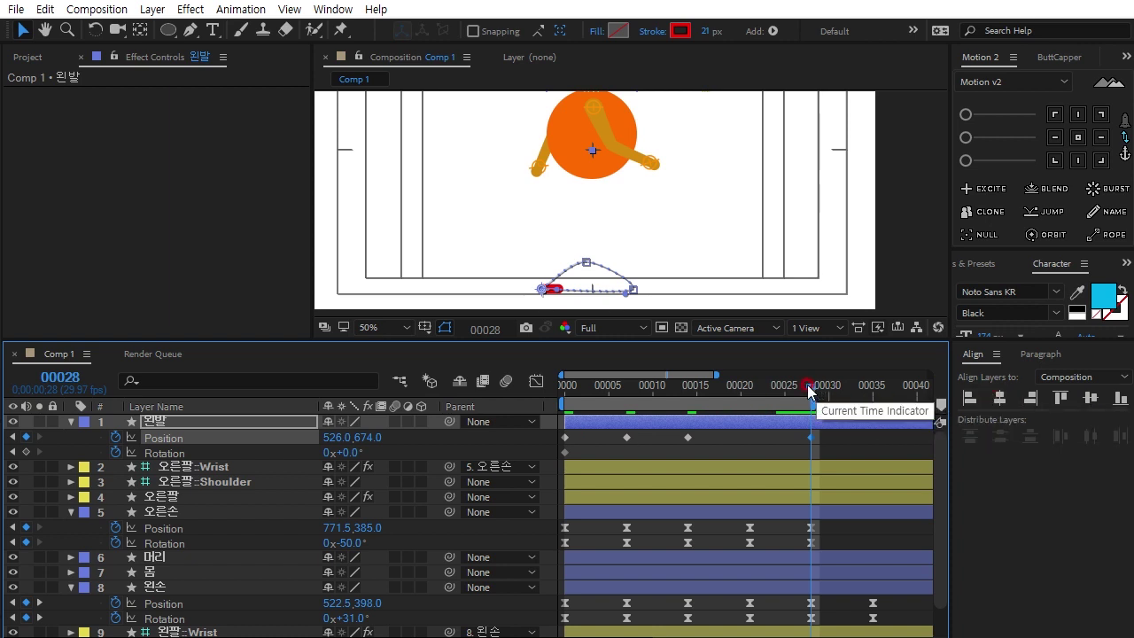
Zoom the Composition view in, preview the foot step, and stop at frame 7
{"action": "scroll", "coordinate": [632, 235], "scroll_direction": "up", "scroll_amount": 1}
{"action": "scroll", "coordinate": [597, 227], "scroll_direction": "up", "scroll_amount": 1}
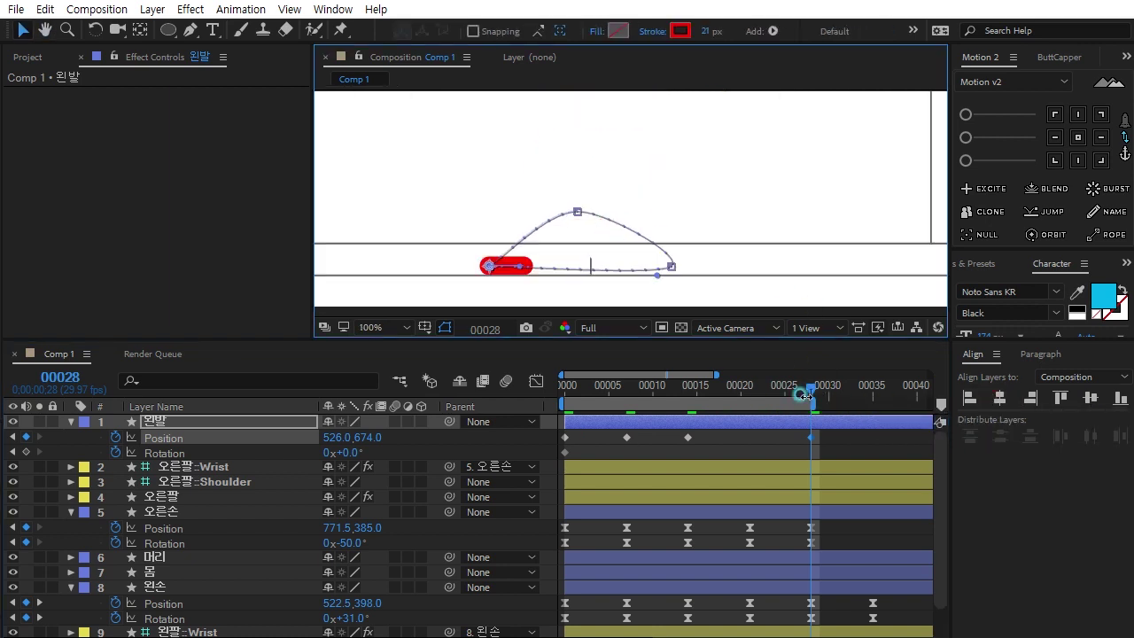
{"action": "left_click_drag", "start_coordinate": [805, 394], "coordinate": [488, 397]}
{"action": "key", "text": "space"}
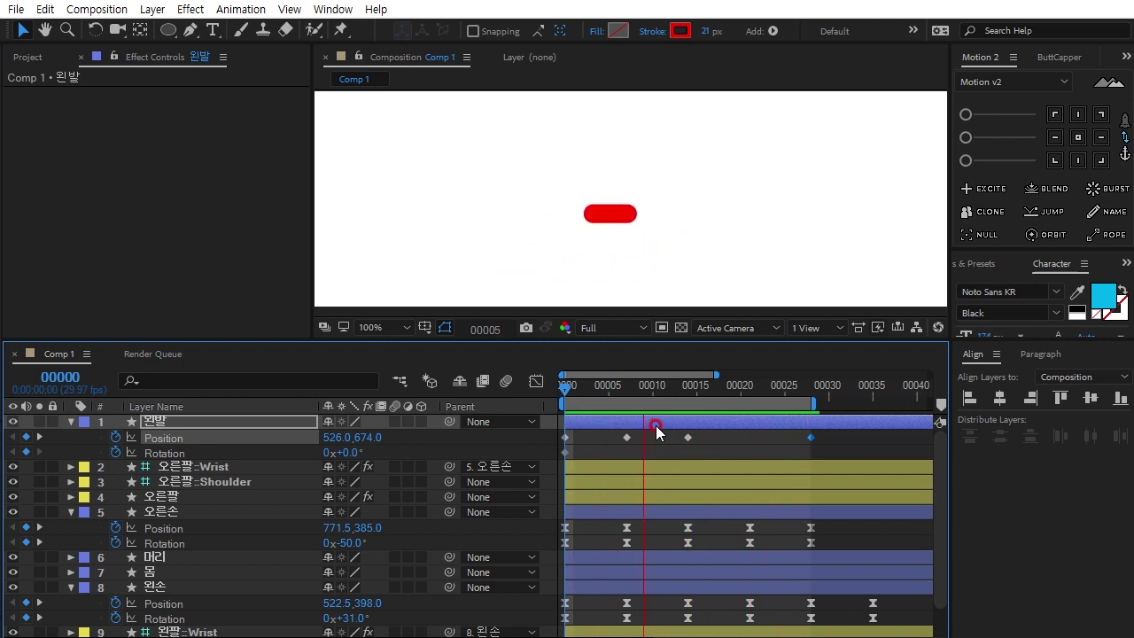
{"action": "mouse_move", "coordinate": [612, 392]}
{"action": "left_mouse_down"}
{"action": "mouse_move", "coordinate": [653, 390]}
{"action": "mouse_move", "coordinate": [627, 390]}
{"action": "left_mouse_up"}
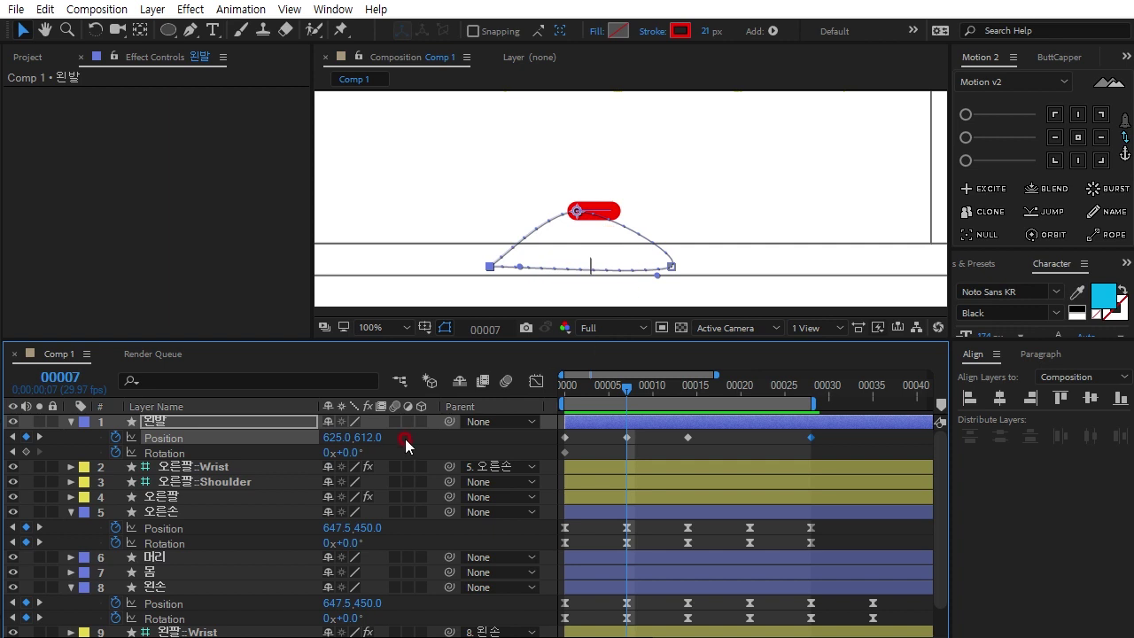
Drag the motion-path Bezier handles into a rounded arc over the step with a flat return
{"action": "left_click", "coordinate": [627, 437]}
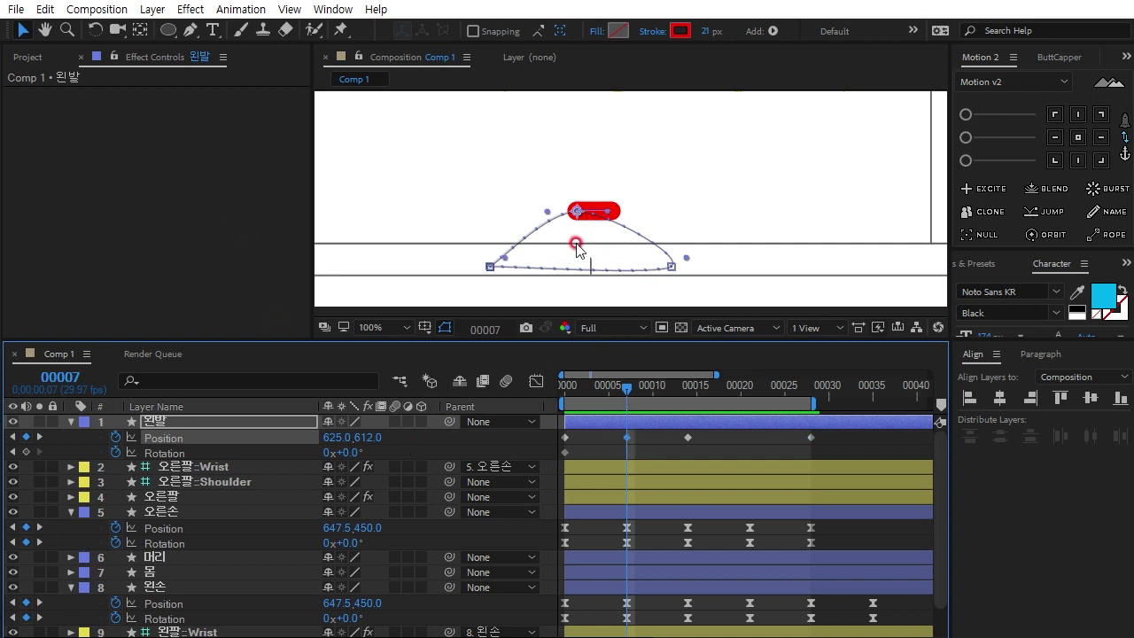
{"action": "left_click_drag", "start_coordinate": [607, 213], "coordinate": [650, 211]}
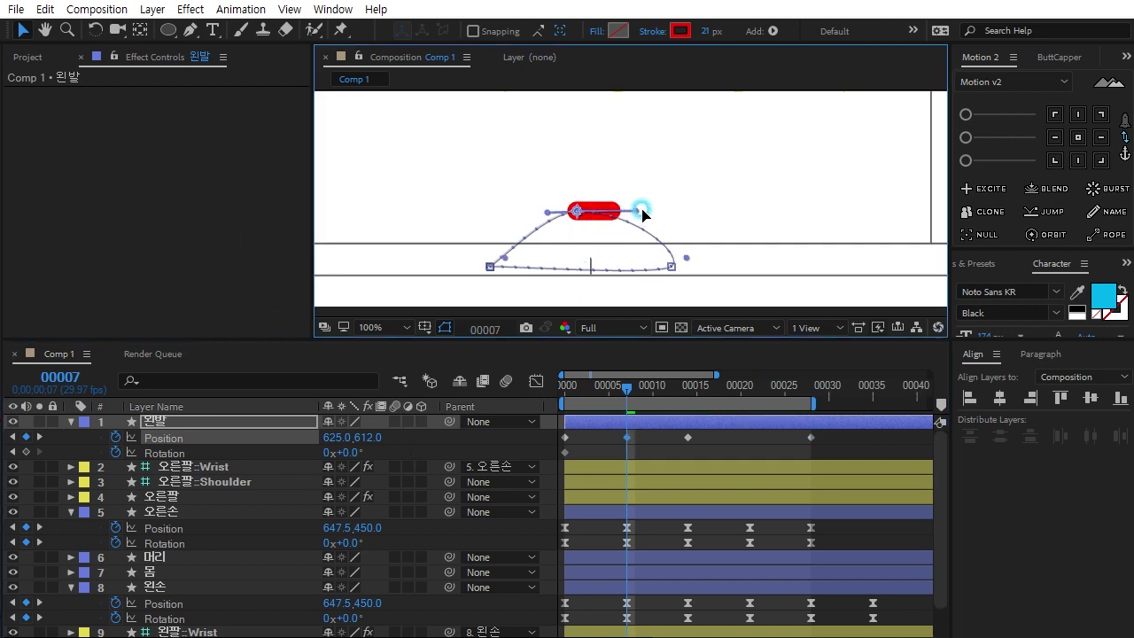
{"action": "left_click_drag", "start_coordinate": [548, 209], "coordinate": [519, 212]}
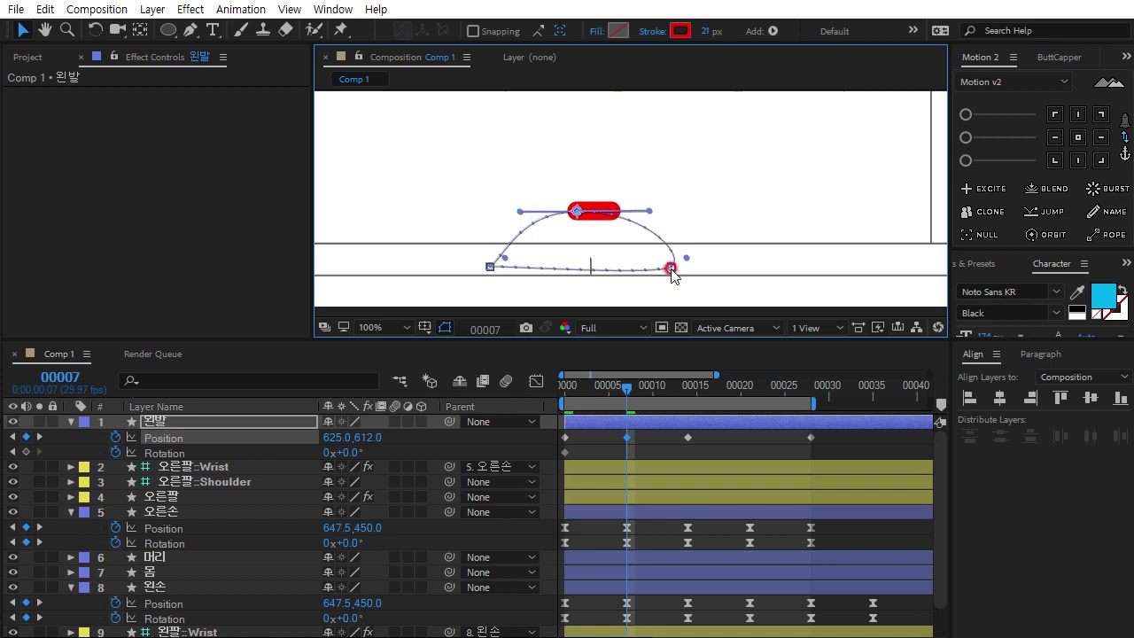
{"action": "mouse_move", "coordinate": [674, 266]}
{"action": "left_mouse_down"}
{"action": "mouse_move", "coordinate": [660, 277]}
{"action": "mouse_move", "coordinate": [633, 265]}
{"action": "left_mouse_up"}
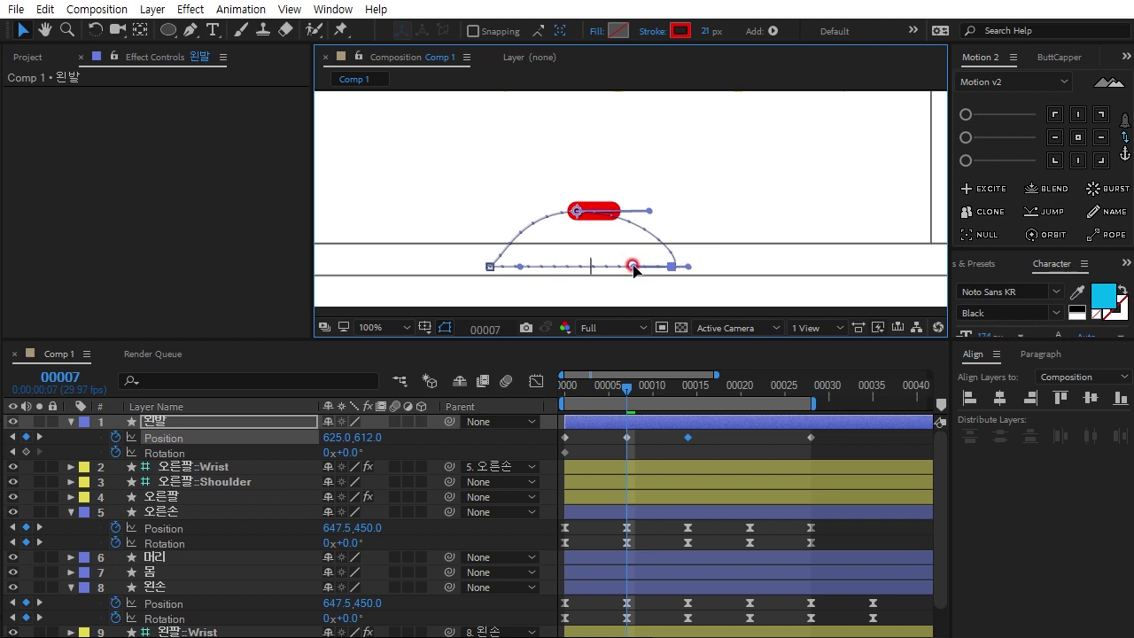
{"action": "left_click", "coordinate": [577, 212]}
{"action": "left_click_drag", "start_coordinate": [505, 259], "coordinate": [509, 238]}
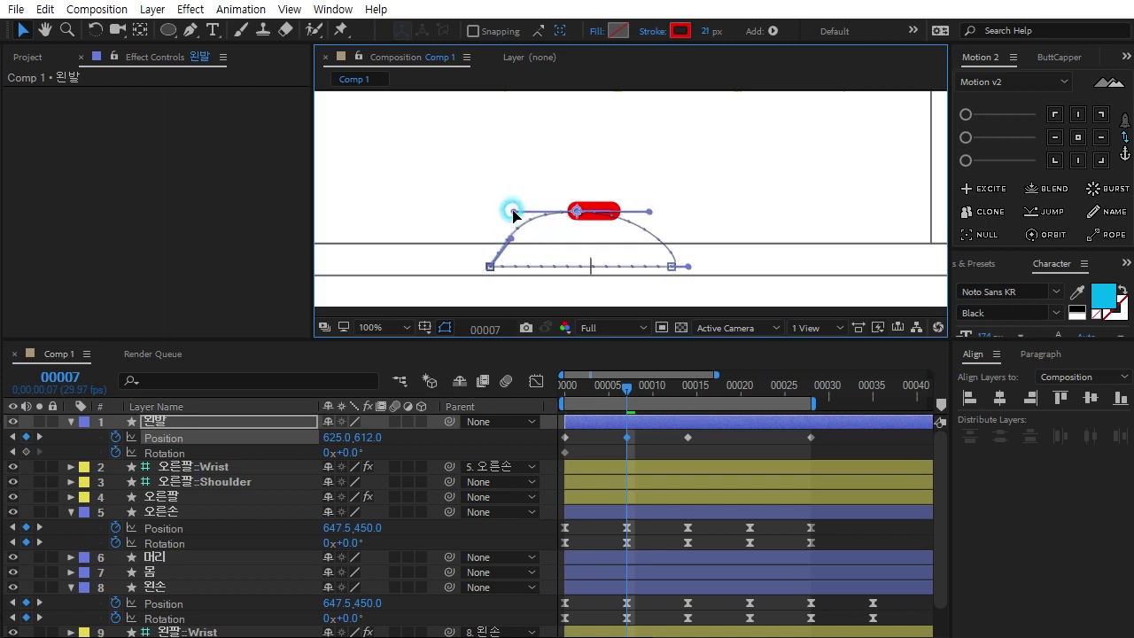
{"action": "left_click", "coordinate": [639, 381]}
{"action": "left_click_drag", "start_coordinate": [640, 387], "coordinate": [532, 399]}
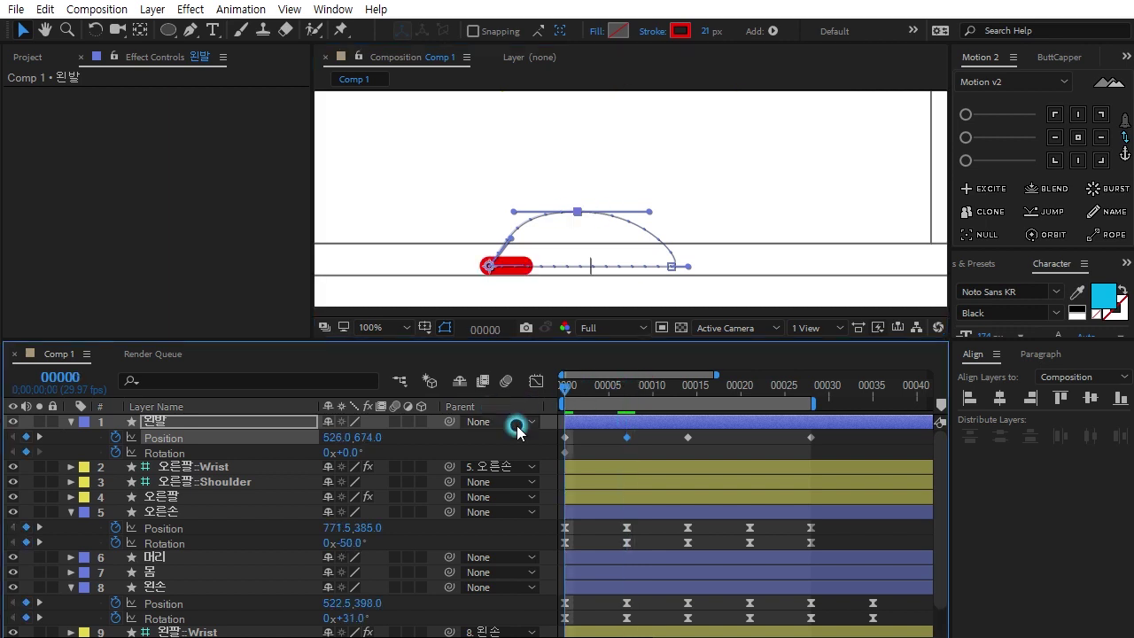
Preview the smoothed motion, then tilt the foot up as it lifts off at frame 1
{"action": "key", "text": "space"}
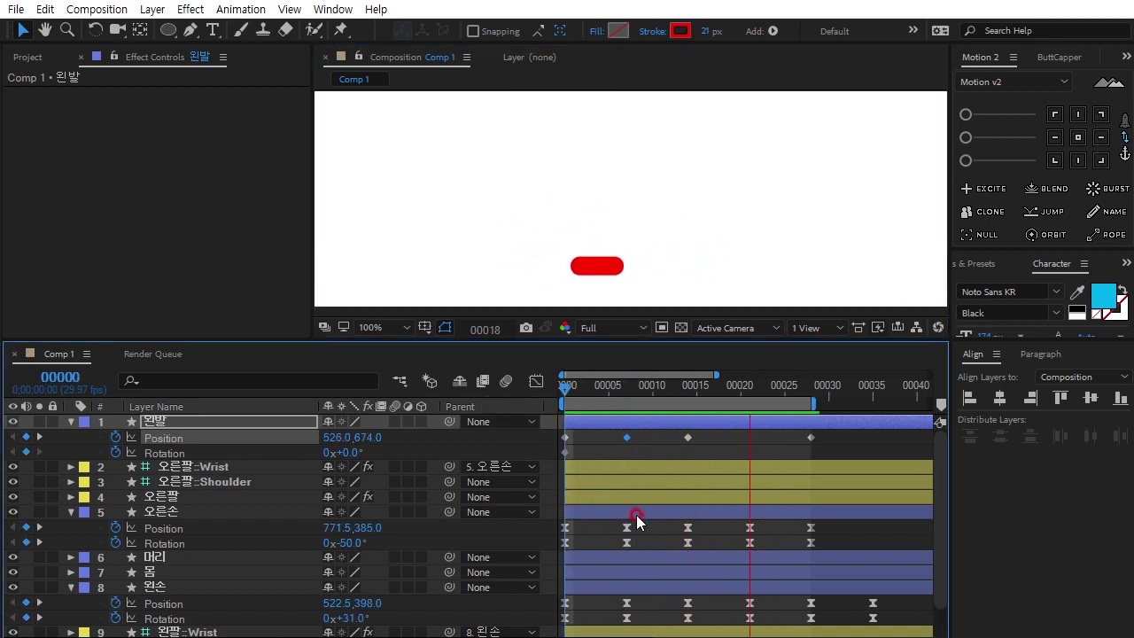
{"action": "left_click", "coordinate": [760, 395]}
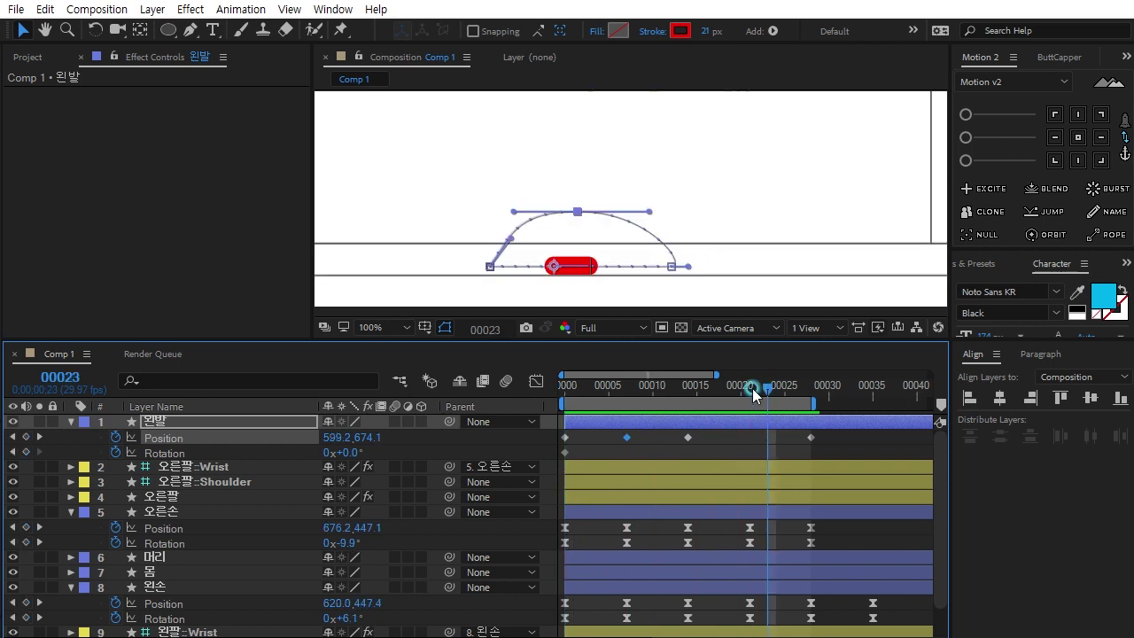
{"action": "left_click_drag", "start_coordinate": [753, 388], "coordinate": [566, 390]}
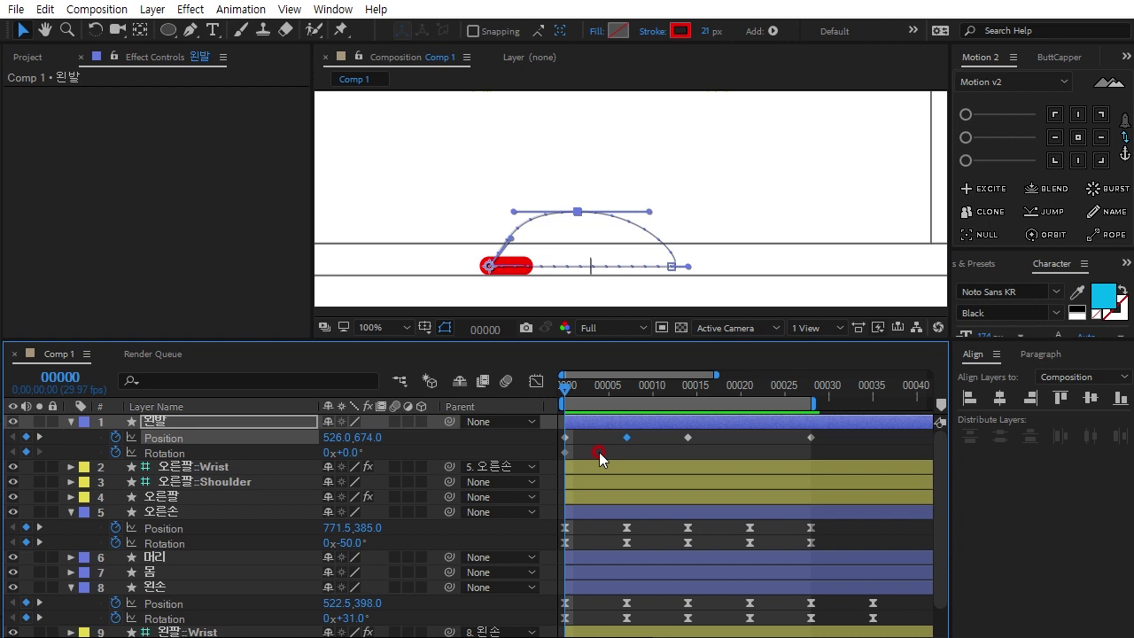
{"action": "left_click_drag", "start_coordinate": [565, 393], "coordinate": [573, 395]}
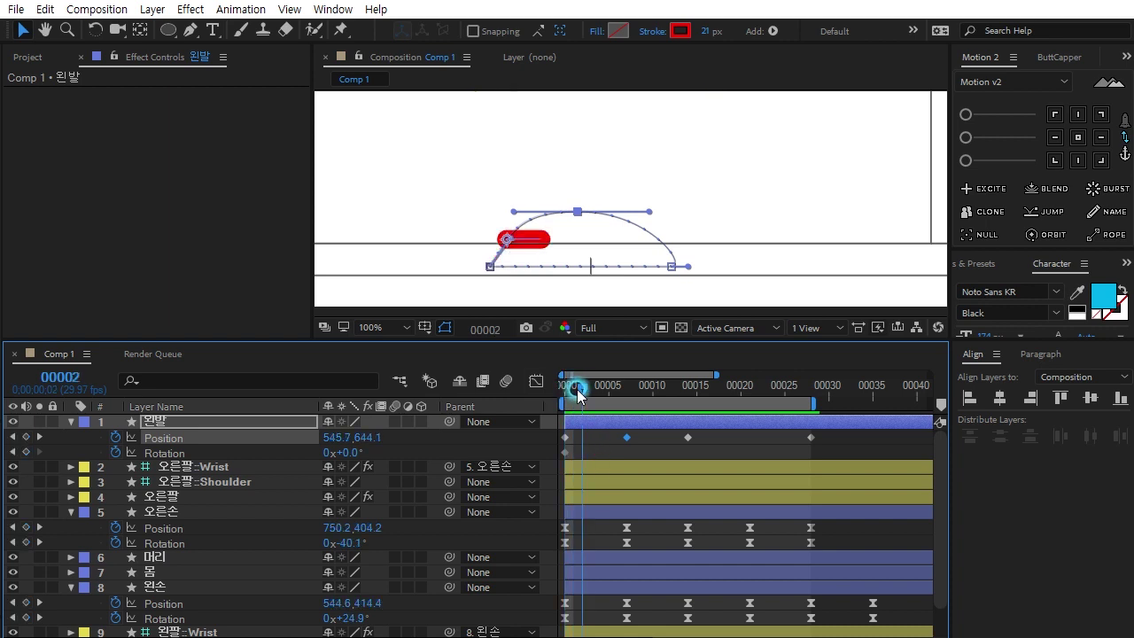
{"action": "left_click", "coordinate": [447, 379]}
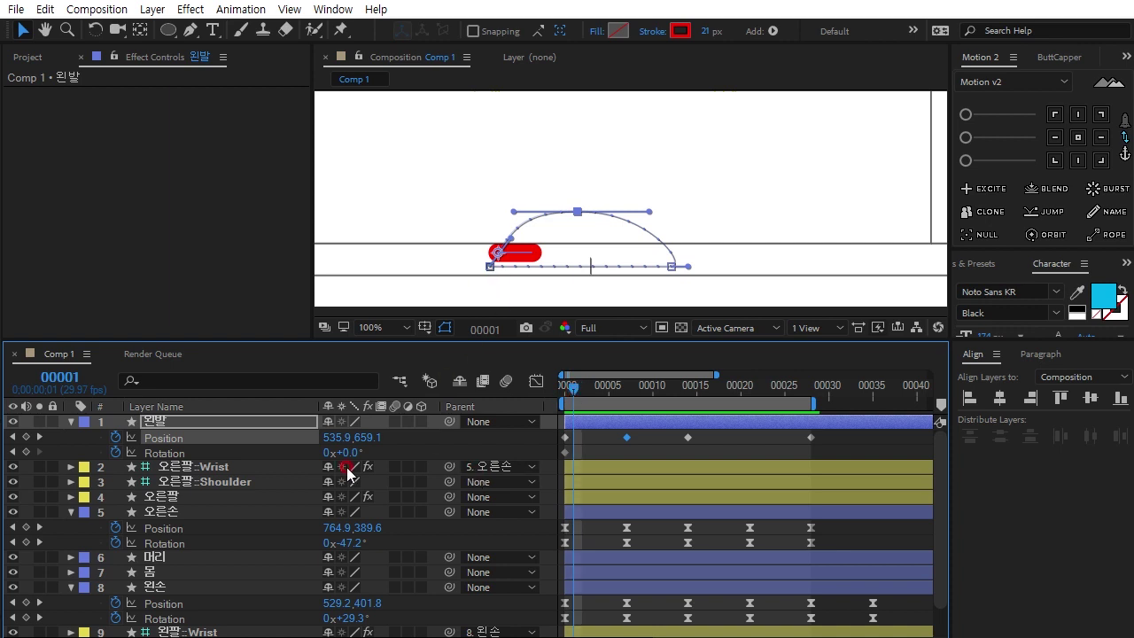
{"action": "left_click_drag", "start_coordinate": [346, 452], "coordinate": [358, 453]}
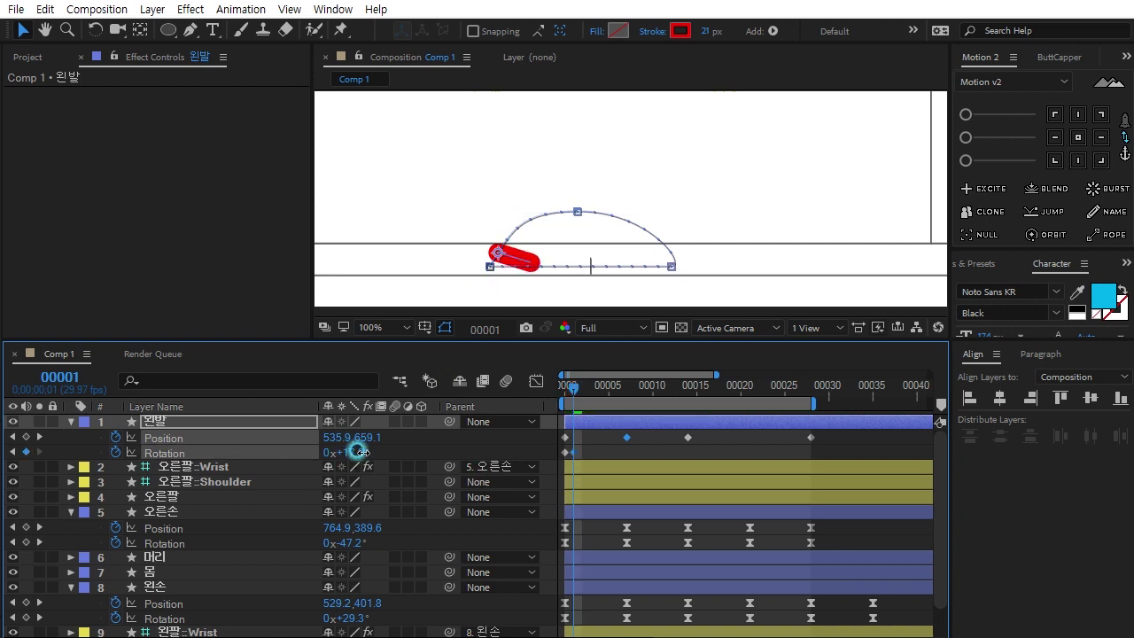
{"action": "left_click", "coordinate": [561, 388]}
Tilt the foot further at frame 2 and to +16° at frame 7
{"action": "left_click_drag", "start_coordinate": [574, 392], "coordinate": [582, 387]}
{"action": "left_click", "coordinate": [359, 452]}
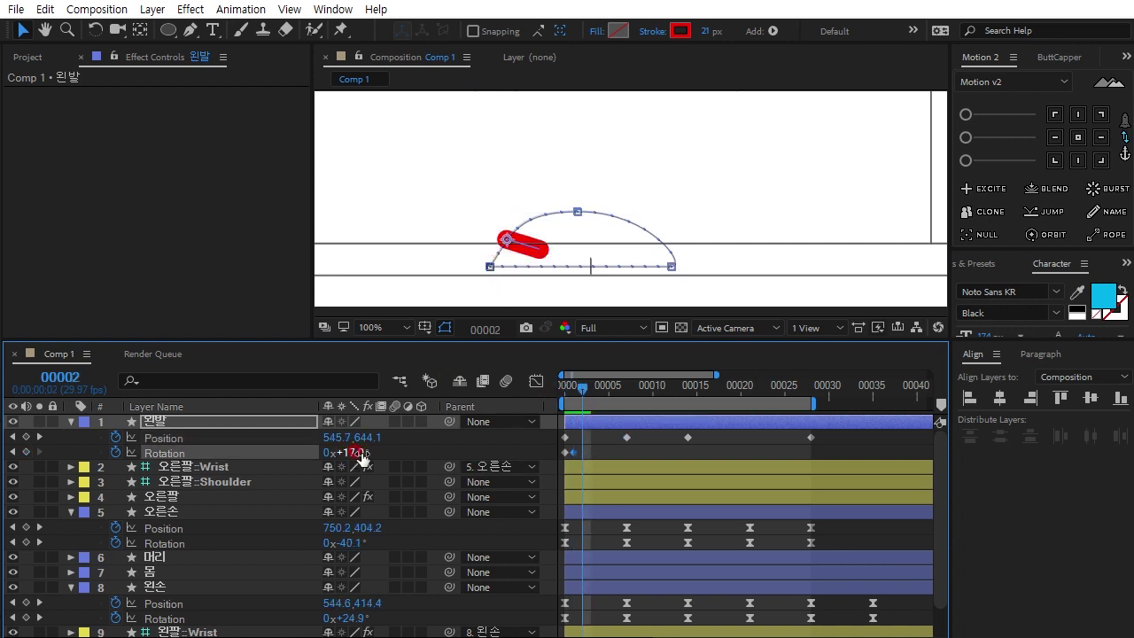
{"action": "left_click_drag", "start_coordinate": [359, 459], "coordinate": [365, 446]}
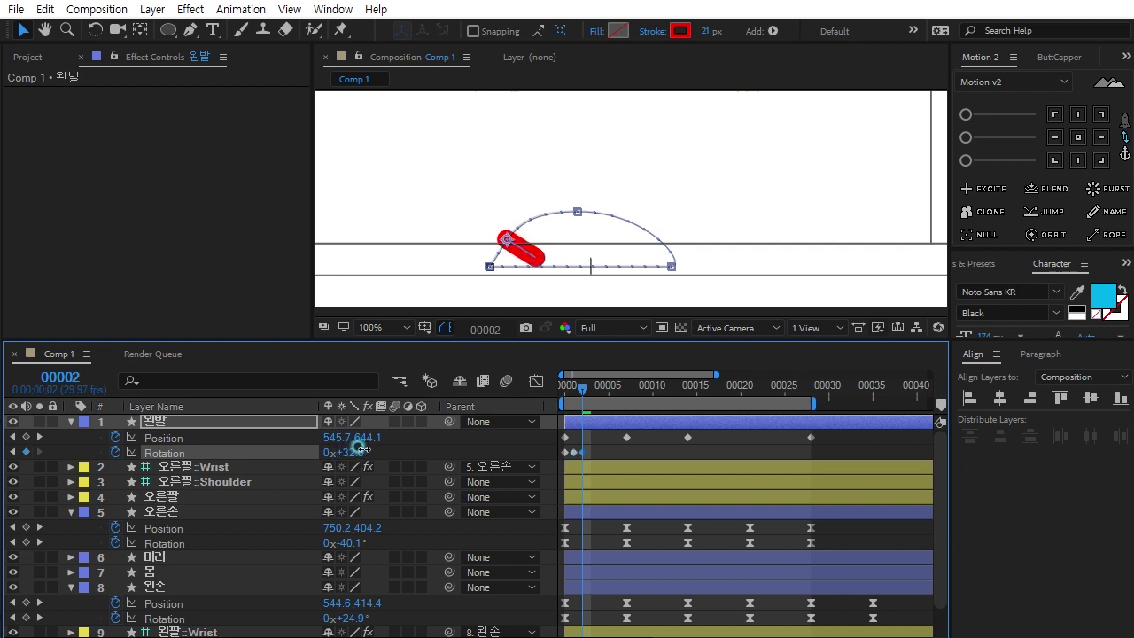
{"action": "left_click", "coordinate": [630, 374]}
{"action": "left_click_drag", "start_coordinate": [580, 392], "coordinate": [626, 390]}
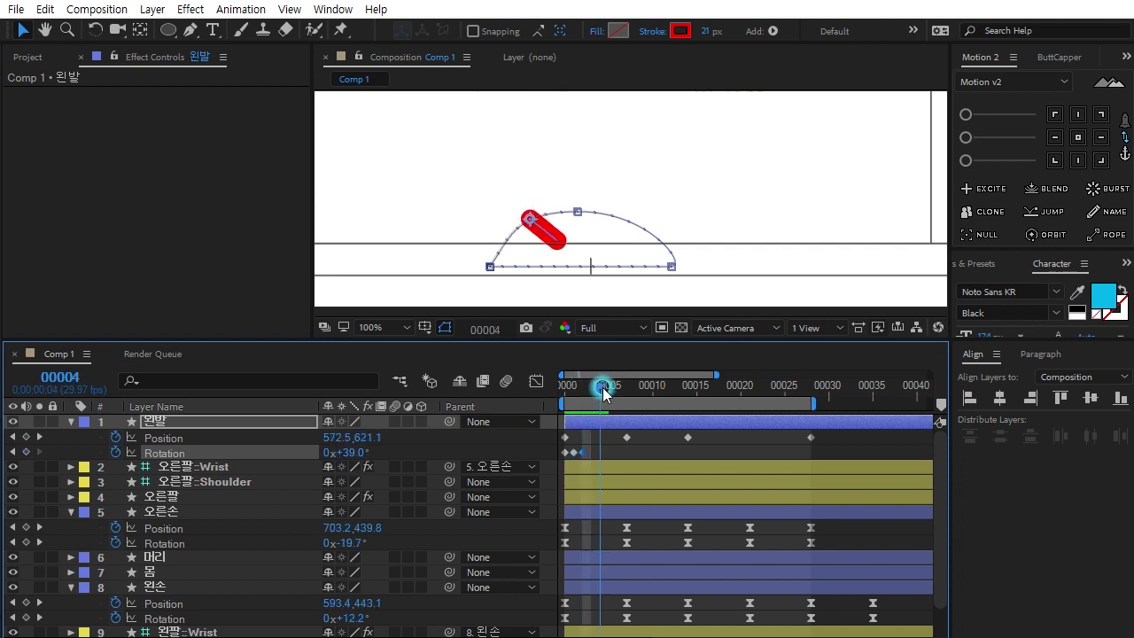
{"action": "left_click", "coordinate": [364, 453]}
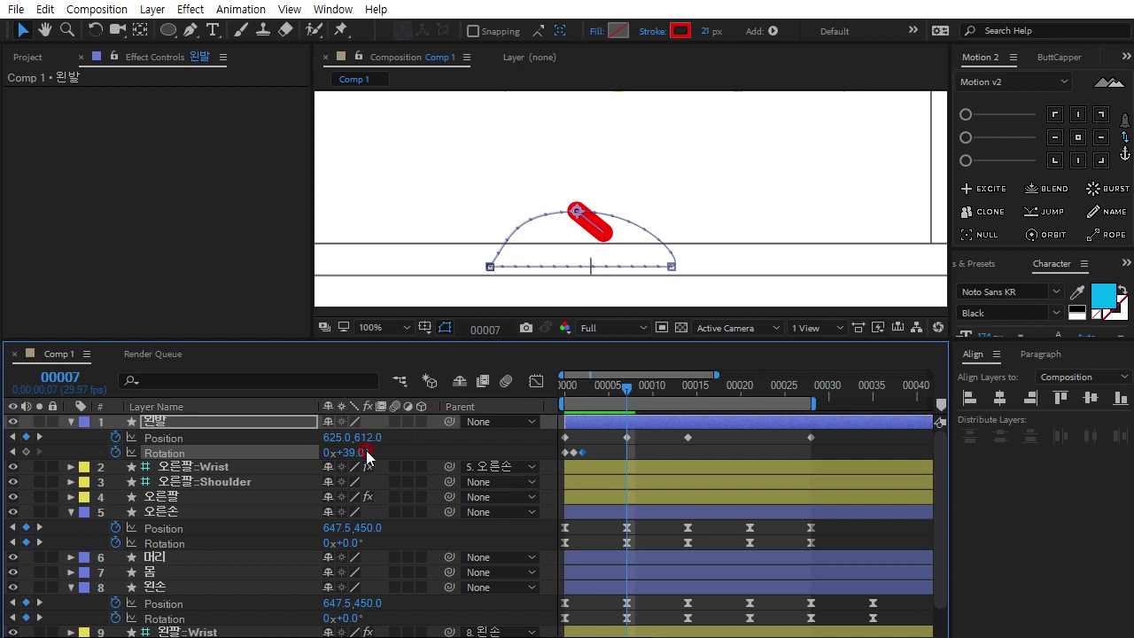
{"action": "left_click_drag", "start_coordinate": [353, 451], "coordinate": [338, 454]}
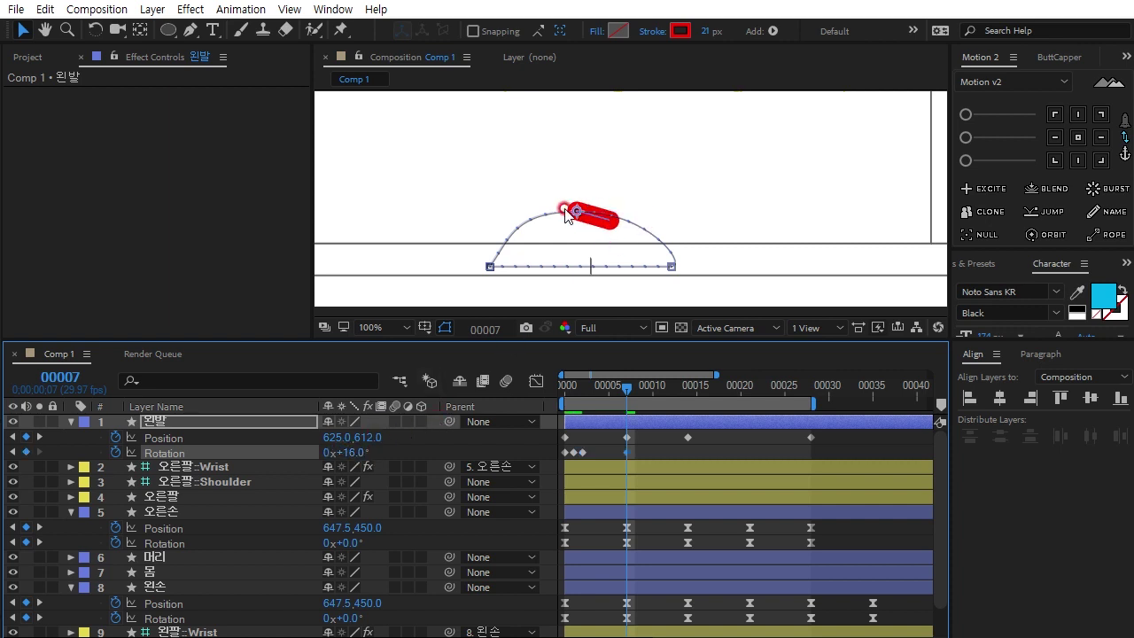
Rotate the foot to −36° at frame 13 and flat 0° at frame 14, then return to frame 0
{"action": "mouse_move", "coordinate": [631, 387]}
{"action": "left_mouse_down"}
{"action": "mouse_move", "coordinate": [691, 392]}
{"action": "mouse_move", "coordinate": [680, 393]}
{"action": "left_mouse_up"}
{"action": "left_click", "coordinate": [358, 454]}
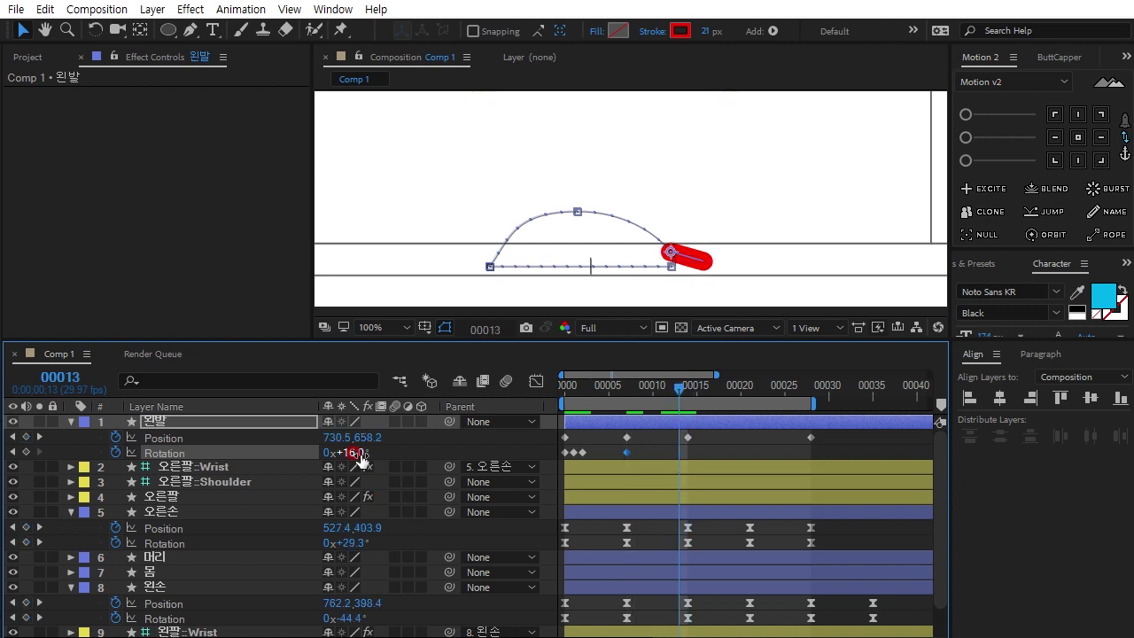
{"action": "mouse_move", "coordinate": [361, 460]}
{"action": "left_mouse_down"}
{"action": "mouse_move", "coordinate": [321, 468]}
{"action": "mouse_move", "coordinate": [339, 474]}
{"action": "left_mouse_up"}
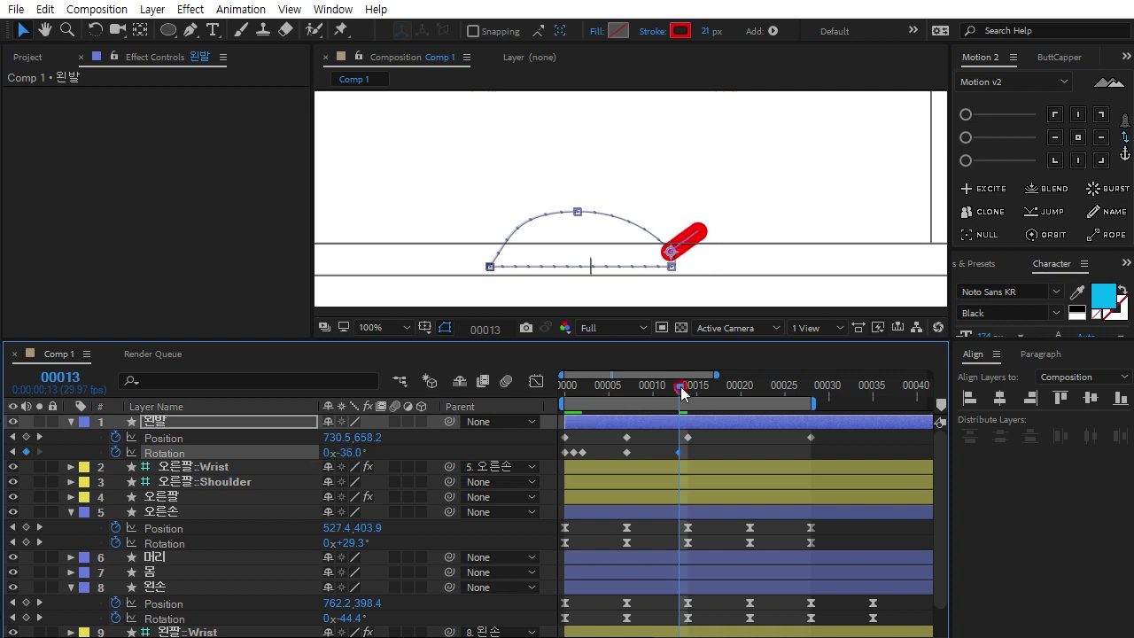
{"action": "left_click_drag", "start_coordinate": [682, 393], "coordinate": [688, 389]}
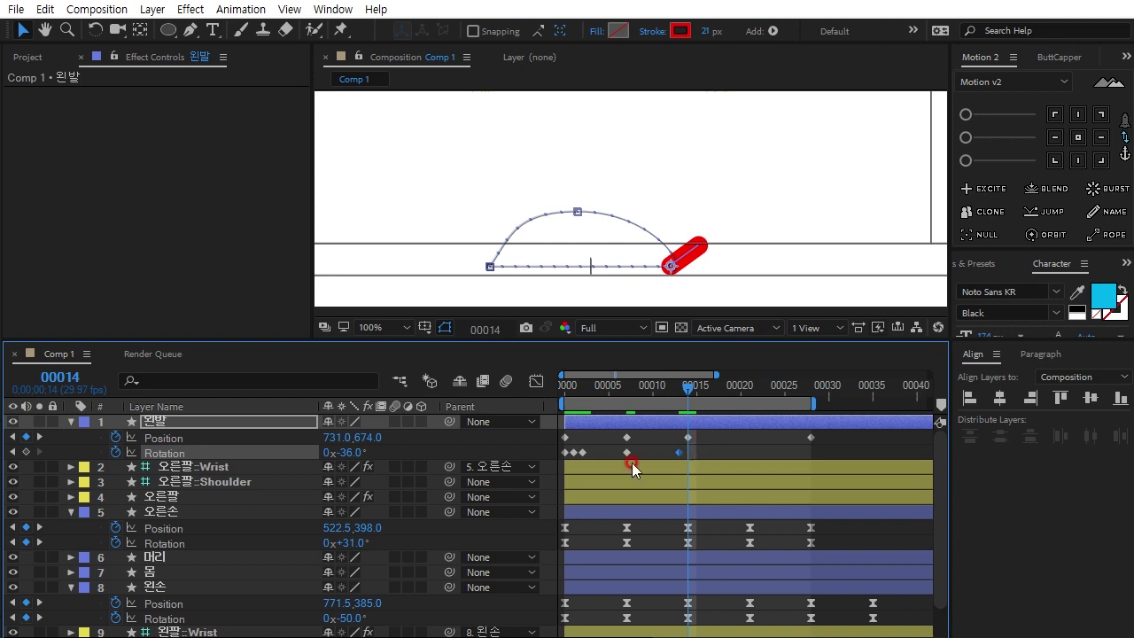
{"action": "left_click", "coordinate": [349, 453]}
{"action": "type", "text": "+0"}
{"action": "key", "text": "Return"}
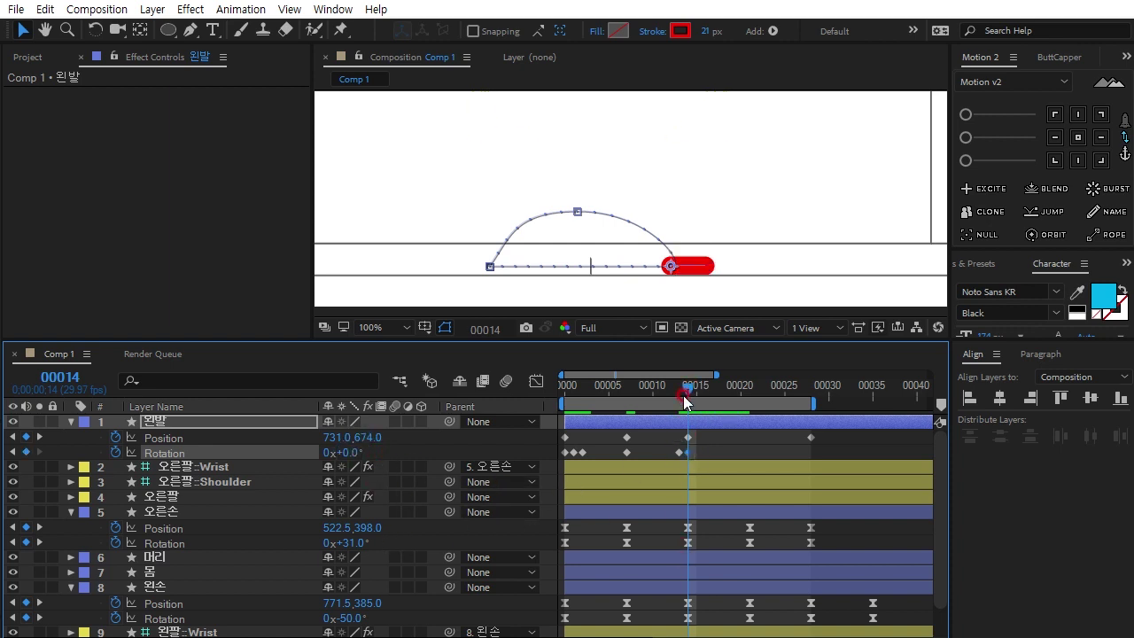
{"action": "left_click_drag", "start_coordinate": [687, 400], "coordinate": [525, 404]}
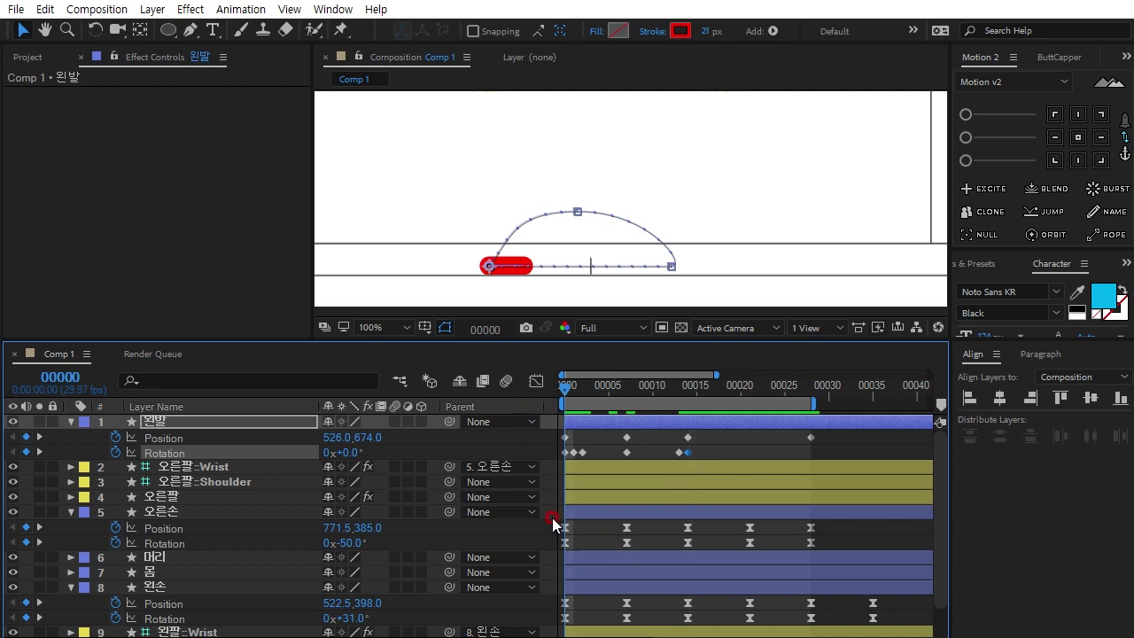
Apply Easy Ease (F9) to all 왼발 Position and Rotation keyframes and preview the eased step
{"action": "key", "text": "space"}
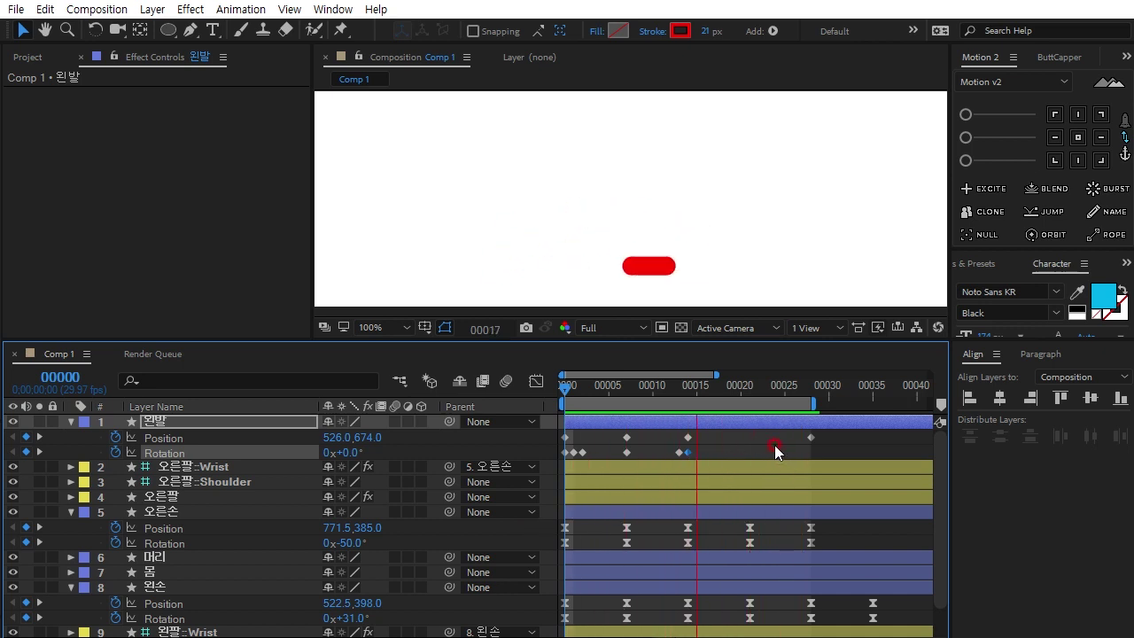
{"action": "left_click_drag", "start_coordinate": [838, 471], "coordinate": [728, 443]}
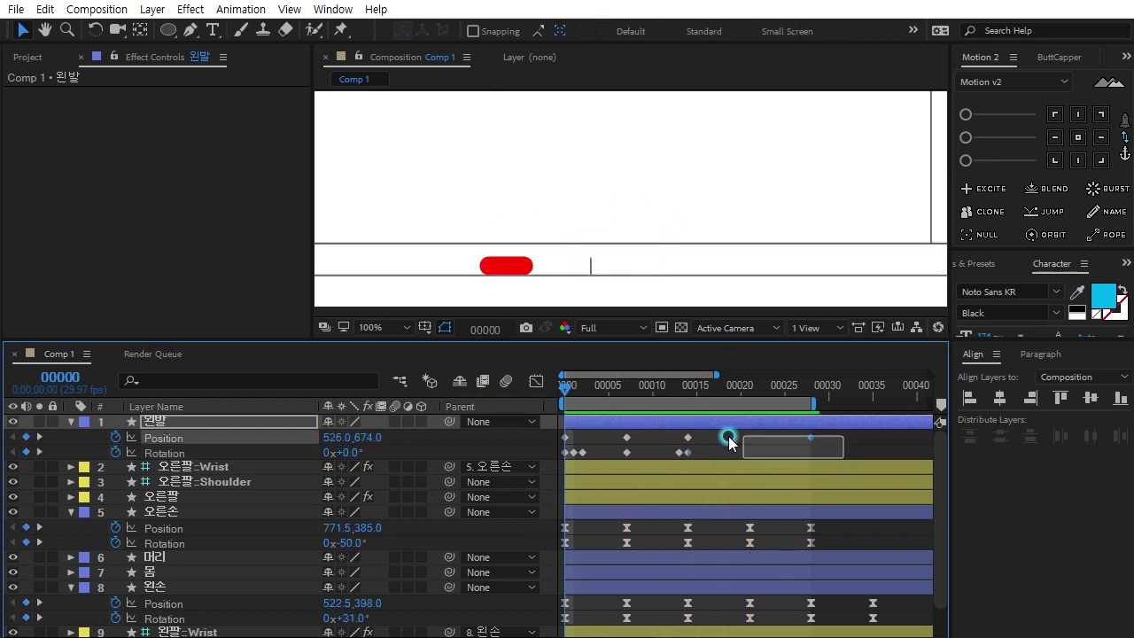
{"action": "left_click_drag", "start_coordinate": [555, 425], "coordinate": [651, 461]}
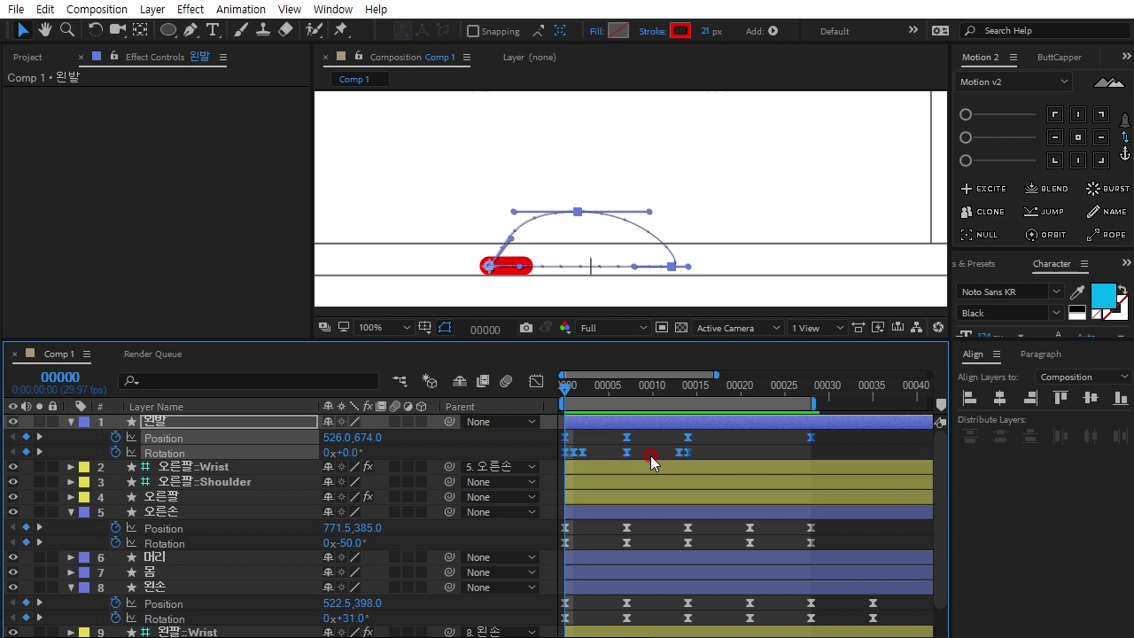
{"action": "left_click", "coordinate": [666, 473]}
{"action": "key", "text": "space"}
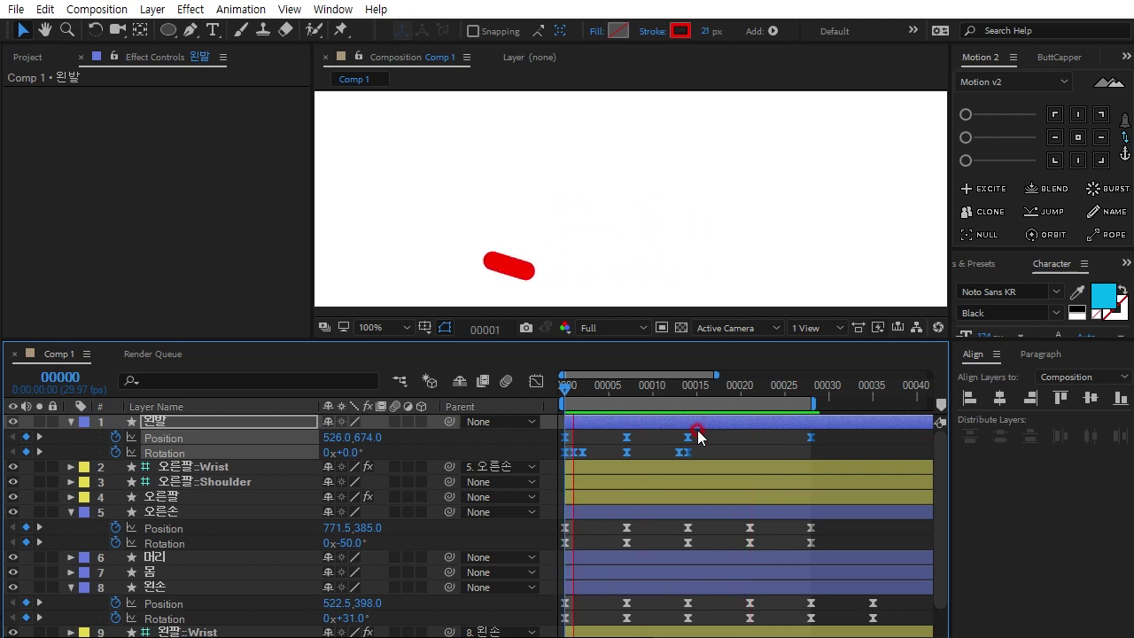
{"action": "key", "text": "space"}
Raise the frame 5 Position point of the foot's arc, zoom out to 50%, and deselect
{"action": "left_click_drag", "start_coordinate": [777, 396], "coordinate": [482, 390]}
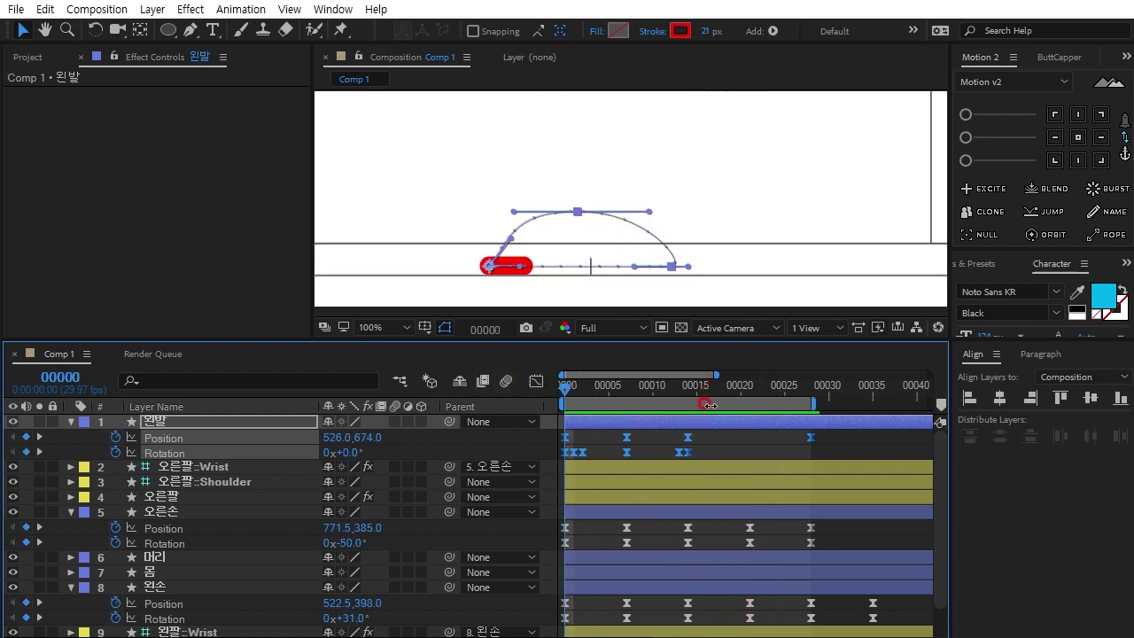
{"action": "left_click", "coordinate": [688, 208]}
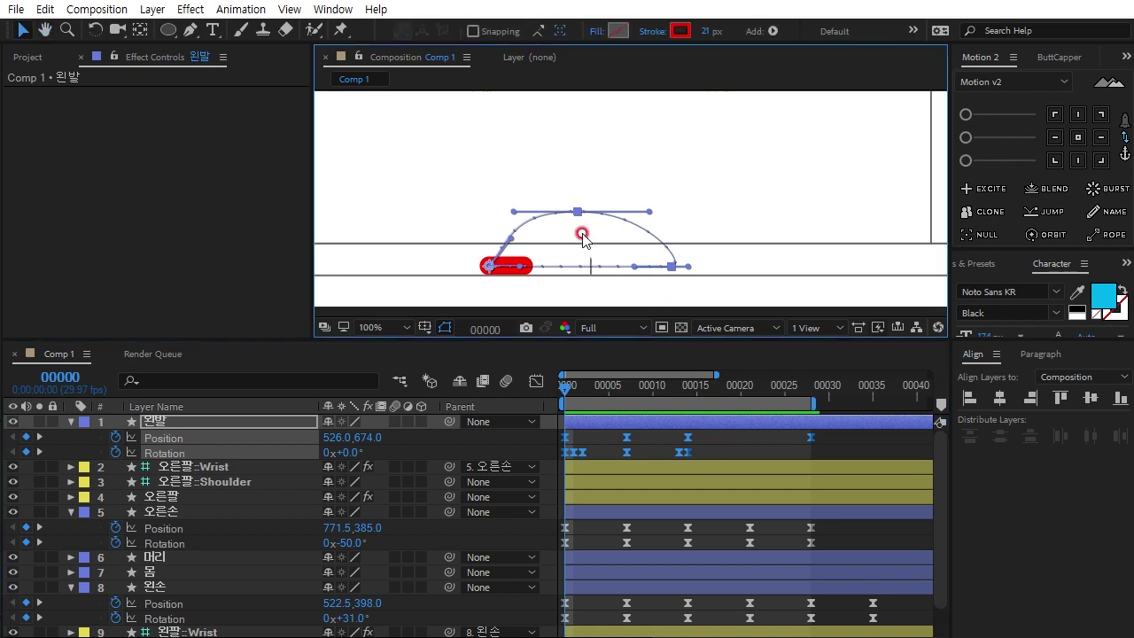
{"action": "left_click", "coordinate": [626, 437]}
{"action": "left_click_drag", "start_coordinate": [576, 216], "coordinate": [579, 200]}
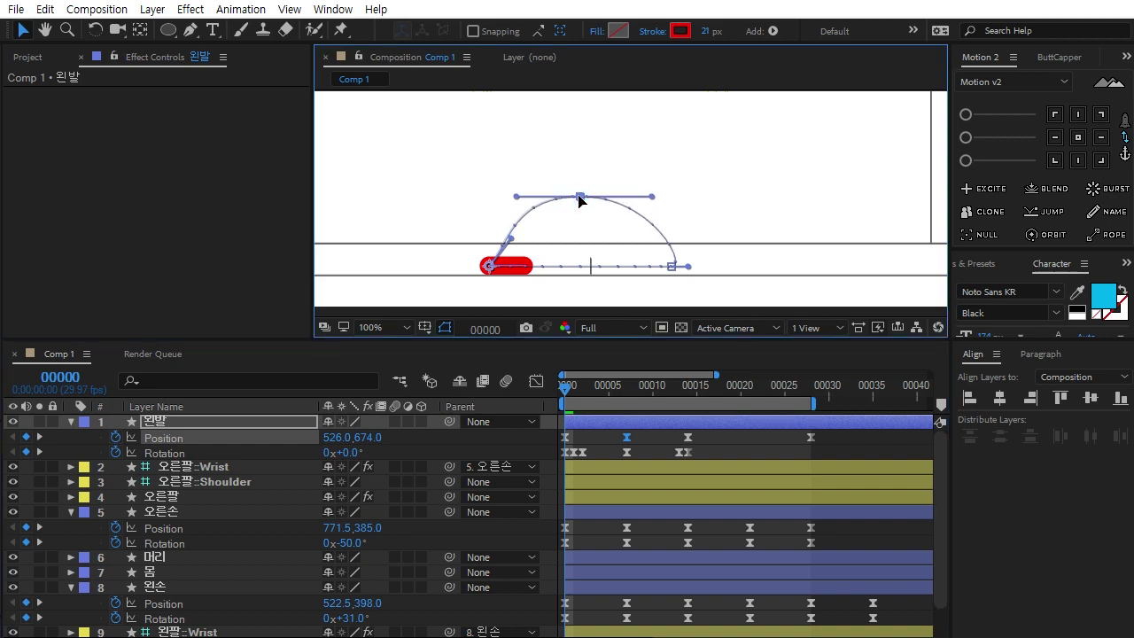
{"action": "left_click", "coordinate": [658, 252]}
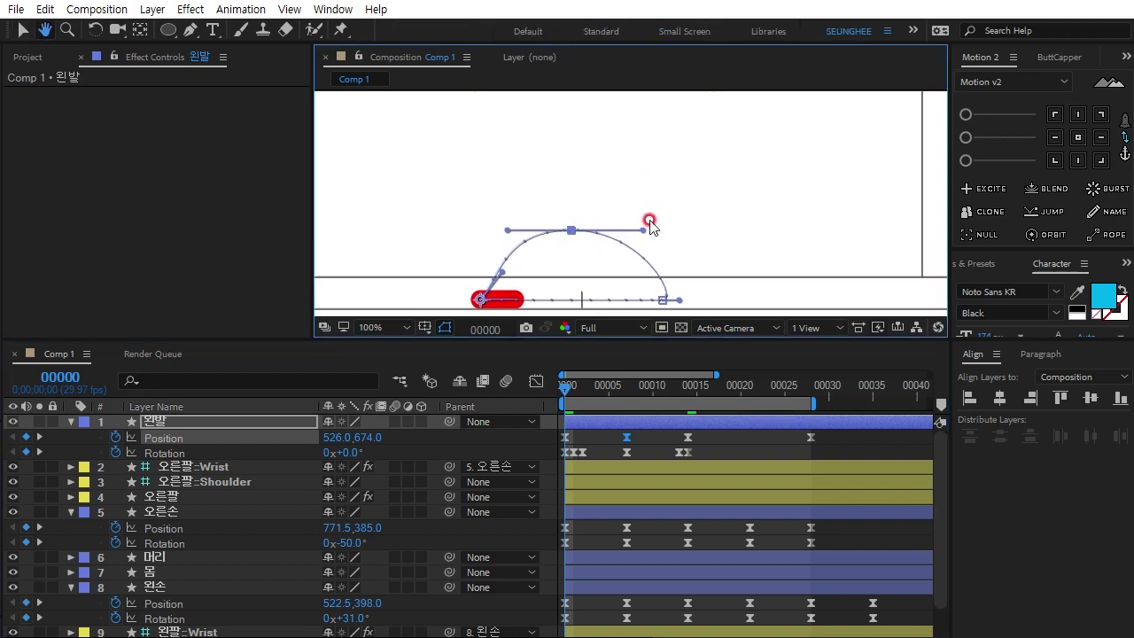
{"action": "scroll", "coordinate": [656, 223], "scroll_direction": "down", "scroll_amount": 2}
{"action": "left_click", "coordinate": [646, 405]}
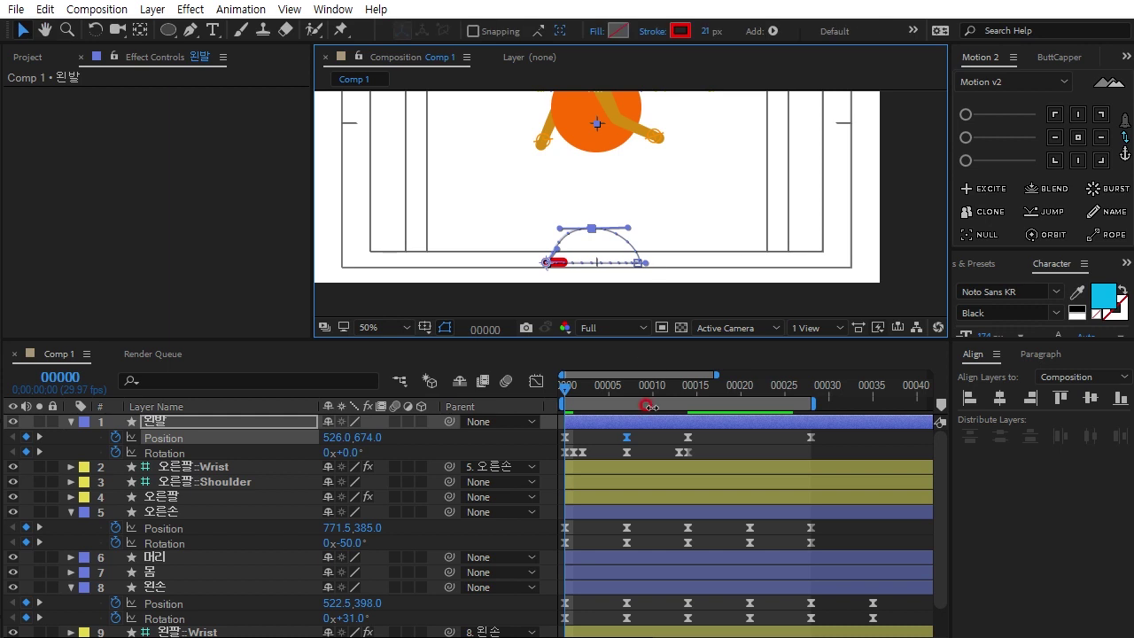
{"action": "left_click", "coordinate": [731, 440]}
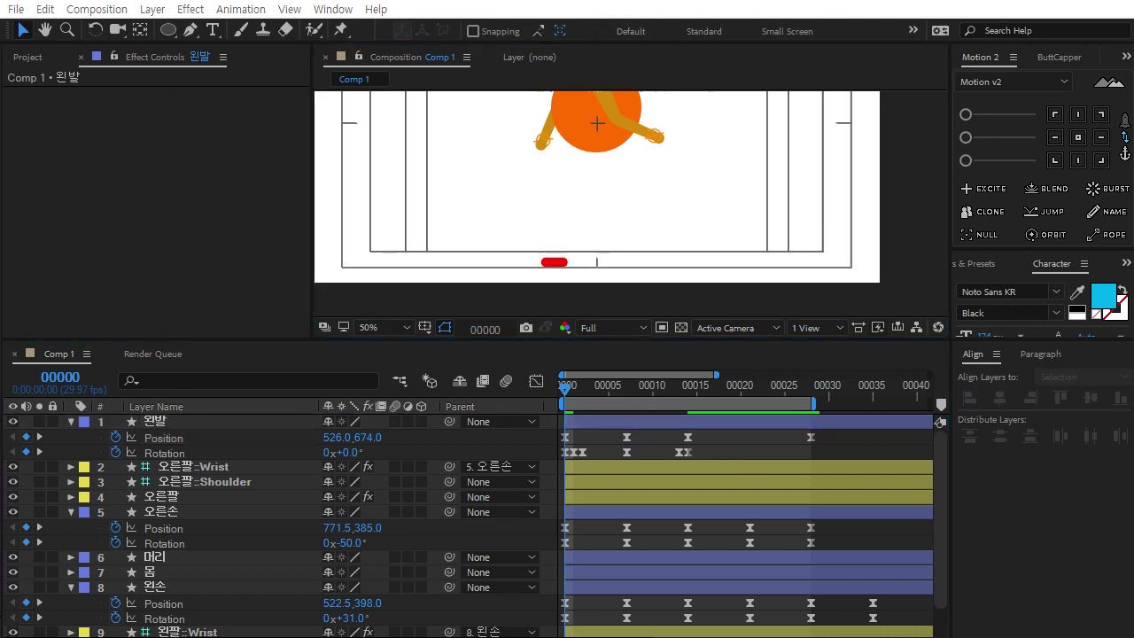
In RubberHose2 BUILD, create a Hip/Ankle rubber-hose leg named 왼쪽다리
{"action": "left_click", "coordinate": [923, 222]}
{"action": "left_click", "coordinate": [848, 188]}
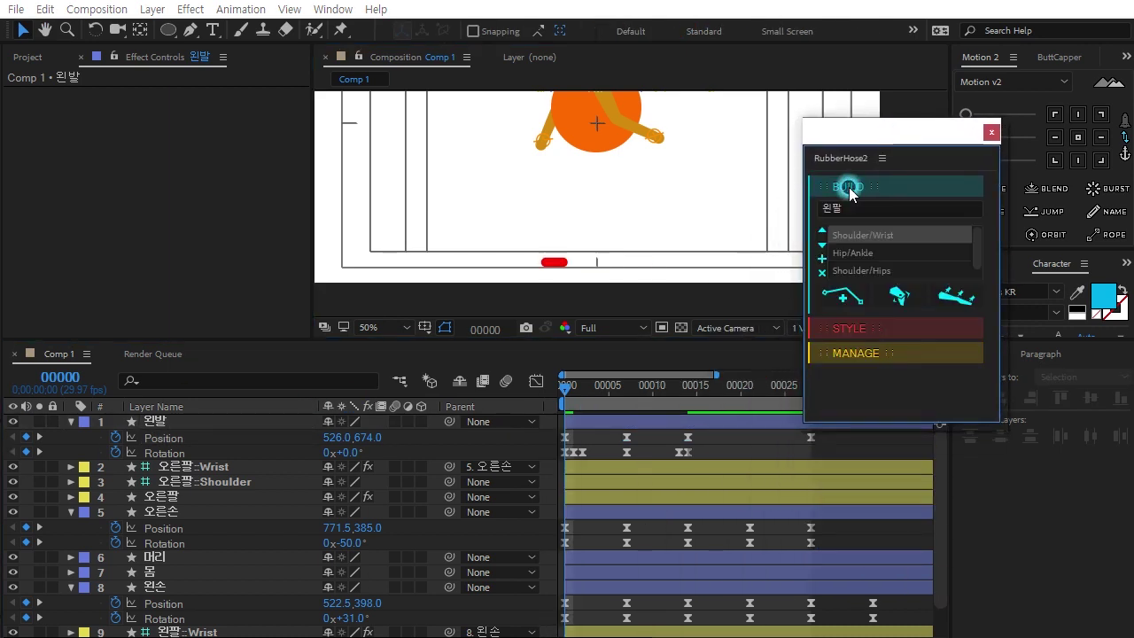
{"action": "left_click", "coordinate": [852, 204]}
{"action": "left_click", "coordinate": [896, 238]}
{"action": "type", "text": "쪽다리"}
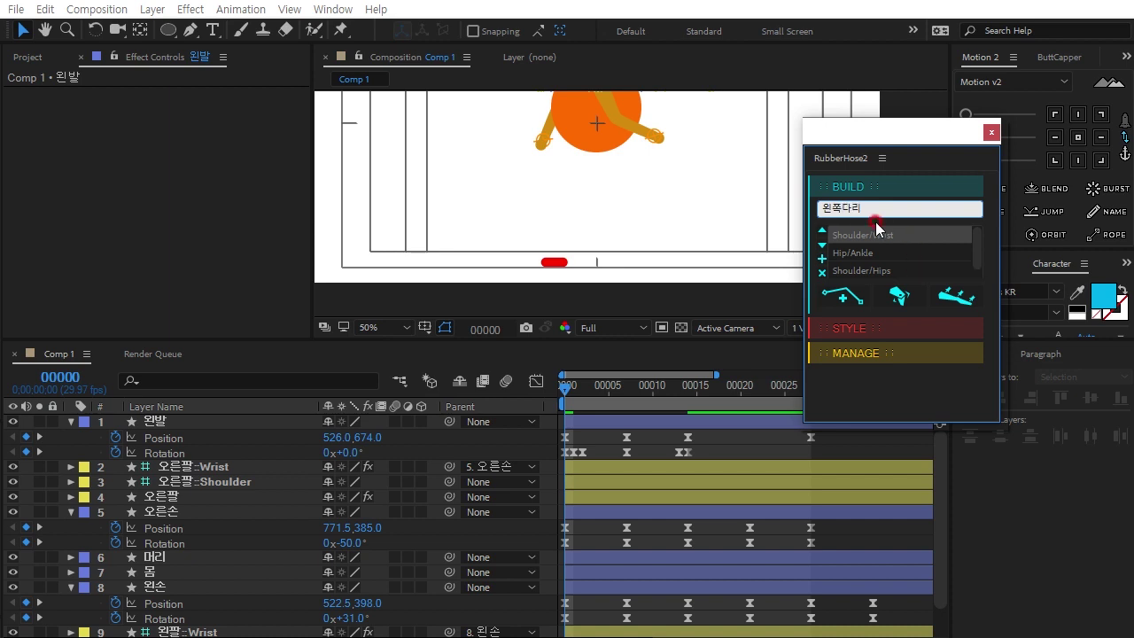
{"action": "left_click", "coordinate": [890, 253]}
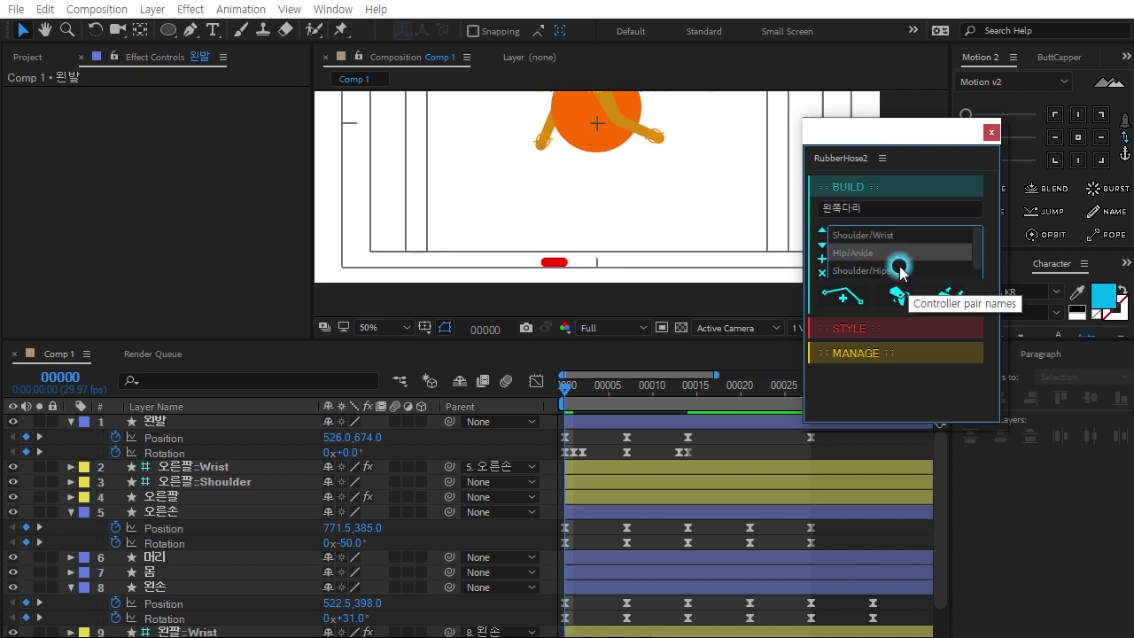
{"action": "left_click", "coordinate": [845, 300]}
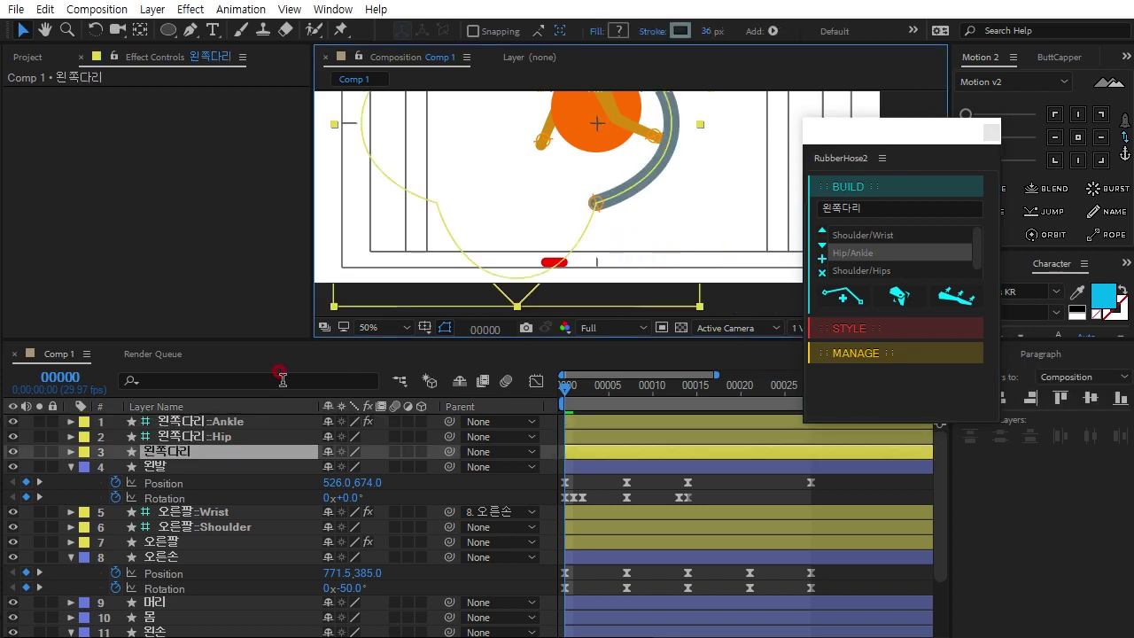
Move the 왼쪽다리 ankle controller onto the red foot
{"action": "left_click", "coordinate": [242, 423]}
{"action": "scroll", "coordinate": [564, 221], "scroll_direction": "up", "scroll_amount": 1}
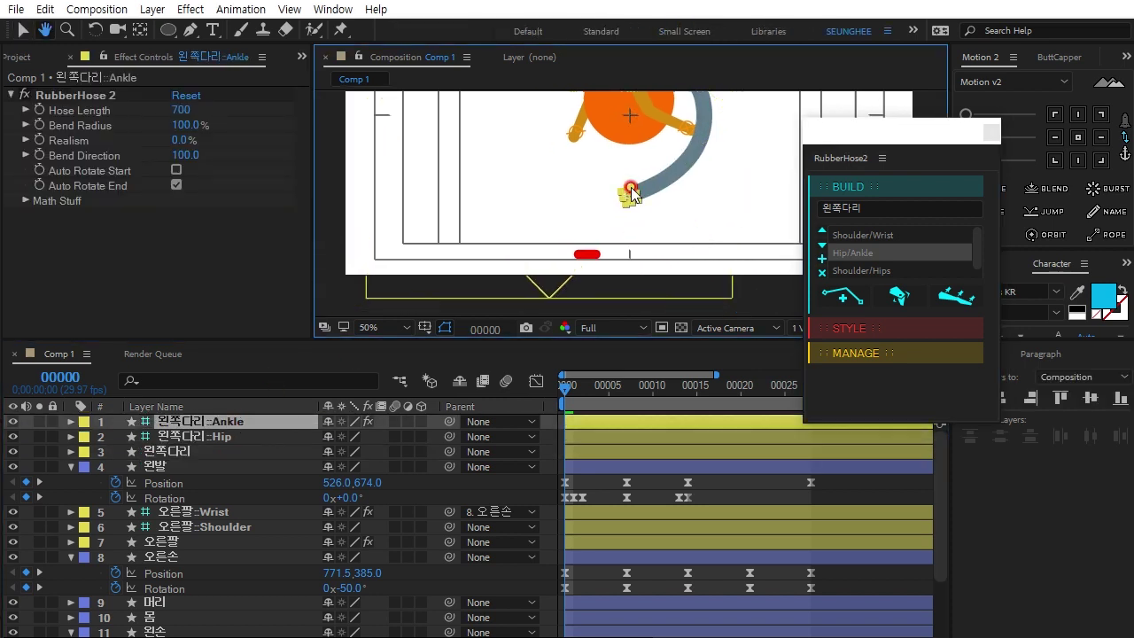
{"action": "scroll", "coordinate": [564, 221], "scroll_direction": "up", "scroll_amount": 1}
{"action": "left_click_drag", "start_coordinate": [546, 339], "coordinate": [546, 417]}
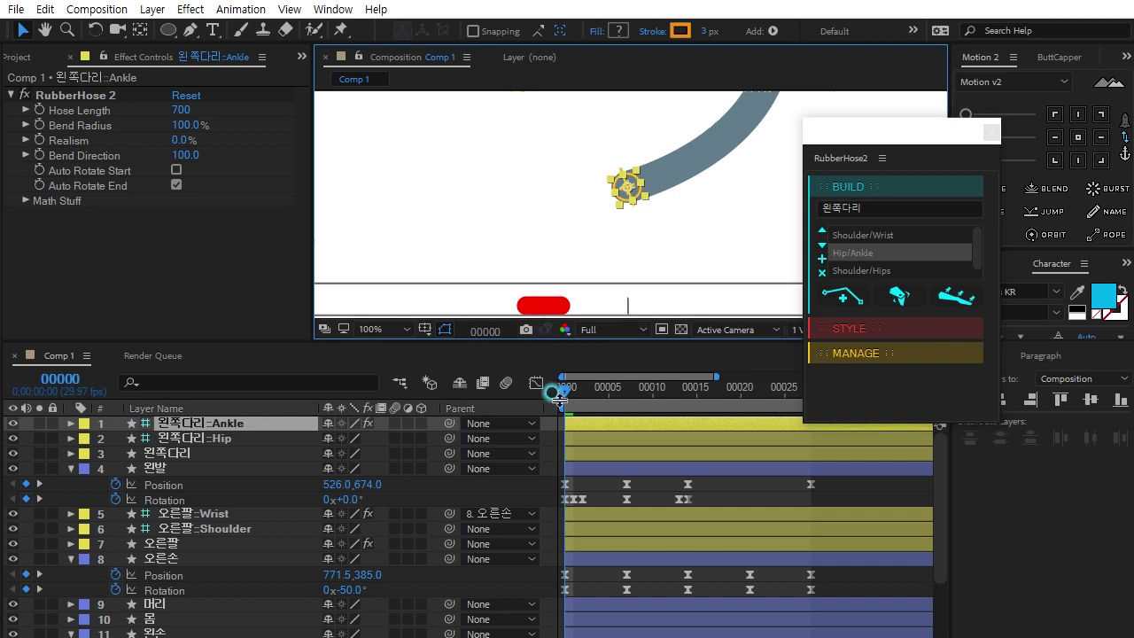
{"action": "left_click_drag", "start_coordinate": [631, 232], "coordinate": [530, 349]}
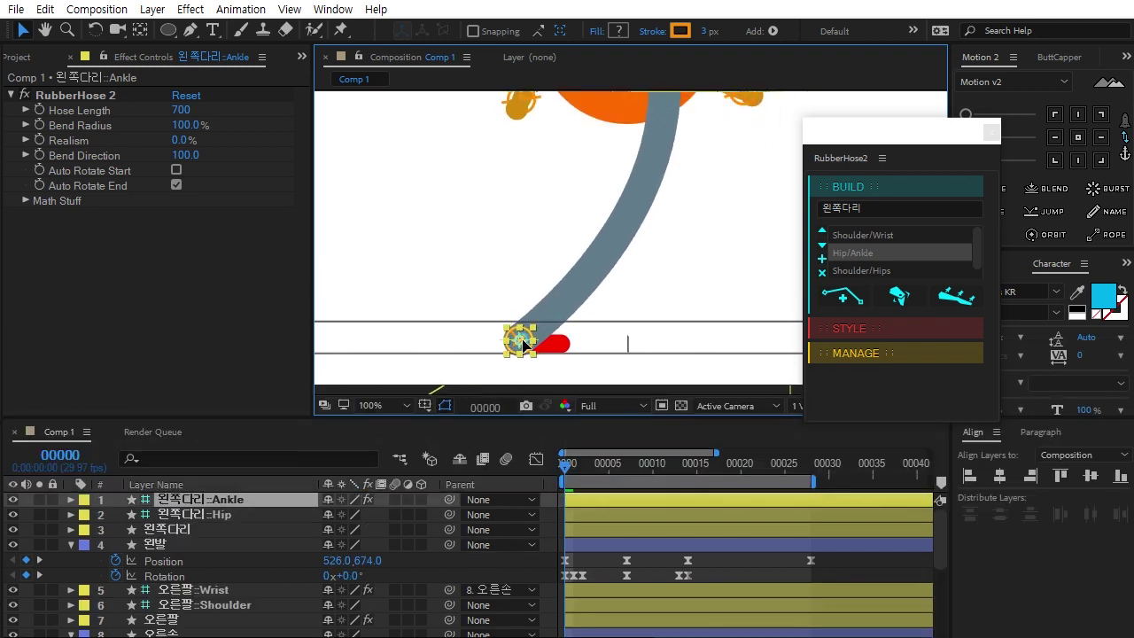
{"action": "scroll", "coordinate": [679, 329], "scroll_direction": "down", "scroll_amount": 1}
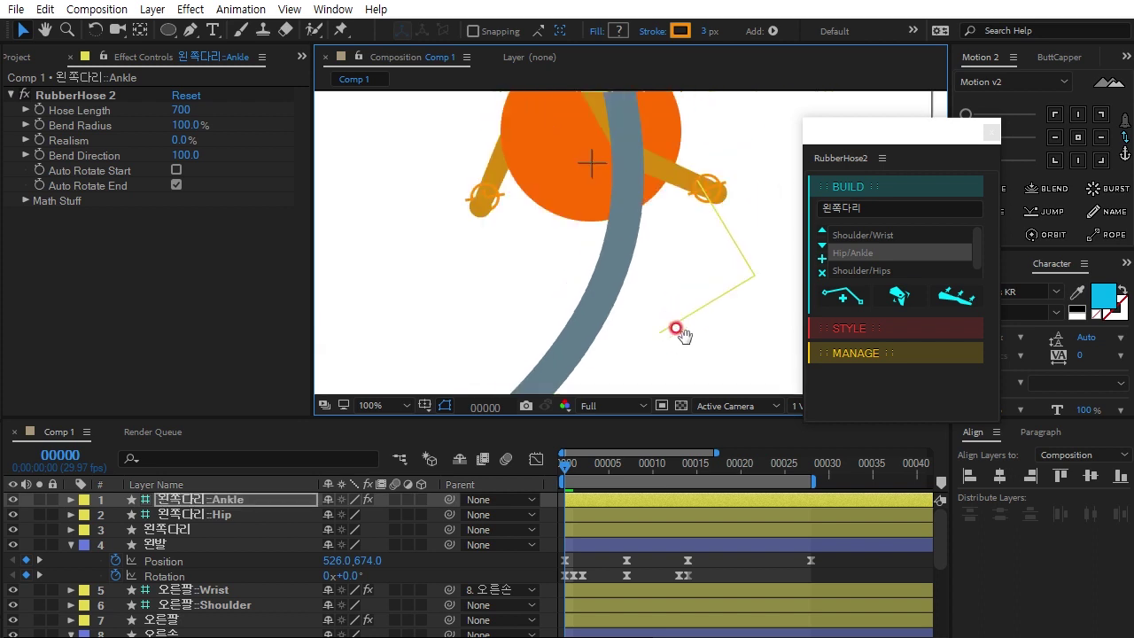
{"action": "scroll", "coordinate": [653, 253], "scroll_direction": "down", "scroll_amount": 1}
{"action": "scroll", "coordinate": [600, 197], "scroll_direction": "up", "scroll_amount": 3}
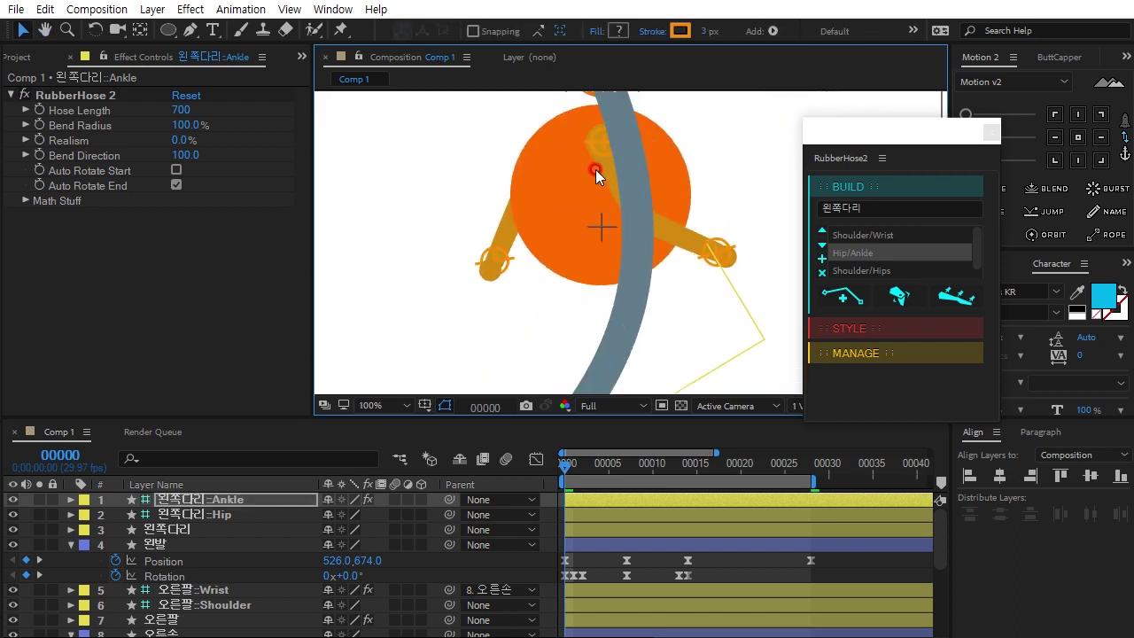
{"action": "scroll", "coordinate": [595, 172], "scroll_direction": "down", "scroll_amount": 1}
Drag the leg's Hip controller down to the centre of the orange body
{"action": "left_click", "coordinate": [613, 166]}
{"action": "left_click_drag", "start_coordinate": [686, 190], "coordinate": [717, 135]}
{"action": "left_click", "coordinate": [644, 114]}
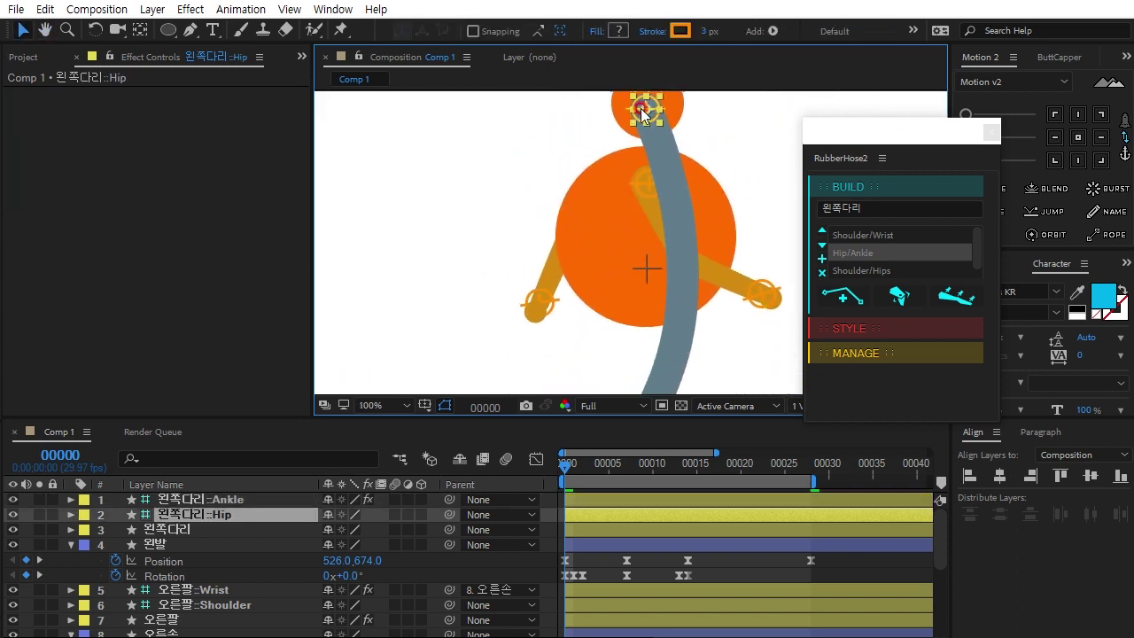
{"action": "key", "text": "Return"}
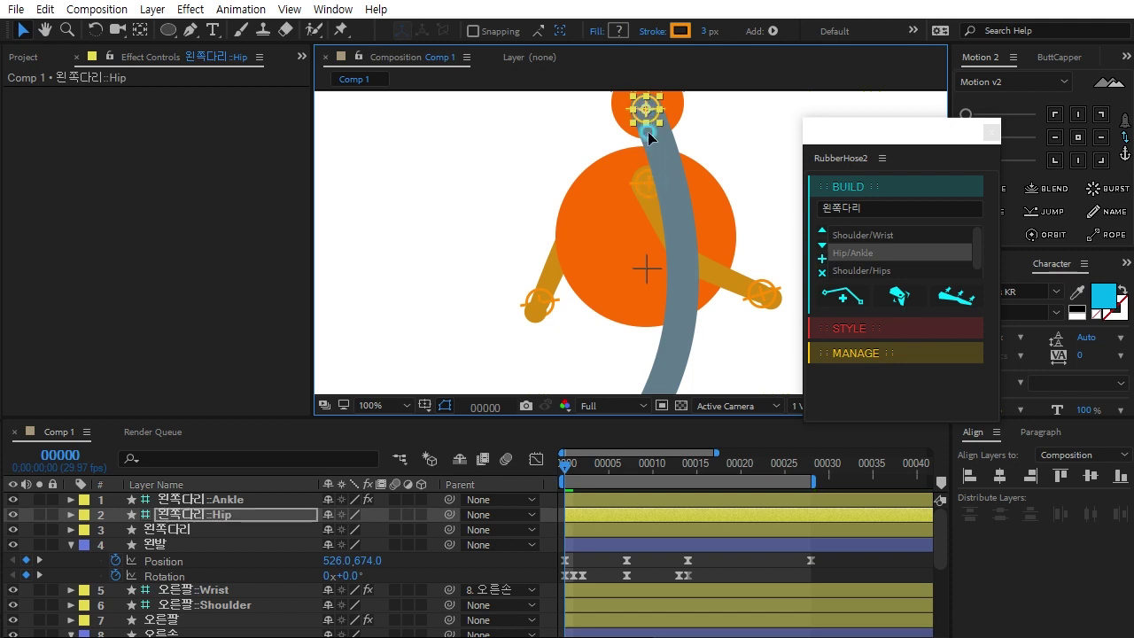
{"action": "left_click_drag", "start_coordinate": [648, 132], "coordinate": [650, 278]}
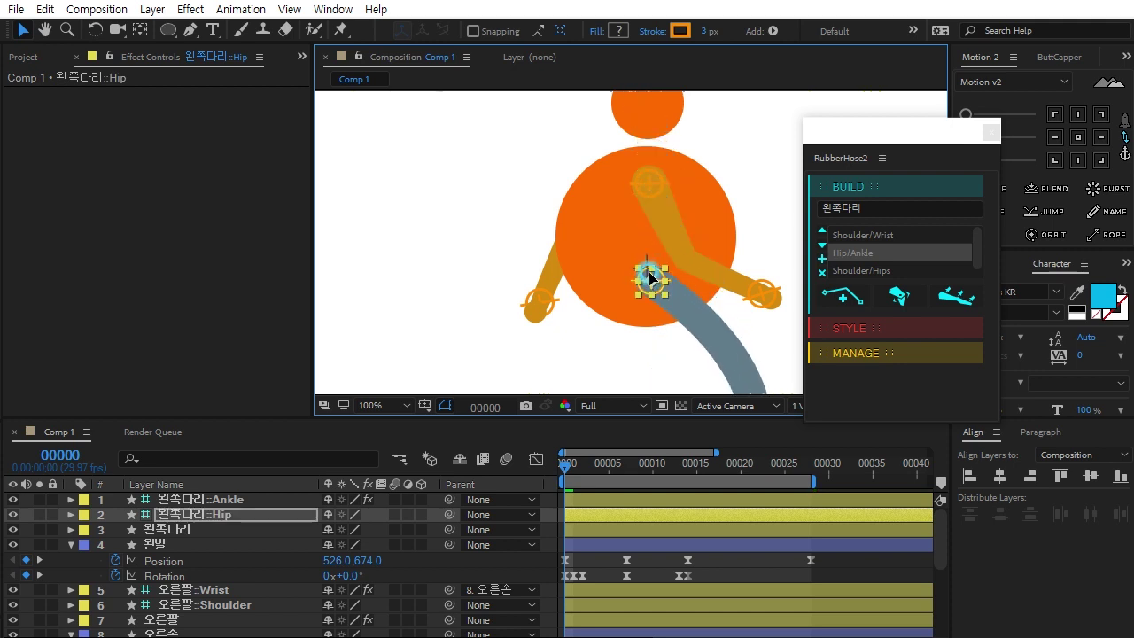
{"action": "left_click_drag", "start_coordinate": [650, 278], "coordinate": [646, 281]}
{"action": "left_click", "coordinate": [711, 271]}
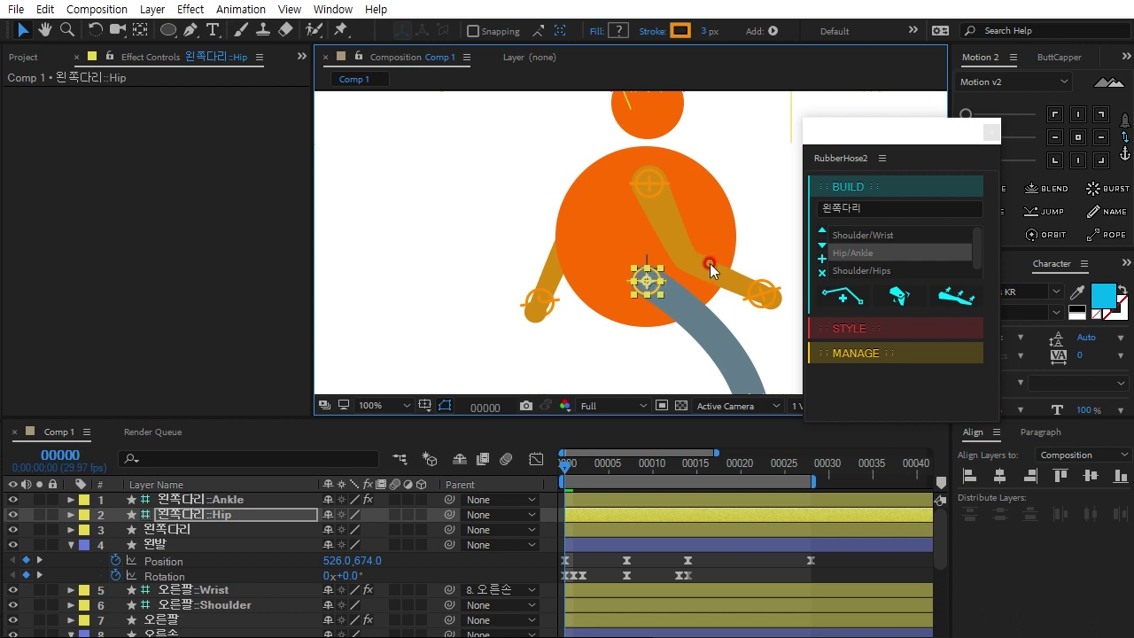
{"action": "scroll", "coordinate": [711, 270], "scroll_direction": "up", "scroll_amount": 1}
{"action": "scroll", "coordinate": [706, 203], "scroll_direction": "down", "scroll_amount": 3}
{"action": "left_click", "coordinate": [205, 501]}
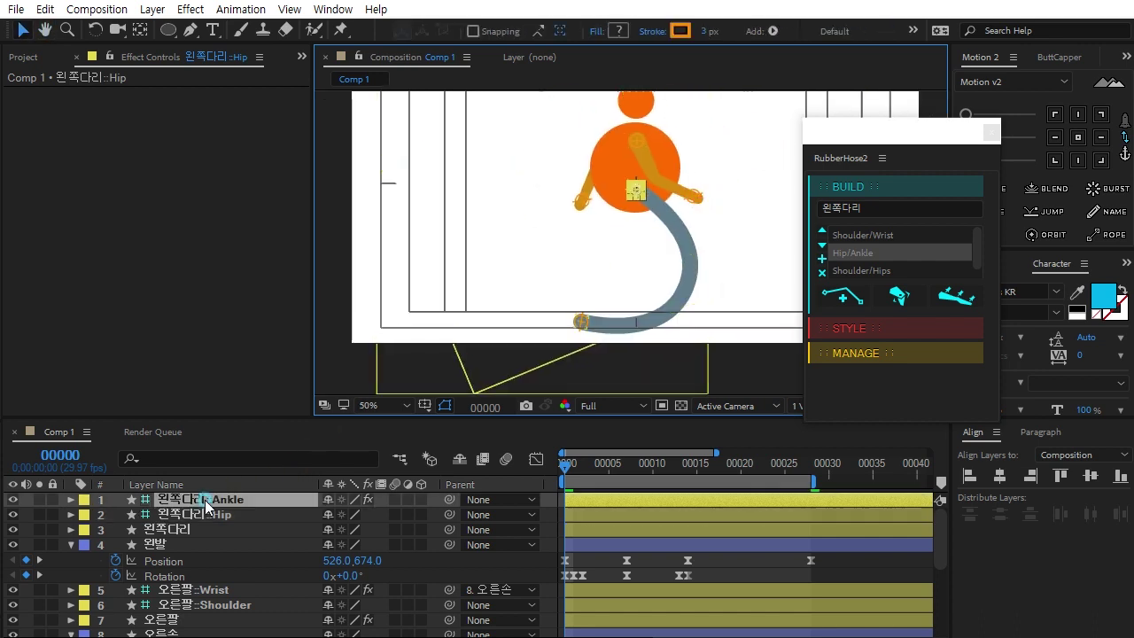
Set the leg's Hose Length to 380, Realism to 37% and Bend Radius to 18%
{"action": "left_click", "coordinate": [92, 116]}
{"action": "left_click_drag", "start_coordinate": [183, 113], "coordinate": [162, 116]}
{"action": "left_click", "coordinate": [128, 155]}
{"action": "mouse_move", "coordinate": [174, 139]}
{"action": "left_mouse_down"}
{"action": "mouse_move", "coordinate": [152, 143]}
{"action": "mouse_move", "coordinate": [186, 139]}
{"action": "mouse_move", "coordinate": [129, 143]}
{"action": "left_mouse_up"}
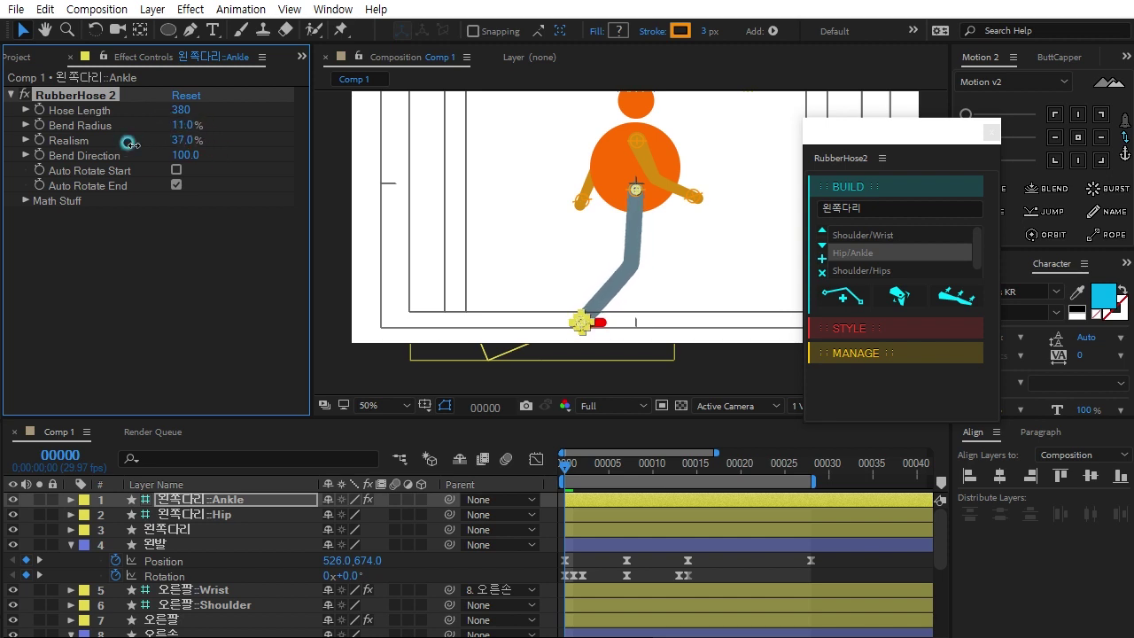
{"action": "left_click_drag", "start_coordinate": [129, 143], "coordinate": [143, 145]}
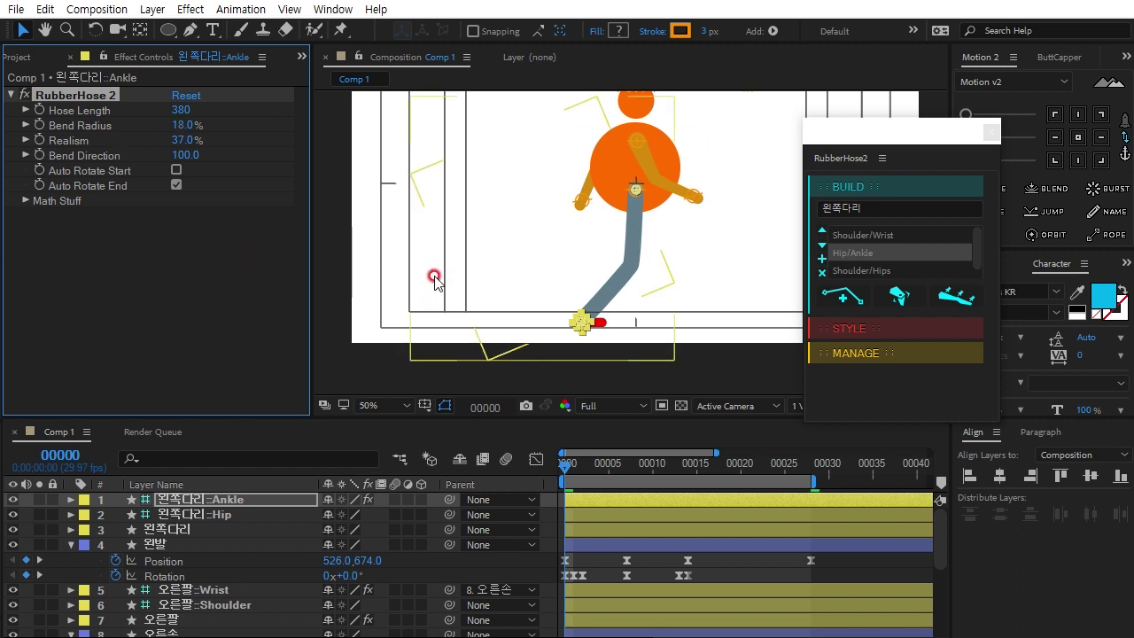
Open the RubberHose STYLE section and select Track Suit in the style list
{"action": "left_click", "coordinate": [874, 327]}
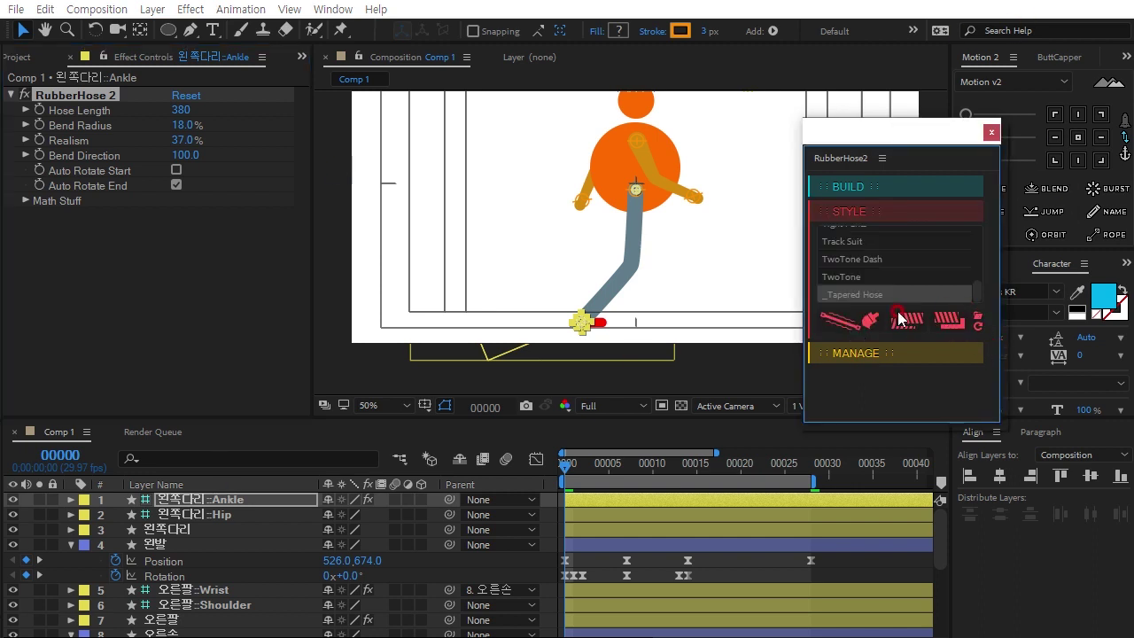
{"action": "left_click", "coordinate": [864, 257]}
{"action": "left_click", "coordinate": [864, 241]}
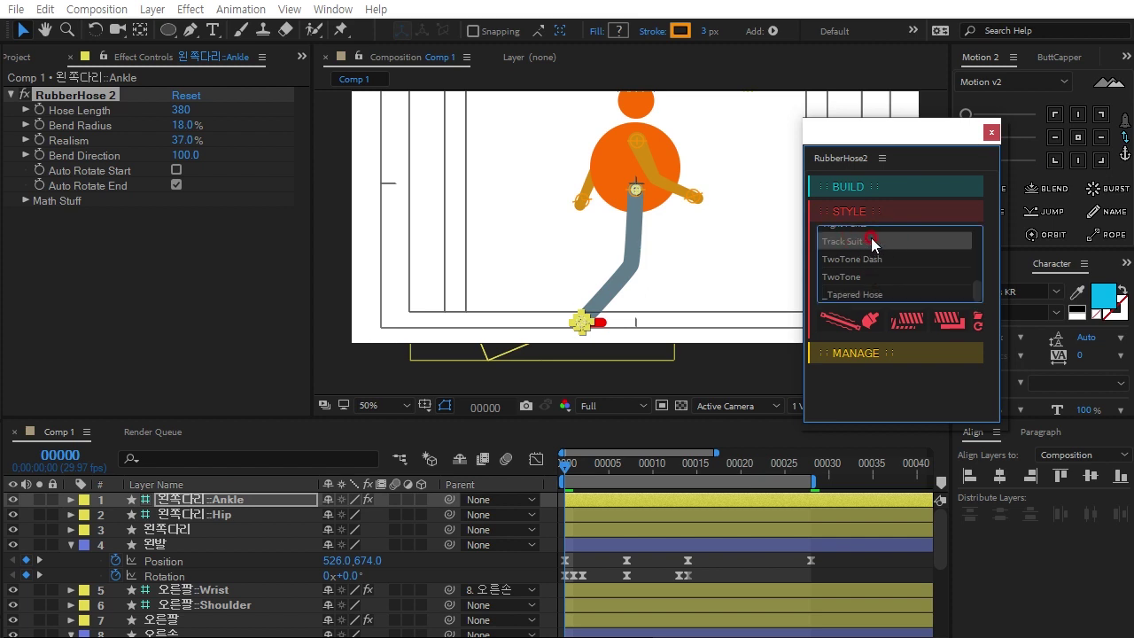
{"action": "scroll", "coordinate": [873, 244], "scroll_direction": "up", "scroll_amount": 1}
{"action": "scroll", "coordinate": [873, 264], "scroll_direction": "up", "scroll_amount": 1}
{"action": "scroll", "coordinate": [873, 263], "scroll_direction": "up", "scroll_amount": 1}
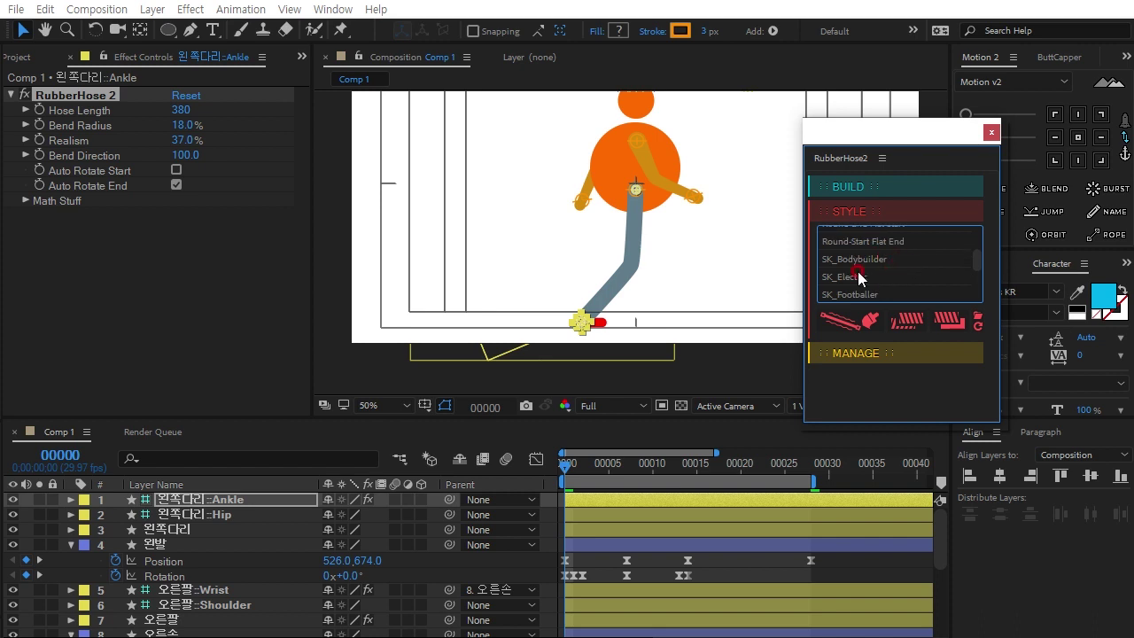
{"action": "scroll", "coordinate": [883, 276], "scroll_direction": "up", "scroll_amount": 1}
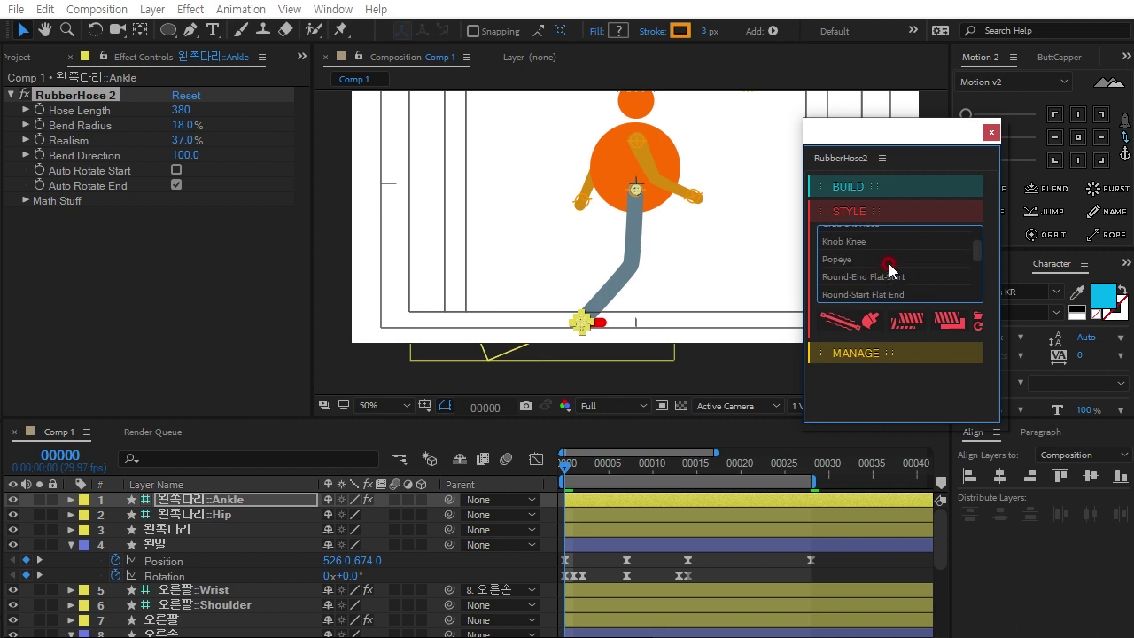
{"action": "scroll", "coordinate": [920, 271], "scroll_direction": "down", "scroll_amount": 1}
{"action": "scroll", "coordinate": [920, 271], "scroll_direction": "down", "scroll_amount": 3}
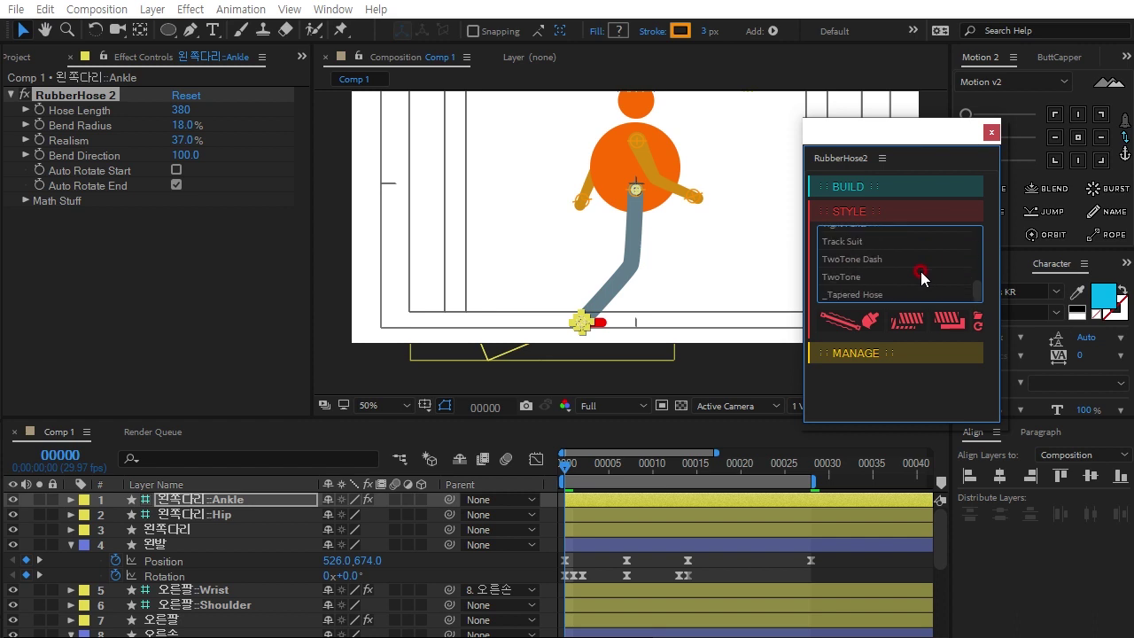
Compare TwoTone and TwoTone Dash, apply the Track Suit style, then select SK_Footballer
{"action": "left_click", "coordinate": [907, 278]}
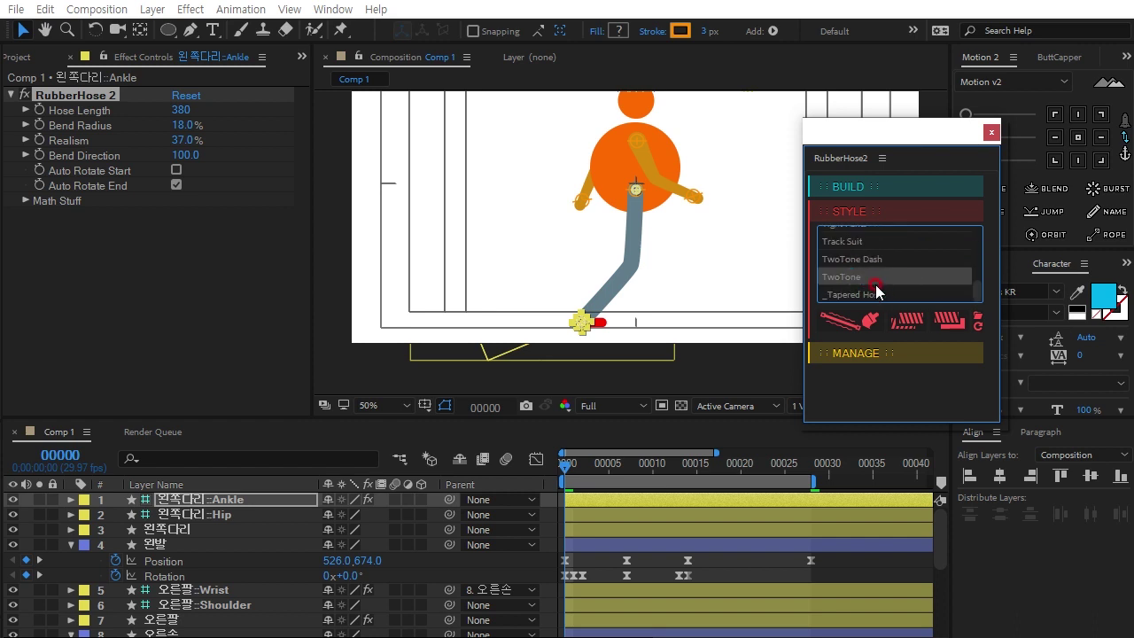
{"action": "left_click", "coordinate": [875, 260]}
{"action": "left_click", "coordinate": [852, 247]}
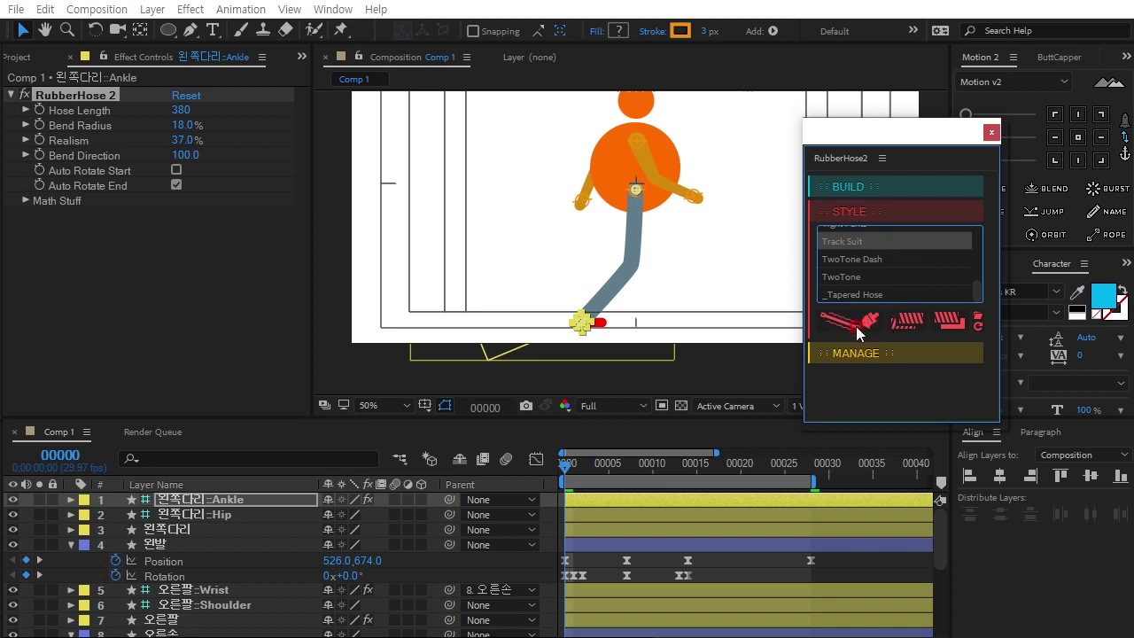
{"action": "left_click", "coordinate": [857, 330]}
{"action": "left_click", "coordinate": [872, 242]}
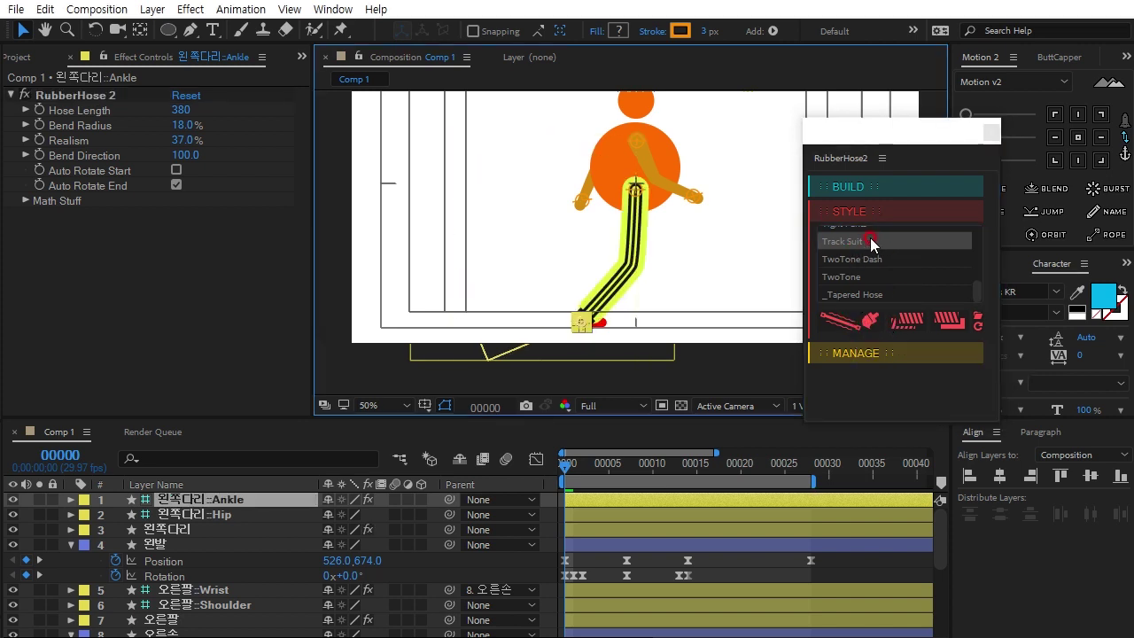
{"action": "scroll", "coordinate": [872, 245], "scroll_direction": "up", "scroll_amount": 2}
{"action": "left_click", "coordinate": [872, 242]}
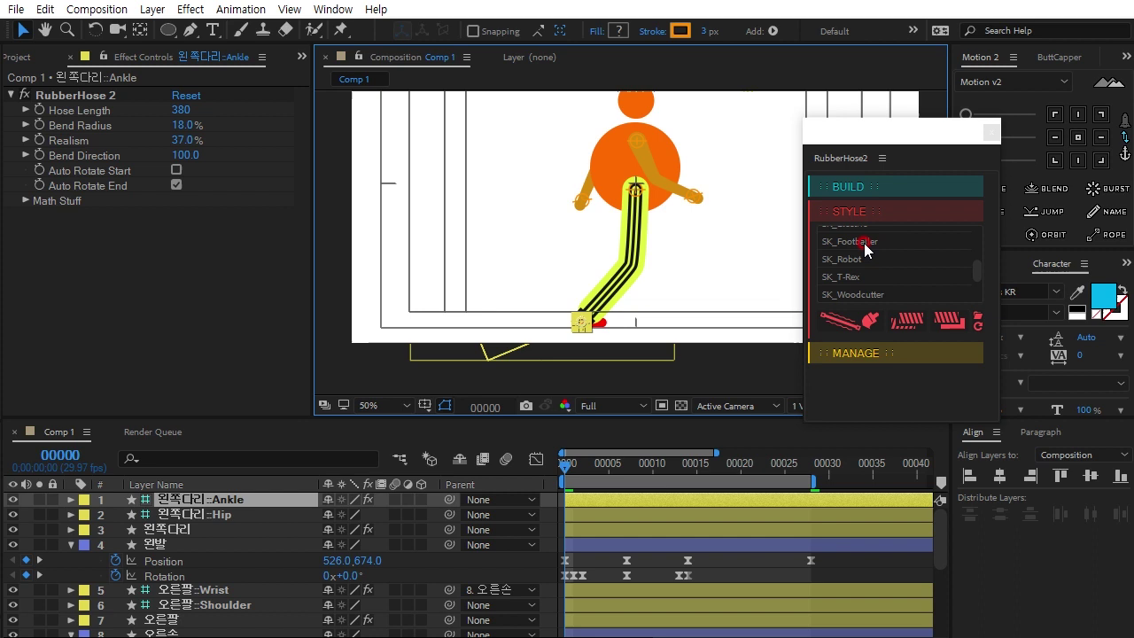
Apply the SK_Footballer style to the leg and browse the style list
{"action": "left_click", "coordinate": [852, 320]}
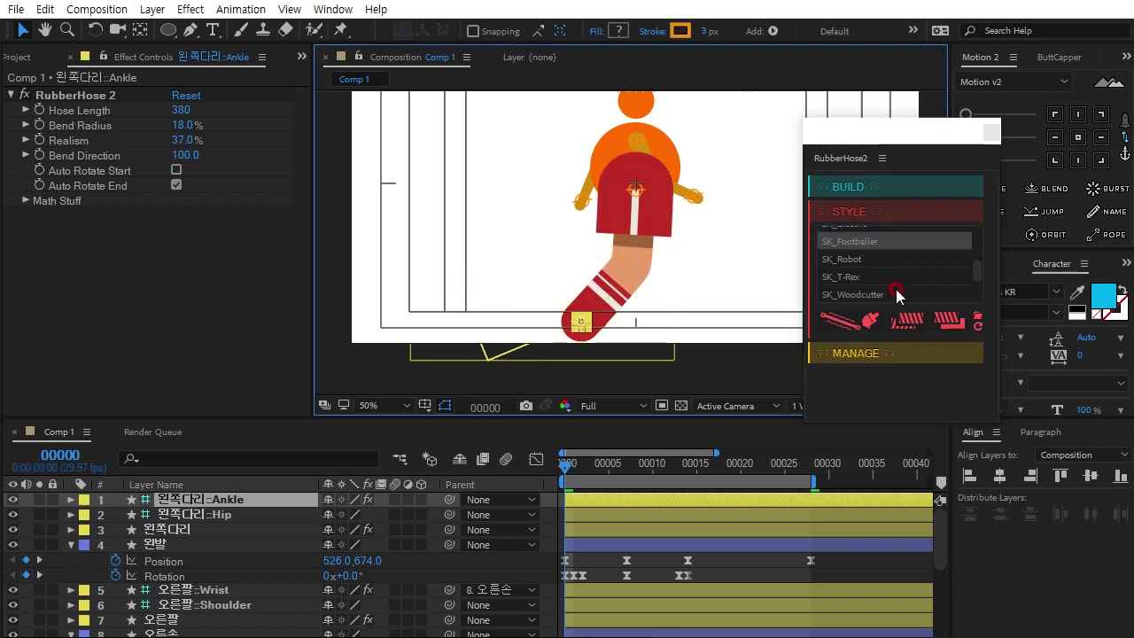
{"action": "scroll", "coordinate": [874, 275], "scroll_direction": "up", "scroll_amount": 1}
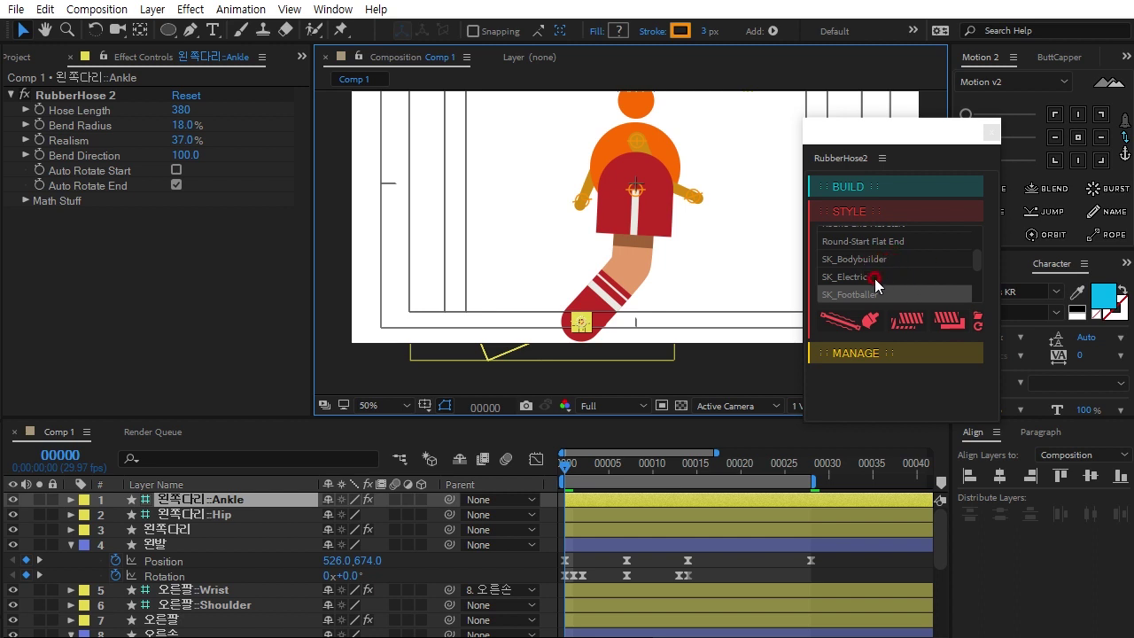
{"action": "scroll", "coordinate": [877, 281], "scroll_direction": "up", "scroll_amount": 1}
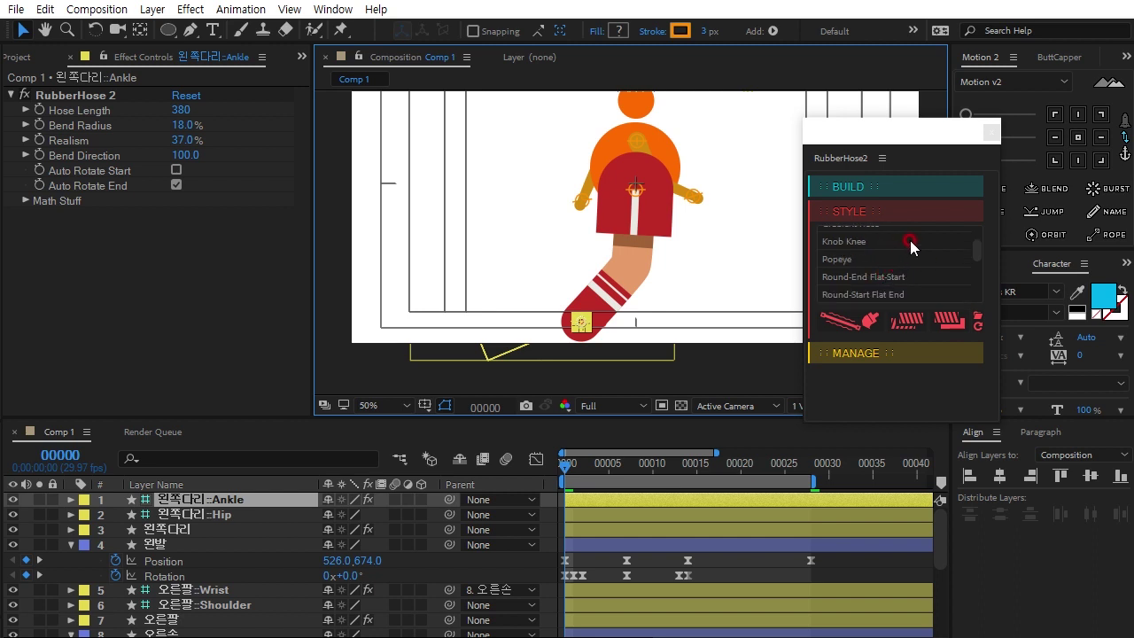
{"action": "scroll", "coordinate": [911, 247], "scroll_direction": "up", "scroll_amount": 1}
{"action": "scroll", "coordinate": [894, 248], "scroll_direction": "up", "scroll_amount": 1}
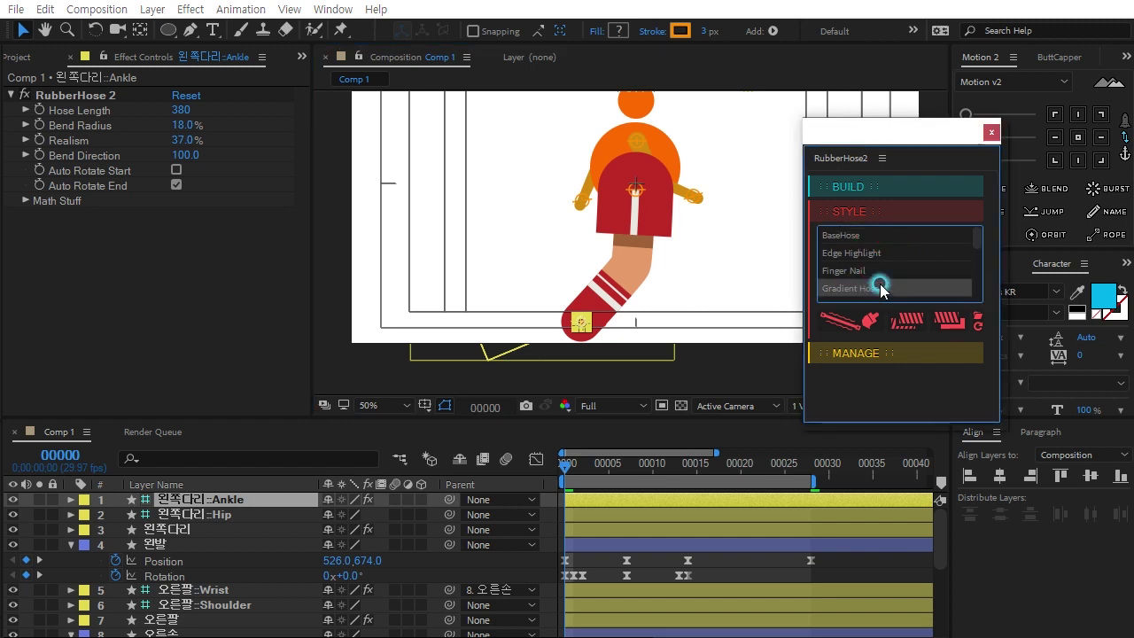
{"action": "scroll", "coordinate": [877, 288], "scroll_direction": "down", "scroll_amount": 1}
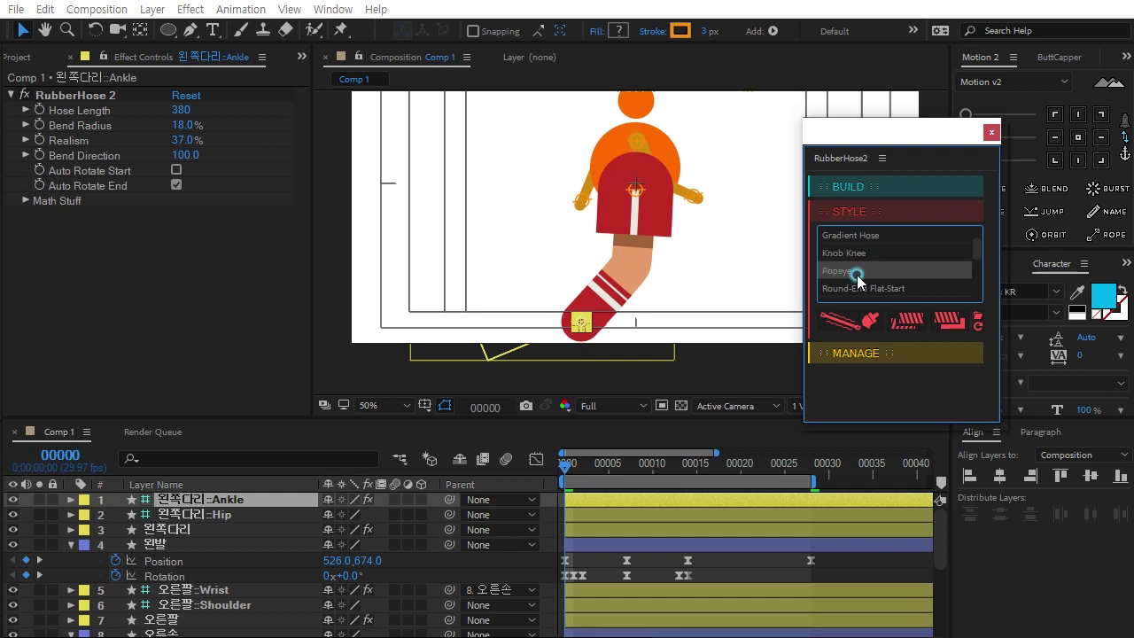
{"action": "scroll", "coordinate": [865, 282], "scroll_direction": "down", "scroll_amount": 1}
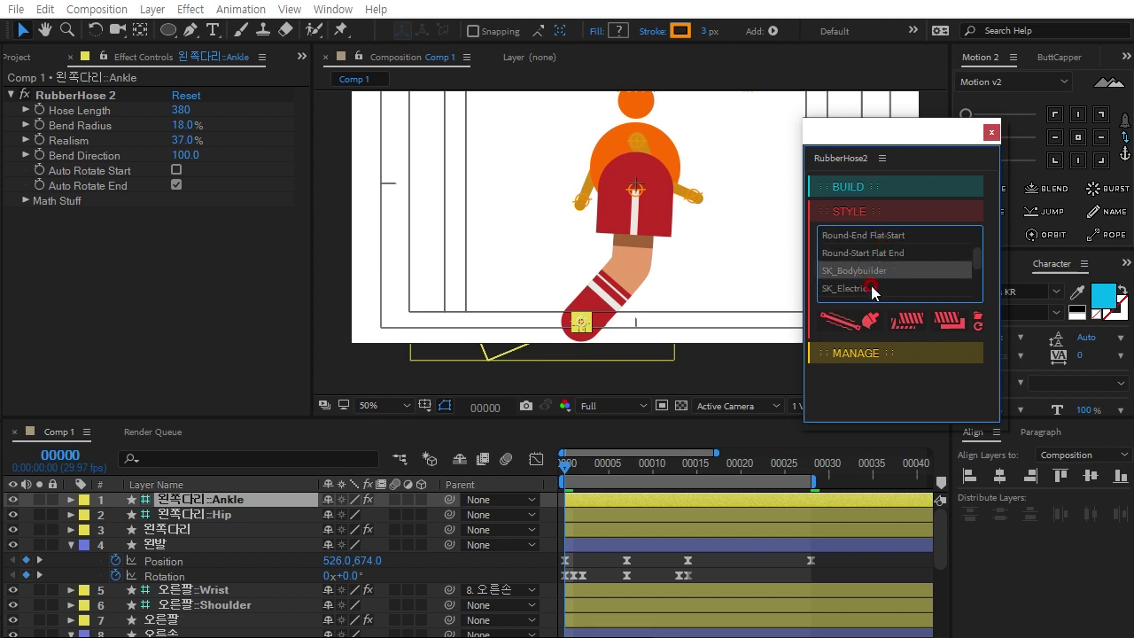
{"action": "scroll", "coordinate": [877, 288], "scroll_direction": "down", "scroll_amount": 1}
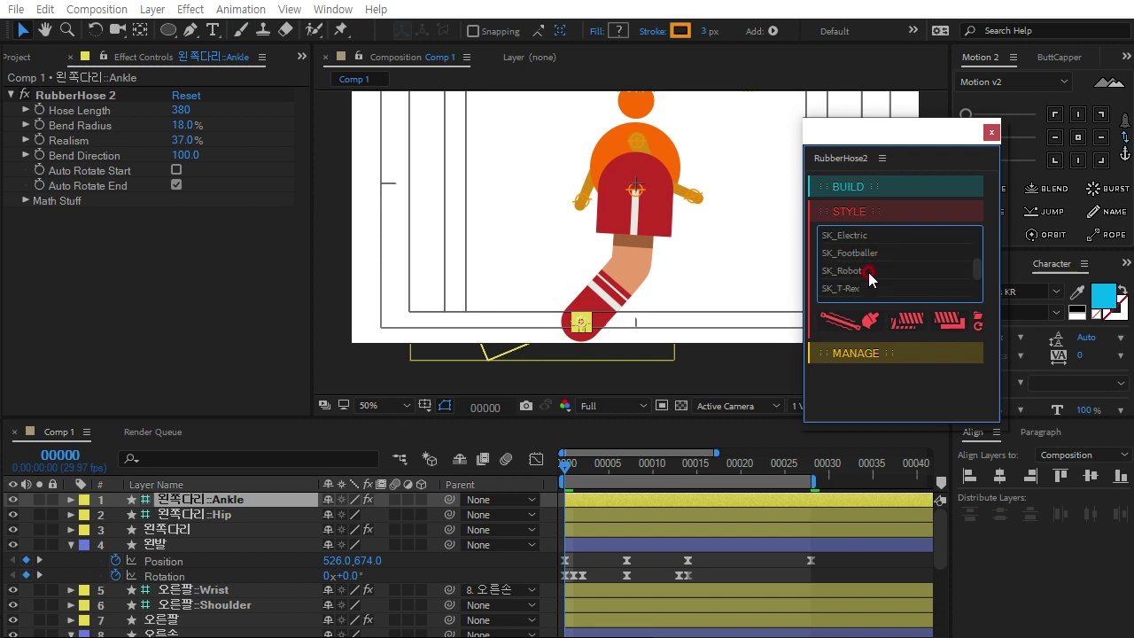
{"action": "scroll", "coordinate": [872, 284], "scroll_direction": "down", "scroll_amount": 1}
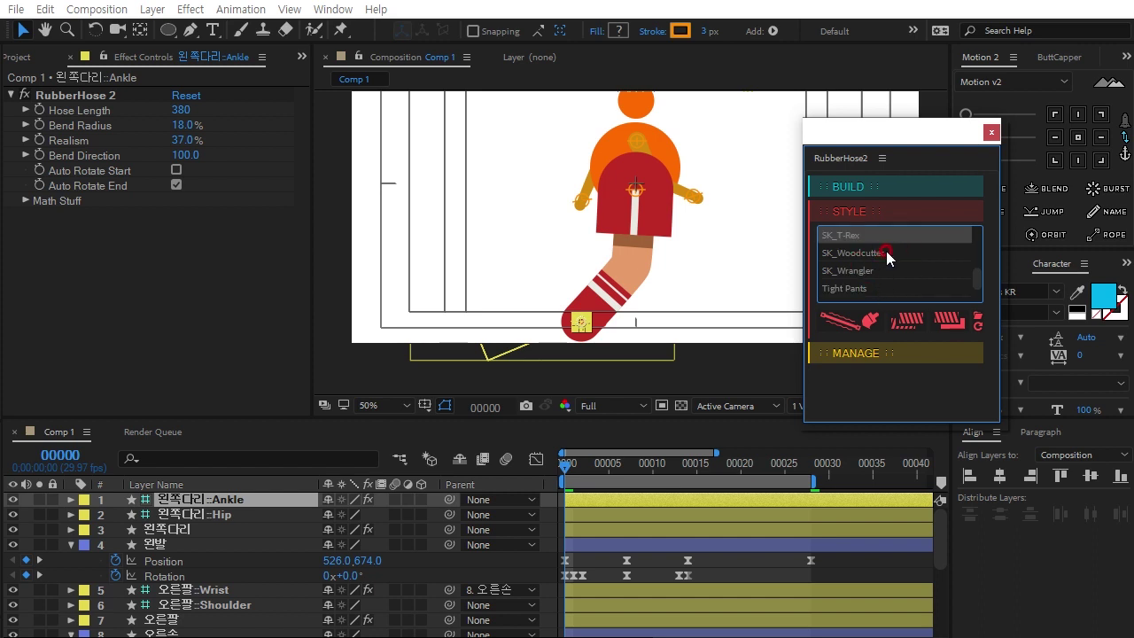
Apply the teal Tight Pants style and select the 왼쪽다리 layer to view its settings
{"action": "left_click", "coordinate": [859, 289]}
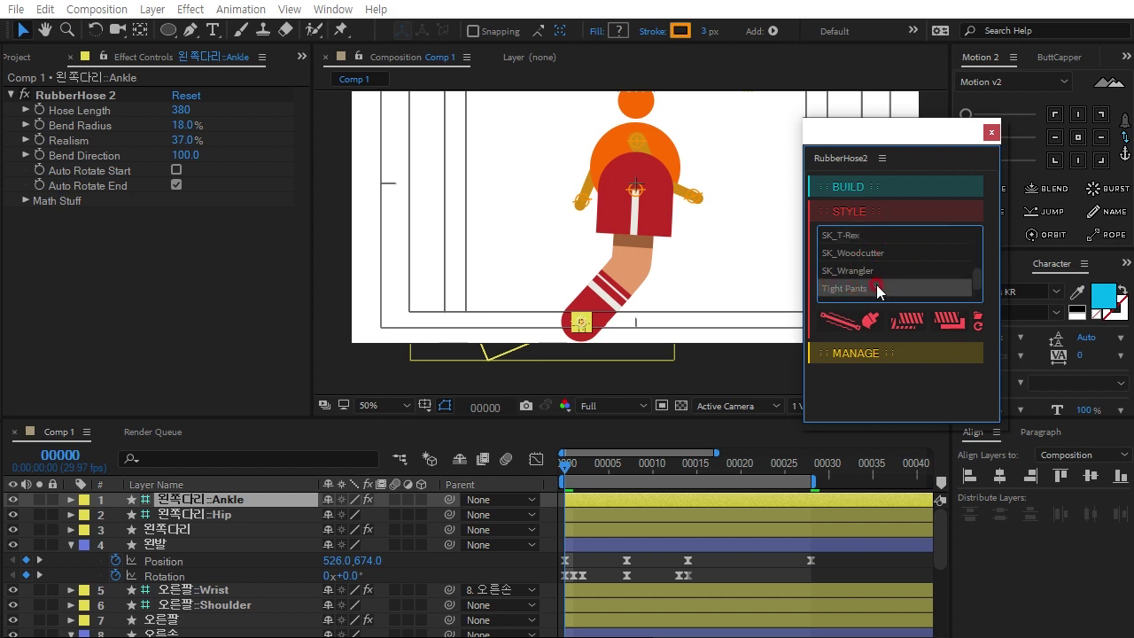
{"action": "left_click", "coordinate": [870, 321]}
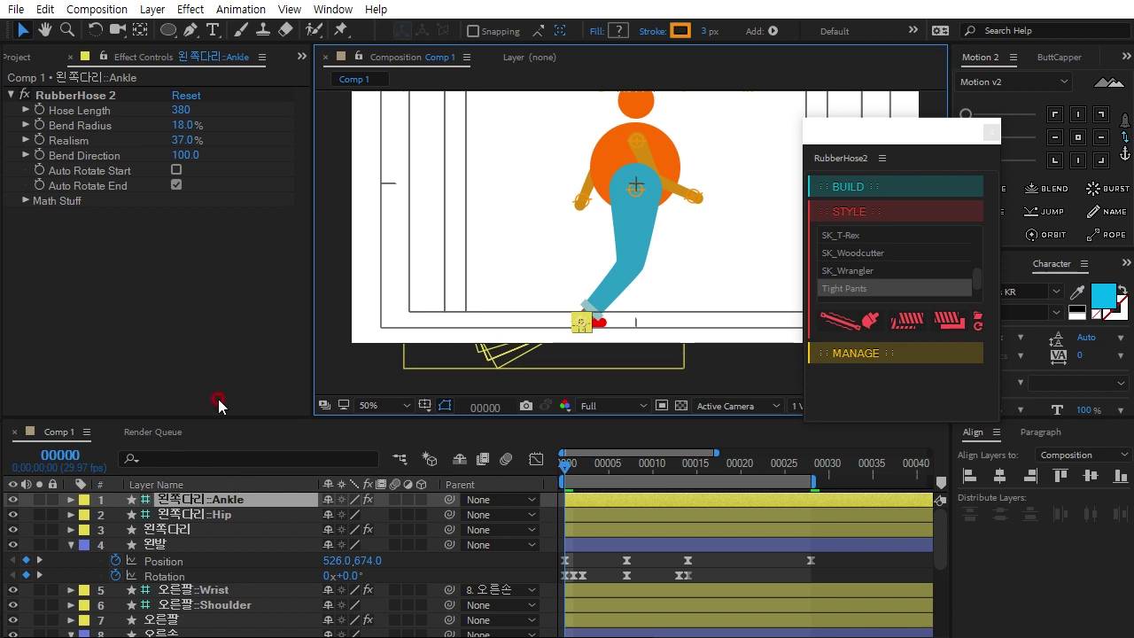
{"action": "left_click", "coordinate": [180, 530]}
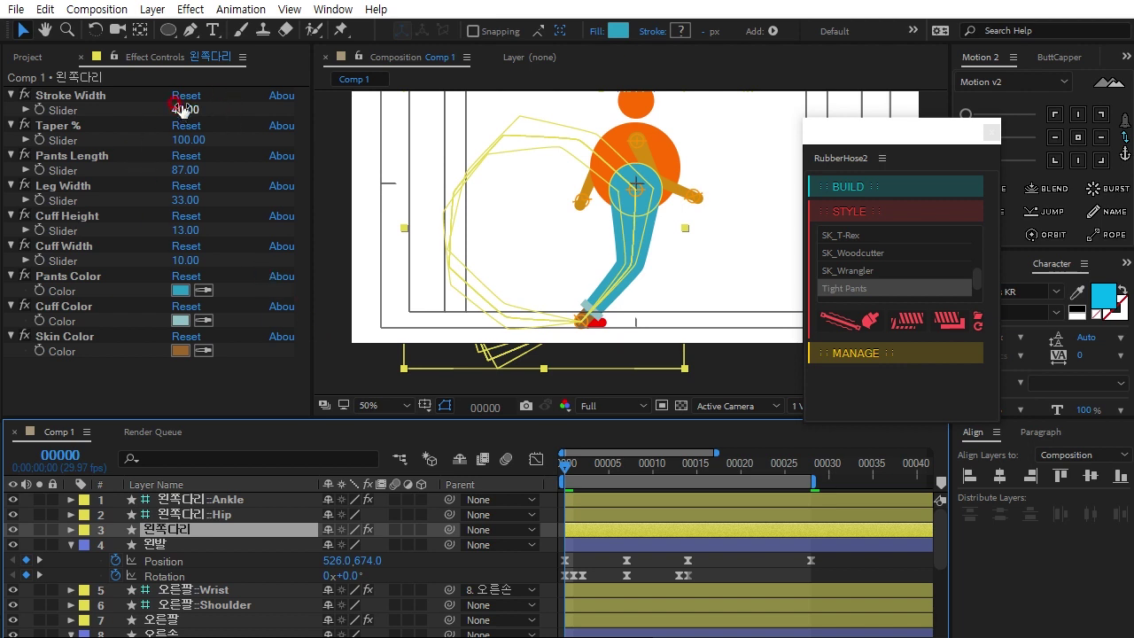
Slim the 왼쪽다리 leg to Stroke Width 25 and Leg Width 21
{"action": "left_click_drag", "start_coordinate": [179, 109], "coordinate": [161, 108]}
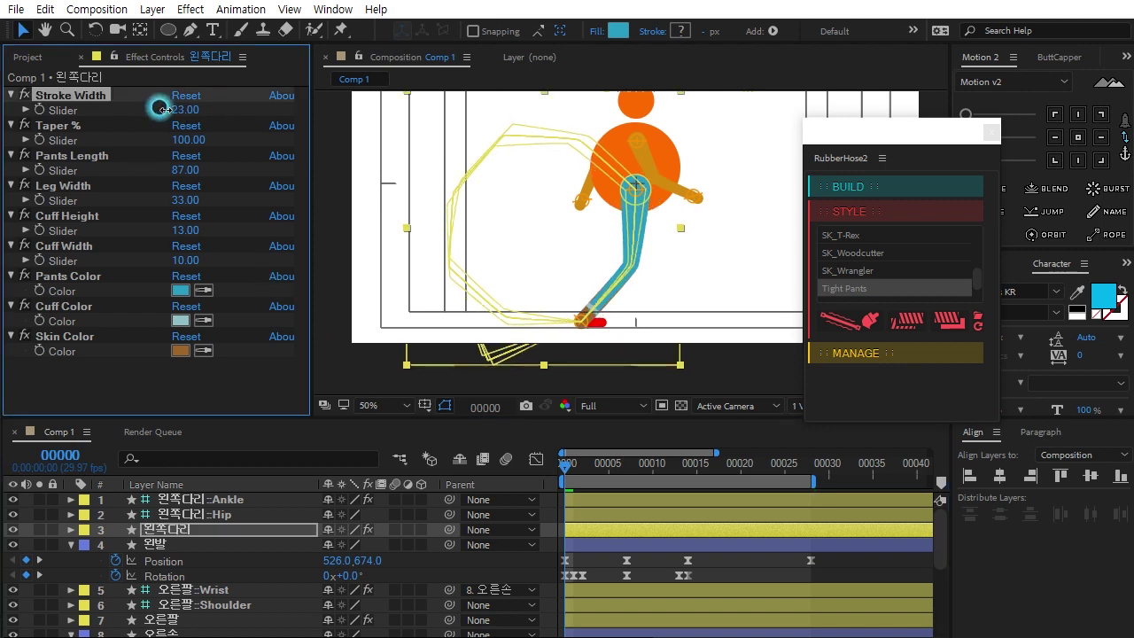
{"action": "scroll", "coordinate": [600, 296], "scroll_direction": "up", "scroll_amount": 2}
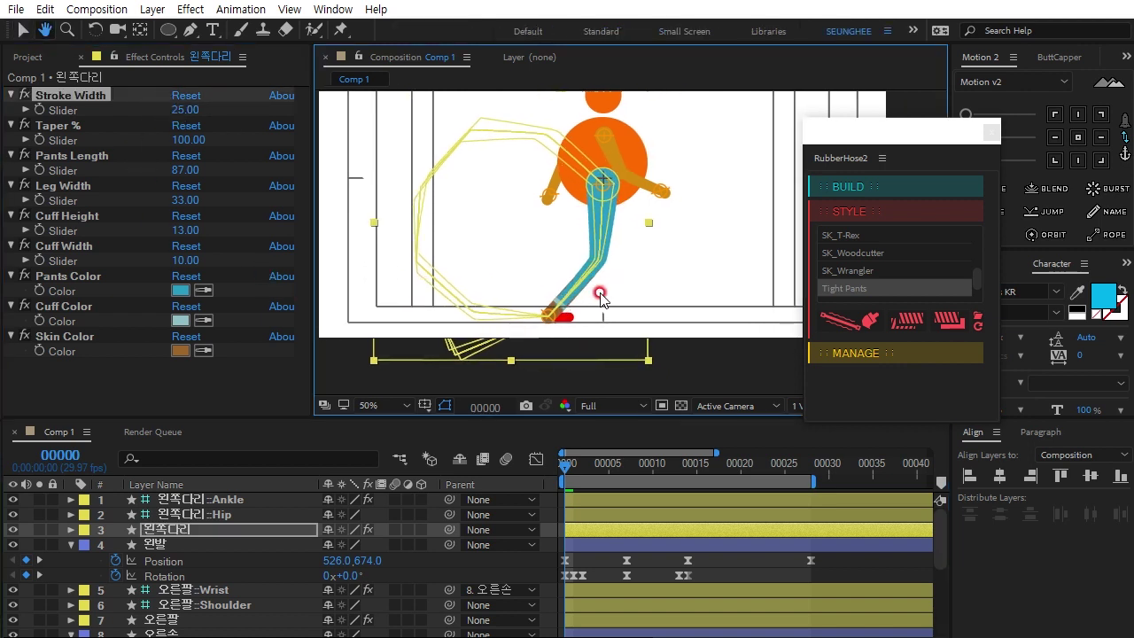
{"action": "key", "text": "v"}
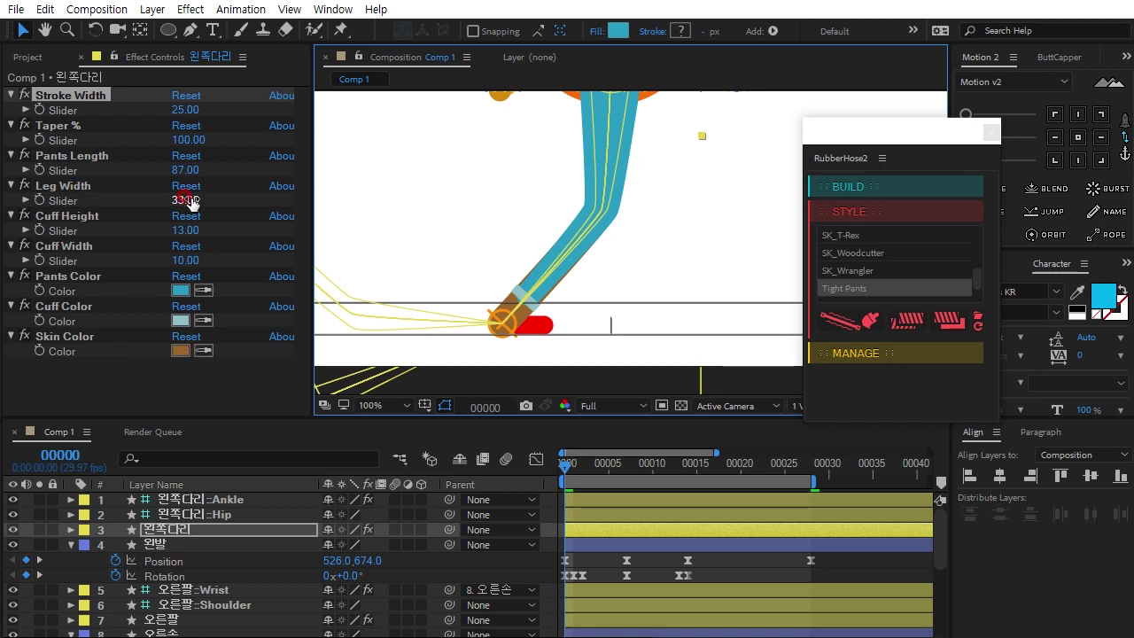
{"action": "left_click_drag", "start_coordinate": [182, 201], "coordinate": [173, 196]}
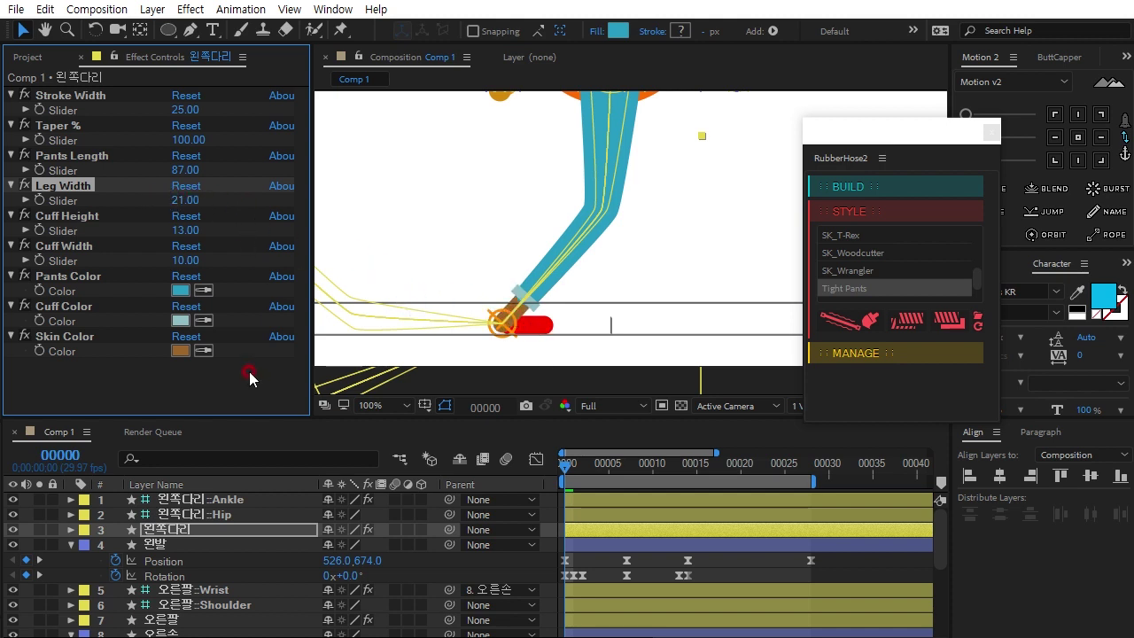
Zoom out and recentre the walking figure, then widen the RubberHose2 panel
{"action": "scroll", "coordinate": [585, 244], "scroll_direction": "down", "scroll_amount": 1}
{"action": "scroll", "coordinate": [598, 266], "scroll_direction": "down", "scroll_amount": 1}
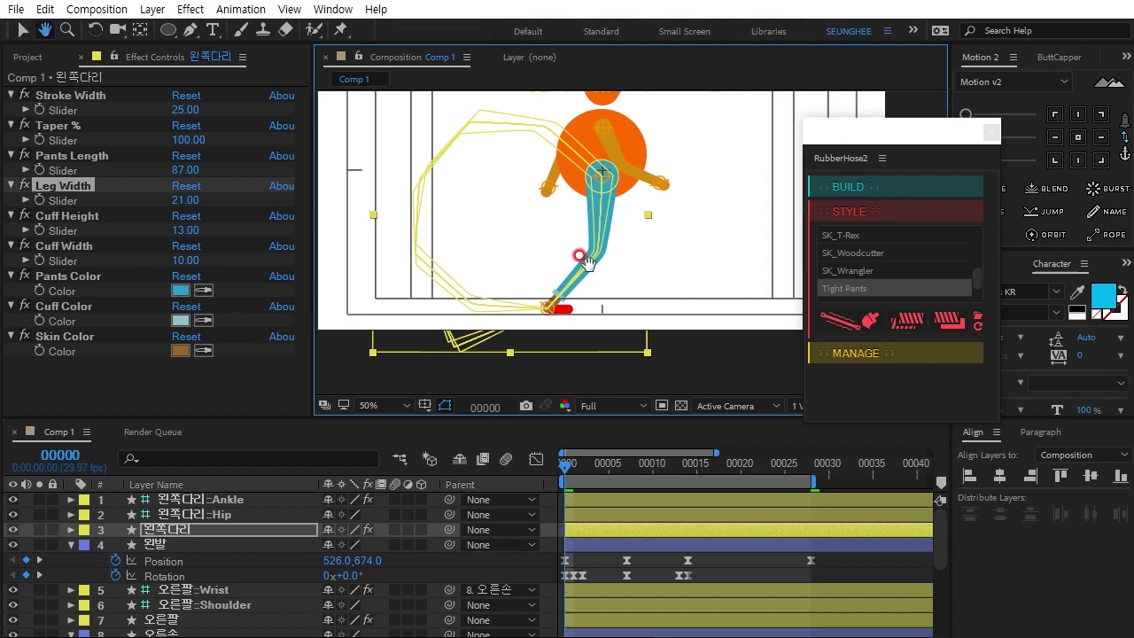
{"action": "left_click_drag", "start_coordinate": [597, 261], "coordinate": [590, 269]}
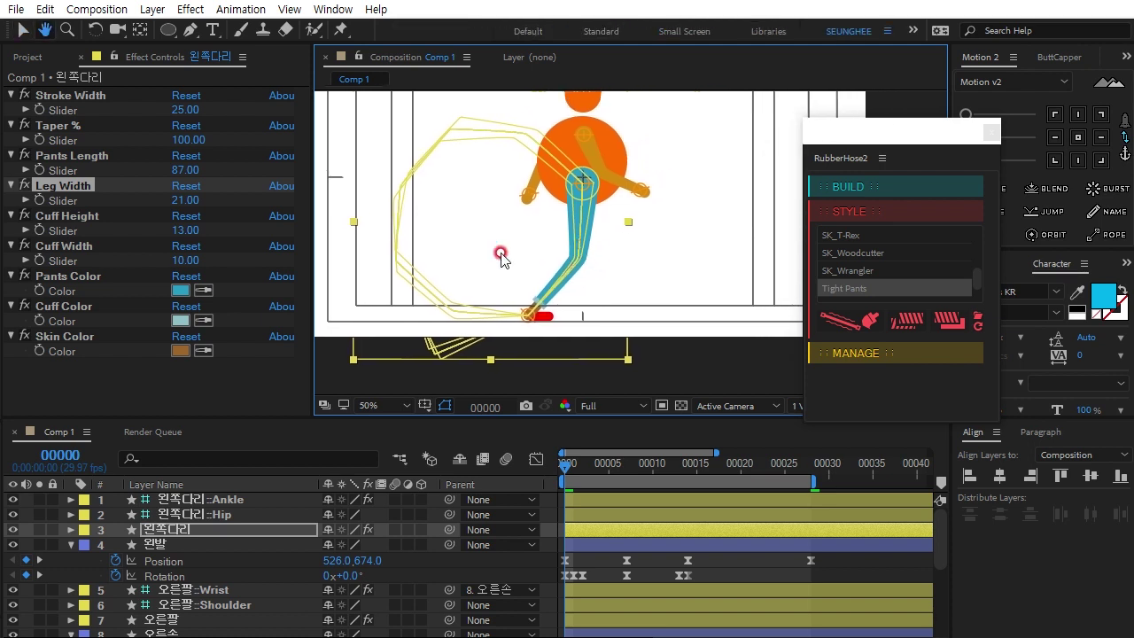
{"action": "key", "text": "v"}
{"action": "left_click_drag", "start_coordinate": [998, 403], "coordinate": [1059, 403]}
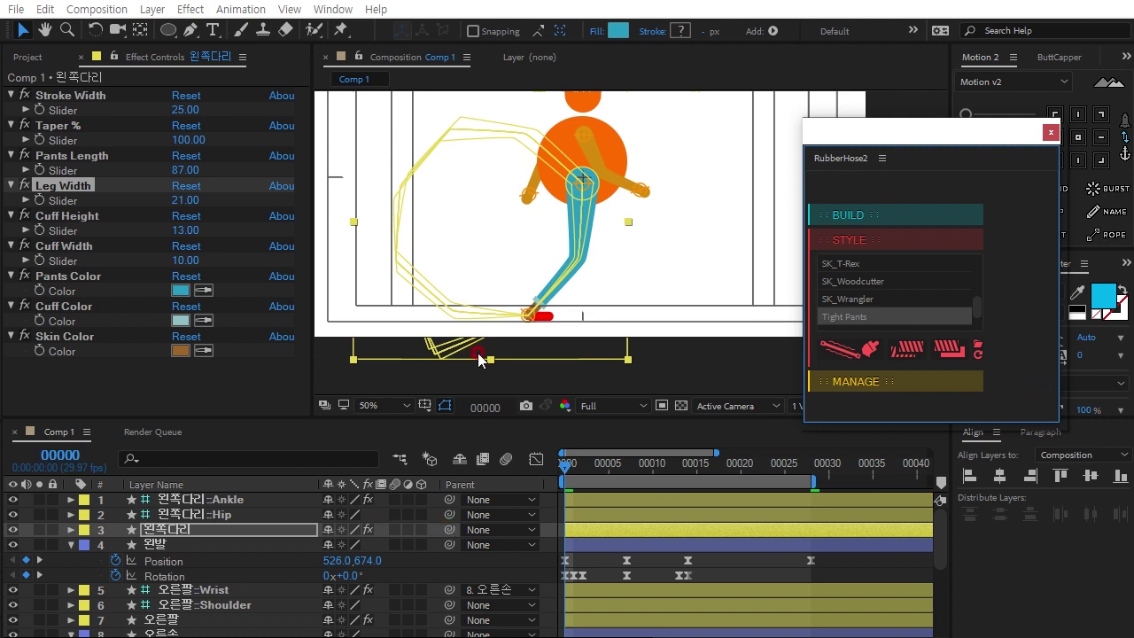
Preview the walk cycle with nothing selected, then return to the first frame
{"action": "left_click", "coordinate": [565, 463]}
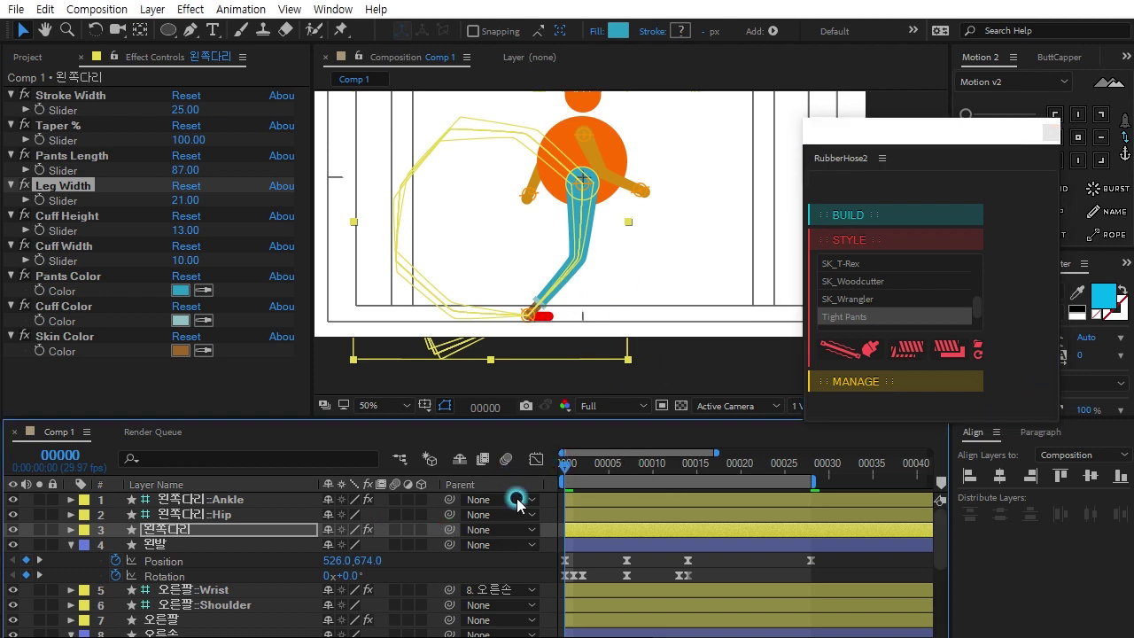
{"action": "left_click", "coordinate": [767, 561]}
{"action": "key", "text": "space"}
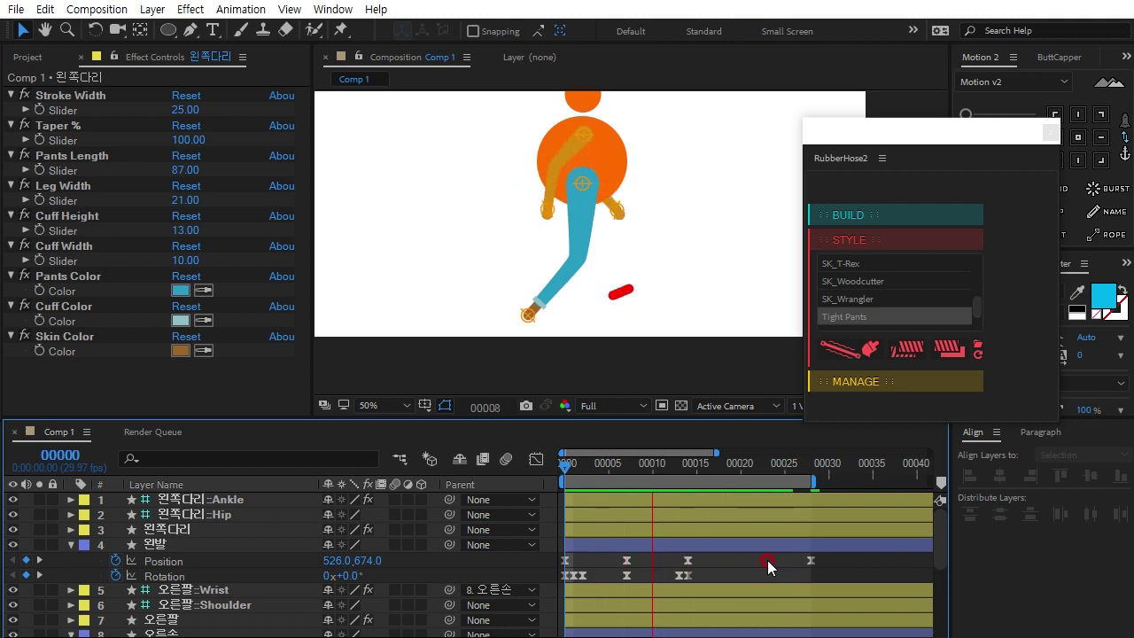
{"action": "left_click", "coordinate": [708, 495]}
{"action": "key", "text": "Home"}
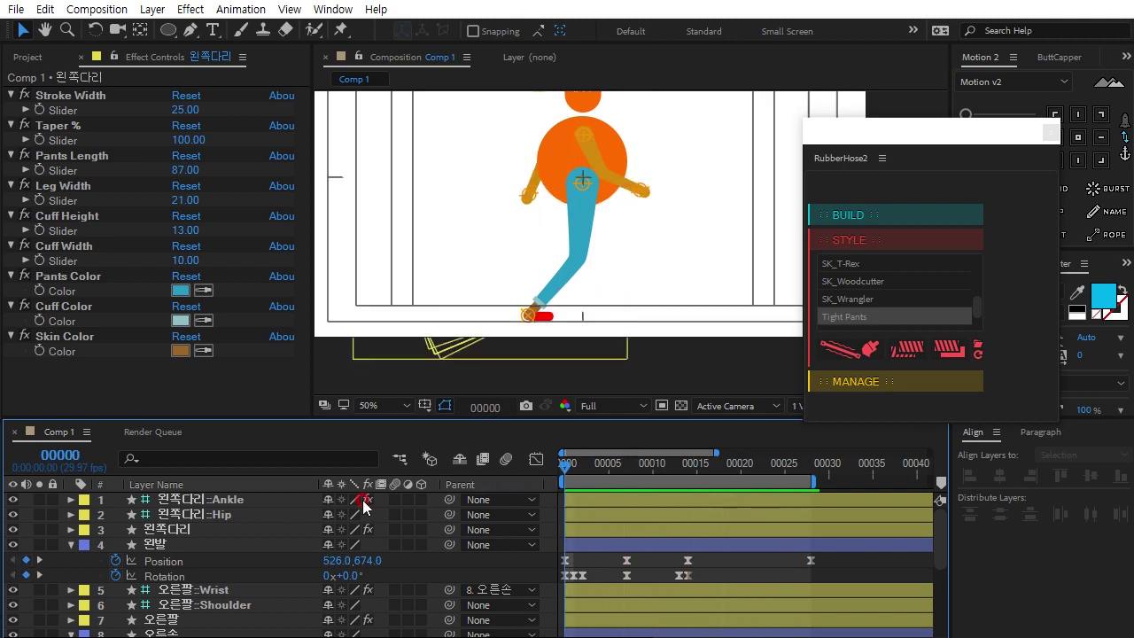
Parent 왼쪽다리::Ankle to the 왼발 foot layer and preview the walk
{"action": "left_click", "coordinate": [195, 501]}
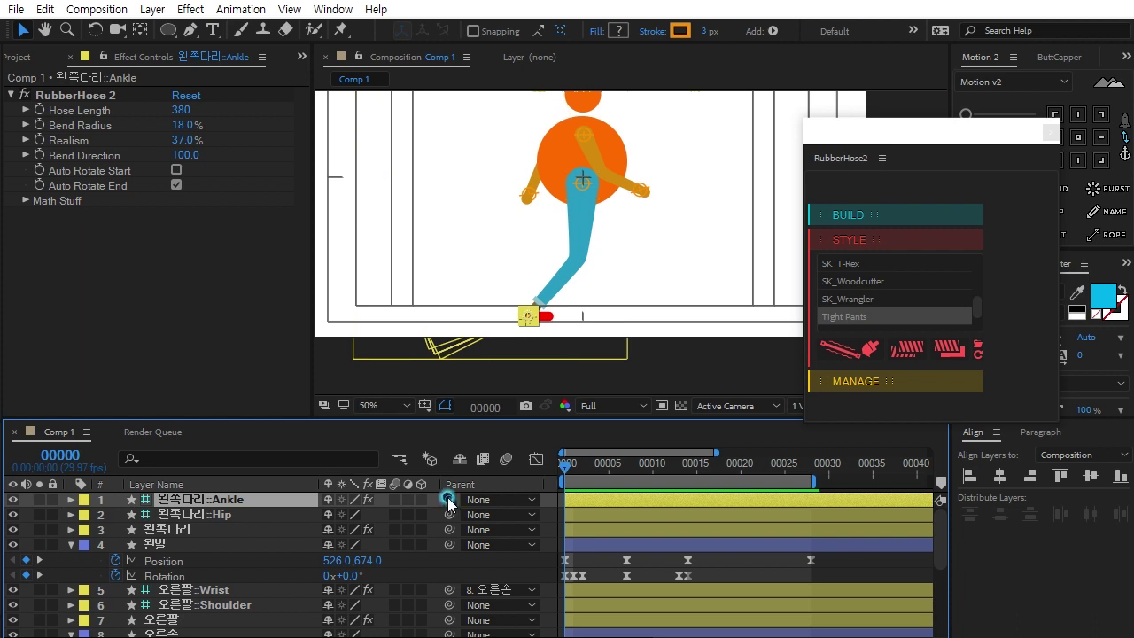
{"action": "left_click_drag", "start_coordinate": [449, 500], "coordinate": [155, 546]}
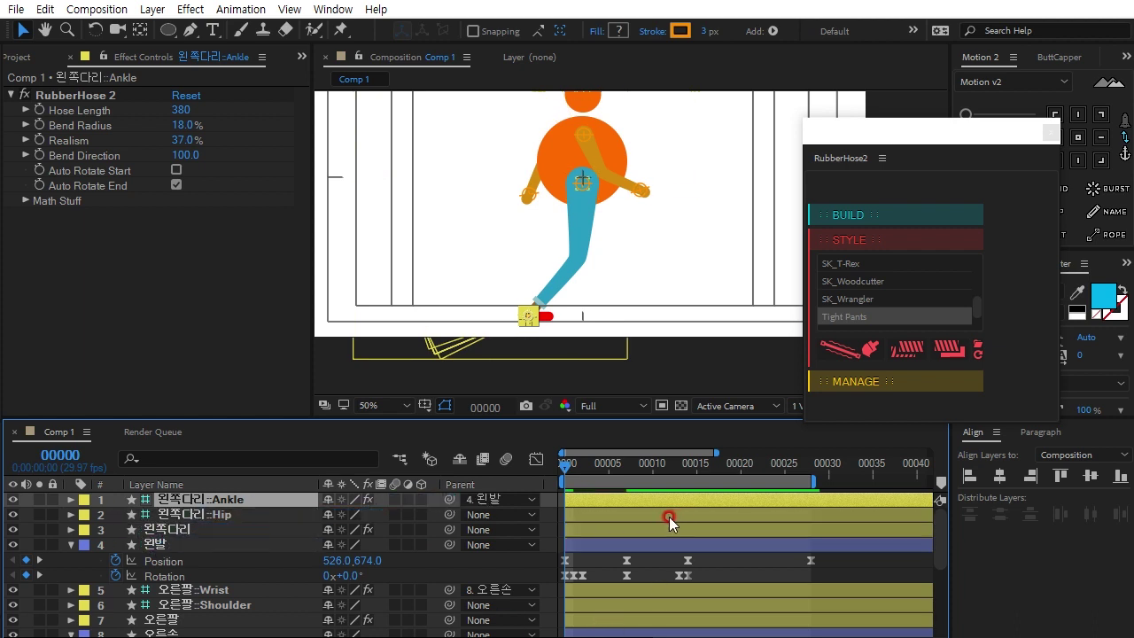
{"action": "key", "text": "space"}
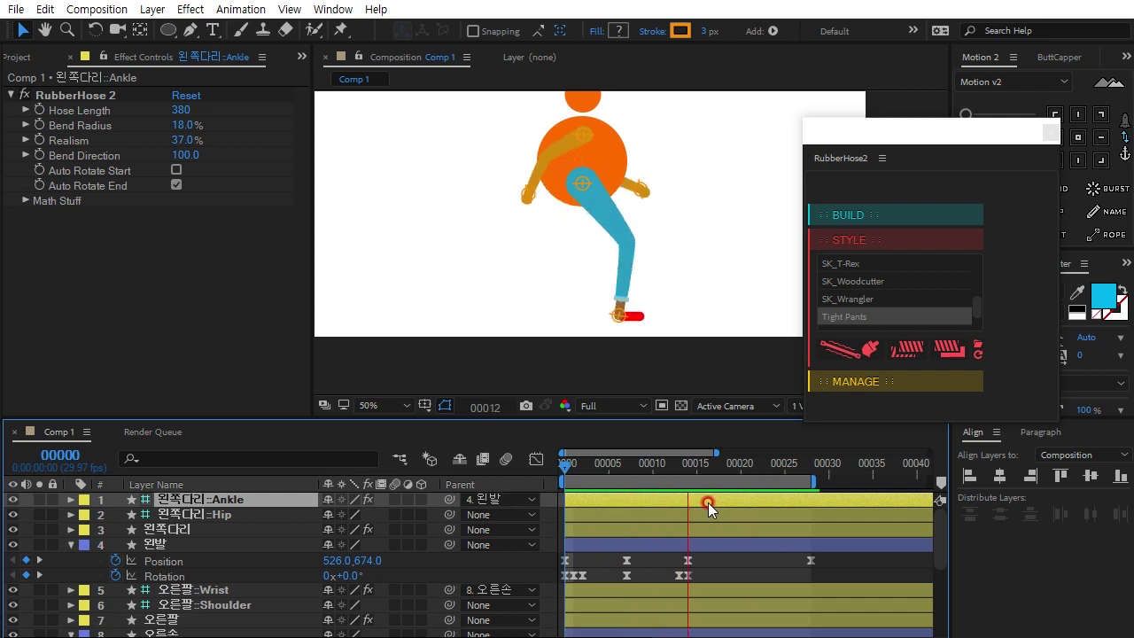
{"action": "key", "text": "space"}
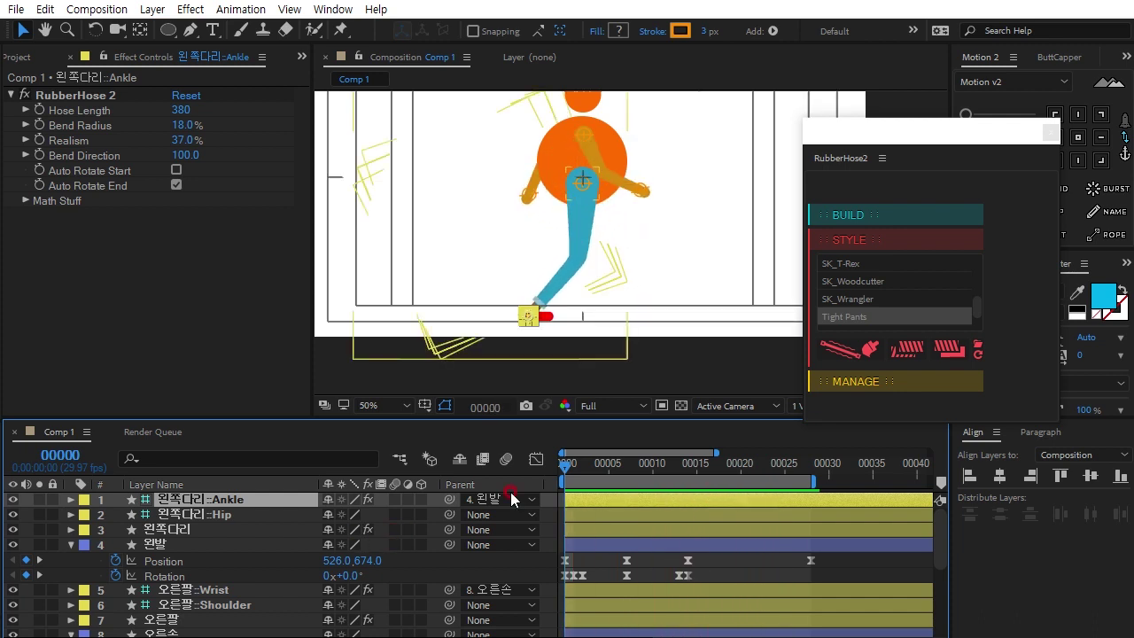
Bring the four right-arm layers, from the Wrist controller down, to the top of the stack
{"action": "left_click", "coordinate": [577, 478]}
{"action": "left_click", "coordinate": [154, 564]}
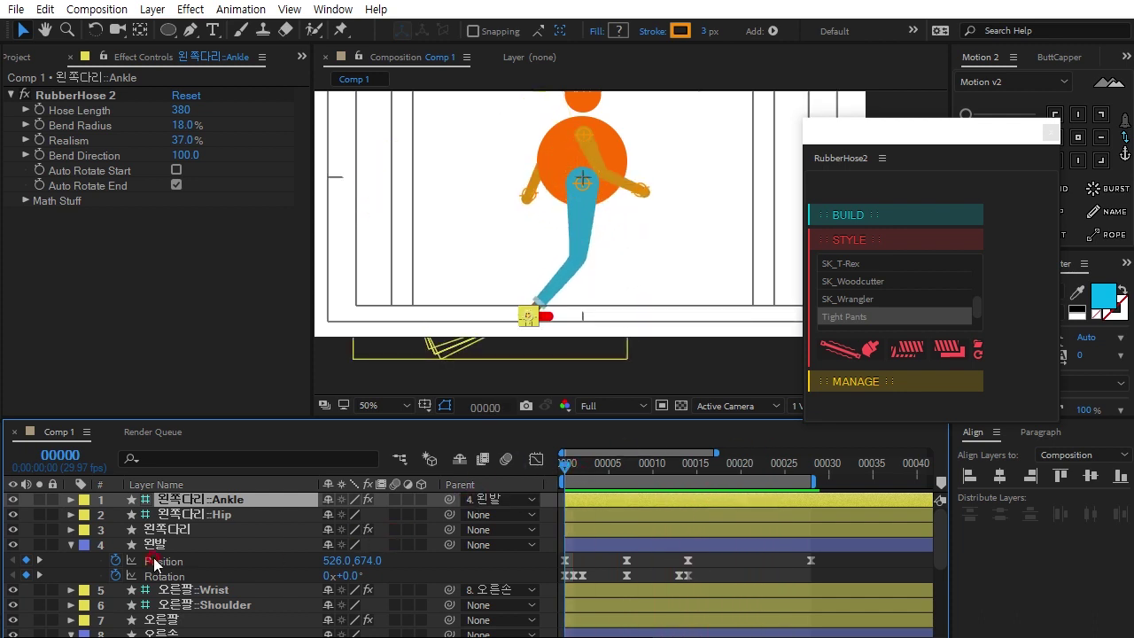
{"action": "left_click", "coordinate": [193, 592]}
{"action": "scroll", "coordinate": [193, 592], "scroll_direction": "down", "scroll_amount": 3}
{"action": "left_click", "coordinate": [168, 589], "text": "shift"}
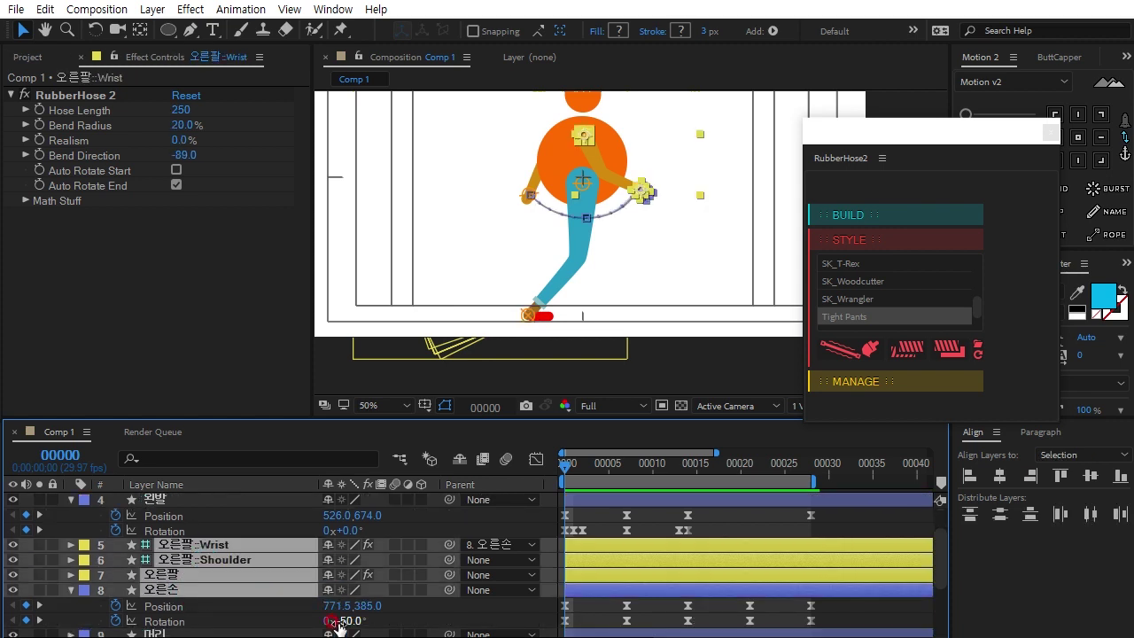
{"action": "key", "text": "ctrl+shift+bracketright"}
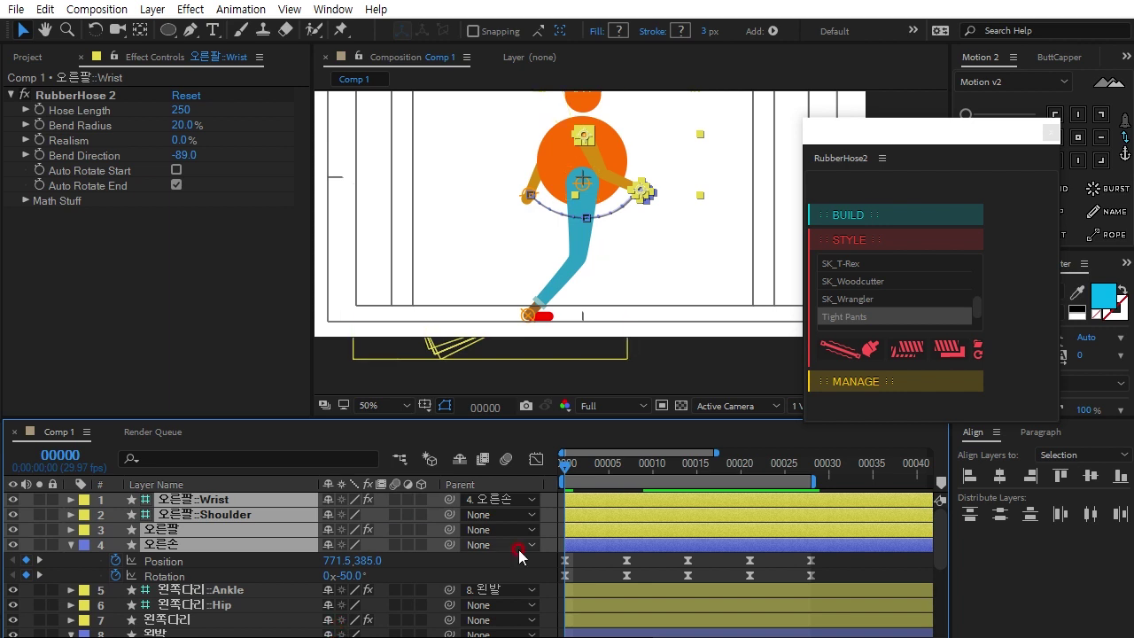
Deselect the arm layers, stop the preview, and select the left leg's Ankle controller
{"action": "left_click", "coordinate": [569, 453]}
{"action": "left_click", "coordinate": [640, 573]}
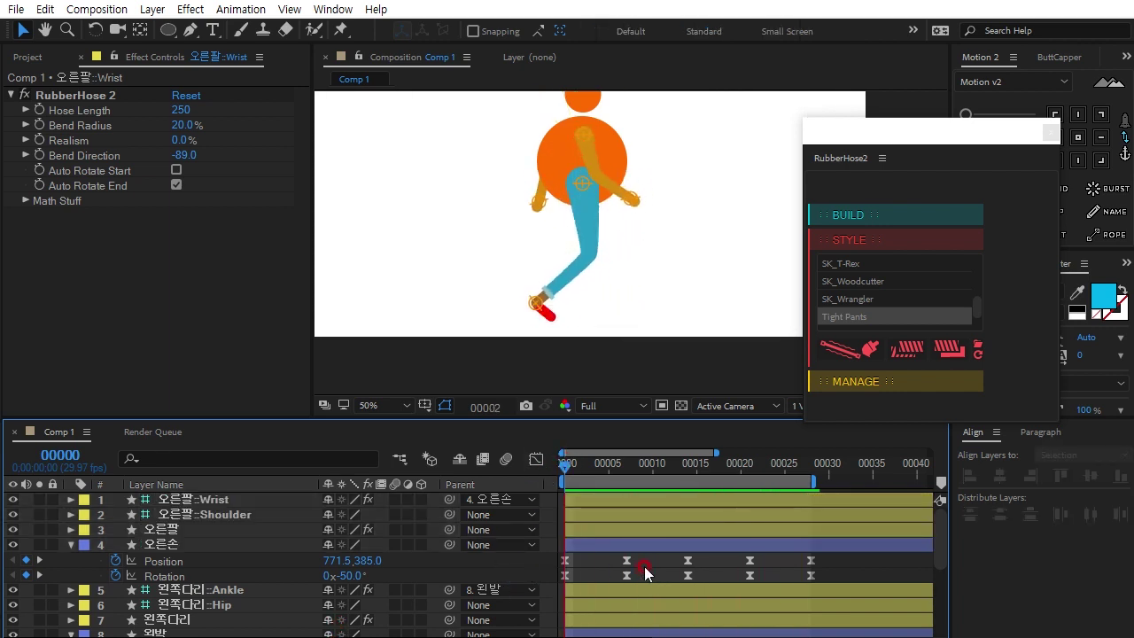
{"action": "key", "text": "space"}
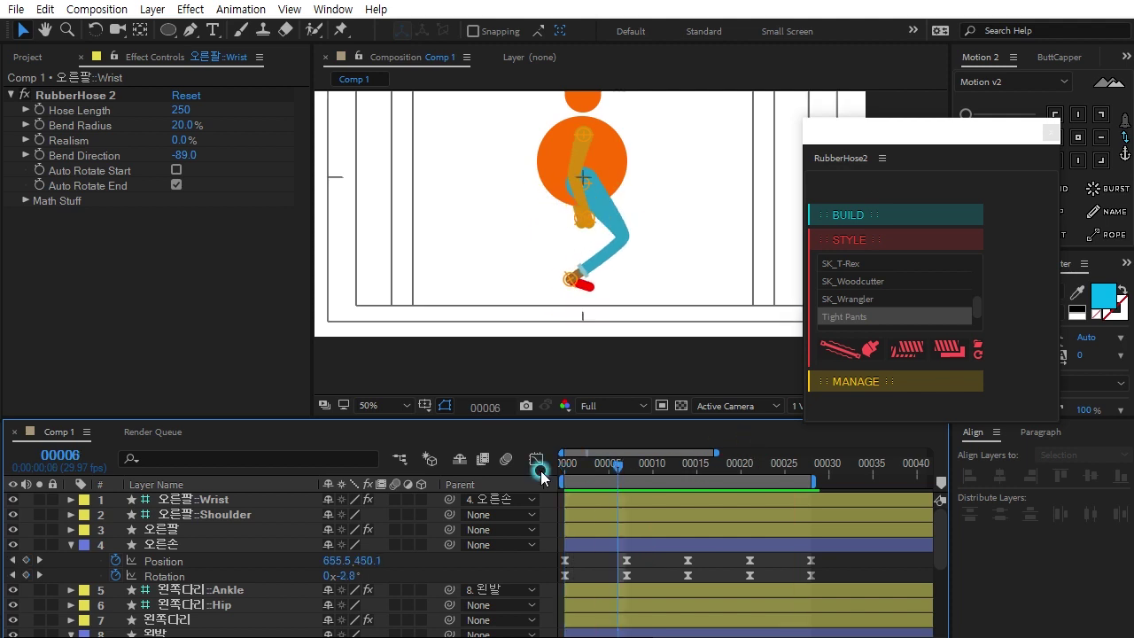
{"action": "left_click", "coordinate": [94, 583]}
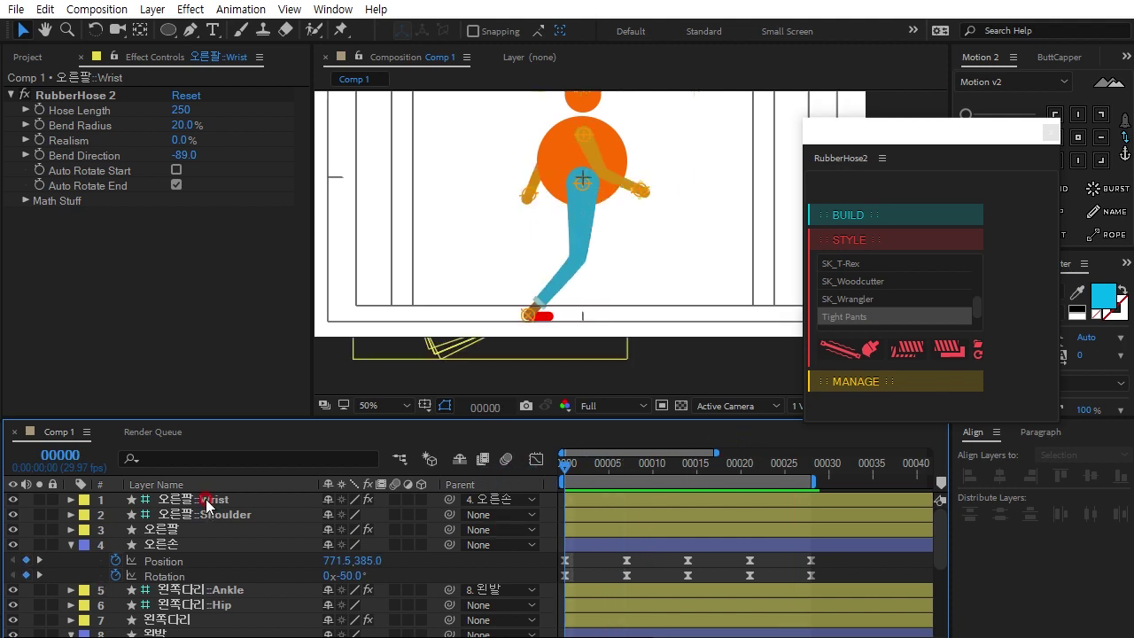
{"action": "left_click", "coordinate": [190, 589]}
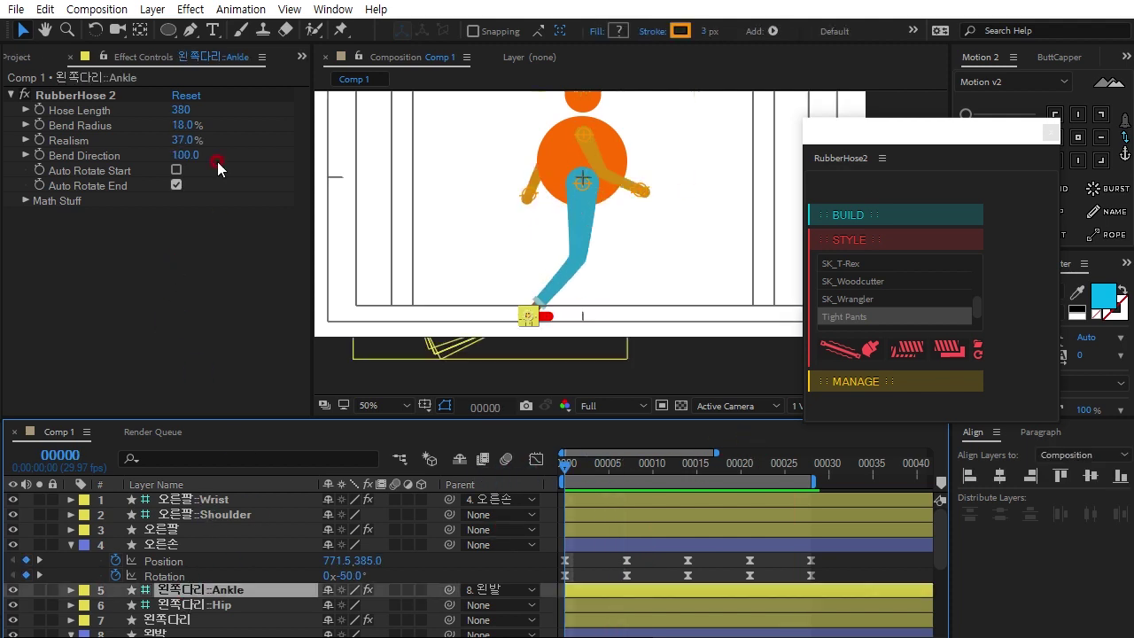
Scrub 왼쪽다리's Hose Length from 380 to 330, preview to frame 25, and return to frame 0
{"action": "left_click", "coordinate": [180, 110]}
{"action": "left_click_drag", "start_coordinate": [179, 109], "coordinate": [182, 116]}
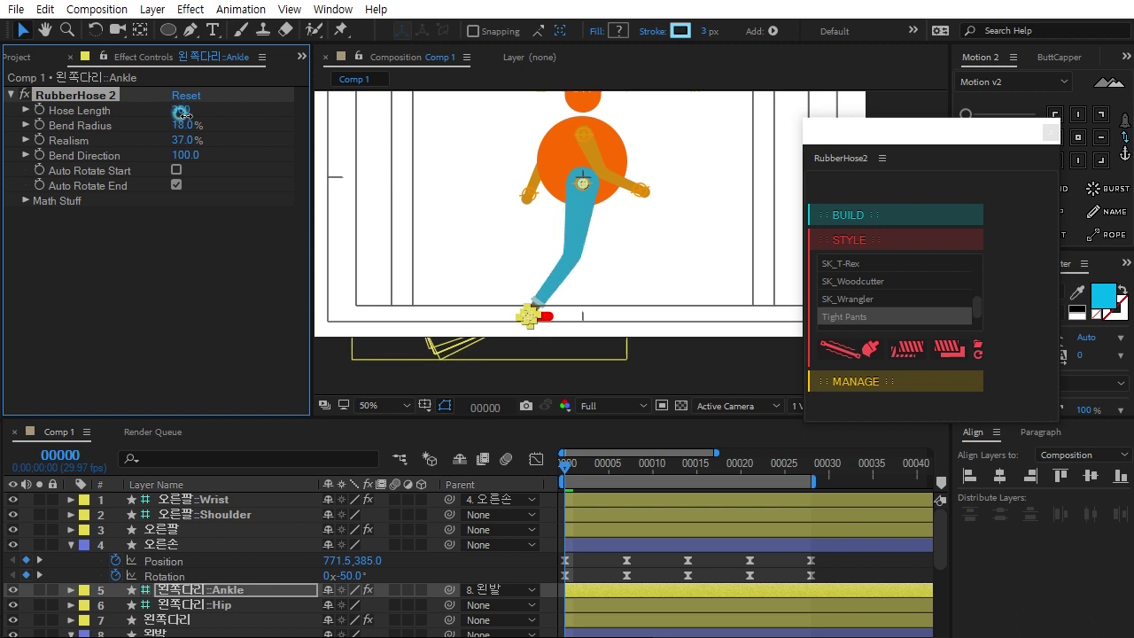
{"action": "left_click", "coordinate": [750, 561]}
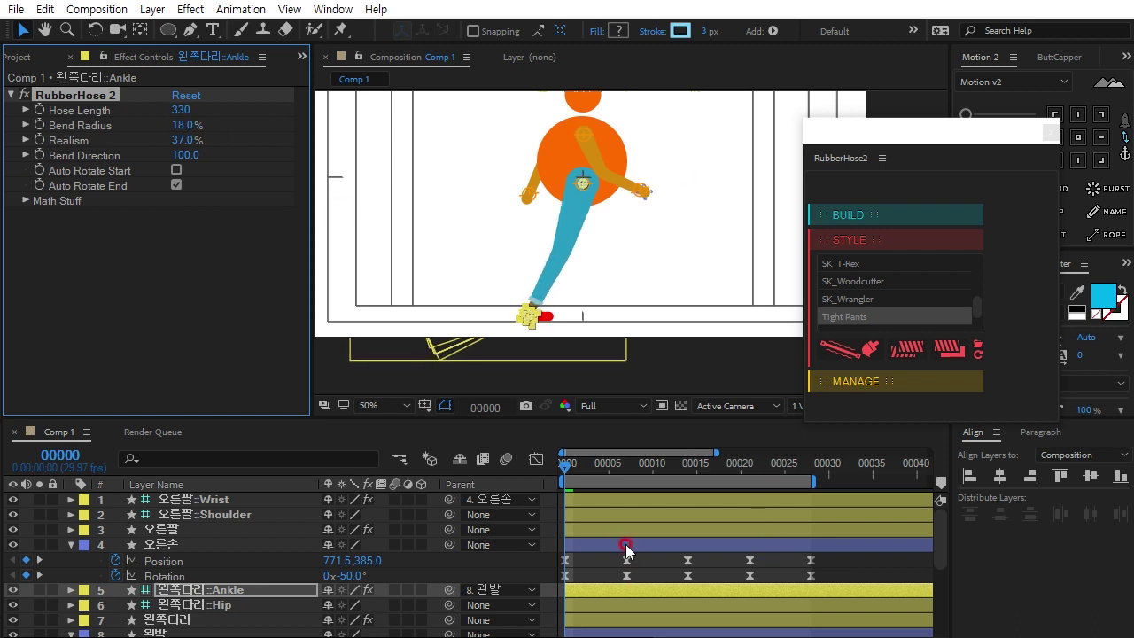
{"action": "key", "text": "space"}
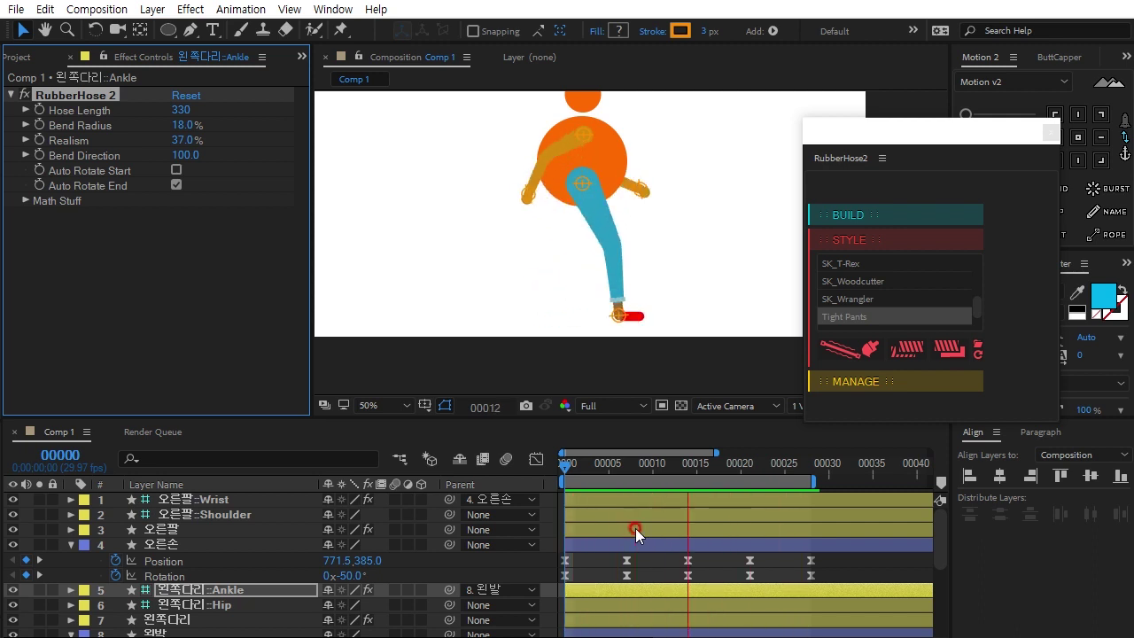
{"action": "left_click", "coordinate": [787, 468]}
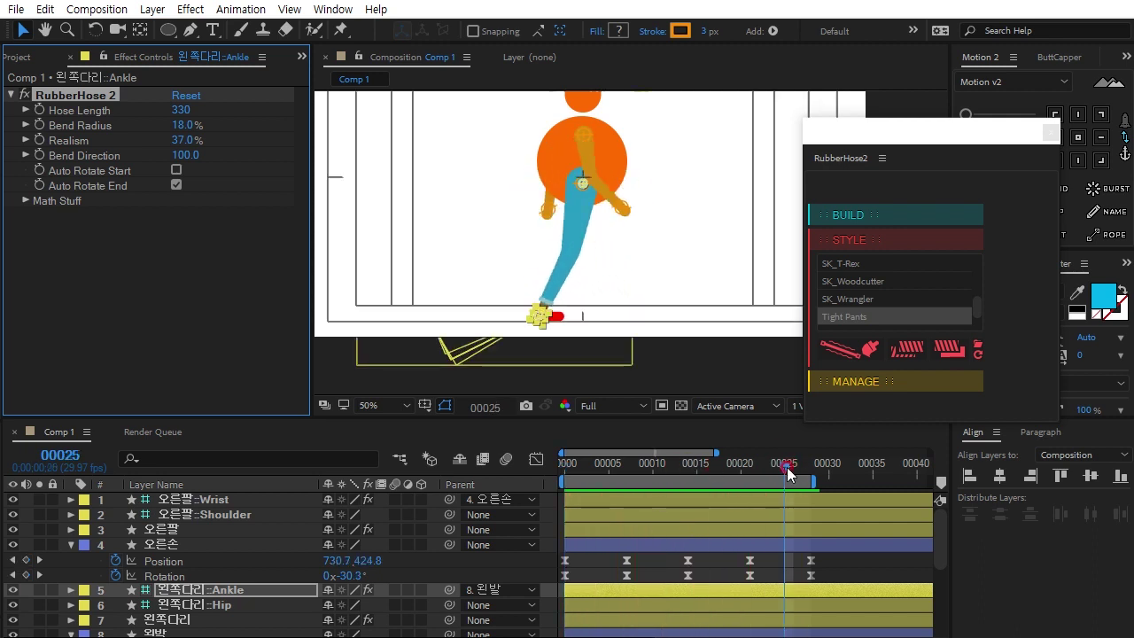
{"action": "left_click_drag", "start_coordinate": [788, 473], "coordinate": [551, 464]}
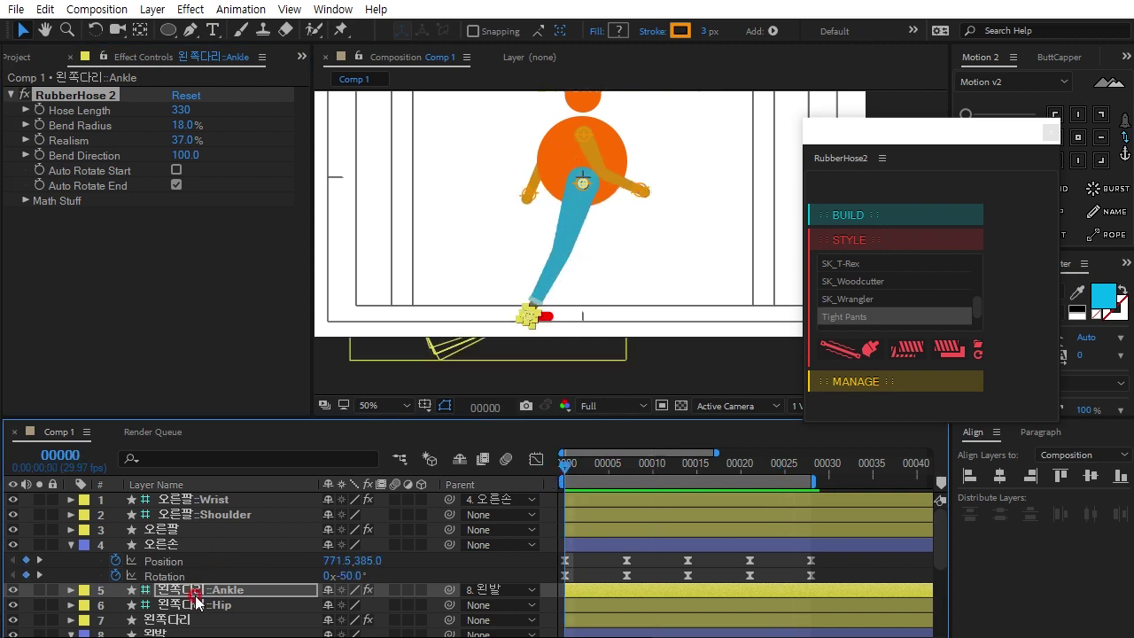
Name the duplicated foot layer 오른발
{"action": "left_click_drag", "start_coordinate": [293, 420], "coordinate": [297, 398]}
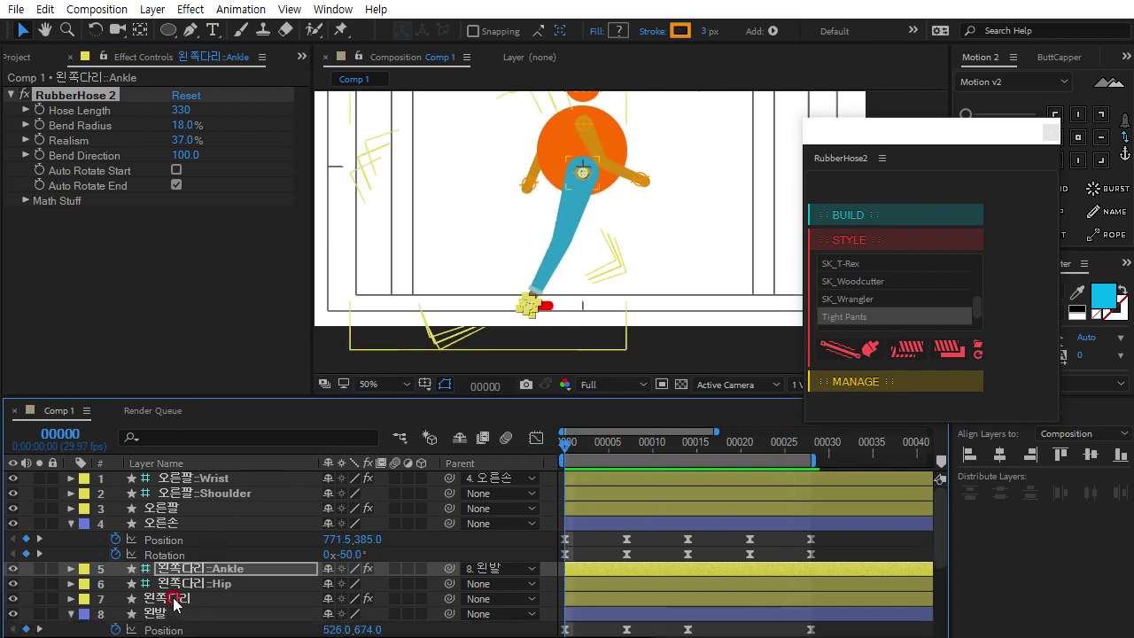
{"action": "left_click", "coordinate": [168, 616]}
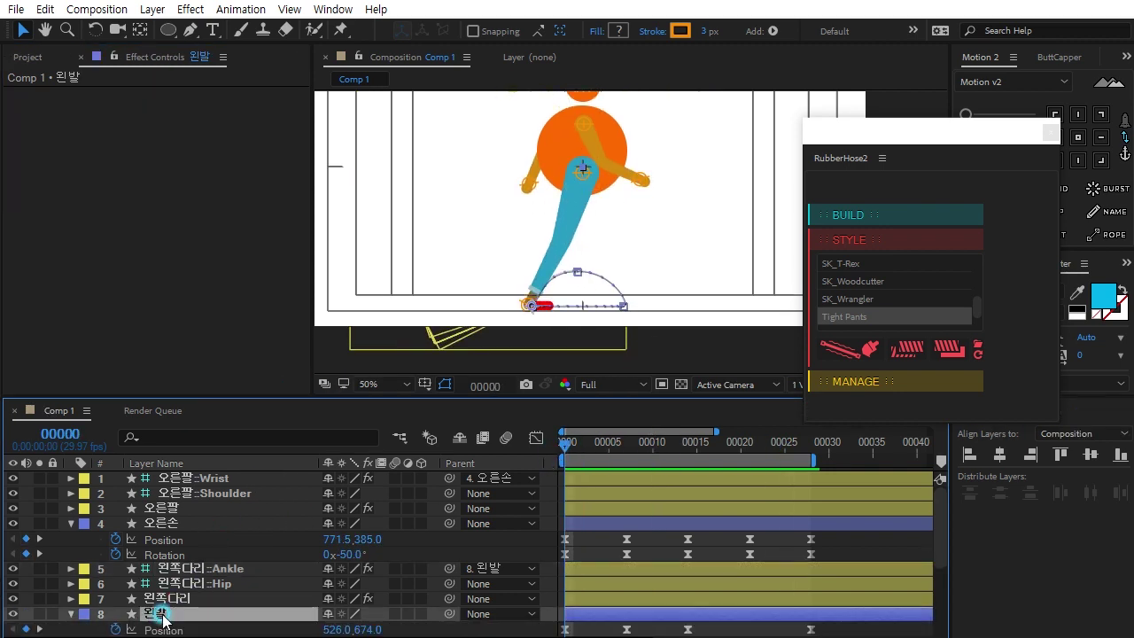
{"action": "left_click", "coordinate": [71, 614]}
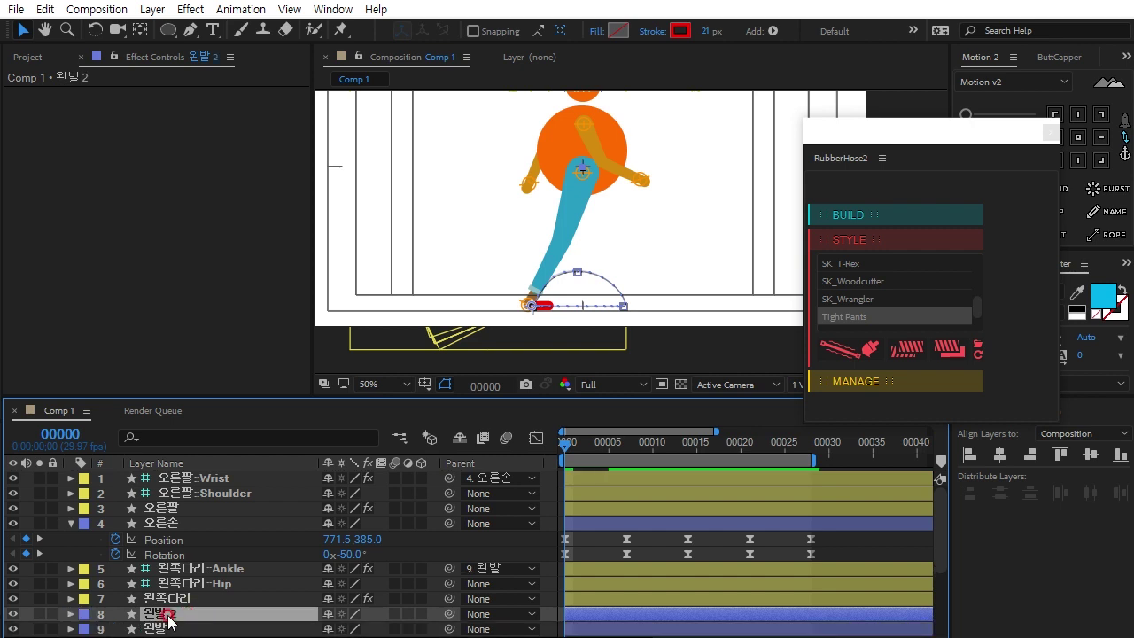
{"action": "key", "text": "Return"}
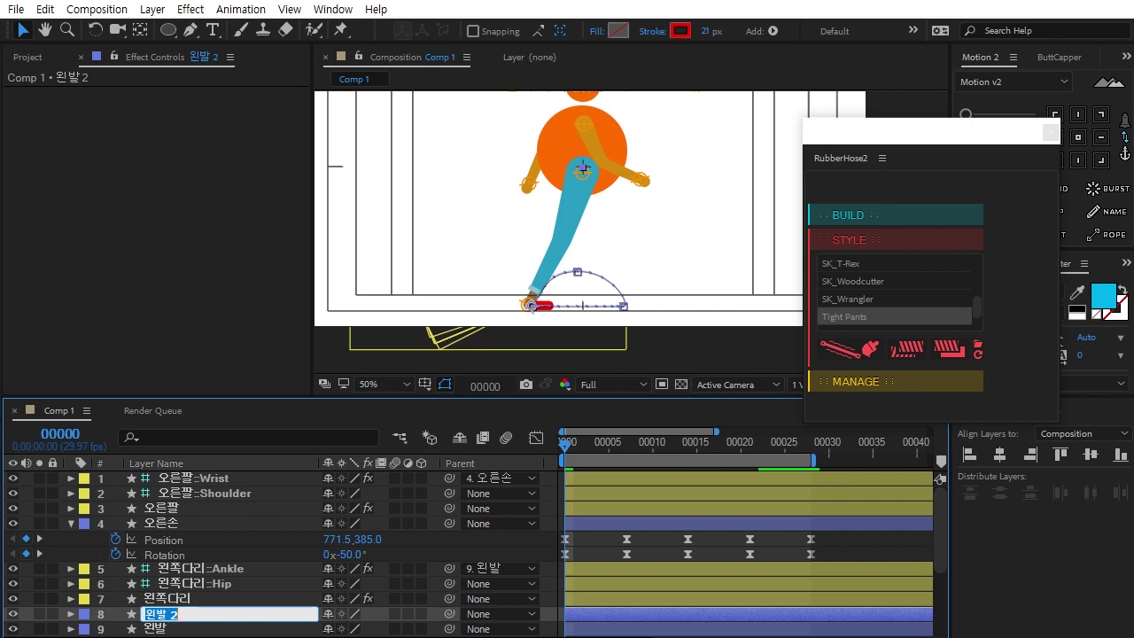
{"action": "type", "text": "오른발"}
{"action": "key", "text": "Return"}
Send 오른발 to the bottom of the stack and reveal its keyframed properties
{"action": "scroll", "coordinate": [204, 625], "scroll_direction": "down", "scroll_amount": 1}
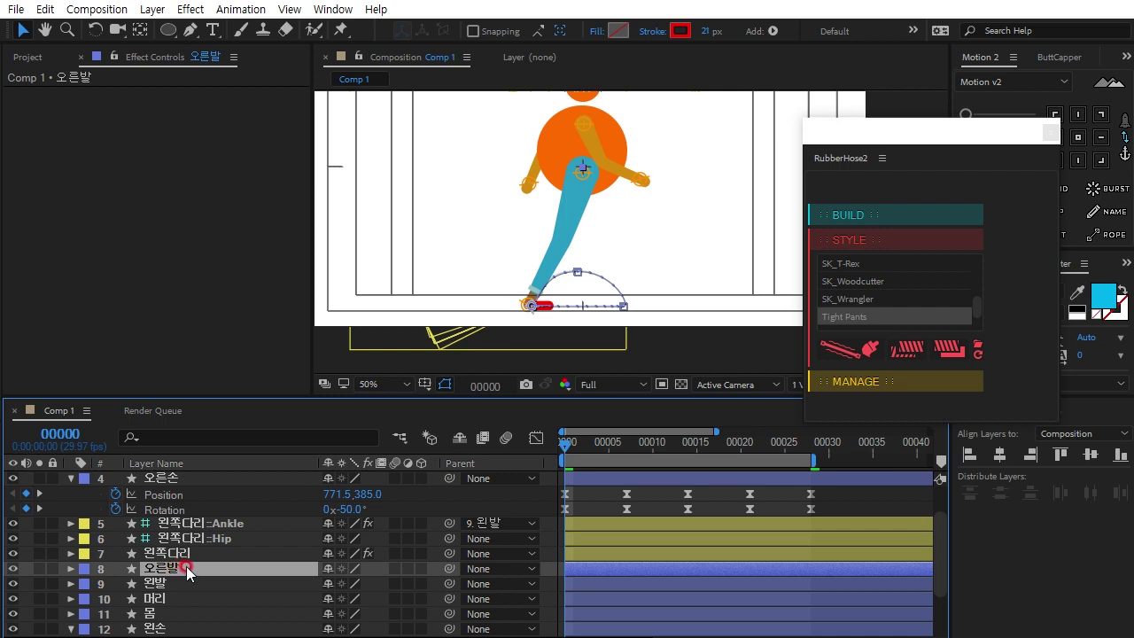
{"action": "key", "text": "ctrl+shift+bracketleft"}
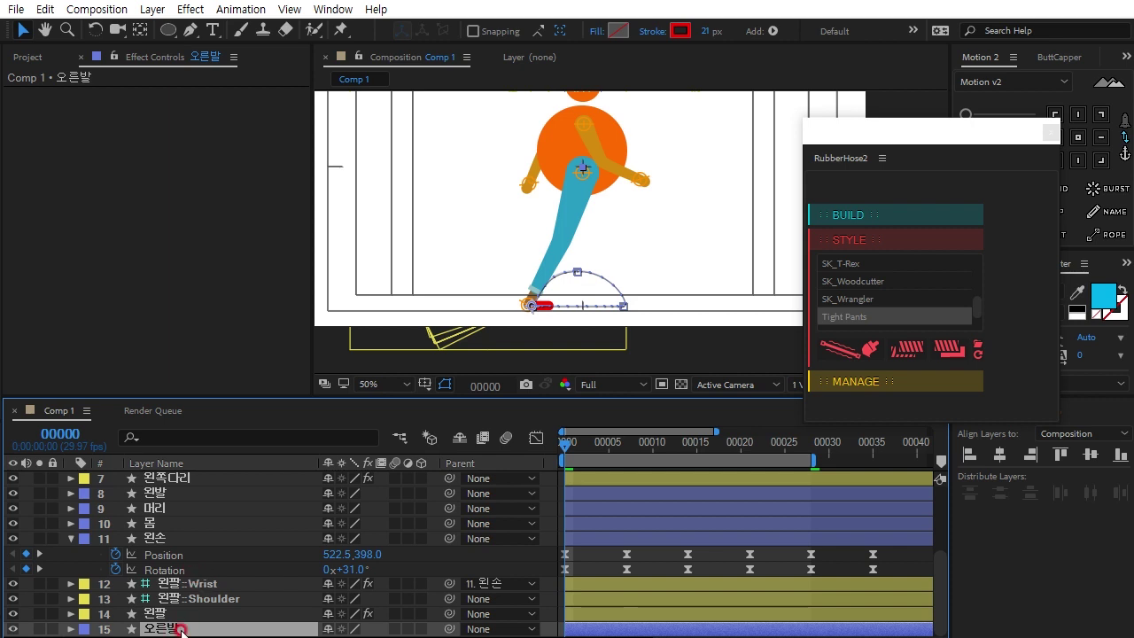
{"action": "key", "text": "u"}
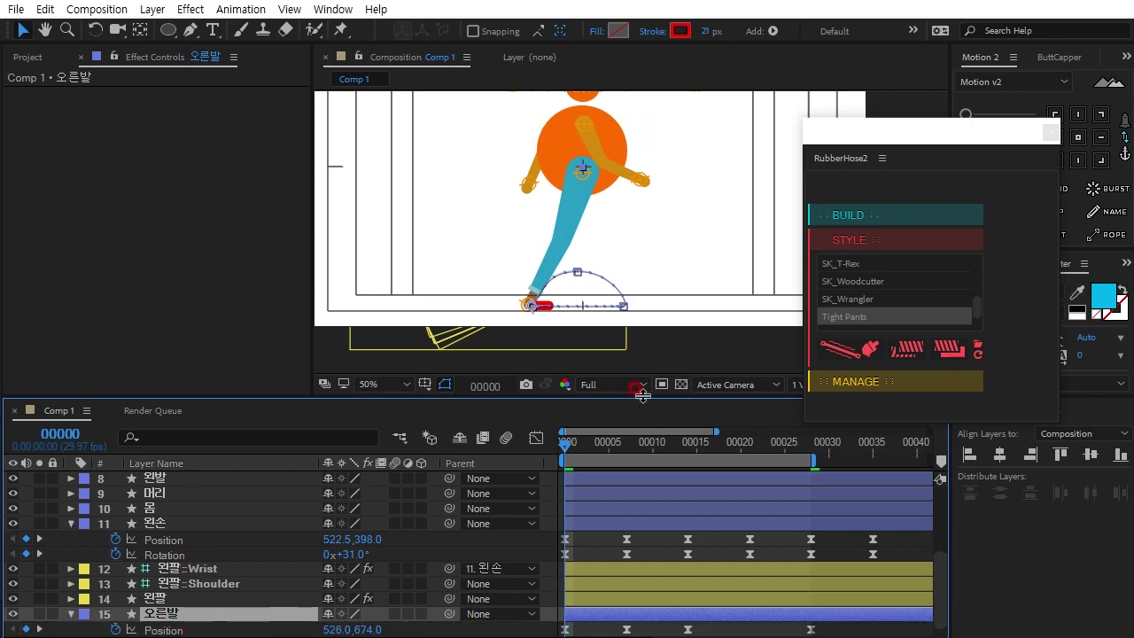
{"action": "left_click_drag", "start_coordinate": [638, 396], "coordinate": [655, 355]}
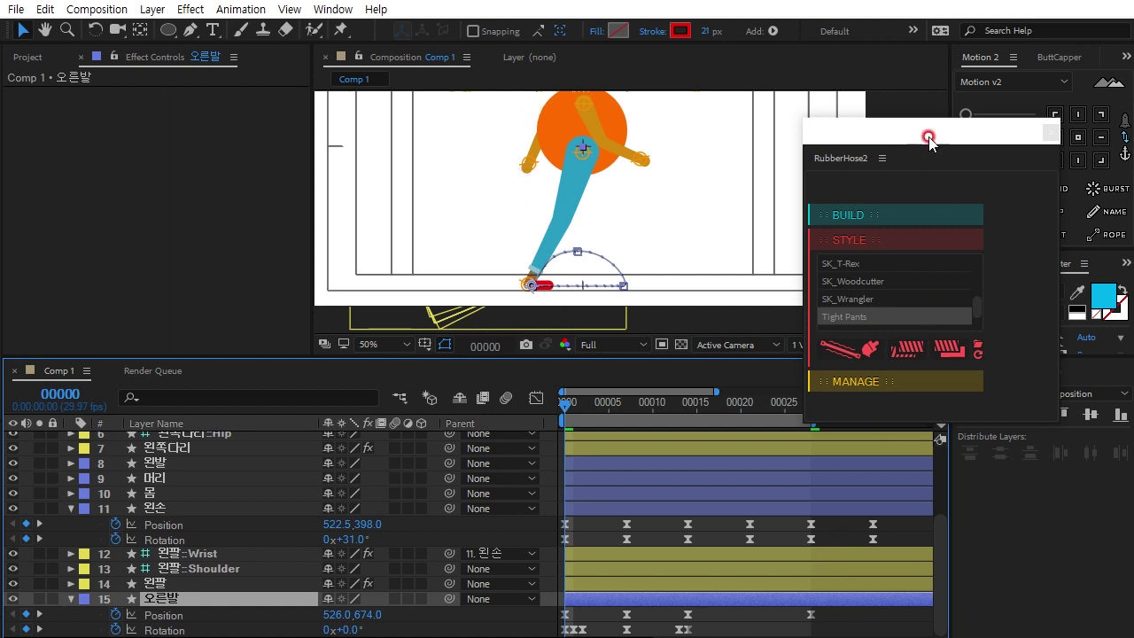
{"action": "left_click_drag", "start_coordinate": [929, 139], "coordinate": [963, 140]}
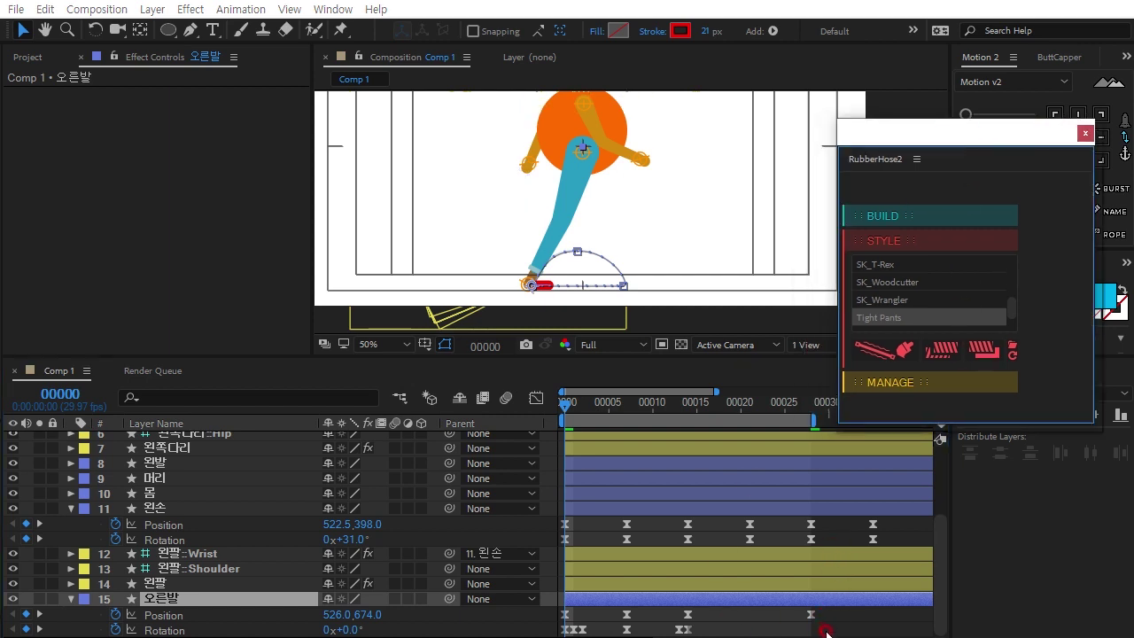
Paste 오른발's step keyframes at frame 0 so Position starts at 731, 674
{"action": "mouse_move", "coordinate": [825, 632]}
{"action": "left_mouse_down"}
{"action": "mouse_move", "coordinate": [565, 607]}
{"action": "mouse_move", "coordinate": [686, 629]}
{"action": "left_mouse_up"}
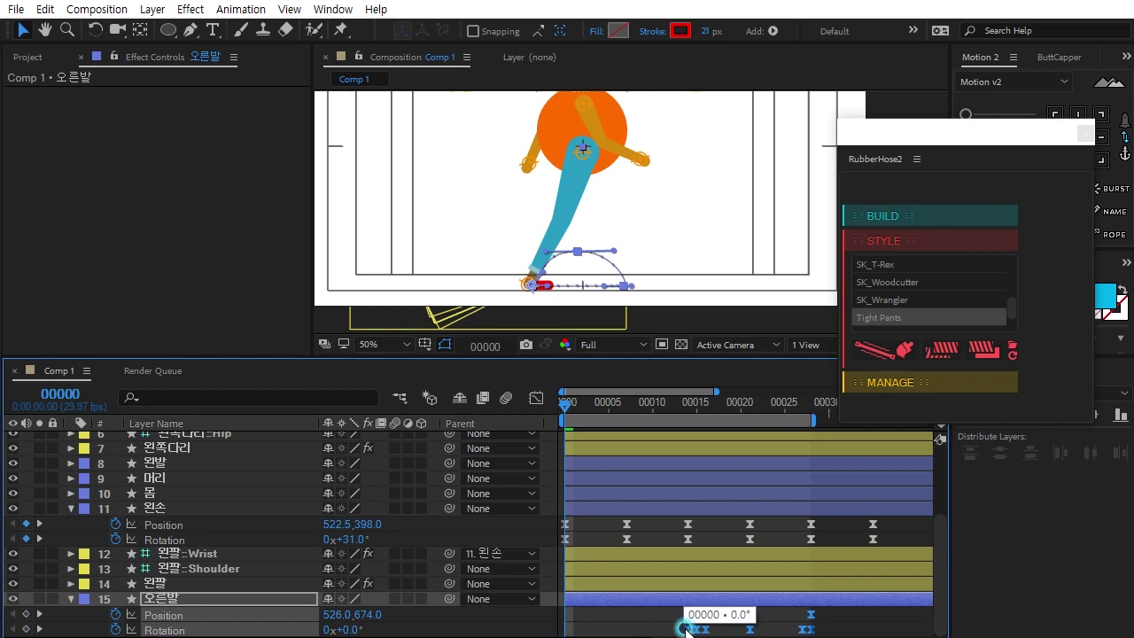
{"action": "right_click", "coordinate": [805, 611]}
{"action": "left_click", "coordinate": [865, 620]}
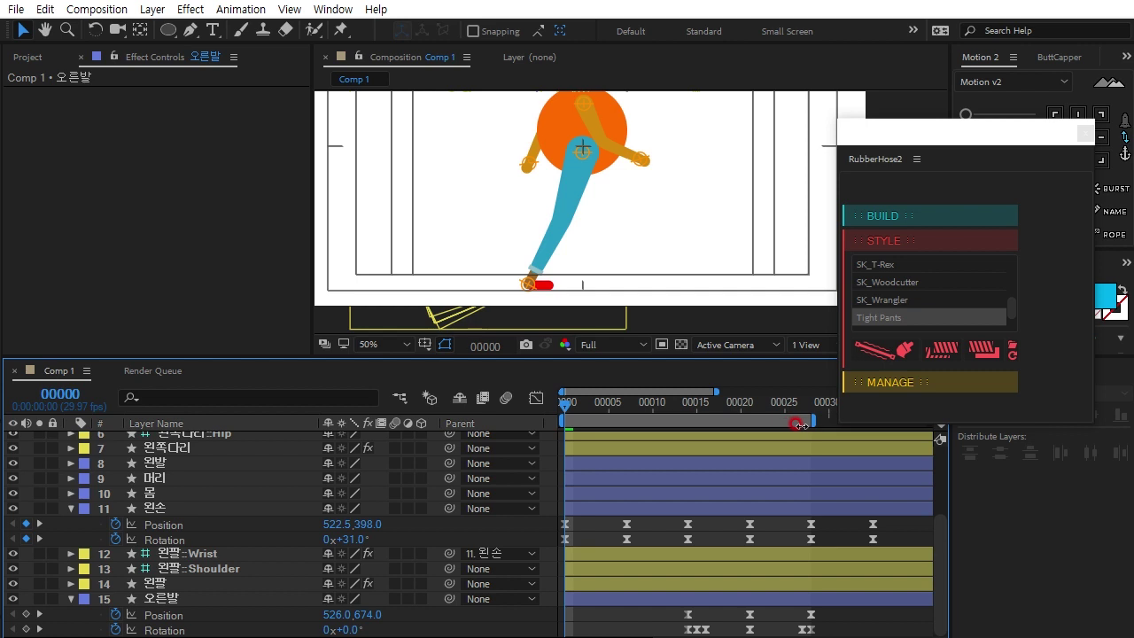
{"action": "key", "text": "minus"}
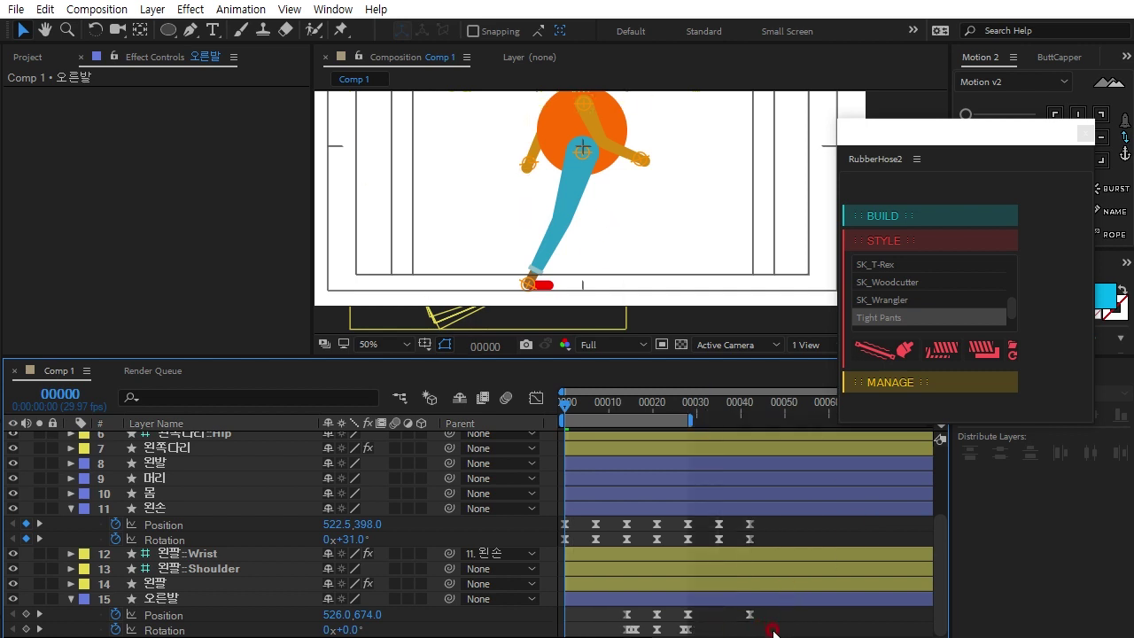
{"action": "left_click_drag", "start_coordinate": [772, 631], "coordinate": [677, 597]}
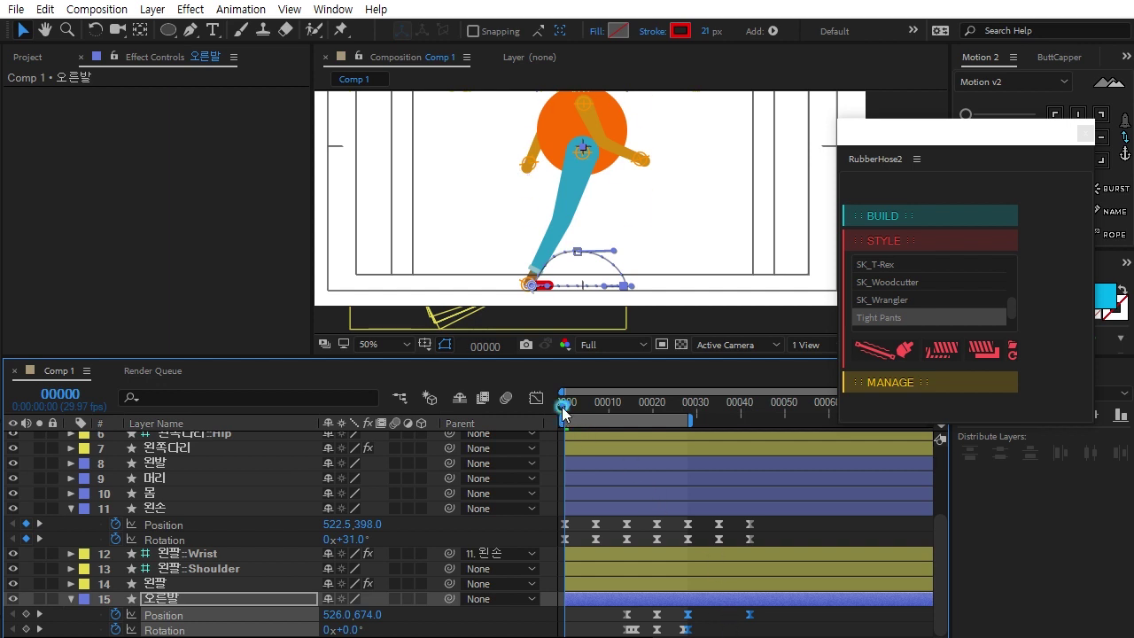
{"action": "key", "text": "ctrl+v"}
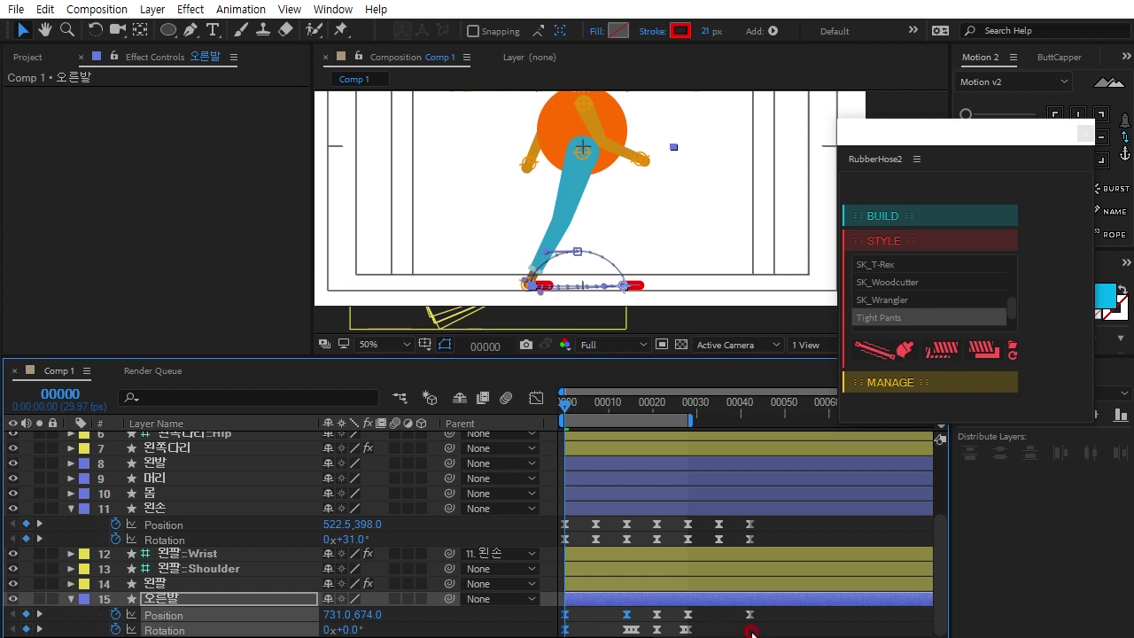
Preview the offset walk cycle, then select the 왼팔 arm layer
{"action": "key", "text": "space"}
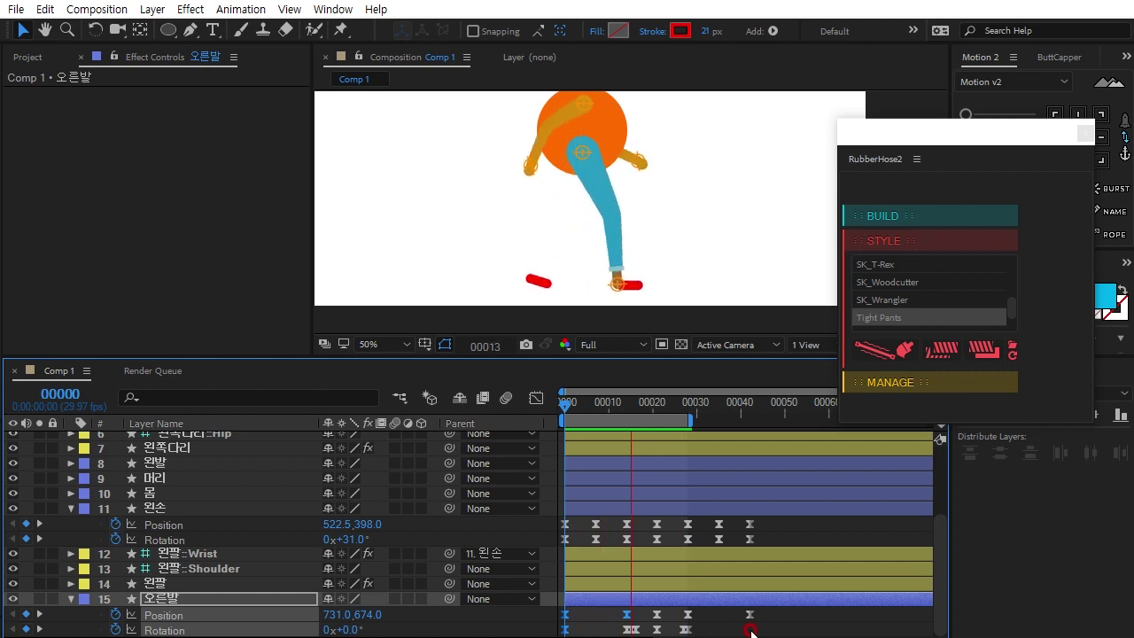
{"action": "key", "text": "space"}
{"action": "left_click", "coordinate": [573, 406]}
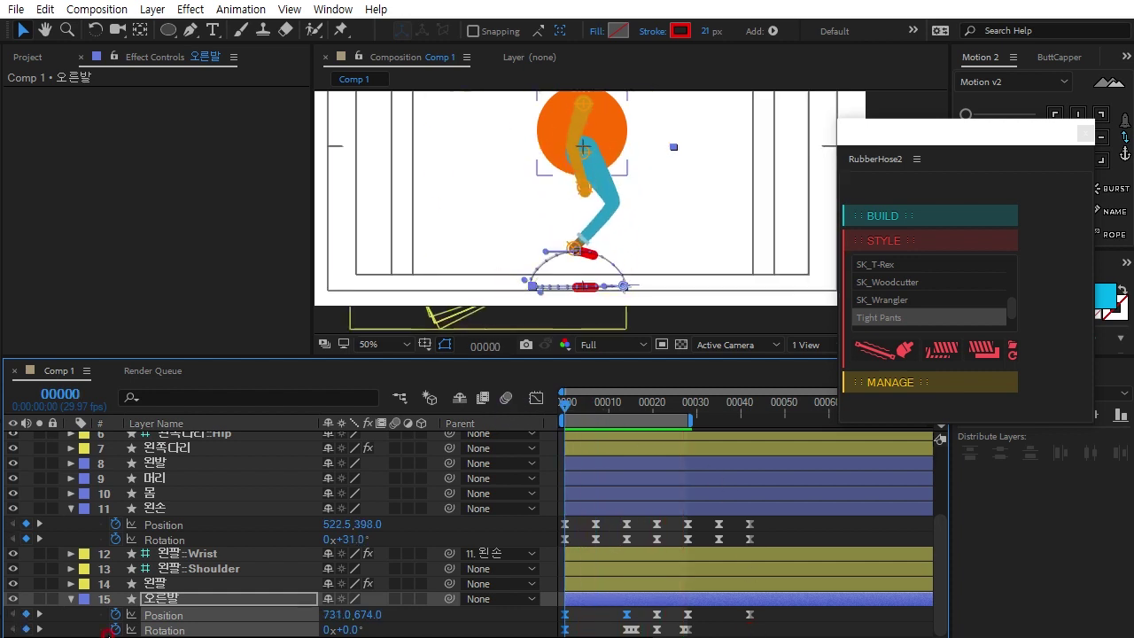
{"action": "left_click", "coordinate": [168, 585]}
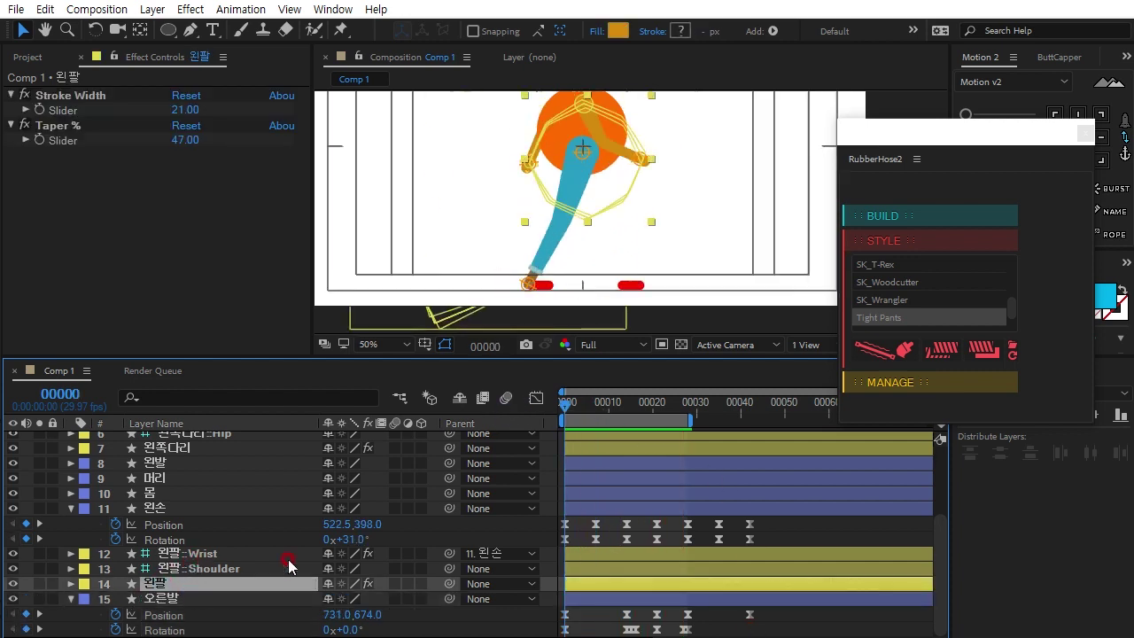
{"action": "left_click", "coordinate": [891, 384]}
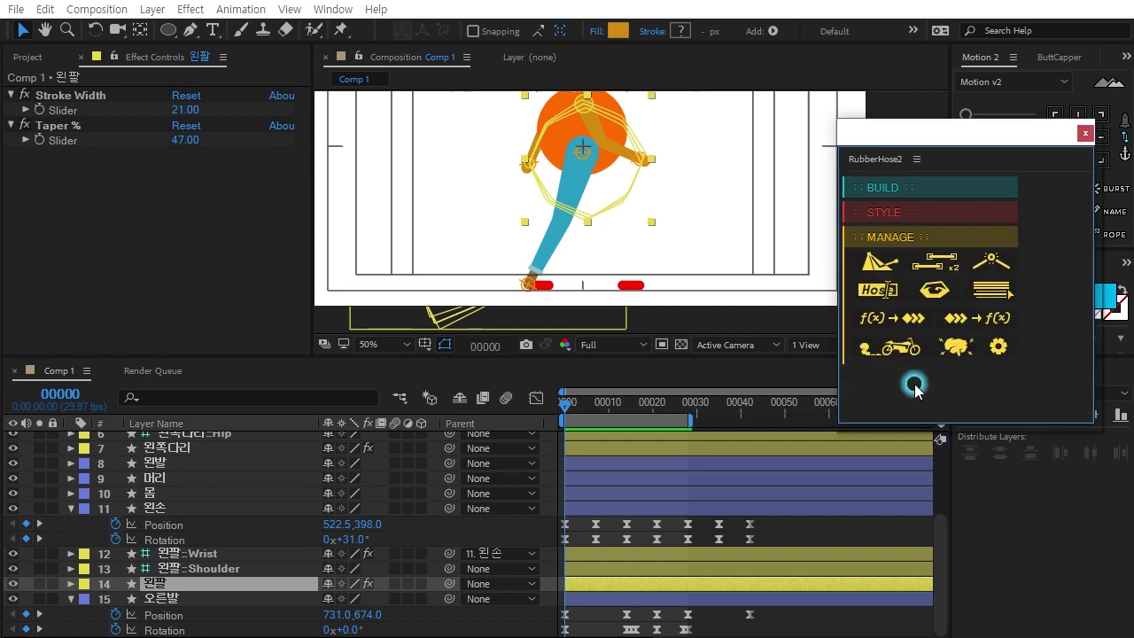
{"action": "left_click", "coordinate": [931, 261]}
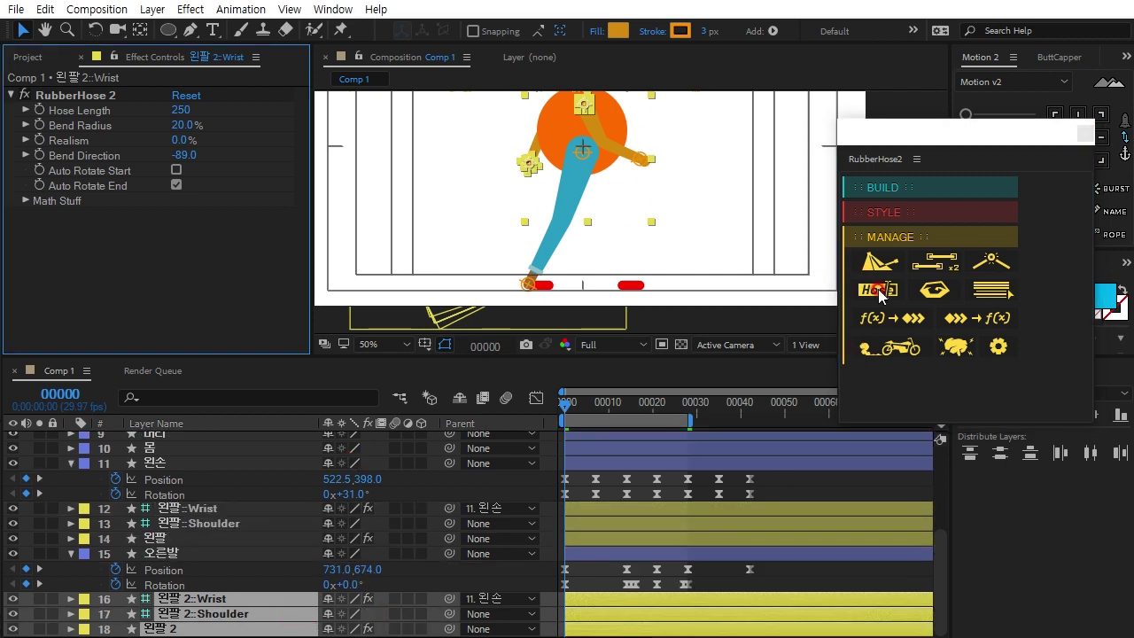
{"action": "left_click", "coordinate": [881, 293]}
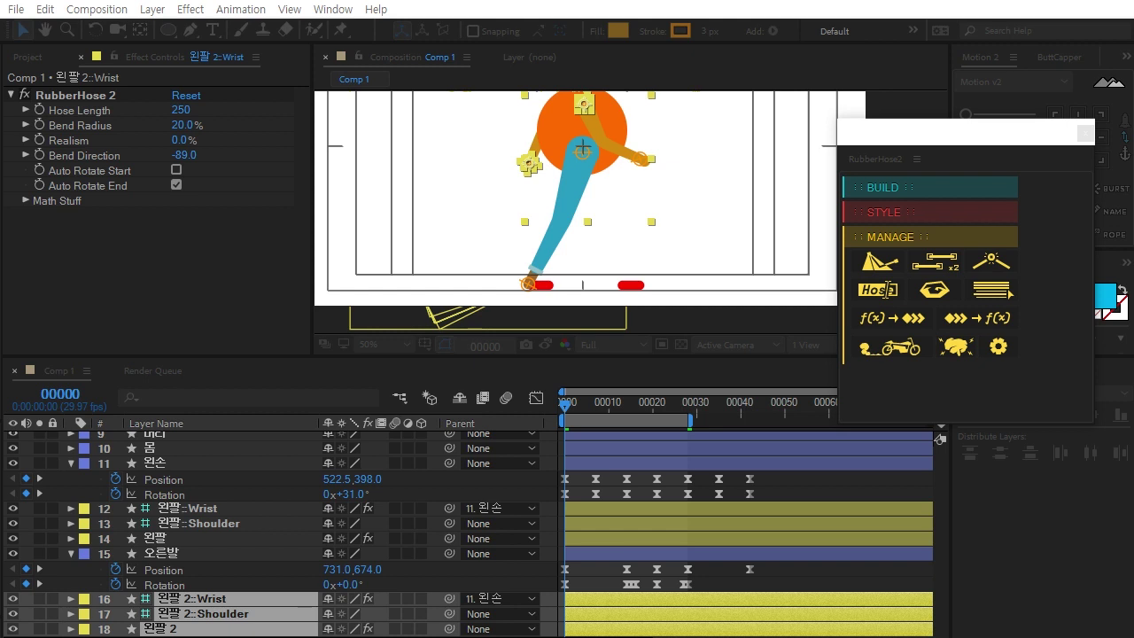
{"action": "left_click_drag", "start_coordinate": [801, 263], "coordinate": [759, 231]}
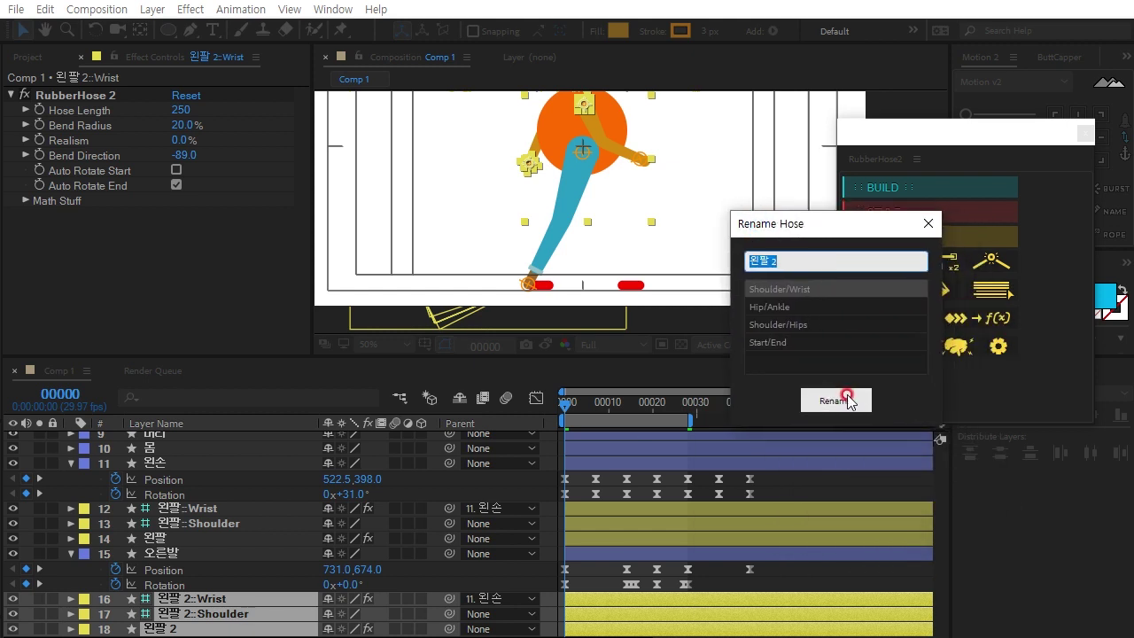
{"action": "left_click", "coordinate": [929, 223]}
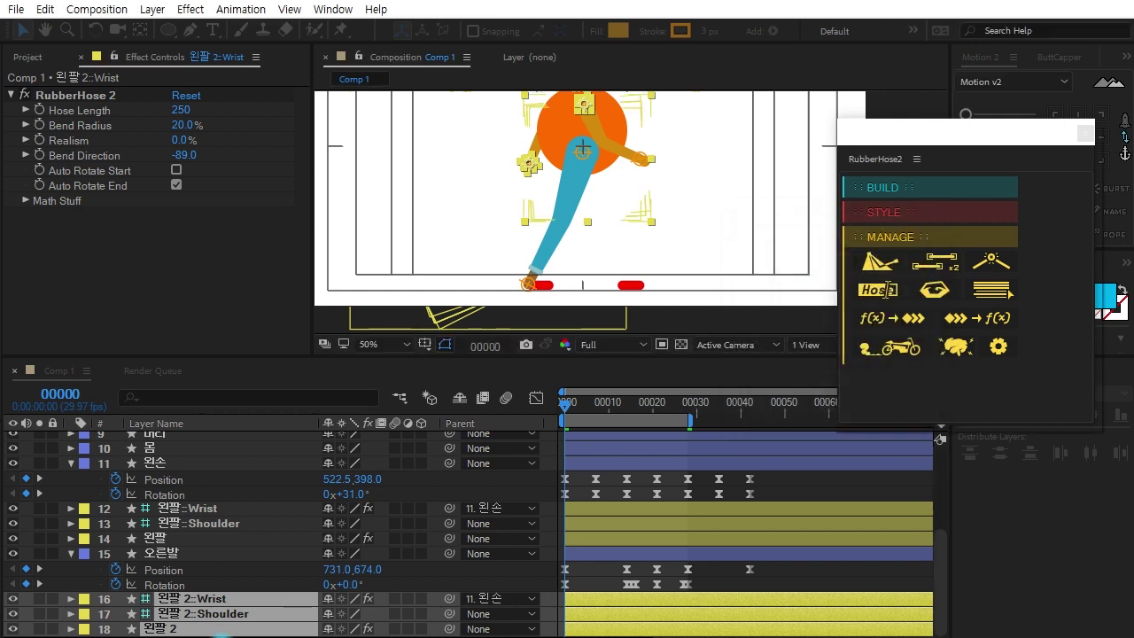
{"action": "left_click", "coordinate": [224, 618]}
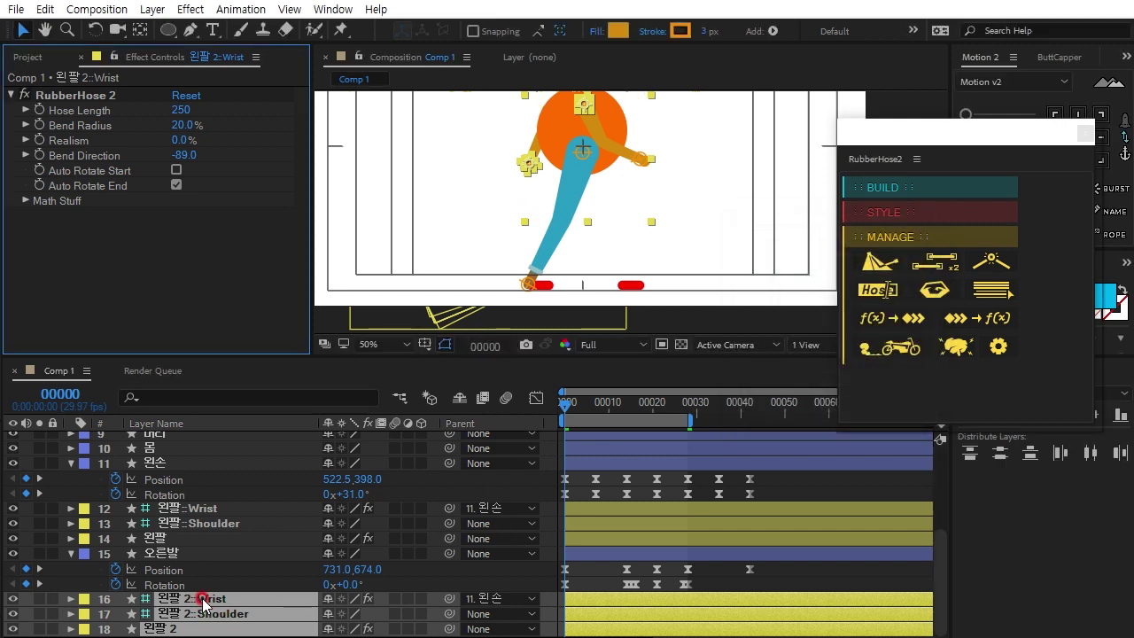
{"action": "left_click", "coordinate": [201, 628], "text": "shift"}
{"action": "scroll", "coordinate": [251, 614], "scroll_direction": "up", "scroll_amount": 3}
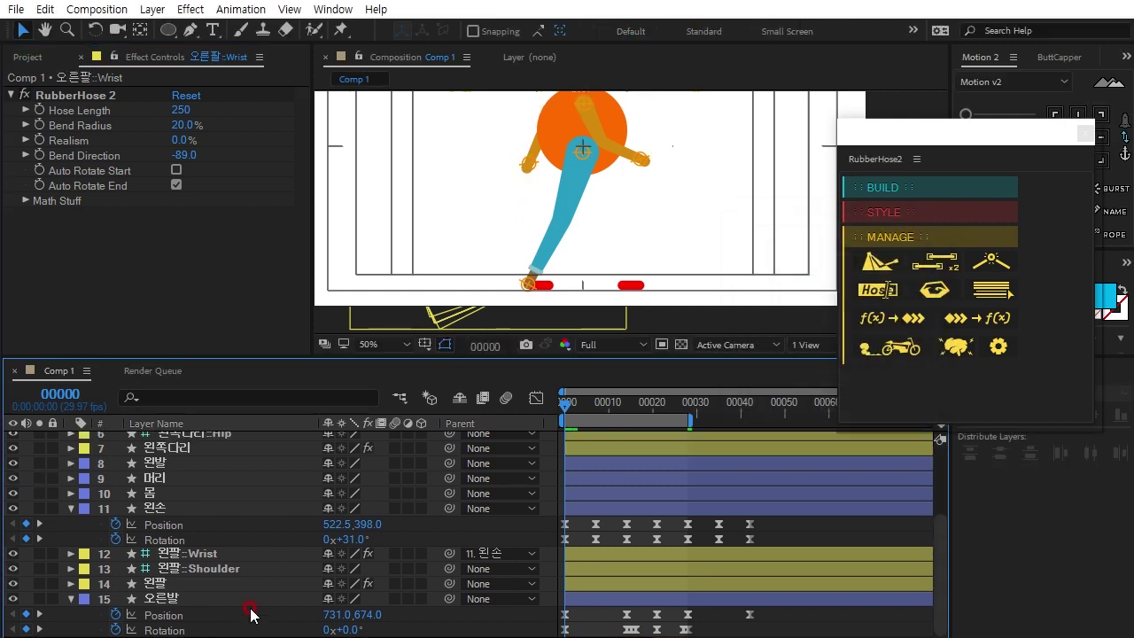
Duplicate the 왼쪽다리 leg hose with RubberHose
{"action": "left_click", "coordinate": [170, 599]}
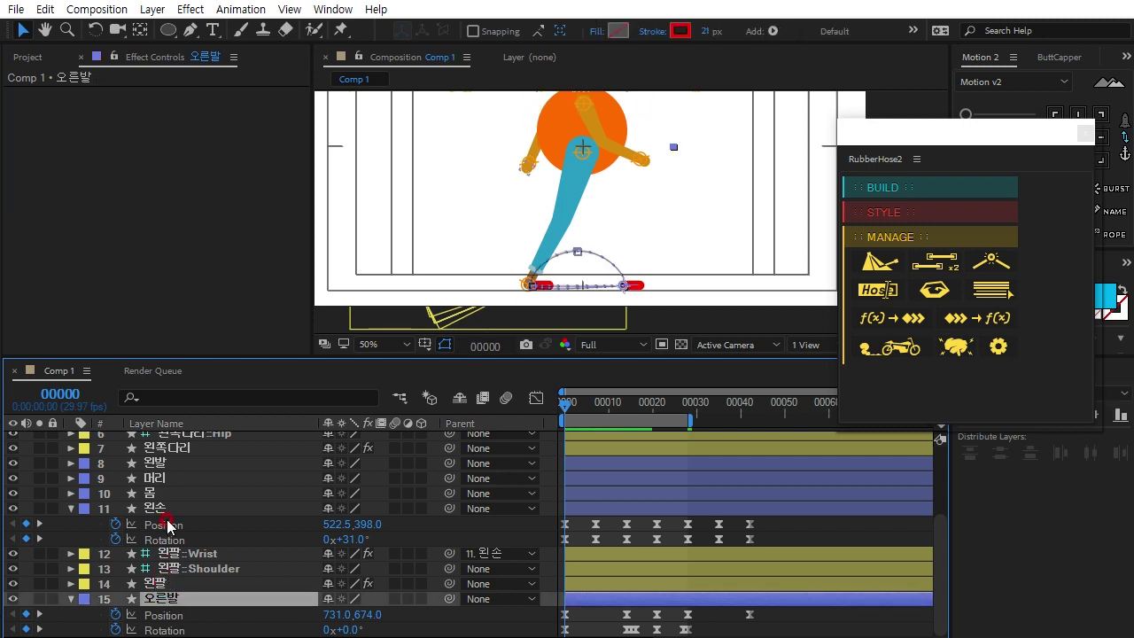
{"action": "scroll", "coordinate": [174, 518], "scroll_direction": "up", "scroll_amount": 5}
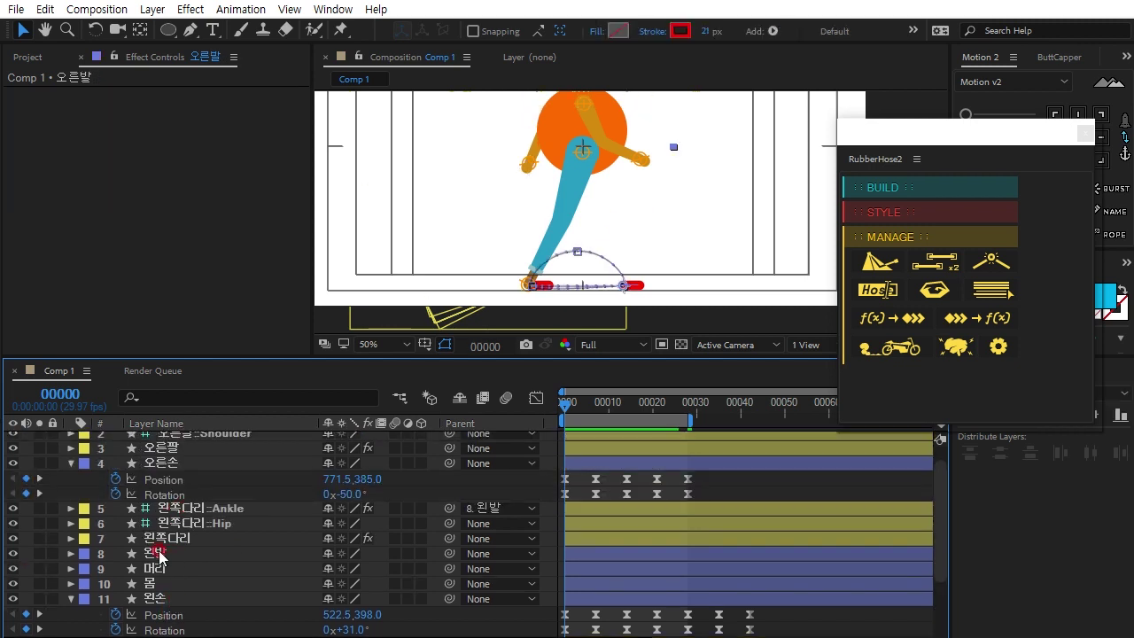
{"action": "left_click", "coordinate": [161, 541]}
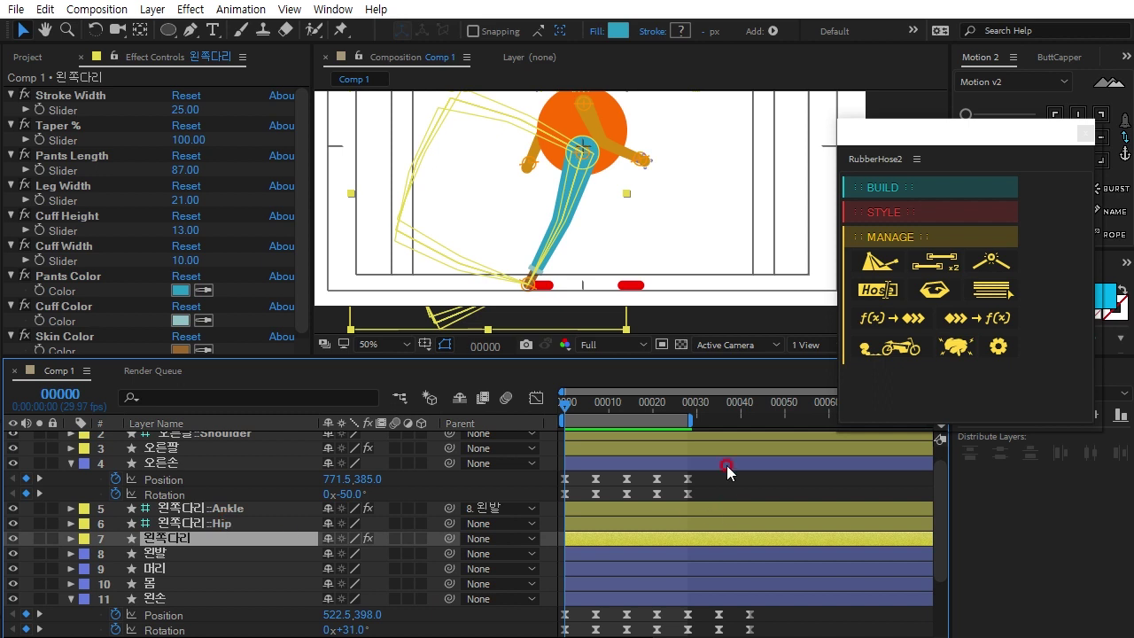
{"action": "left_click", "coordinate": [936, 264]}
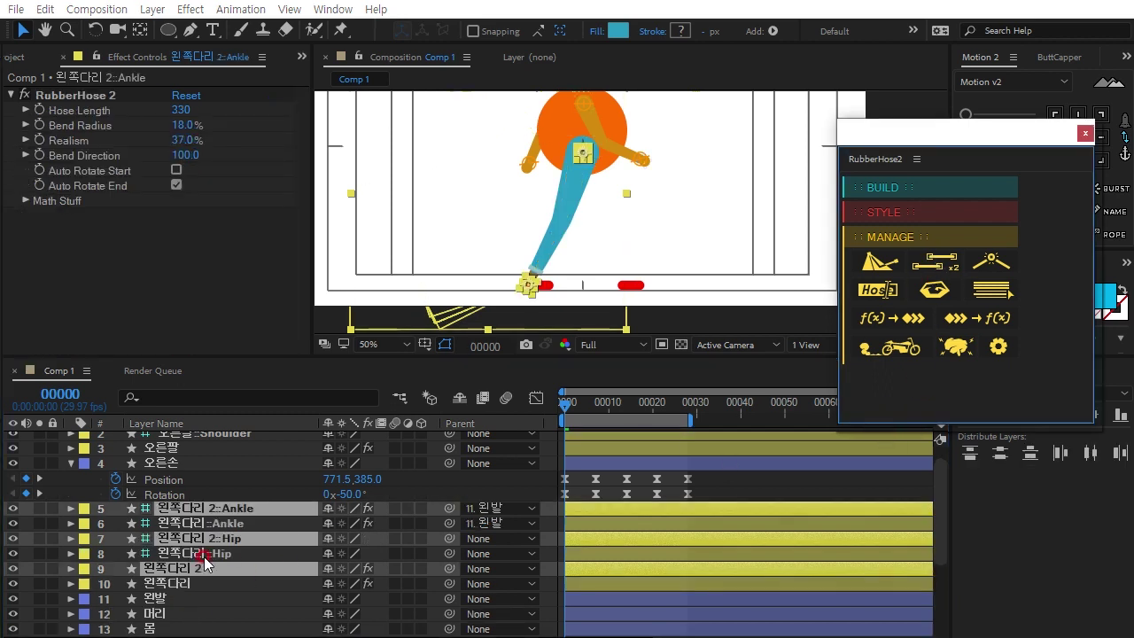
Rename the new hose from 왼쪽다리 2 to 오른쪽다리
{"action": "left_click", "coordinate": [900, 293]}
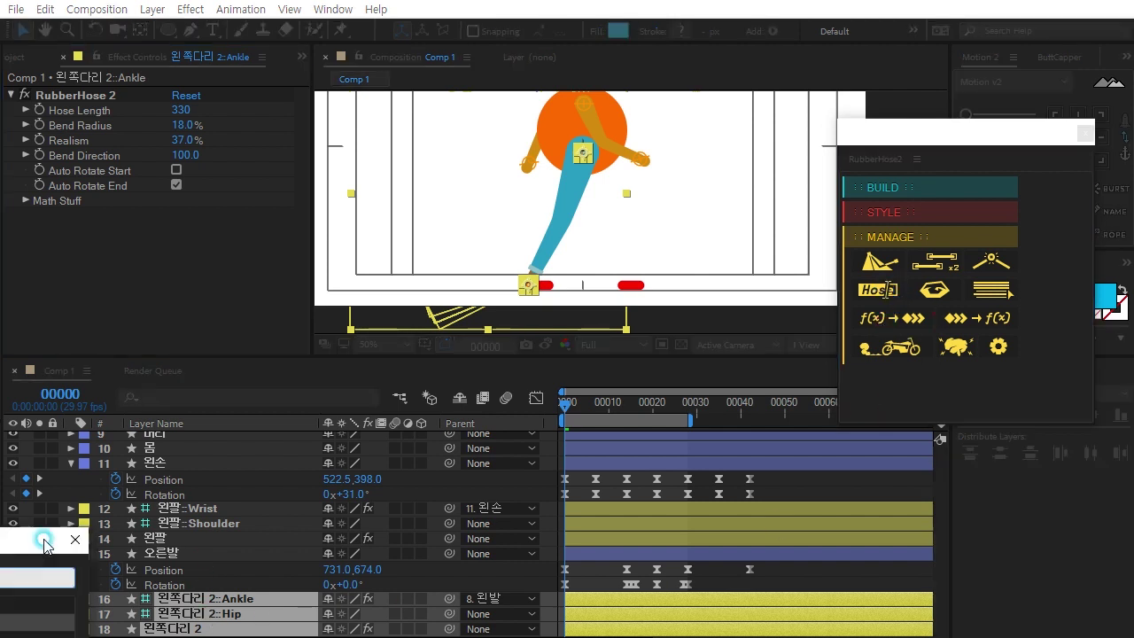
{"action": "left_click", "coordinate": [718, 232]}
{"action": "right_click", "coordinate": [755, 289]}
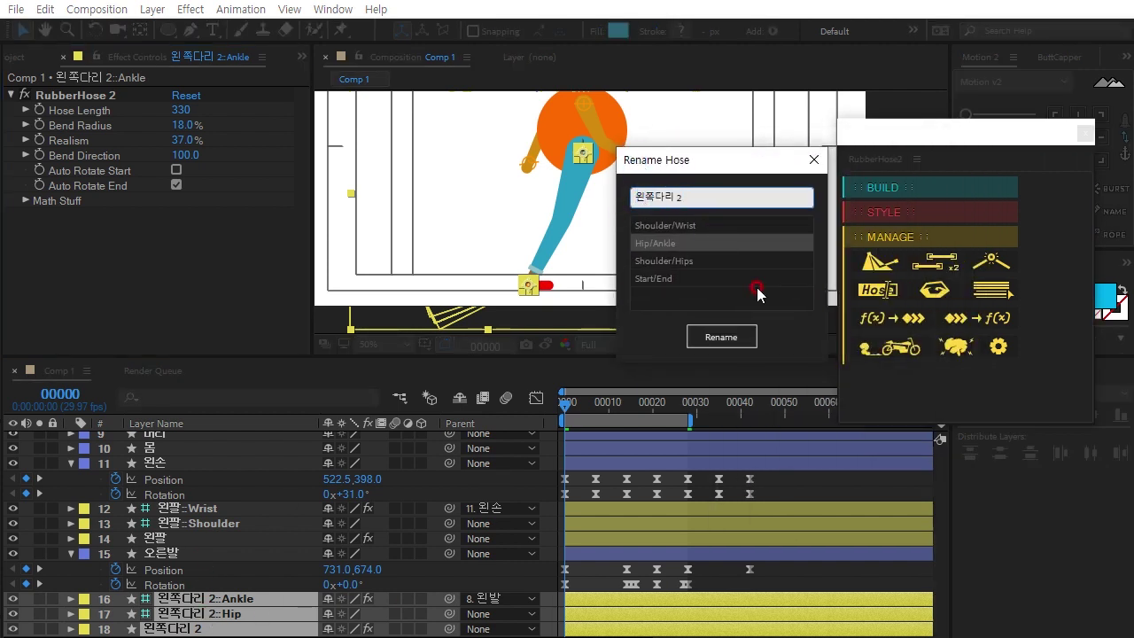
{"action": "key", "text": "BackSpace"}
{"action": "type", "text": "르"}
{"action": "left_click", "coordinate": [784, 273]}
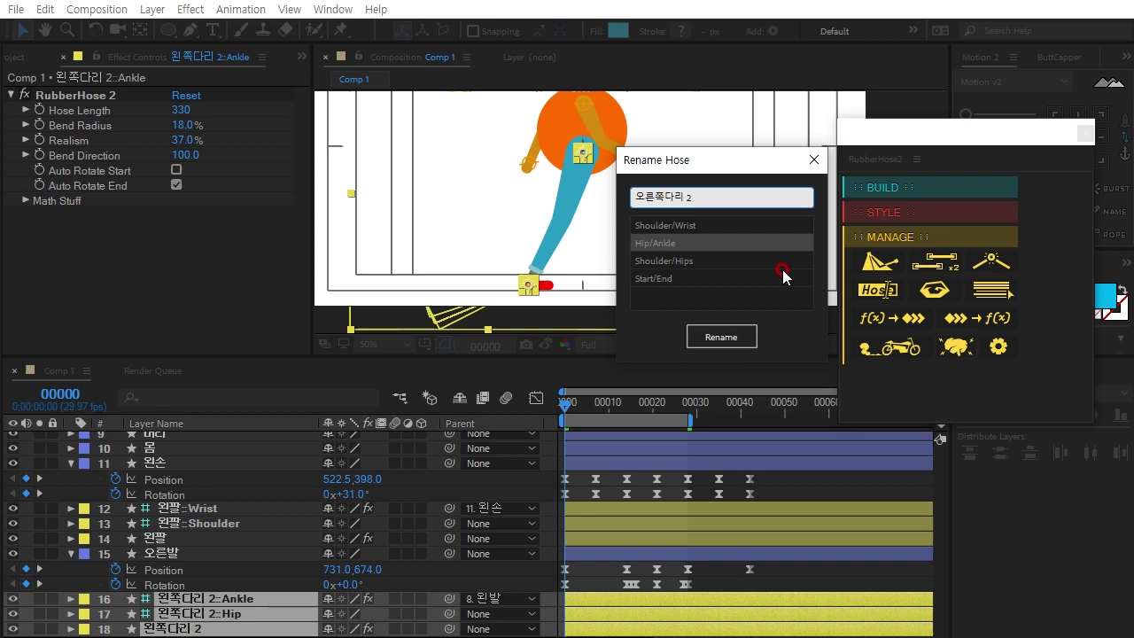
{"action": "left_click", "coordinate": [709, 192]}
{"action": "left_click", "coordinate": [723, 334]}
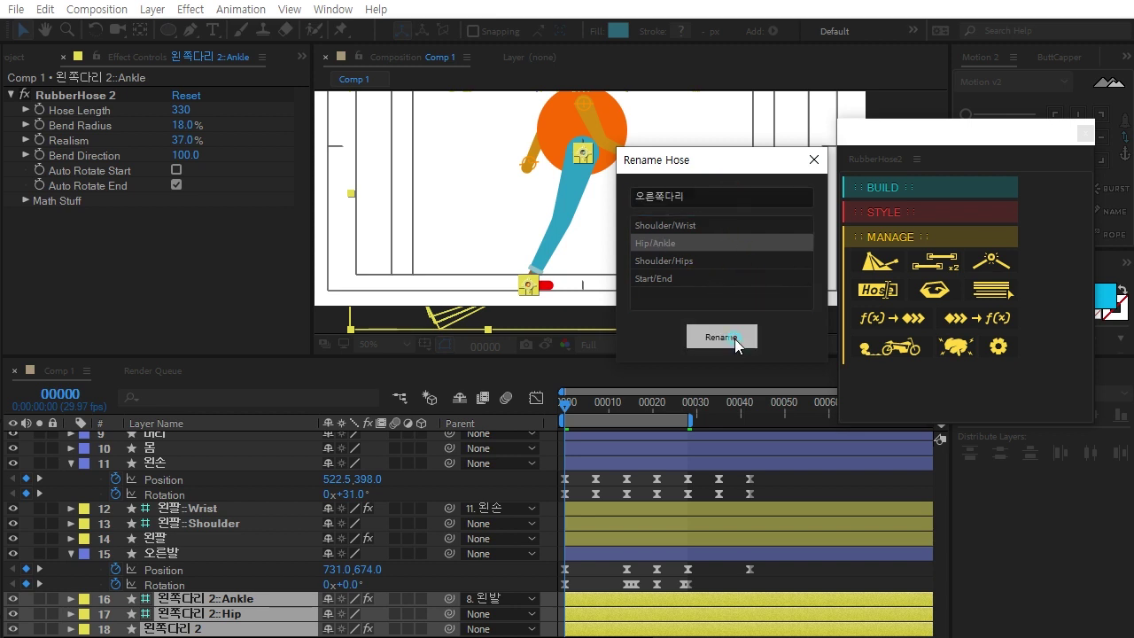
Move 오른쪽다리::Ankle onto the right foot and parent it to layer 15 오른발
{"action": "left_click", "coordinate": [244, 599]}
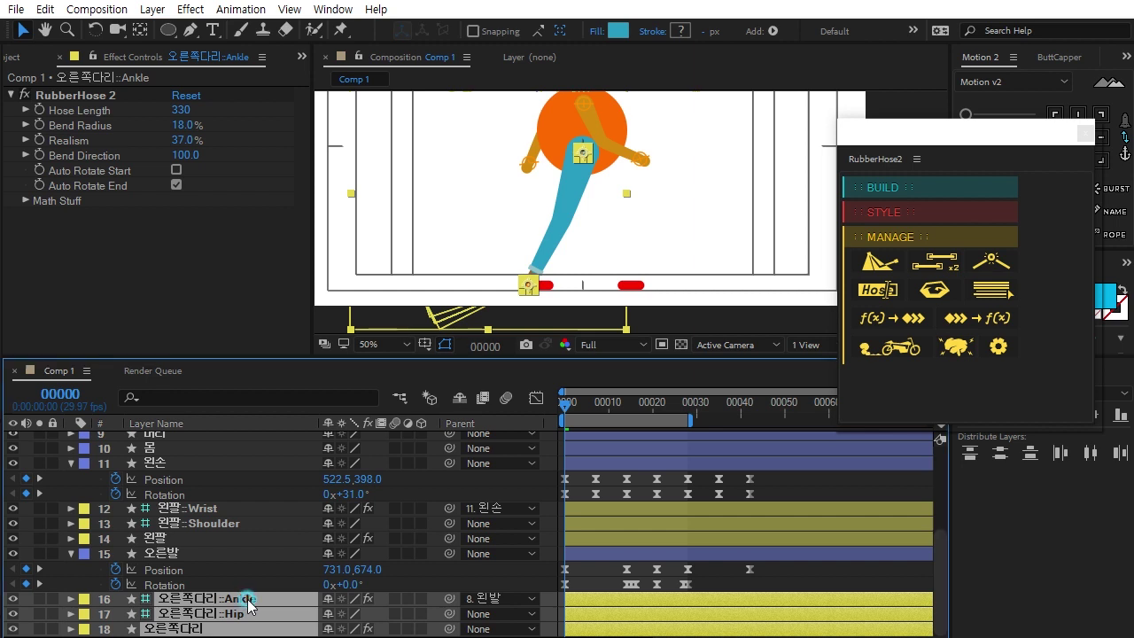
{"action": "left_click", "coordinate": [246, 598]}
{"action": "left_click", "coordinate": [752, 285]}
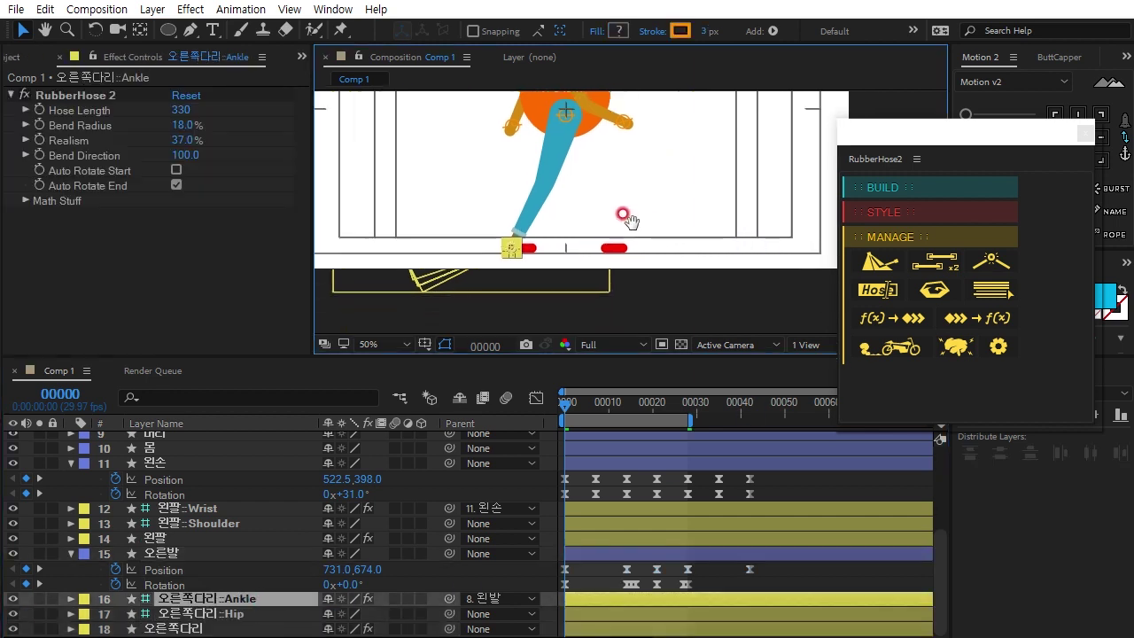
{"action": "scroll", "coordinate": [628, 223], "scroll_direction": "up", "scroll_amount": 1}
{"action": "scroll", "coordinate": [506, 236], "scroll_direction": "down", "scroll_amount": 2}
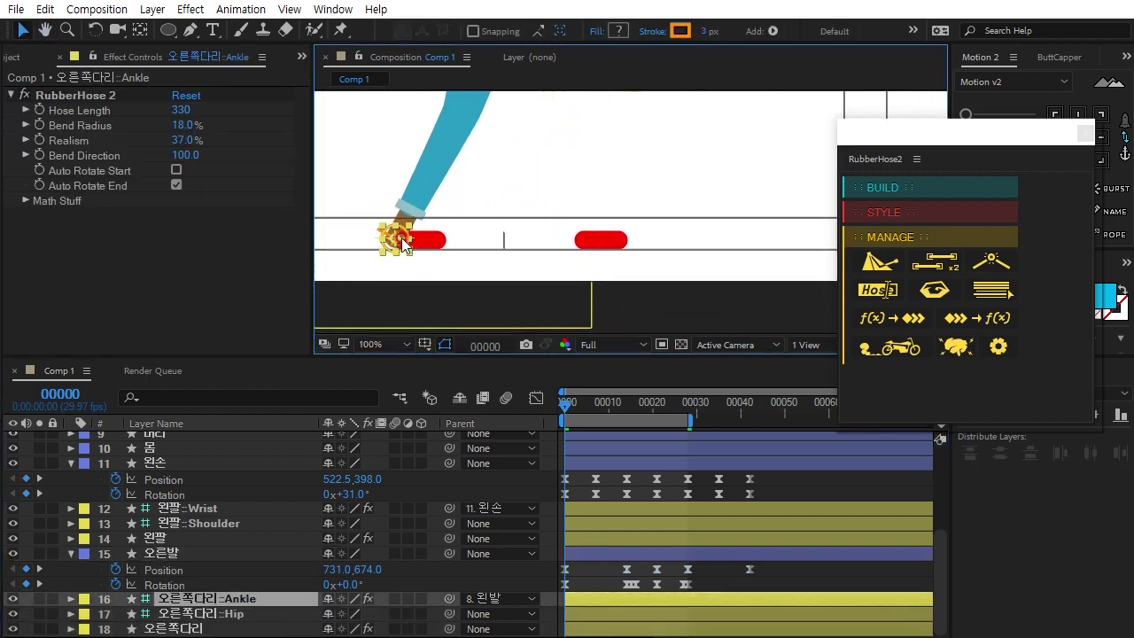
{"action": "scroll", "coordinate": [399, 243], "scroll_direction": "up", "scroll_amount": 1}
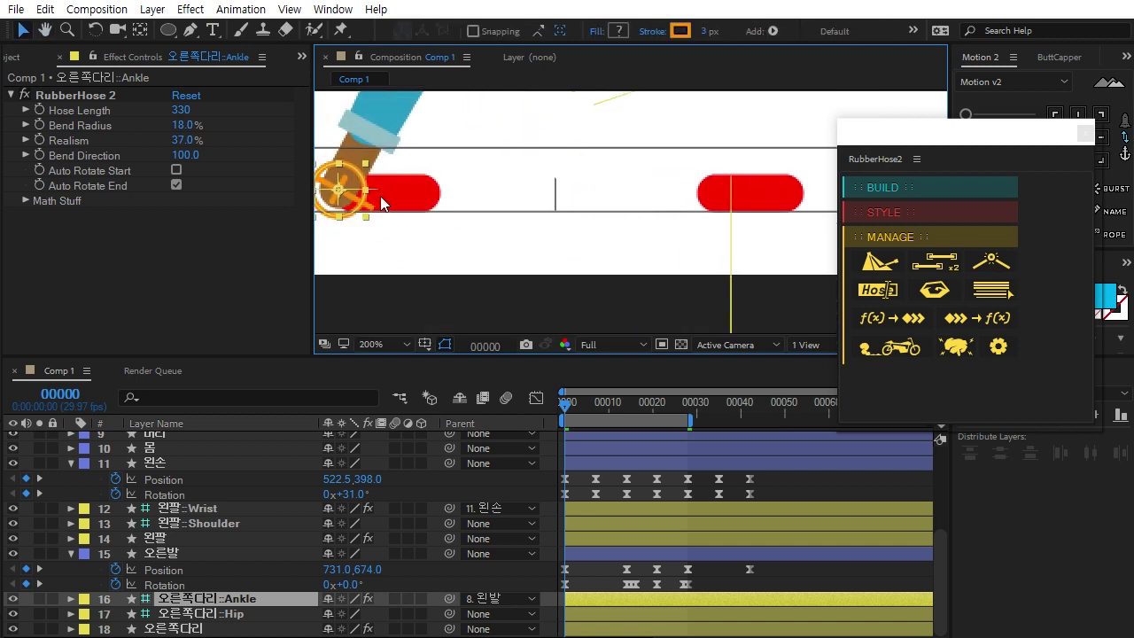
{"action": "left_click_drag", "start_coordinate": [342, 200], "coordinate": [706, 191]}
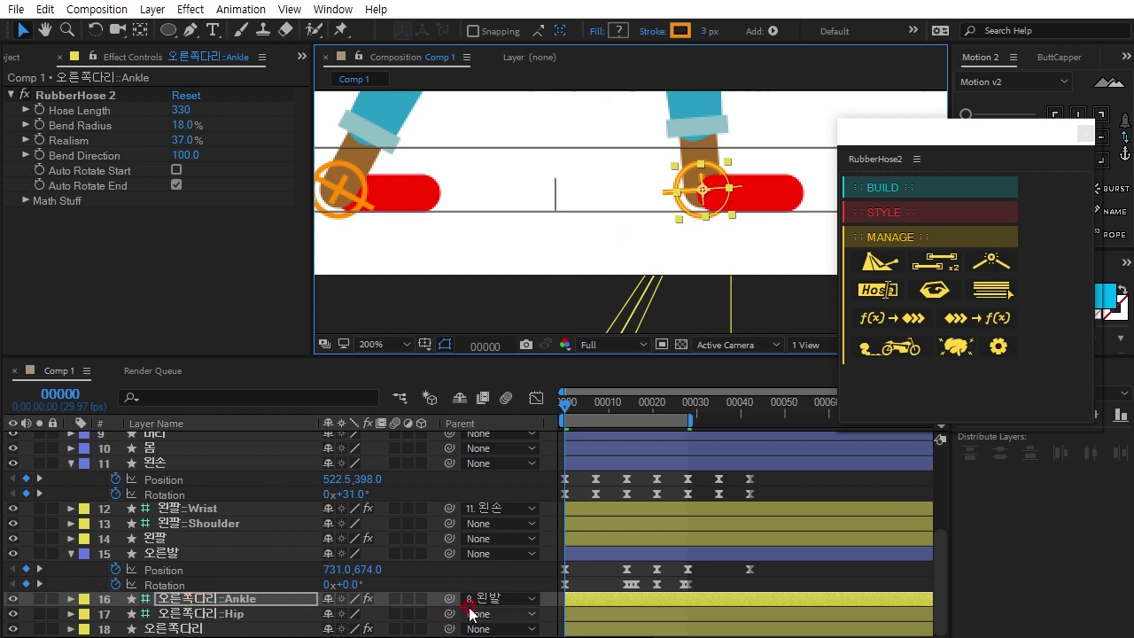
{"action": "left_click_drag", "start_coordinate": [449, 599], "coordinate": [166, 558]}
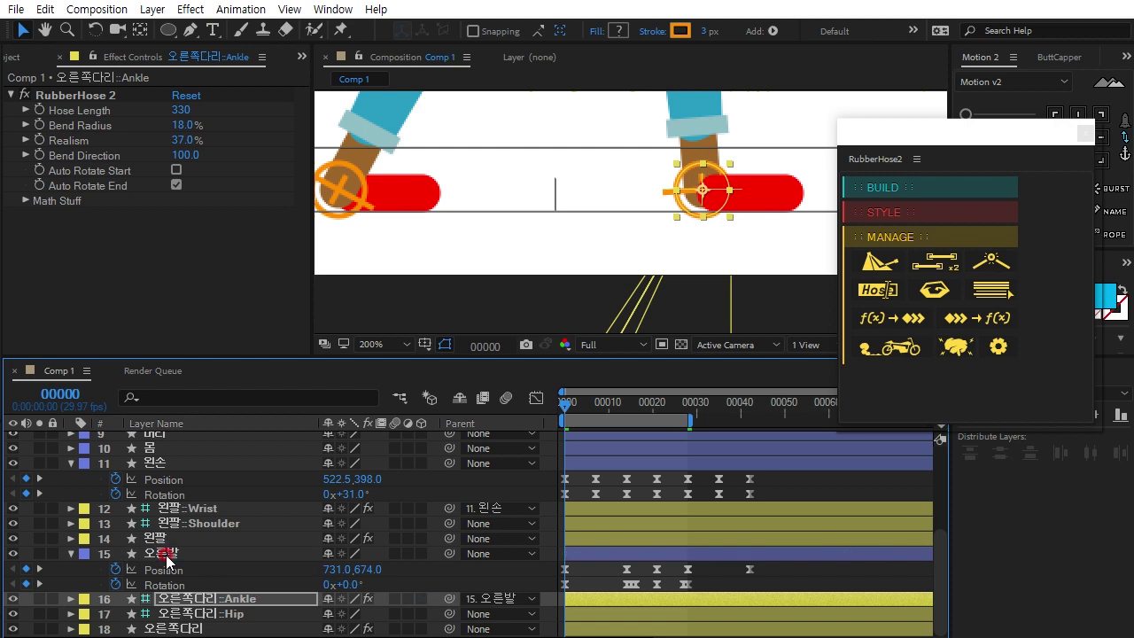
{"action": "left_click", "coordinate": [166, 554]}
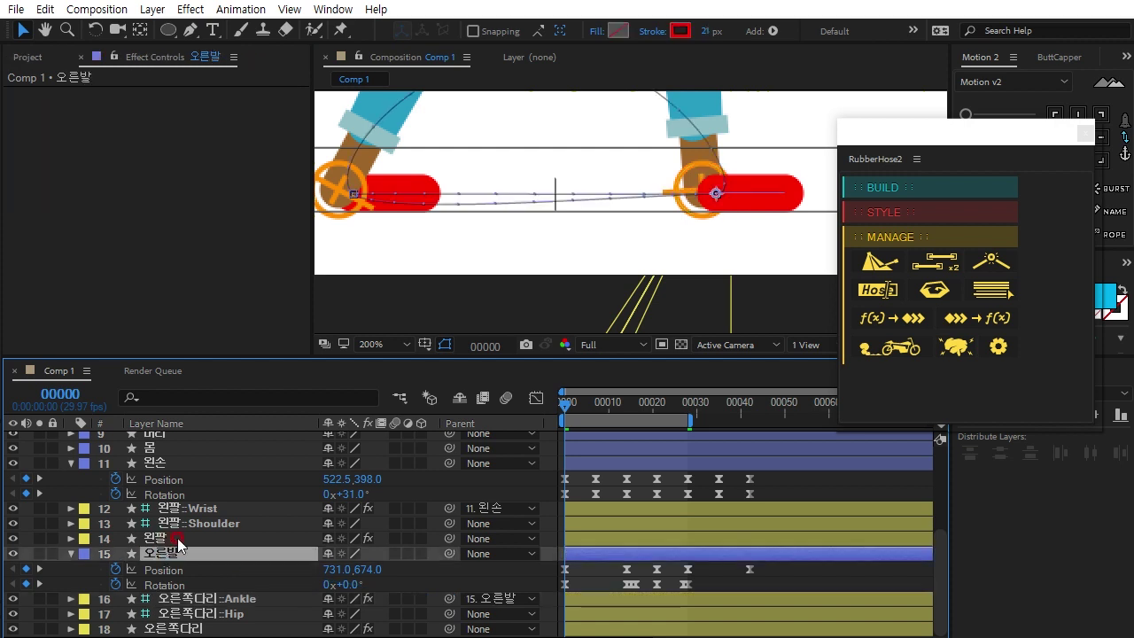
Move the 왼발 layer up between layers 4 and 5
{"action": "left_click", "coordinate": [169, 539]}
{"action": "scroll", "coordinate": [204, 525], "scroll_direction": "up", "scroll_amount": 3}
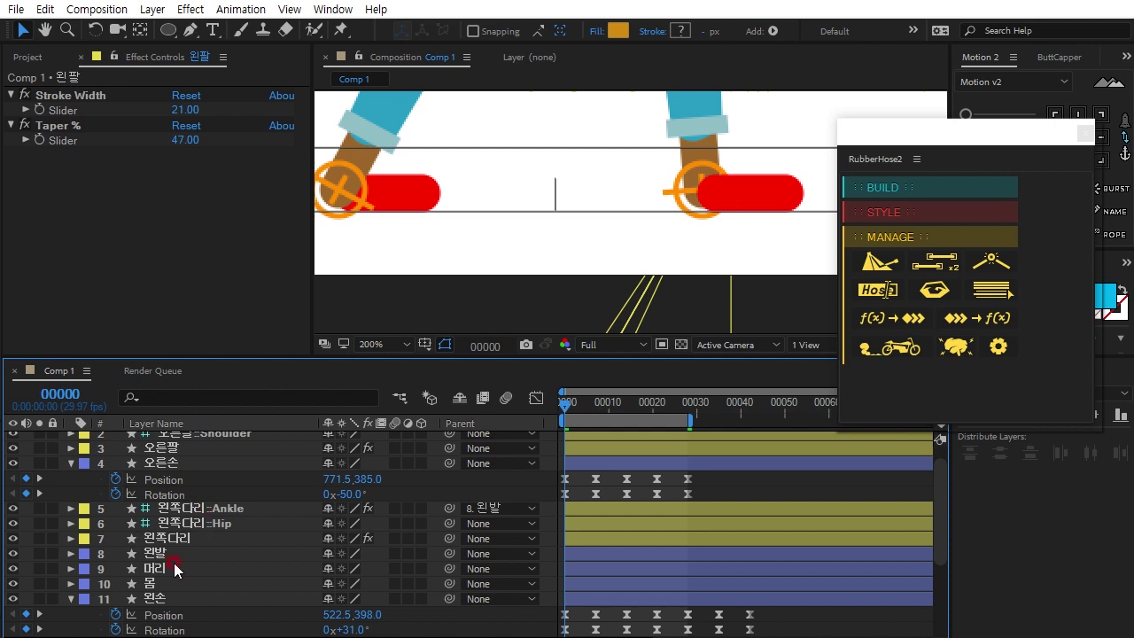
{"action": "left_click", "coordinate": [178, 539]}
{"action": "left_click_drag", "start_coordinate": [179, 552], "coordinate": [189, 503]}
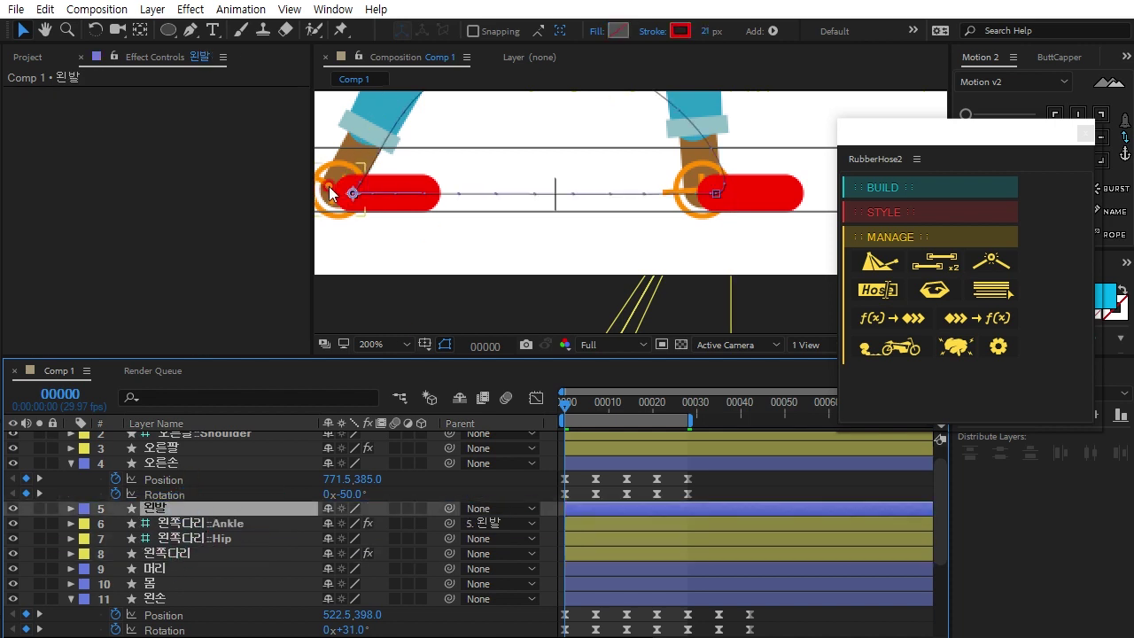
Line the 왼쪽다리::Ankle controller up on the left foot
{"action": "left_click_drag", "start_coordinate": [393, 236], "coordinate": [426, 241]}
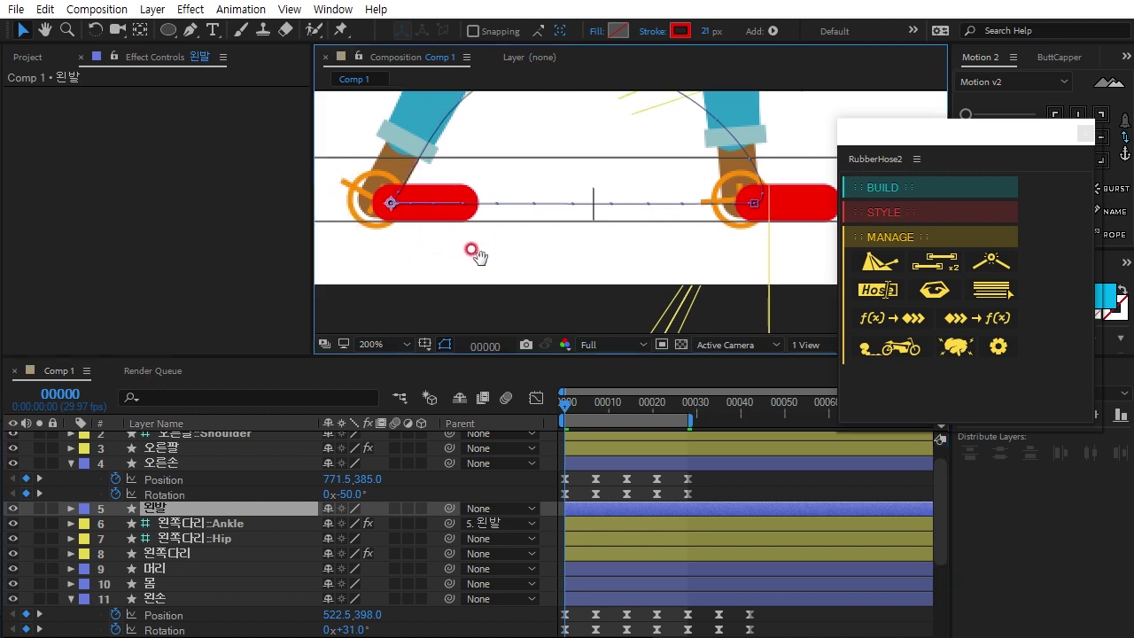
{"action": "left_click", "coordinate": [202, 525]}
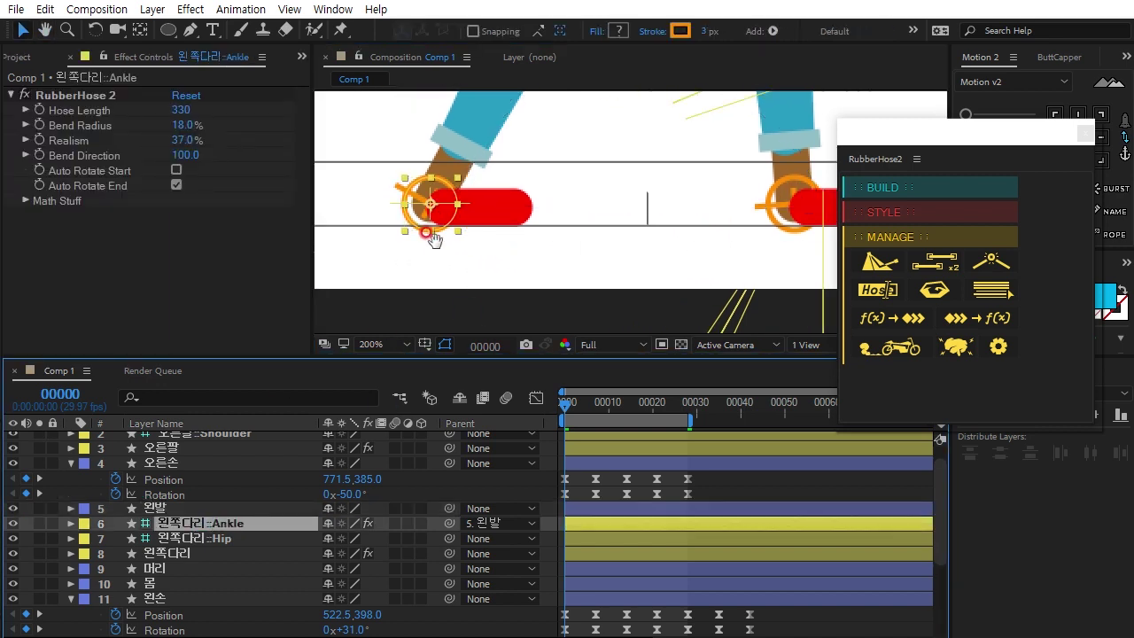
{"action": "key", "text": "h"}
{"action": "scroll", "coordinate": [425, 229], "scroll_direction": "up", "scroll_amount": 2}
{"action": "left_click_drag", "start_coordinate": [420, 229], "coordinate": [642, 233]}
{"action": "key", "text": "v"}
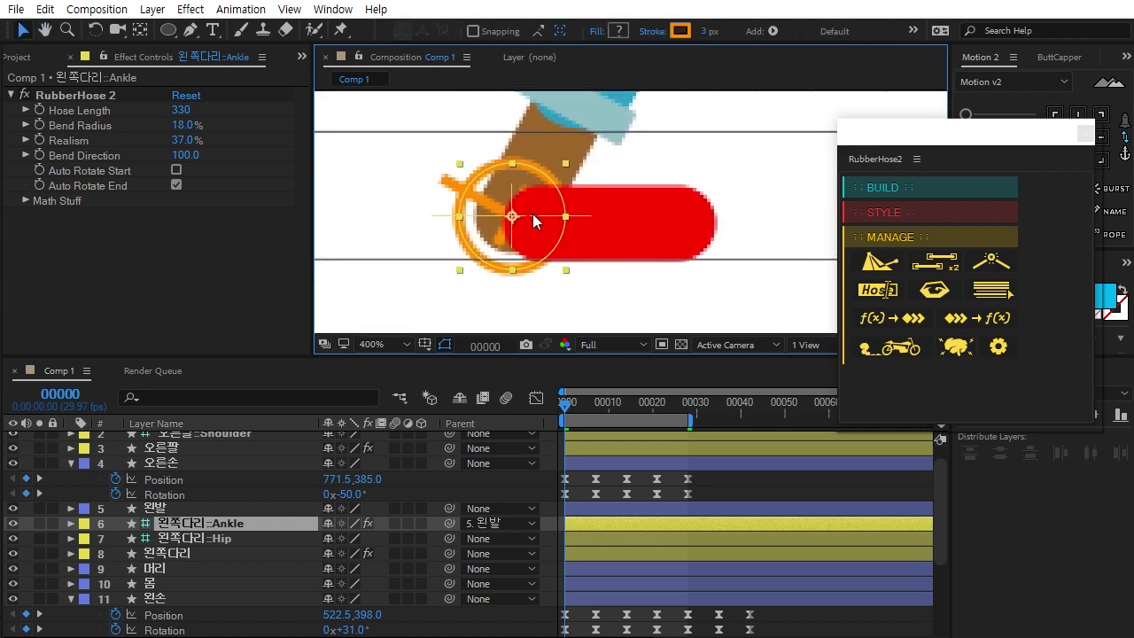
{"action": "mouse_move", "coordinate": [539, 216]}
{"action": "left_mouse_down"}
{"action": "mouse_move", "coordinate": [553, 218]}
{"action": "mouse_move", "coordinate": [541, 221]}
{"action": "left_mouse_up"}
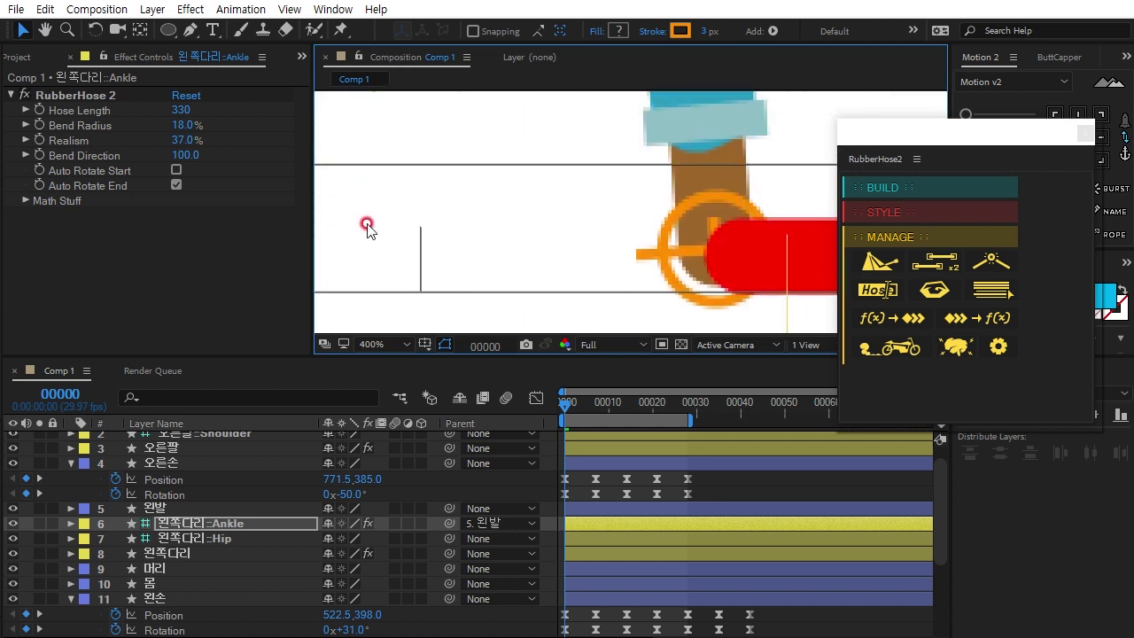
Centre the 오른쪽다리::Ankle controller on the right foot and zoom back out
{"action": "left_click", "coordinate": [525, 246]}
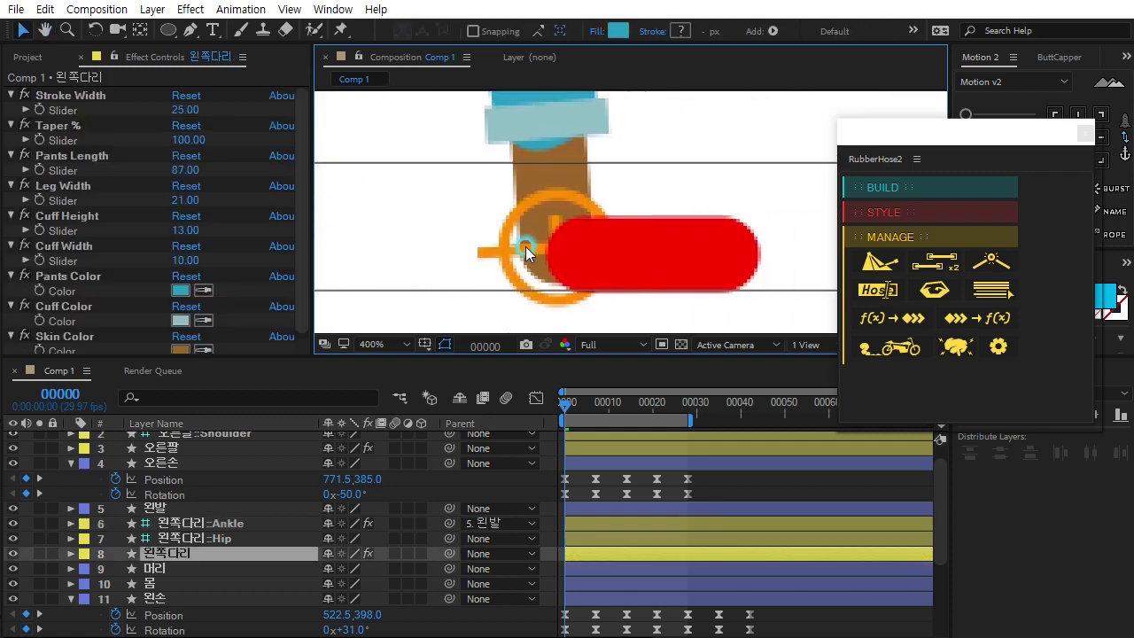
{"action": "scroll", "coordinate": [188, 587], "scroll_direction": "down", "scroll_amount": 4}
{"action": "left_click", "coordinate": [188, 599]}
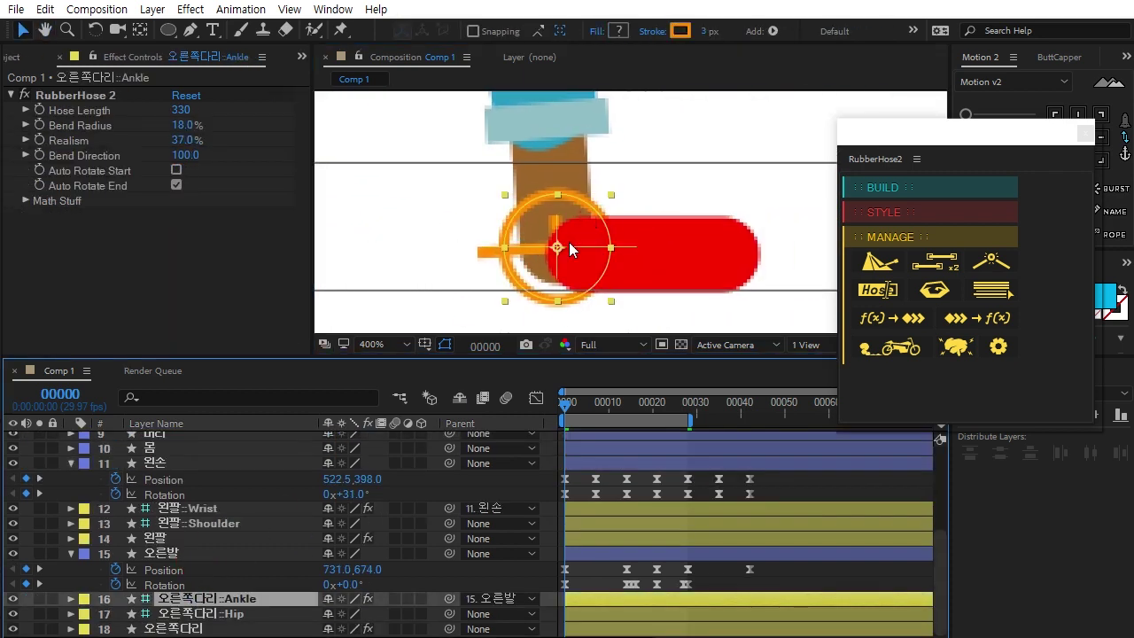
{"action": "left_click_drag", "start_coordinate": [531, 255], "coordinate": [553, 250]}
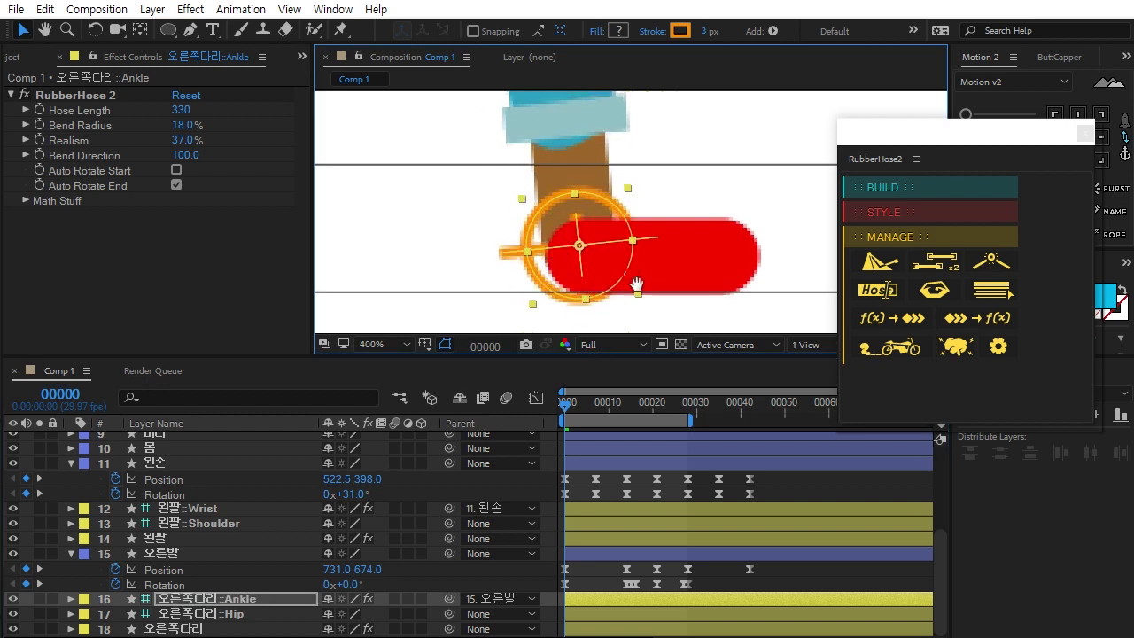
{"action": "scroll", "coordinate": [629, 299], "scroll_direction": "down", "scroll_amount": 3}
{"action": "scroll", "coordinate": [632, 248], "scroll_direction": "down", "scroll_amount": 2}
{"action": "scroll", "coordinate": [647, 344], "scroll_direction": "down", "scroll_amount": 1}
Preview the walk with layers deselected, stop at frame 12, and move RubberHose2 off the viewer
{"action": "key", "text": "v"}
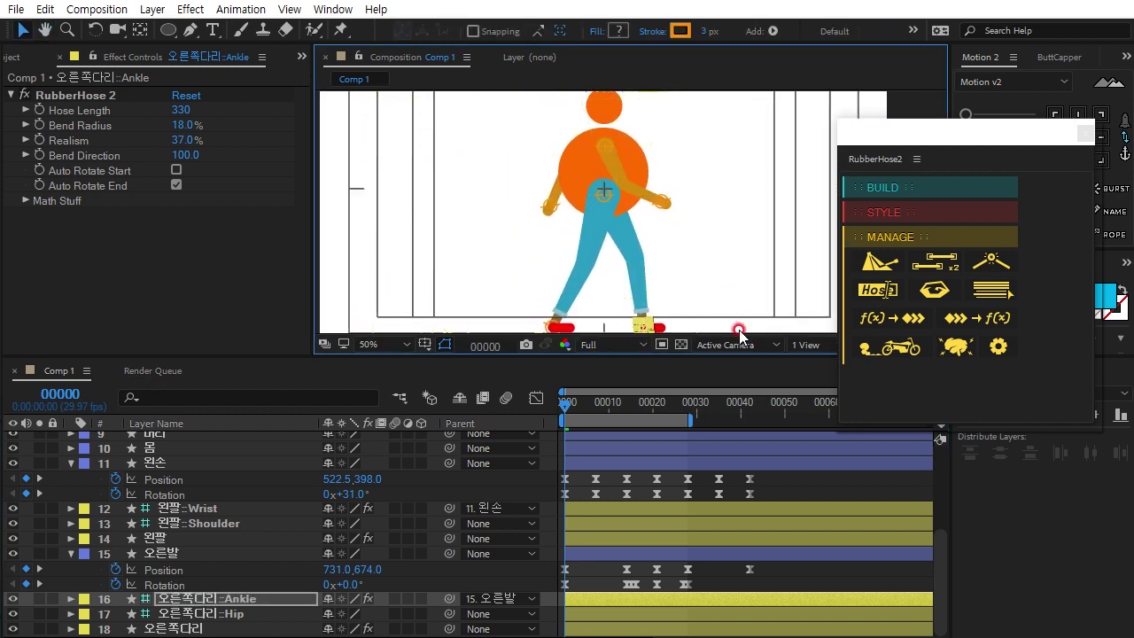
{"action": "left_click", "coordinate": [481, 286]}
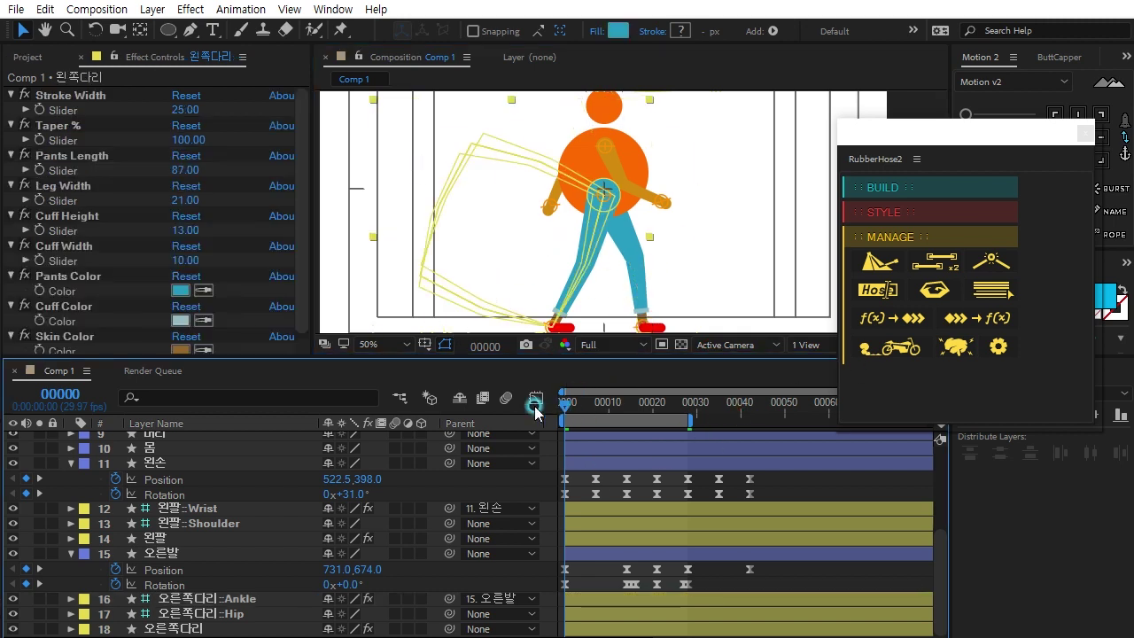
{"action": "left_click", "coordinate": [797, 540]}
{"action": "key", "text": "space"}
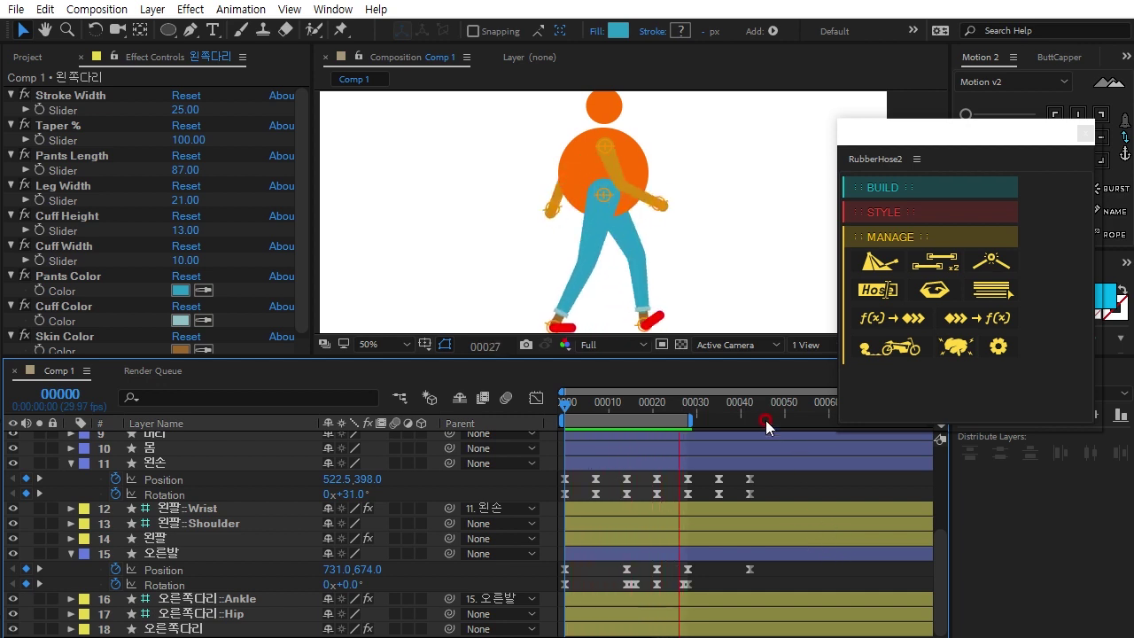
{"action": "key", "text": "space"}
{"action": "left_click_drag", "start_coordinate": [914, 139], "coordinate": [739, 207]}
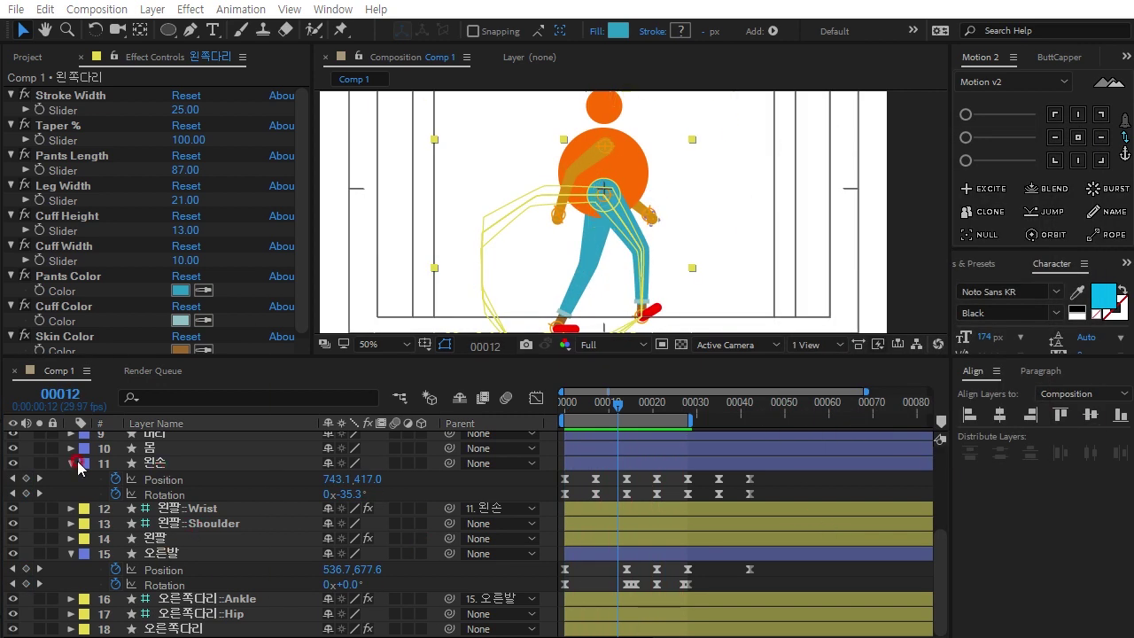
Collapse the 왼손, 오른발 and 오른손 layer properties
{"action": "left_click", "coordinate": [72, 464]}
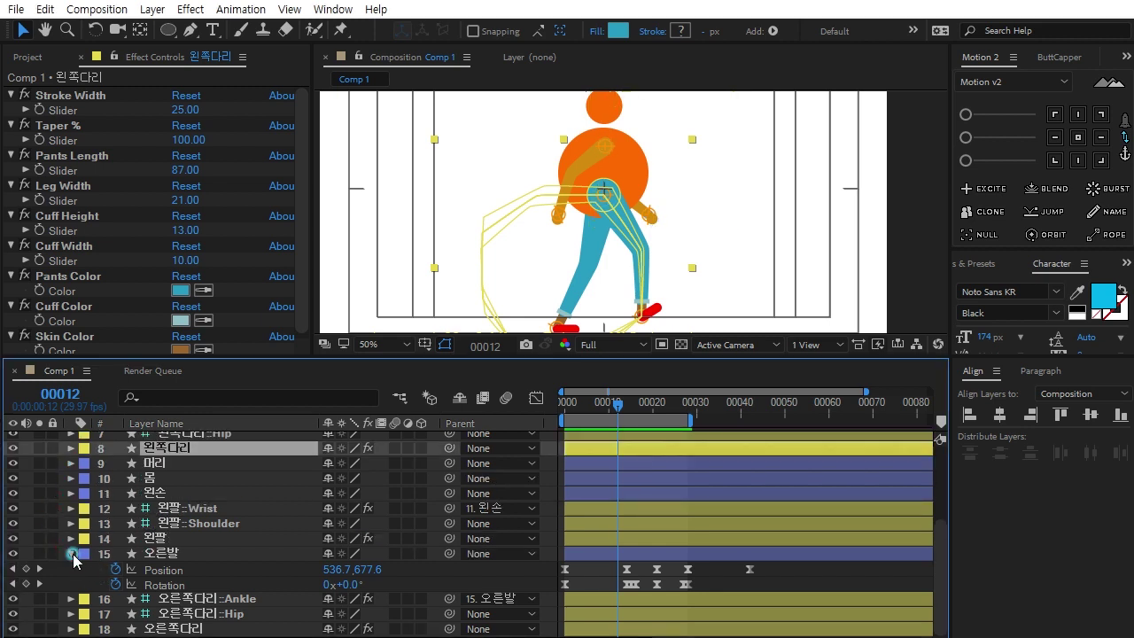
{"action": "left_click", "coordinate": [71, 553]}
{"action": "left_click_drag", "start_coordinate": [292, 365], "coordinate": [296, 281]}
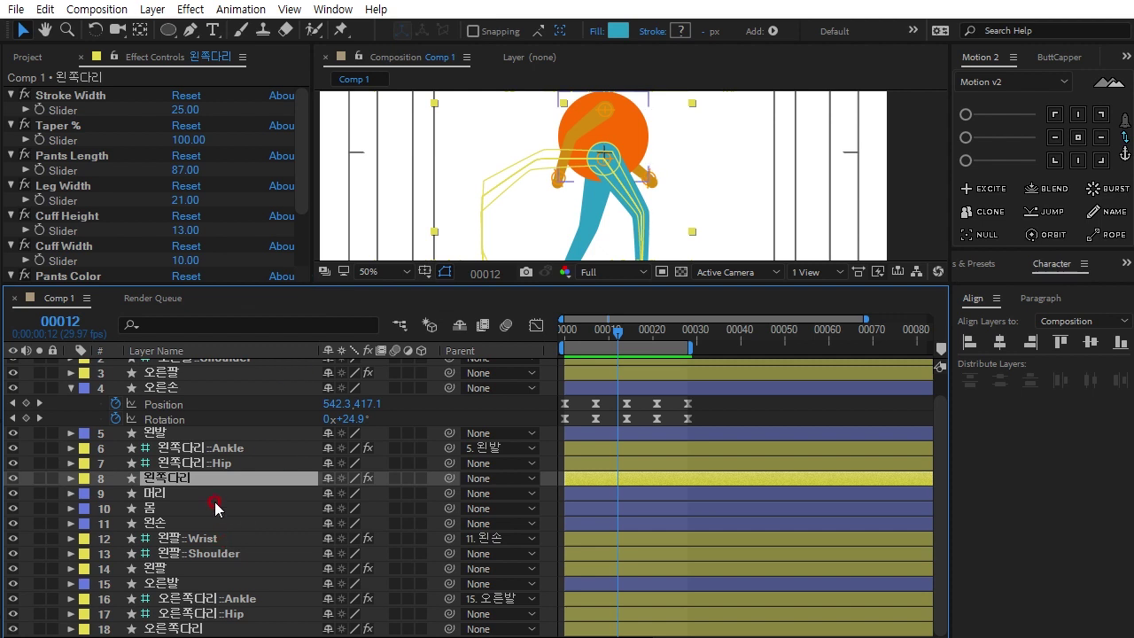
{"action": "scroll", "coordinate": [215, 506], "scroll_direction": "up", "scroll_amount": 2}
{"action": "left_click", "coordinate": [72, 412]}
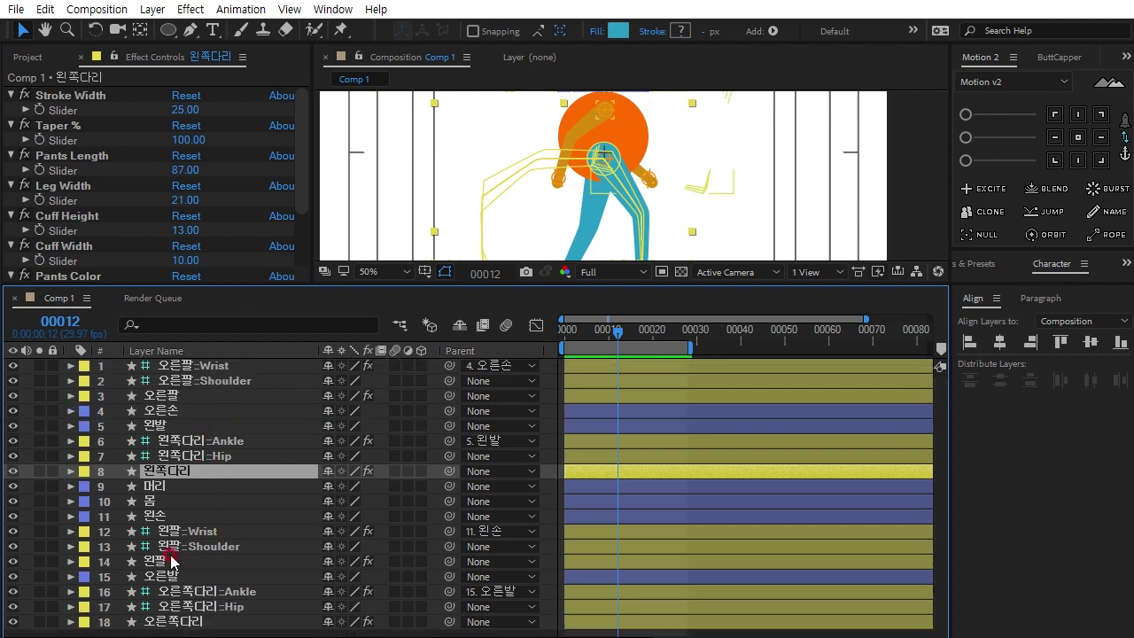
Parent 머리, both Hip and both Shoulder controllers to the 10. 몸 body layer
{"action": "left_click", "coordinate": [153, 501]}
{"action": "left_click", "coordinate": [164, 486]}
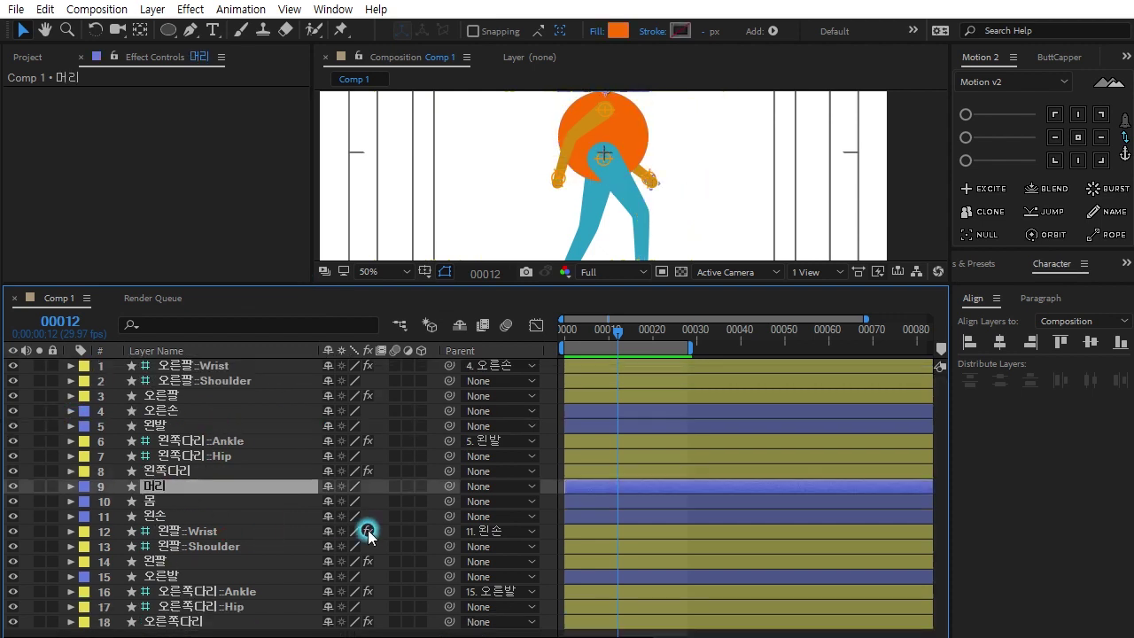
{"action": "left_click", "coordinate": [222, 457], "text": "ctrl"}
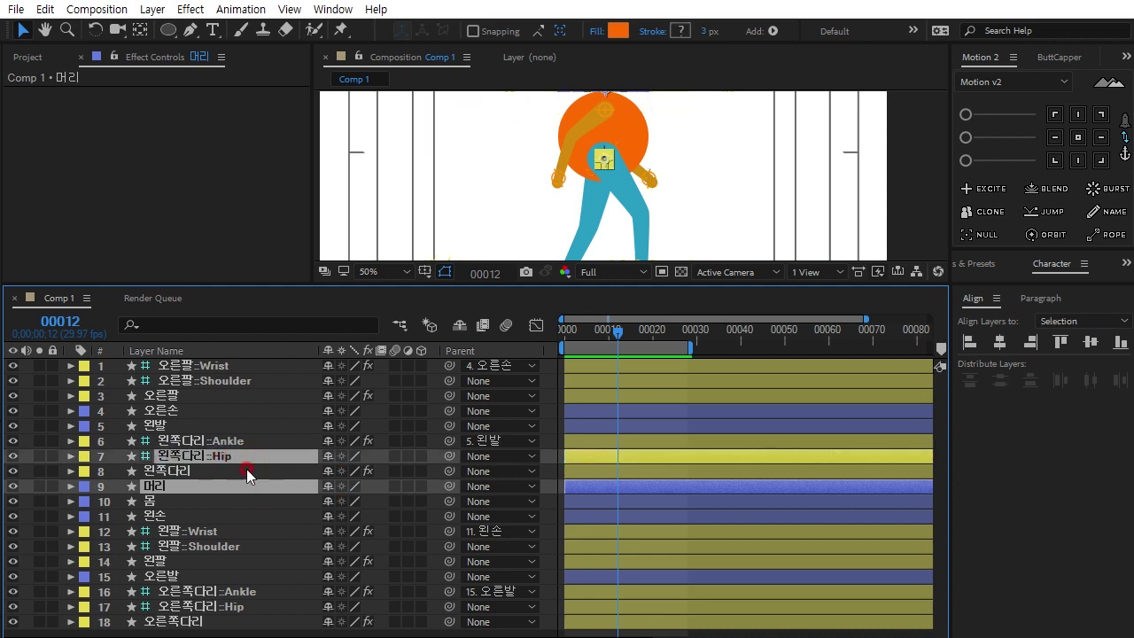
{"action": "left_click", "coordinate": [217, 607], "text": "ctrl"}
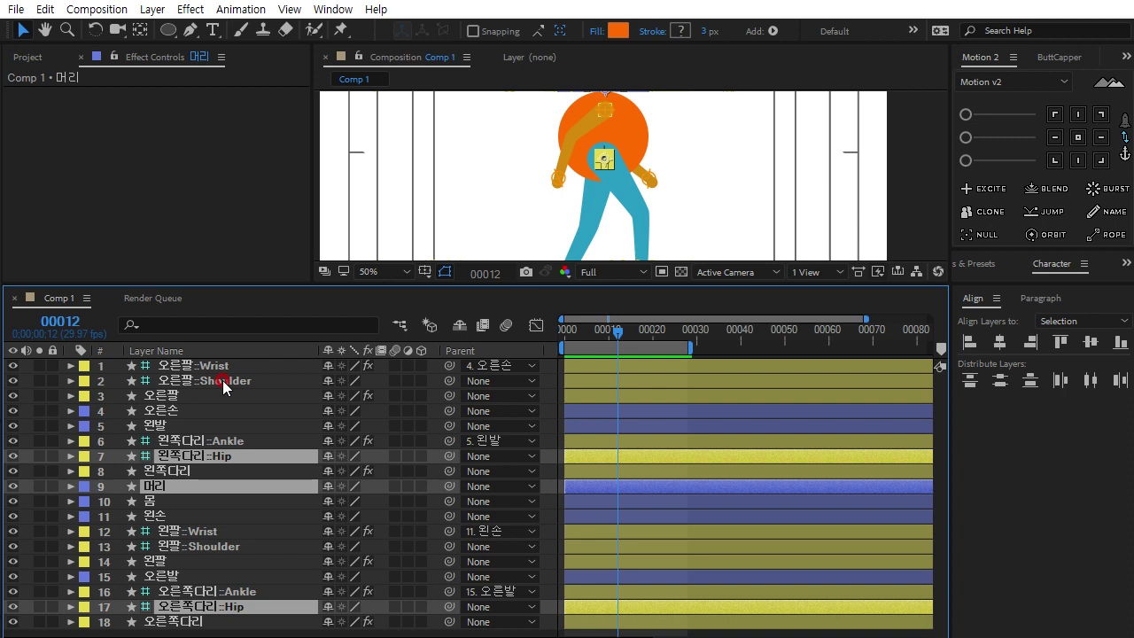
{"action": "left_click", "coordinate": [223, 380], "text": "ctrl"}
{"action": "left_click", "coordinate": [204, 533], "text": "ctrl"}
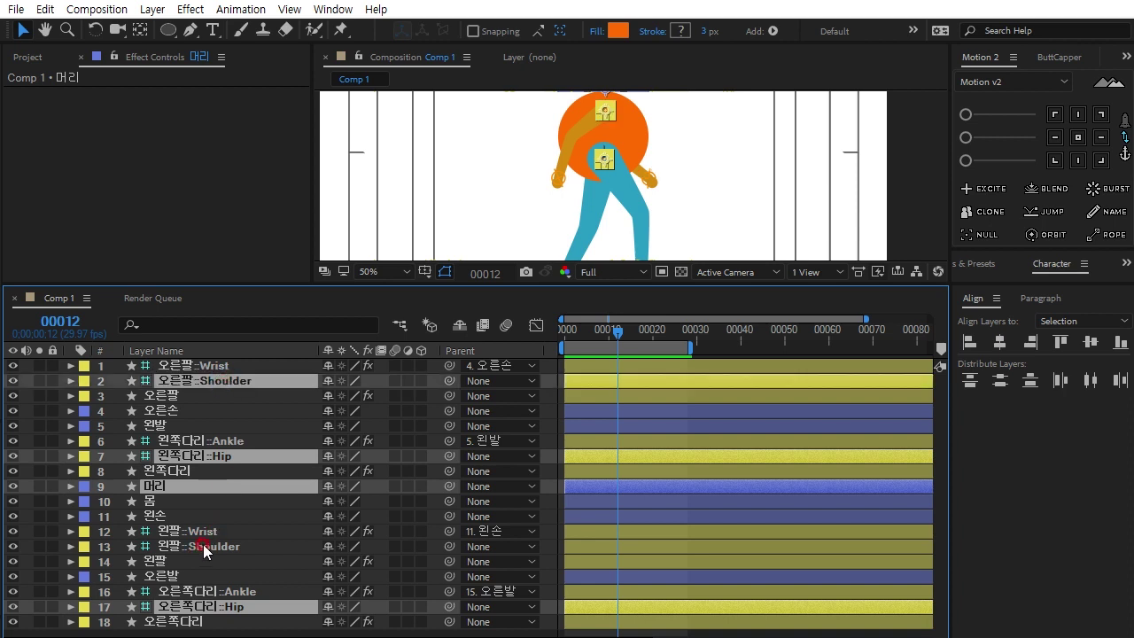
{"action": "left_click", "coordinate": [203, 544], "text": "ctrl"}
{"action": "left_click_drag", "start_coordinate": [449, 545], "coordinate": [154, 508]}
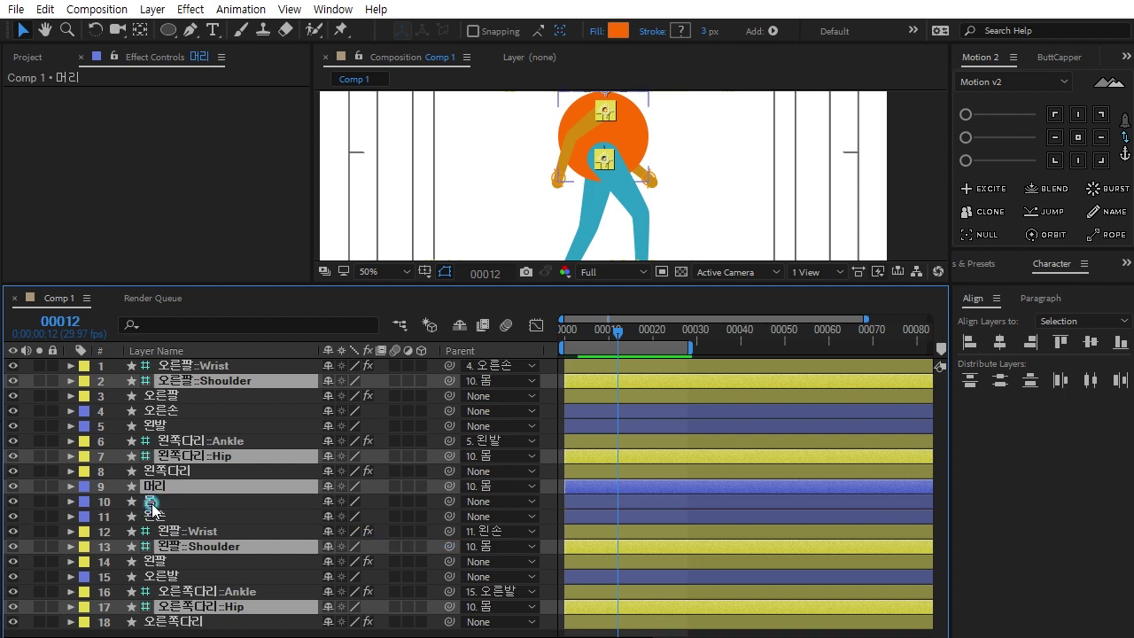
{"action": "left_click", "coordinate": [152, 504]}
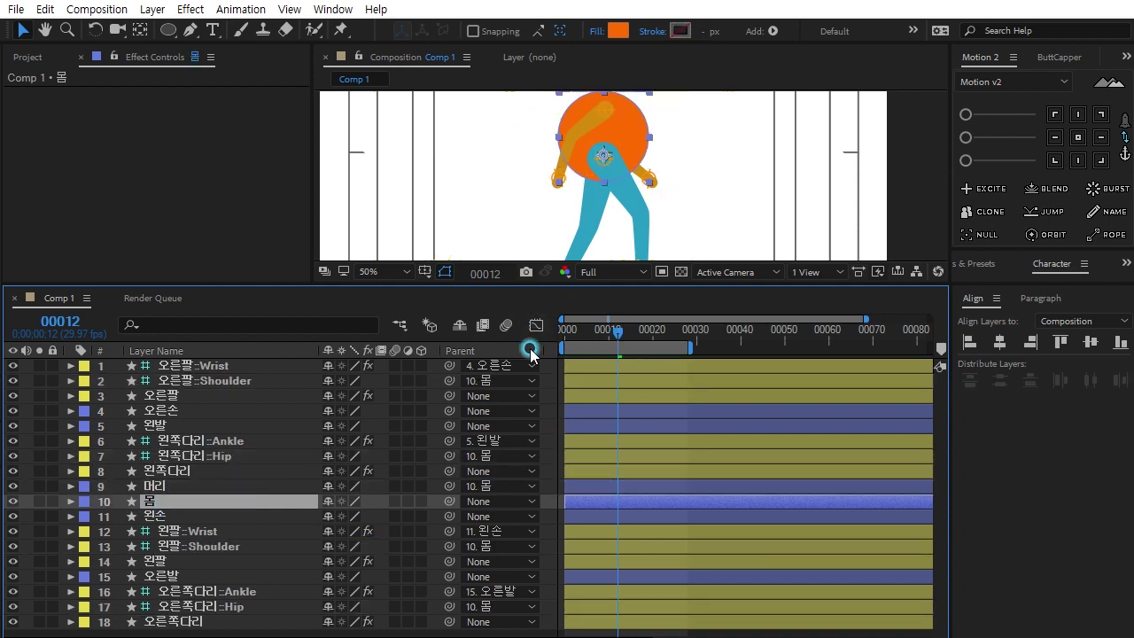
At frame 0, show the 몸 body layer's Position and set a keyframe at Y 366
{"action": "key", "text": "Home"}
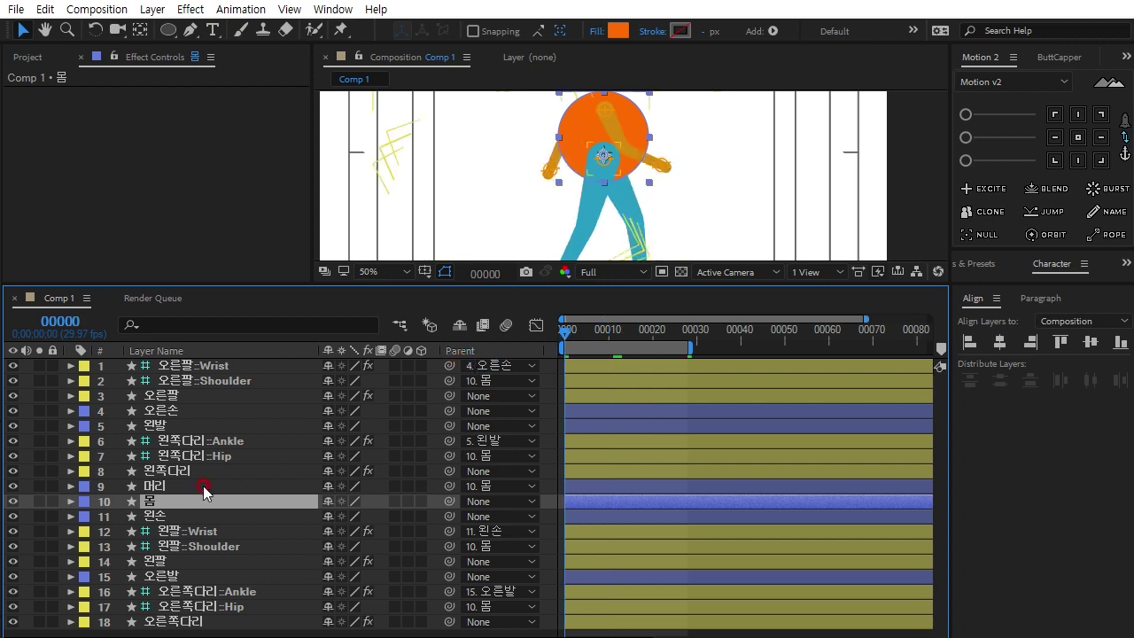
{"action": "left_click", "coordinate": [163, 507]}
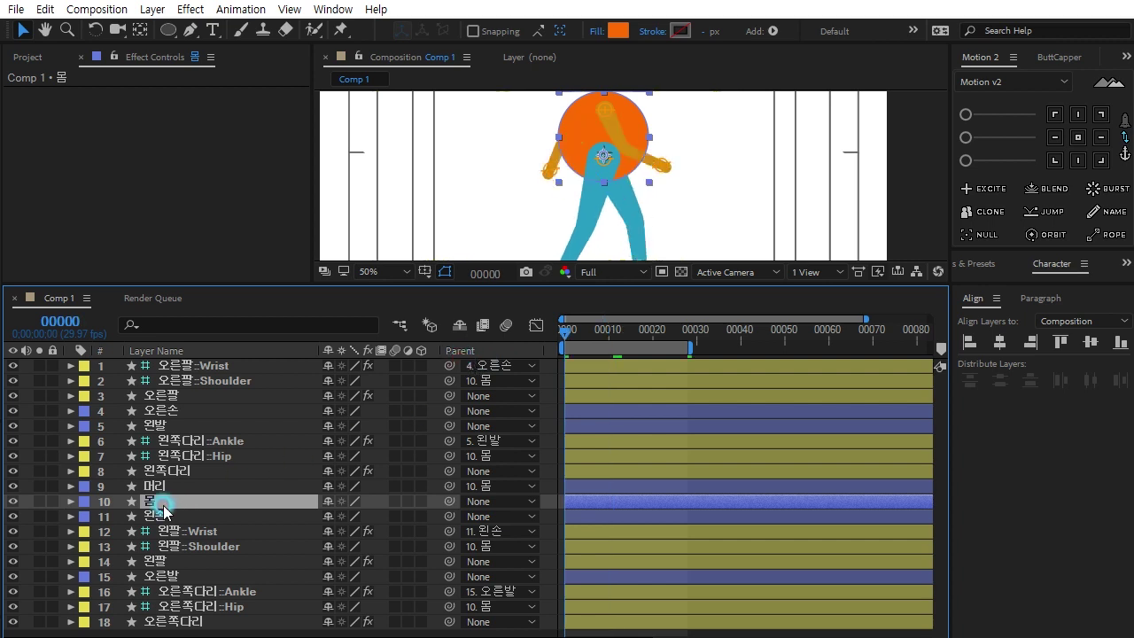
{"action": "left_click", "coordinate": [363, 498]}
{"action": "key", "text": "p"}
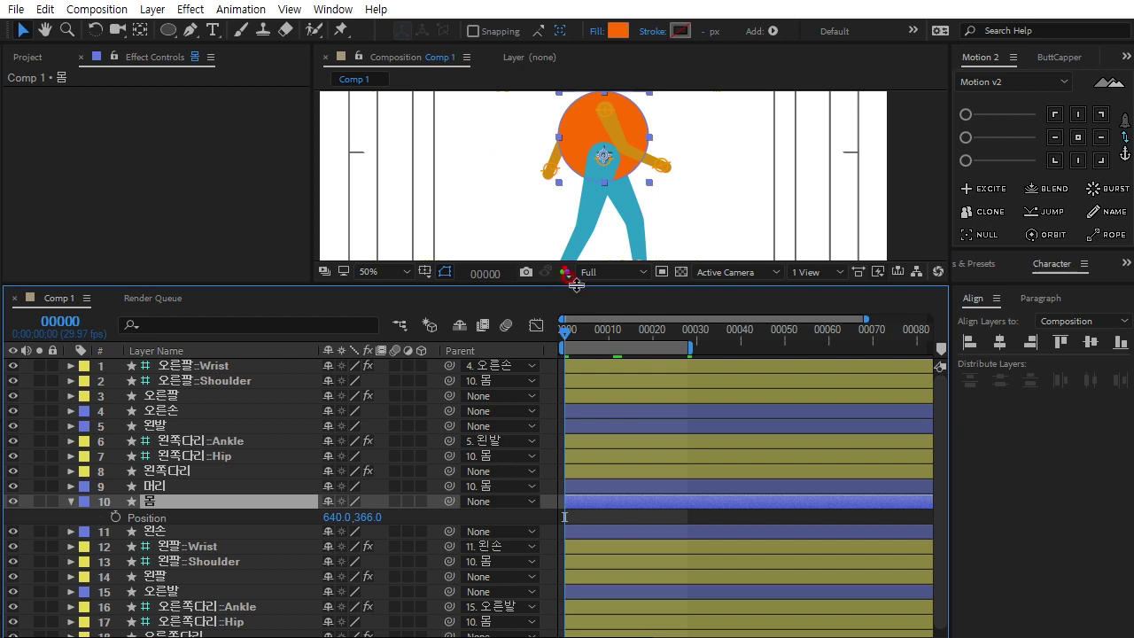
{"action": "left_click_drag", "start_coordinate": [576, 283], "coordinate": [576, 317]}
{"action": "left_click", "coordinate": [108, 550]}
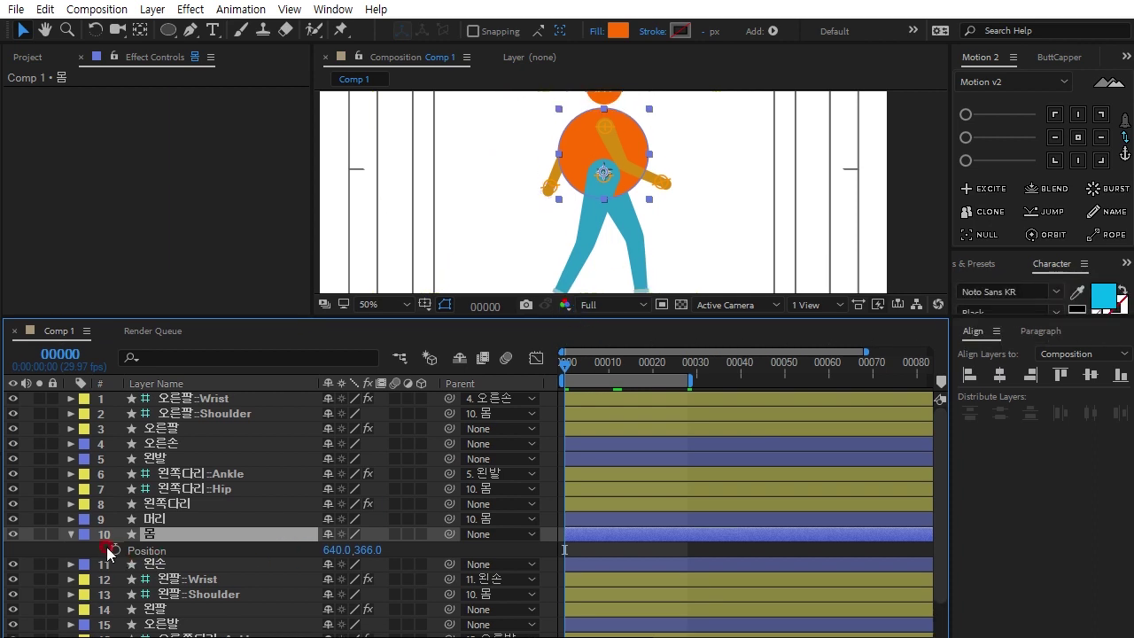
{"action": "left_click", "coordinate": [551, 364]}
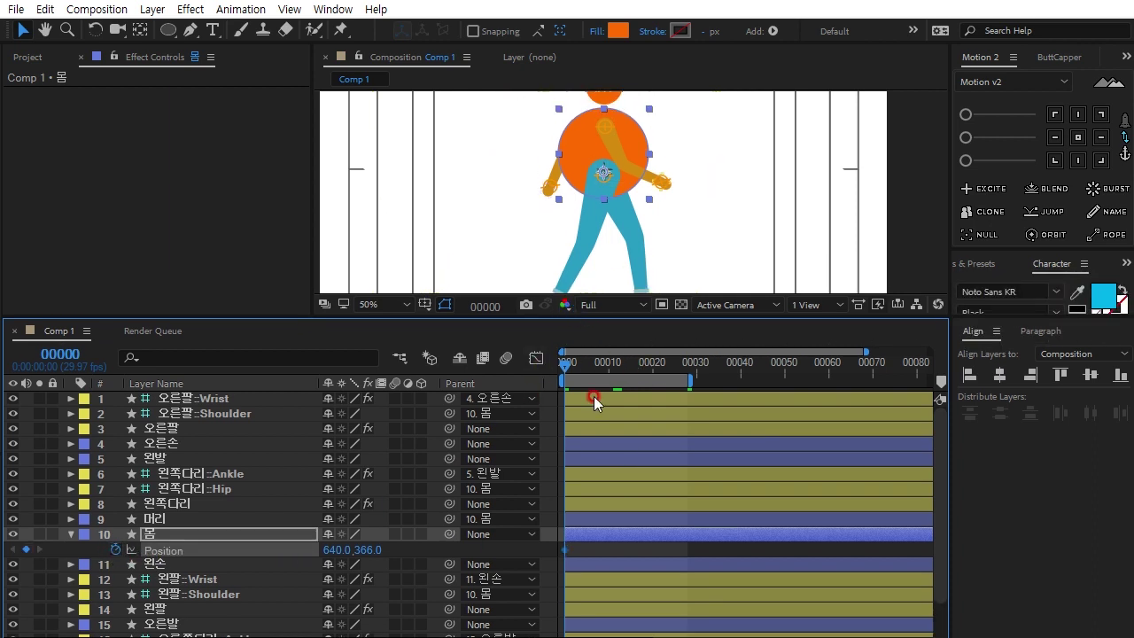
At frame 7, raise the 몸 body's Position to Y 343 as a second keyframe
{"action": "left_click", "coordinate": [92, 355]}
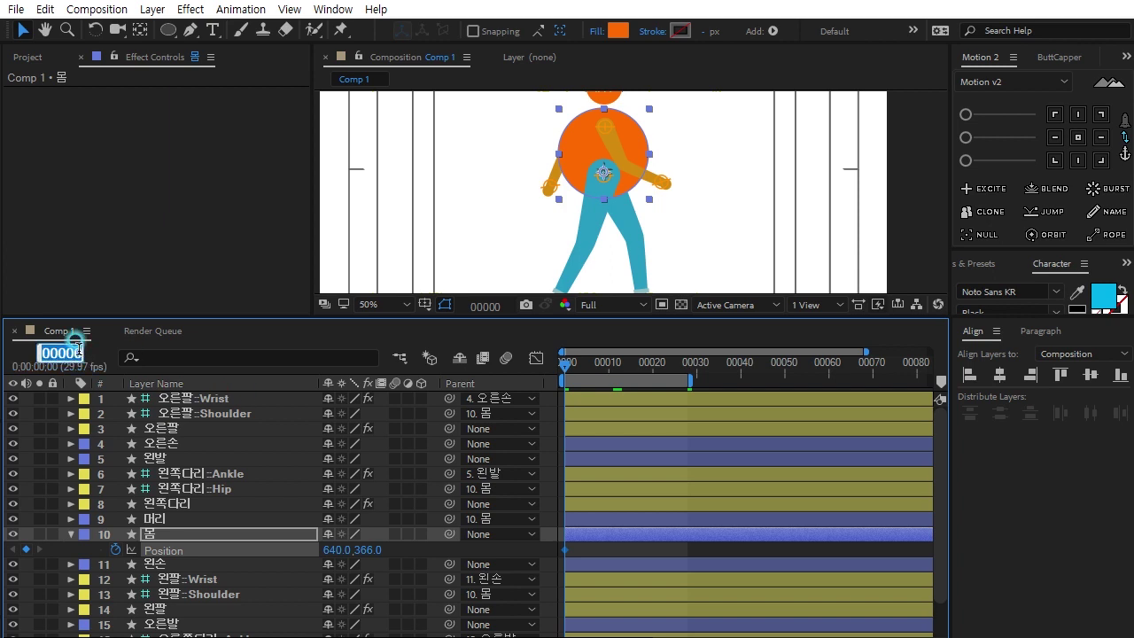
{"action": "type", "text": "7"}
{"action": "key", "text": "Return"}
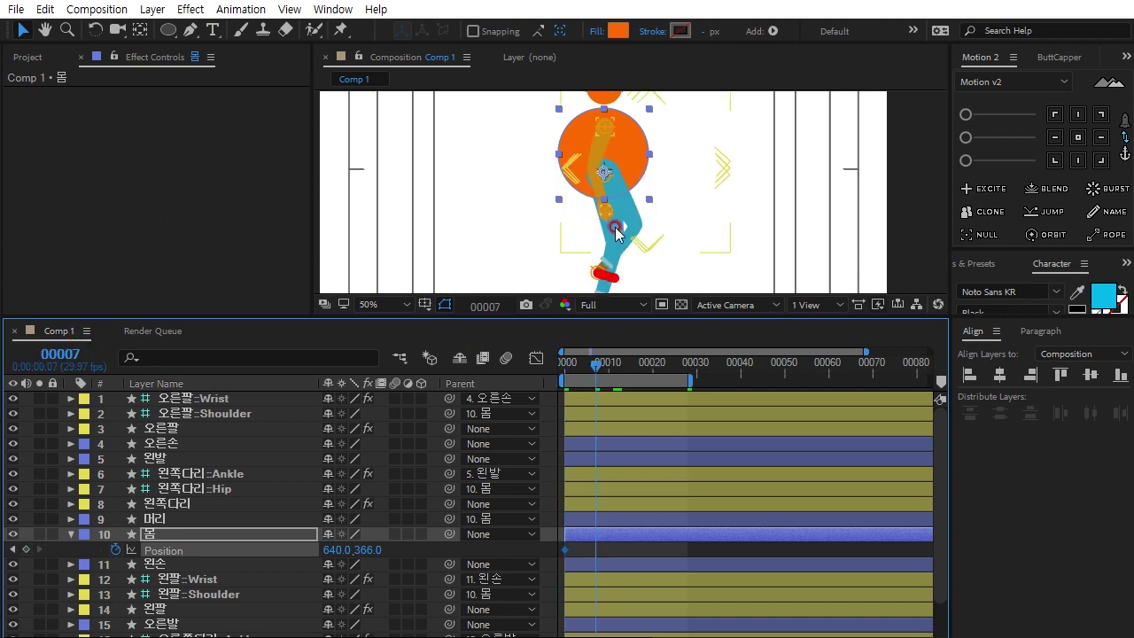
{"action": "left_click", "coordinate": [577, 330]}
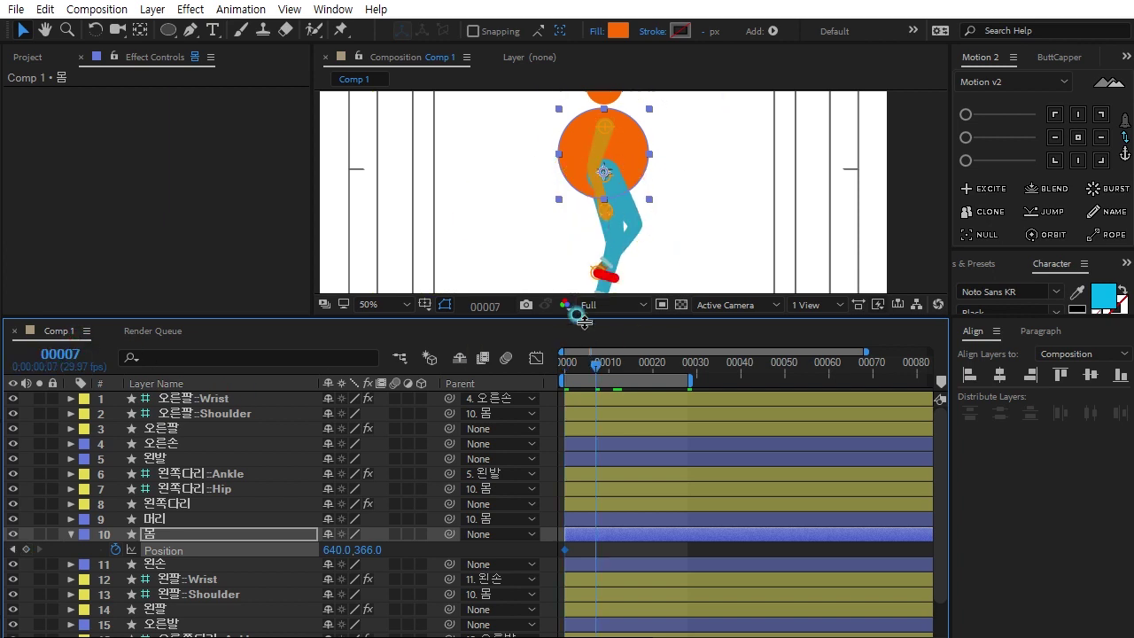
{"action": "left_click_drag", "start_coordinate": [580, 328], "coordinate": [581, 360]}
{"action": "left_click_drag", "start_coordinate": [668, 257], "coordinate": [682, 235]}
{"action": "left_click", "coordinate": [622, 565]}
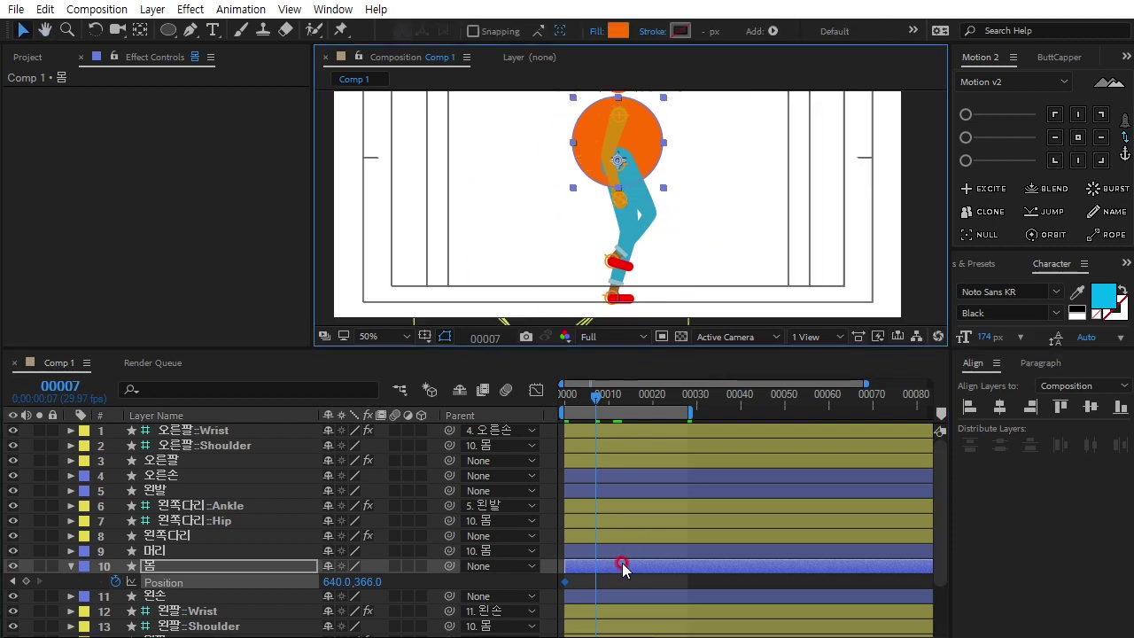
{"action": "left_click", "coordinate": [417, 581]}
{"action": "left_click_drag", "start_coordinate": [361, 581], "coordinate": [345, 582]}
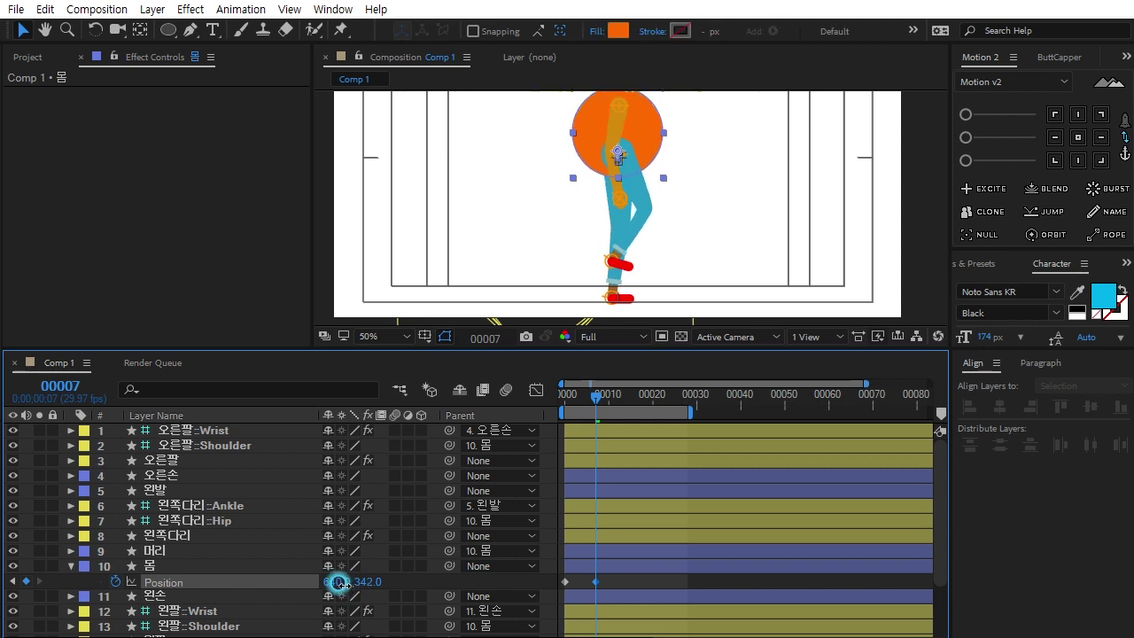
{"action": "left_click_drag", "start_coordinate": [344, 583], "coordinate": [344, 585]}
{"action": "left_click", "coordinate": [709, 566]}
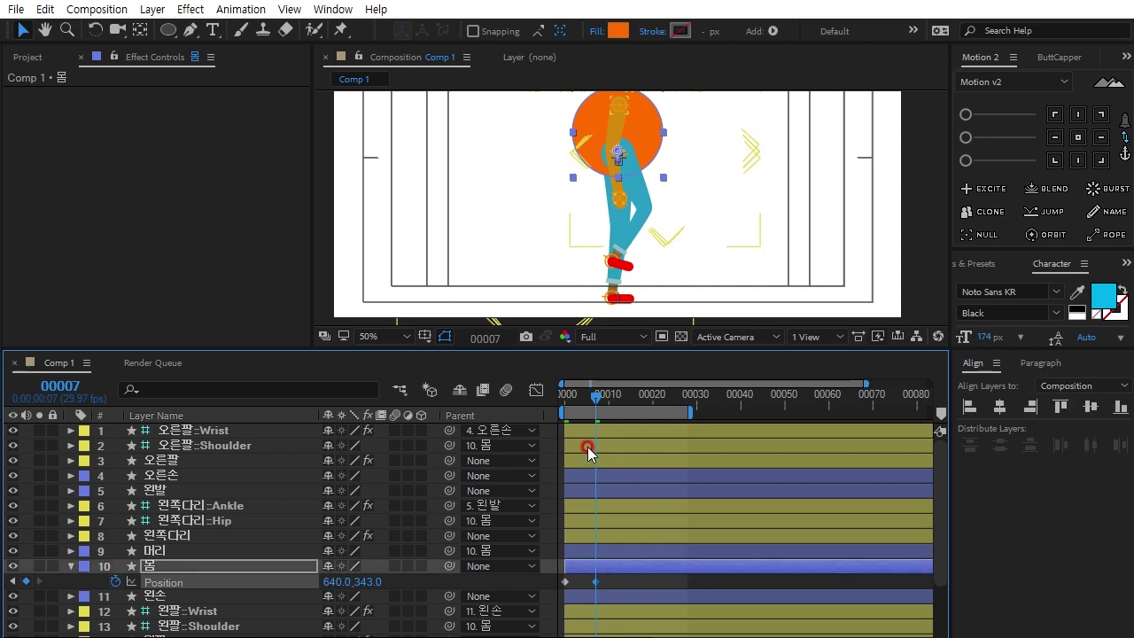
Copy both Position keyframes and paste them at frame 14, previewing the bob
{"action": "left_click", "coordinate": [69, 393]}
{"action": "type", "text": "14"}
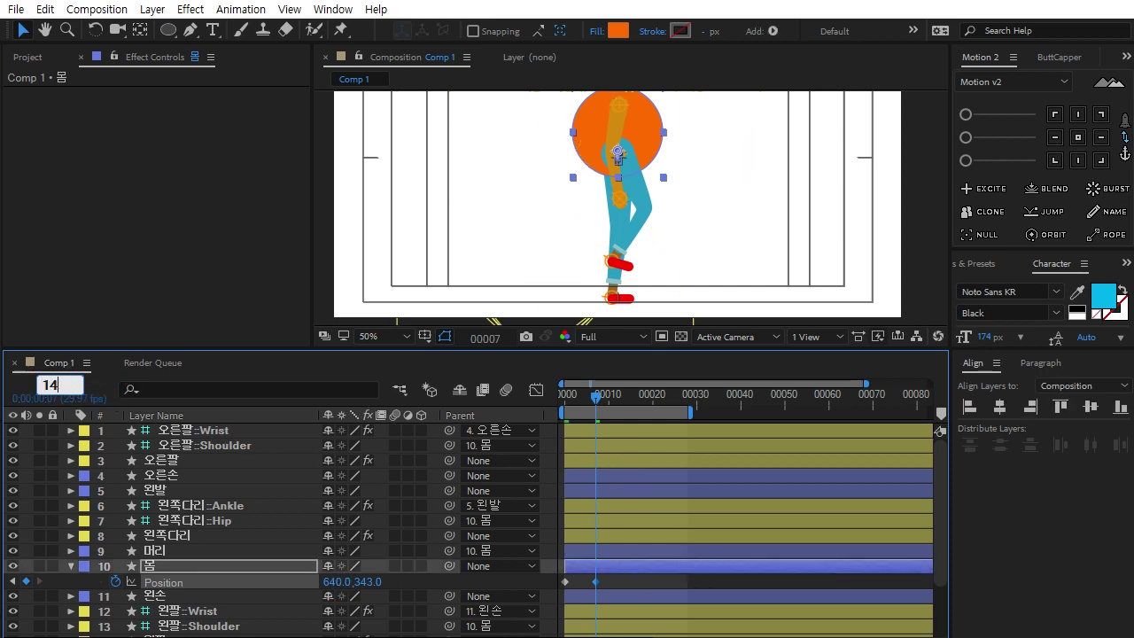
{"action": "key", "text": "Return"}
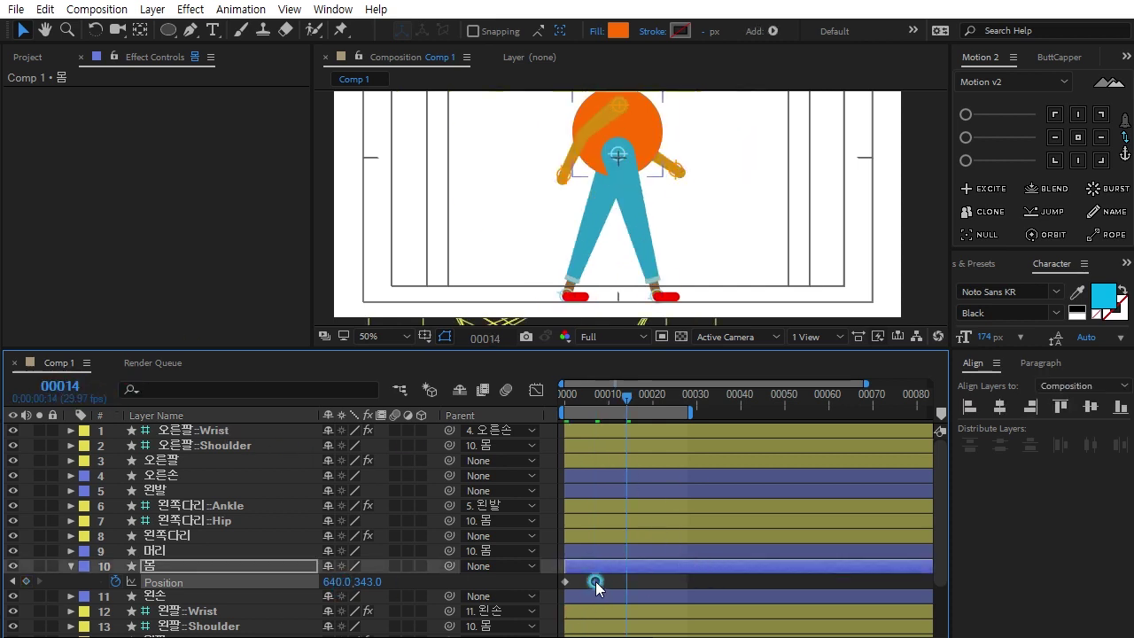
{"action": "left_click_drag", "start_coordinate": [596, 599], "coordinate": [577, 585]}
{"action": "key", "text": "ctrl+c"}
{"action": "key", "text": "ctrl+v"}
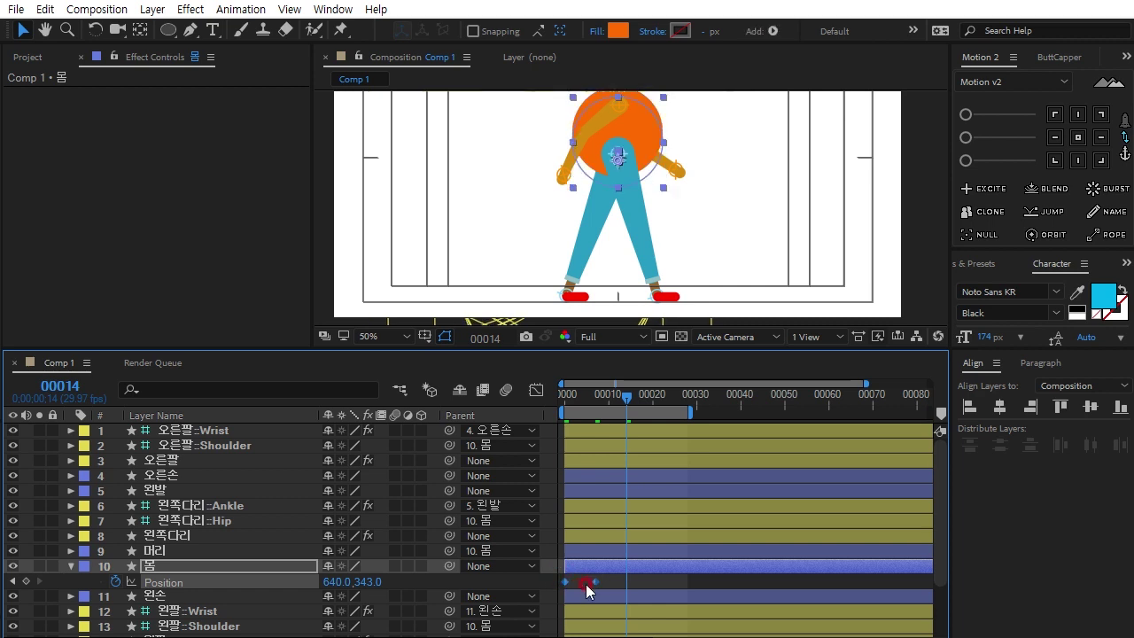
{"action": "left_click_drag", "start_coordinate": [630, 401], "coordinate": [693, 417]}
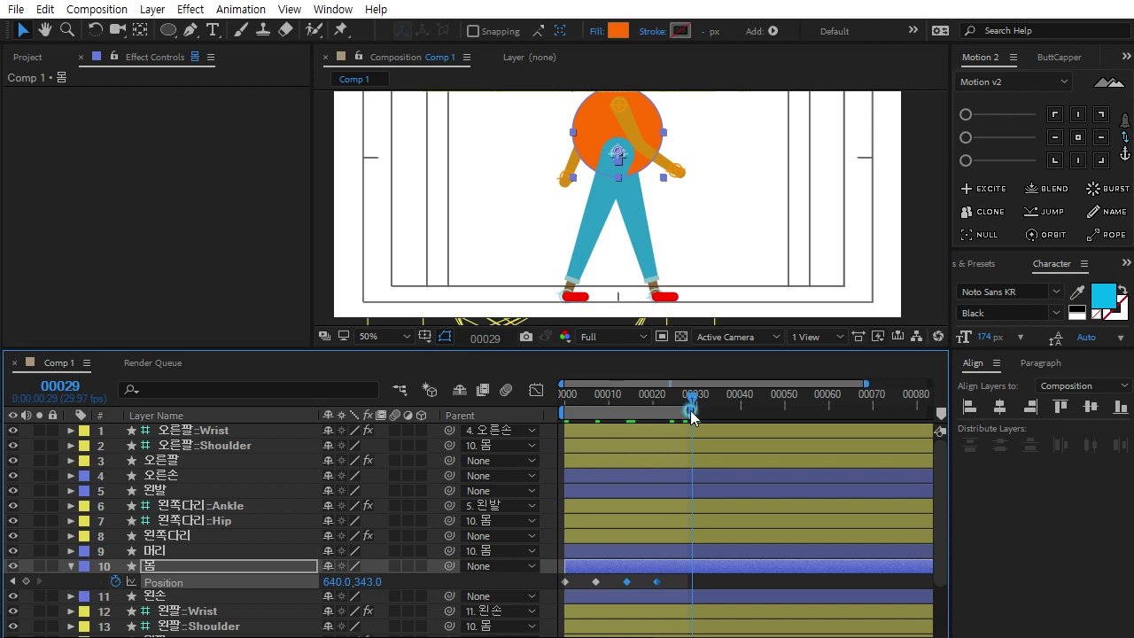
{"action": "left_click_drag", "start_coordinate": [690, 410], "coordinate": [682, 413]}
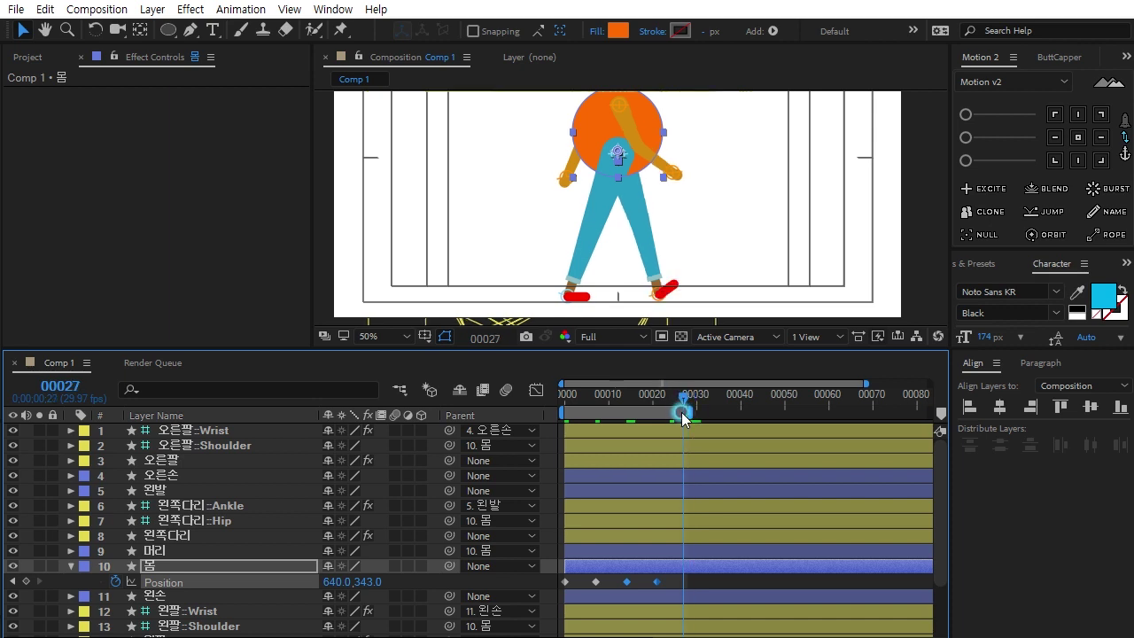
Paste the frame 0 Position keyframe (Y 366) at frame 28 to close the loop
{"action": "left_click", "coordinate": [78, 392]}
{"action": "type", "text": "28"}
{"action": "key", "text": "Return"}
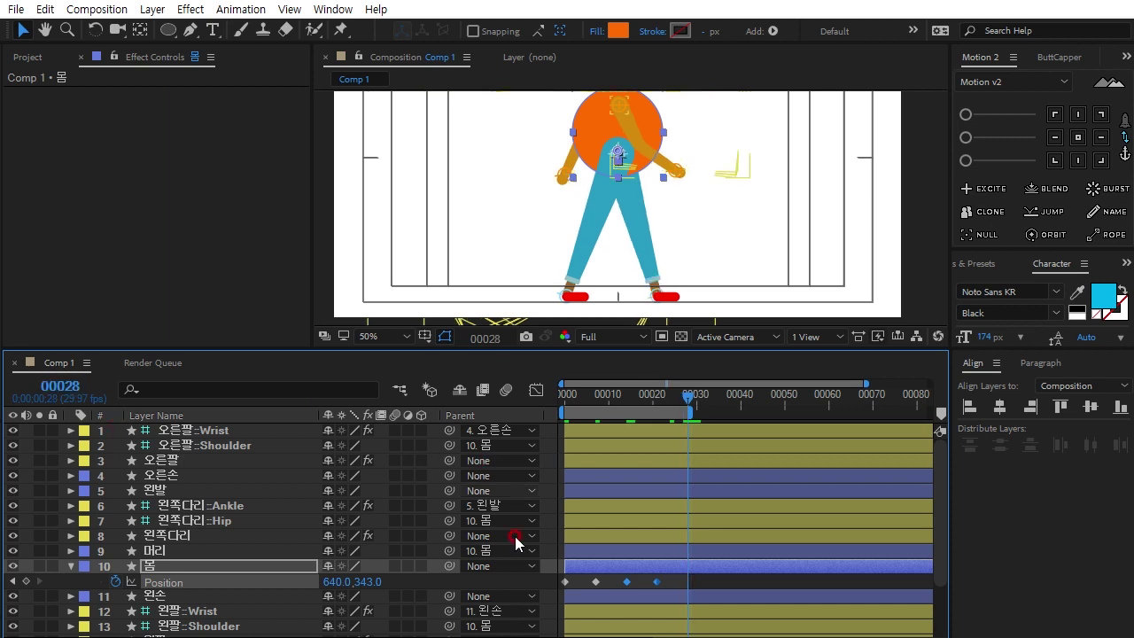
{"action": "left_click", "coordinate": [565, 581]}
{"action": "left_click", "coordinate": [669, 567]}
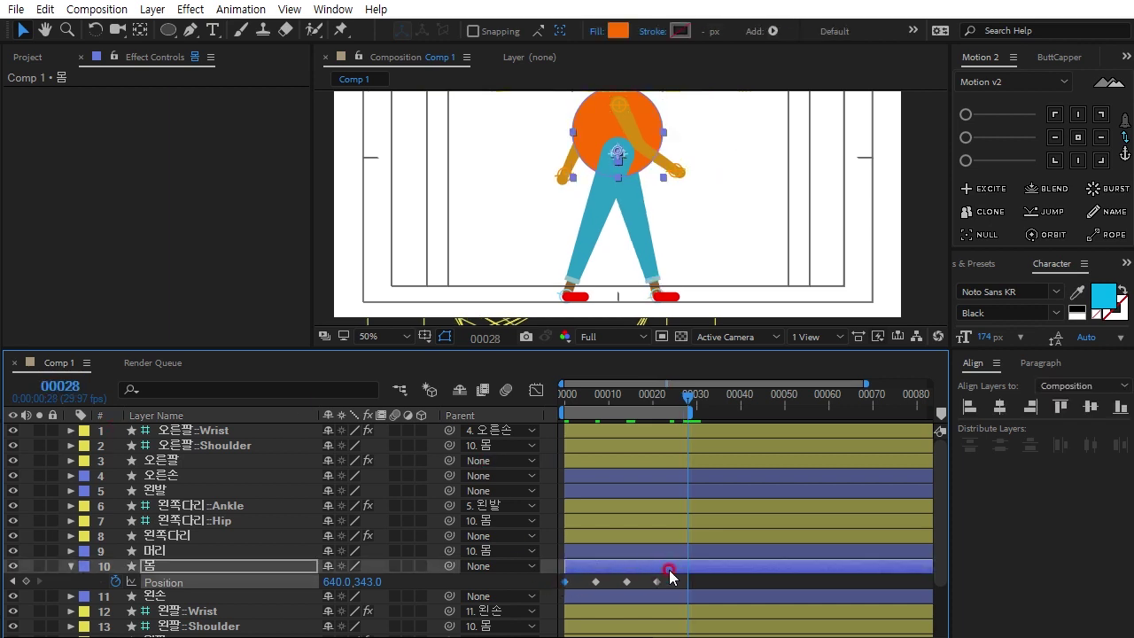
{"action": "left_click", "coordinate": [565, 581]}
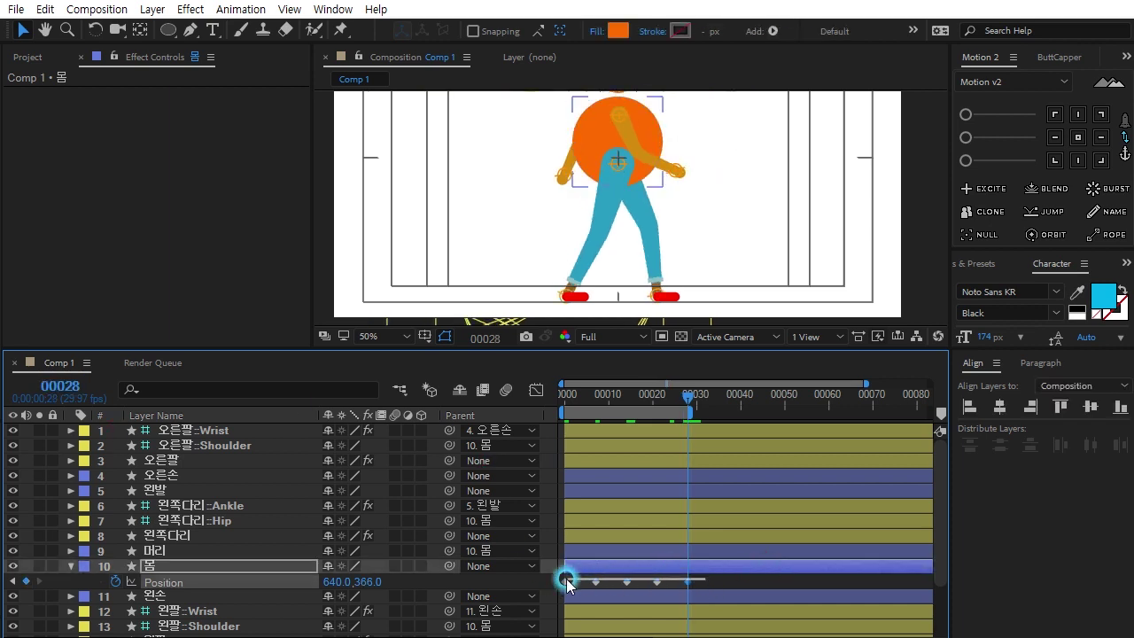
{"action": "key", "text": "ctrl+c"}
{"action": "key", "text": "ctrl+v"}
Play the walk cycle in a maximized, fitted Composition view, then replay it from frame 0
{"action": "left_click", "coordinate": [600, 311]}
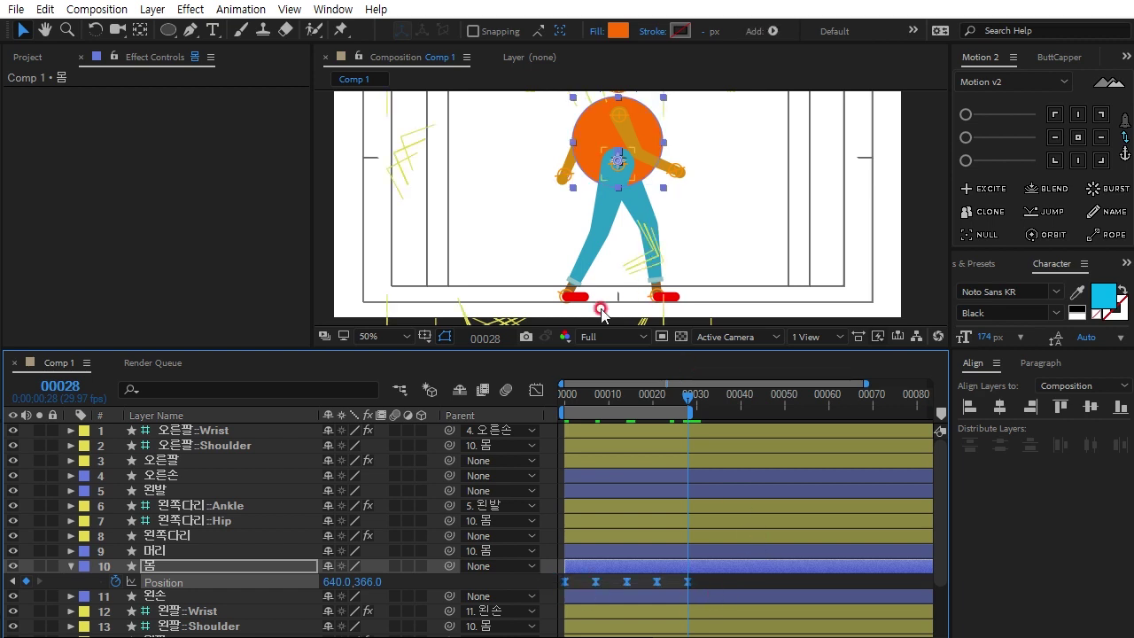
{"action": "key", "text": "grave"}
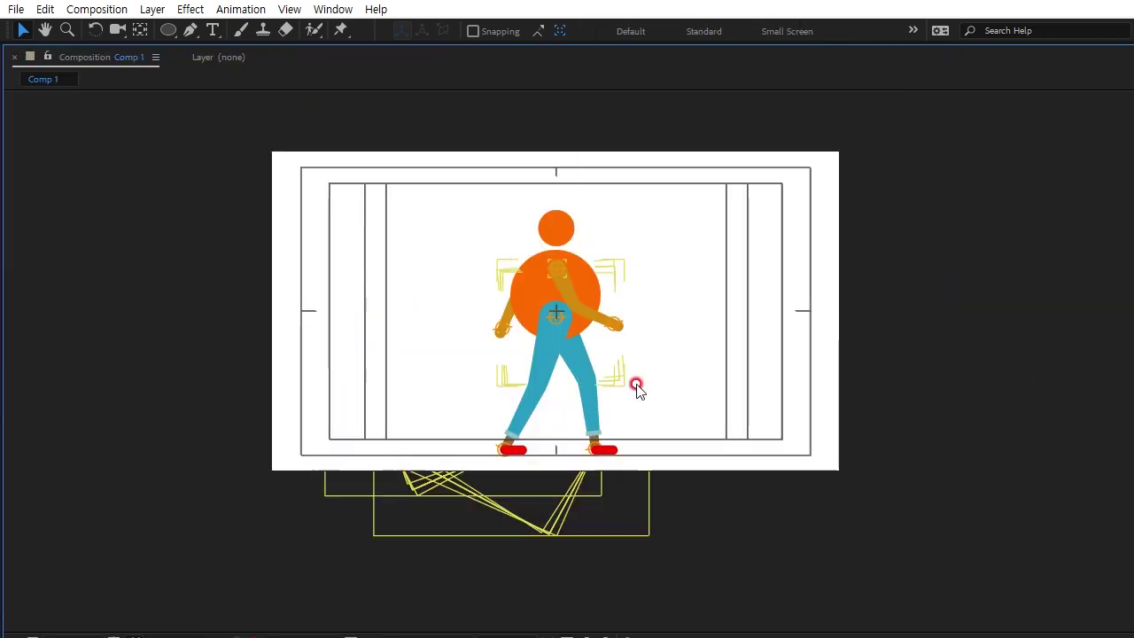
{"action": "key", "text": "shift+slash"}
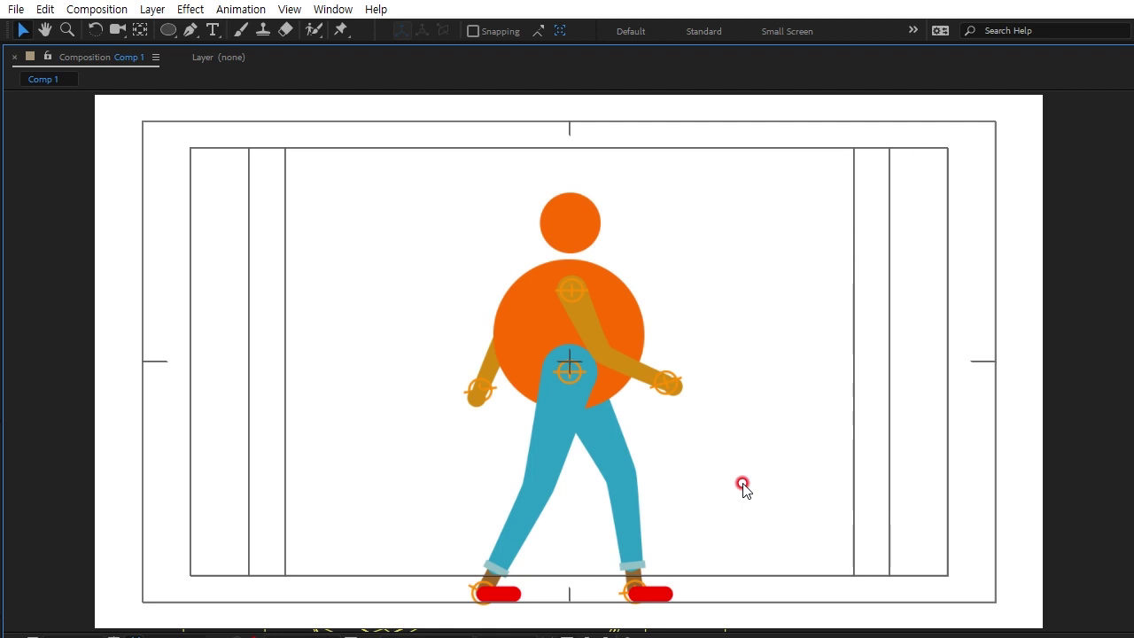
{"action": "key", "text": "space"}
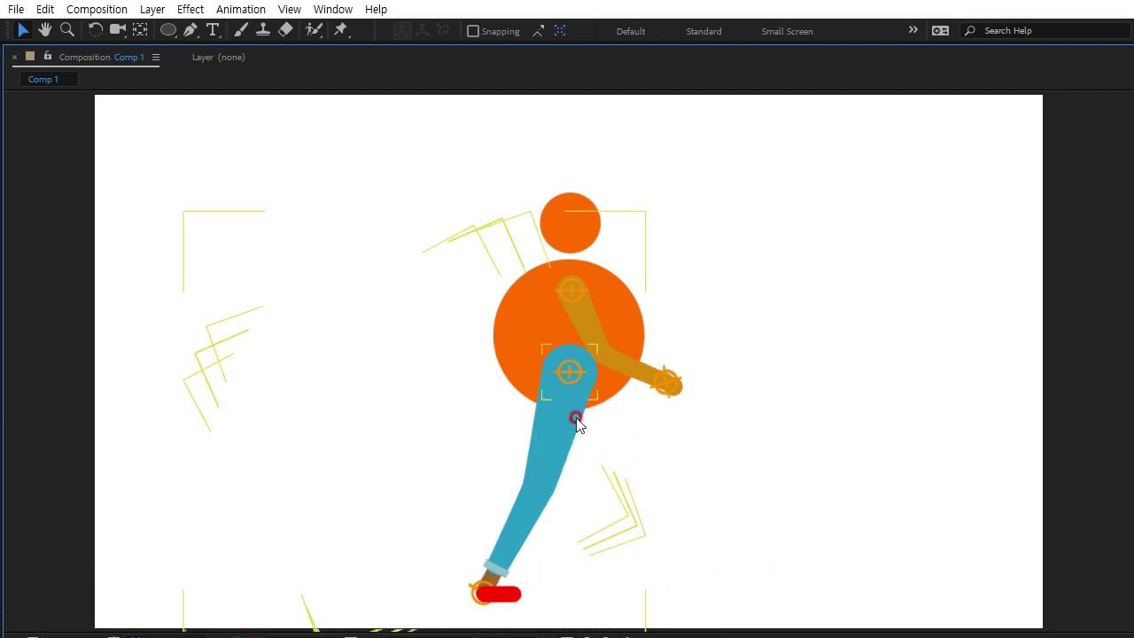
{"action": "key", "text": "grave"}
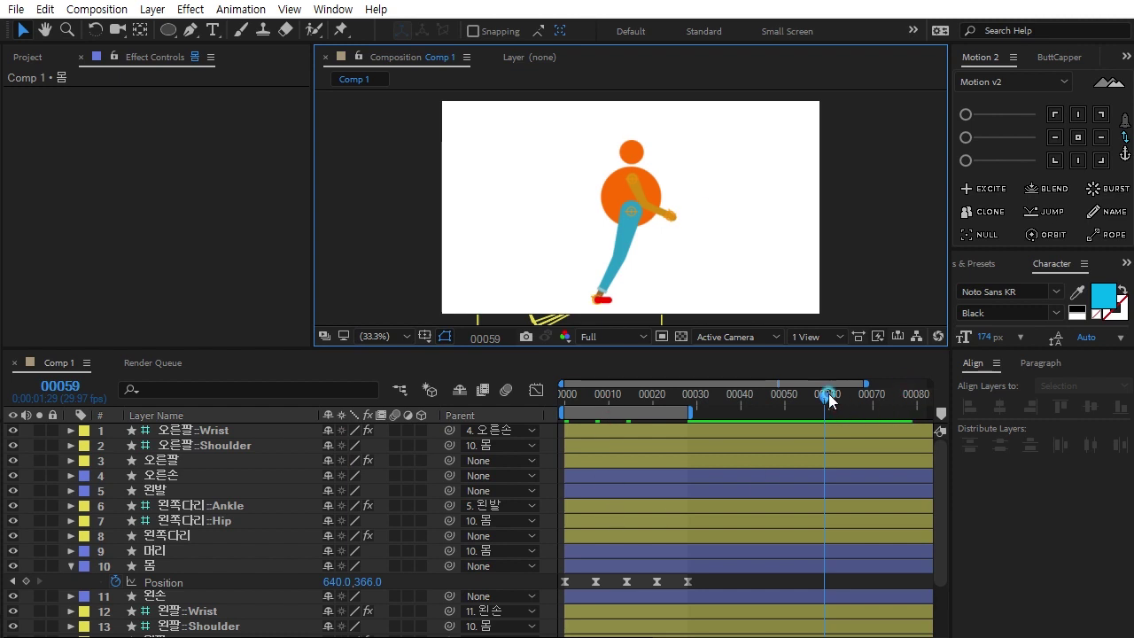
{"action": "key", "text": "space"}
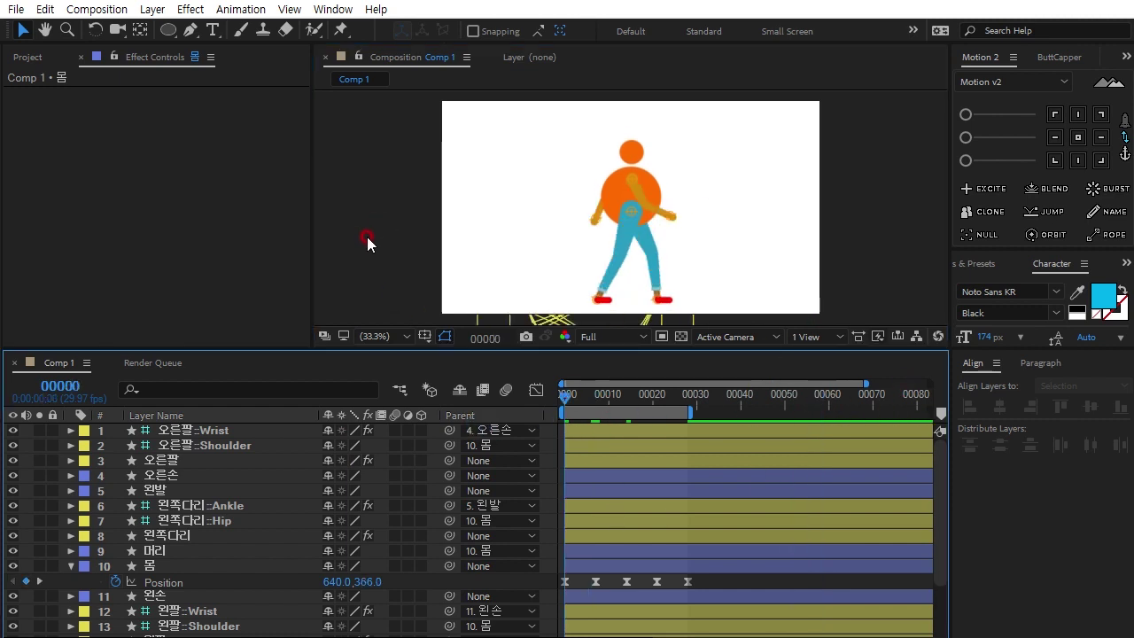
{"action": "key", "text": "grave"}
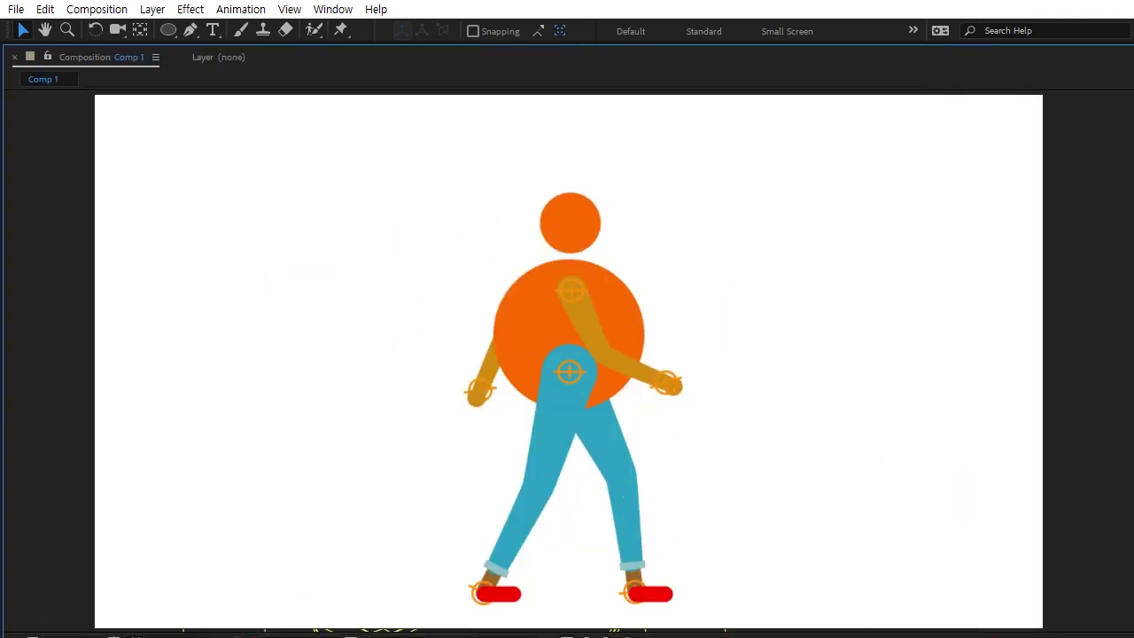
{"action": "key", "text": "space"}
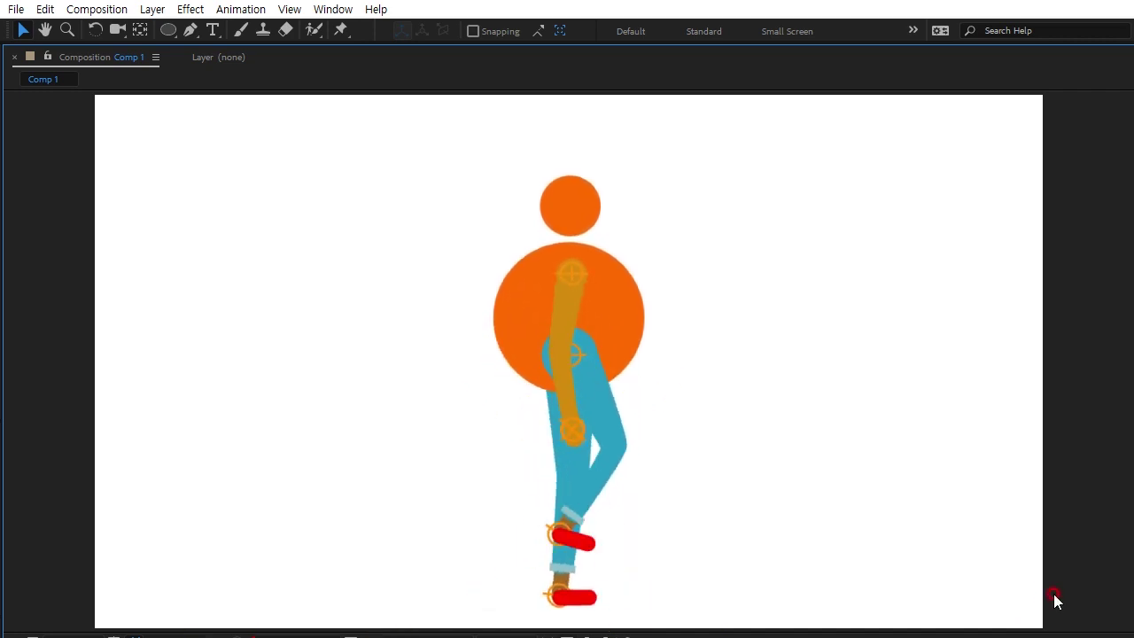